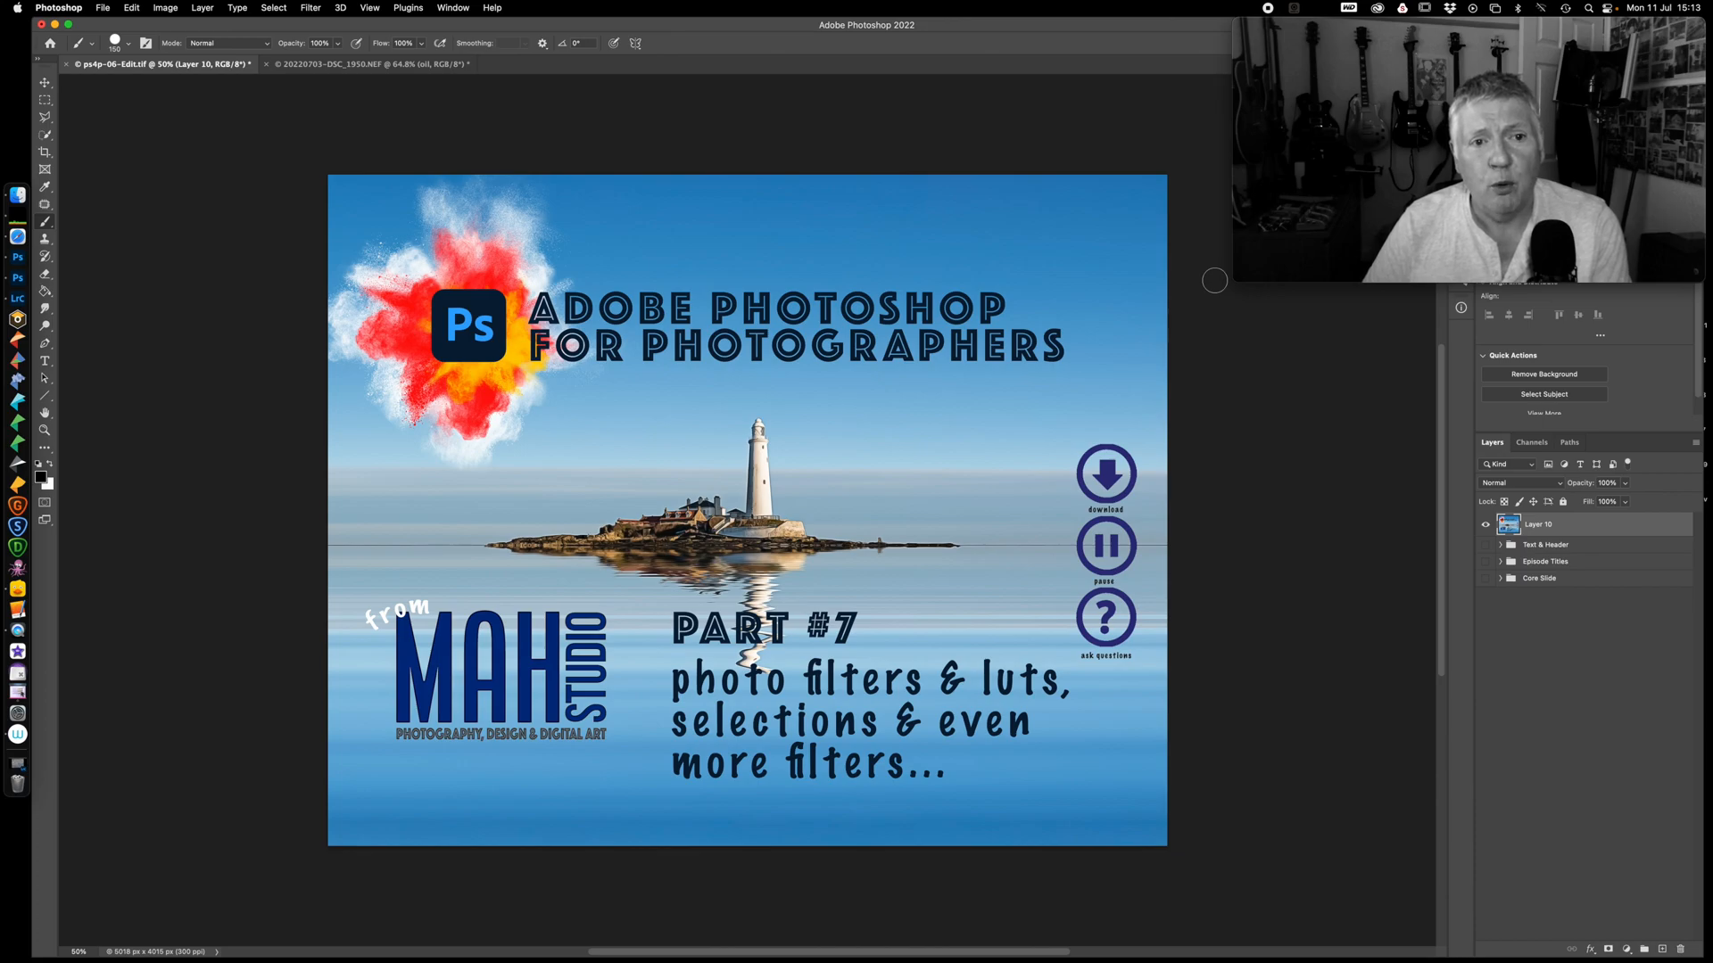
# In the 20220703-DSC_1950.NEF document, preview the warming, cooling steel, orange teal, tilt, iris and oil layers one at a time
pyautogui.click(370, 67)
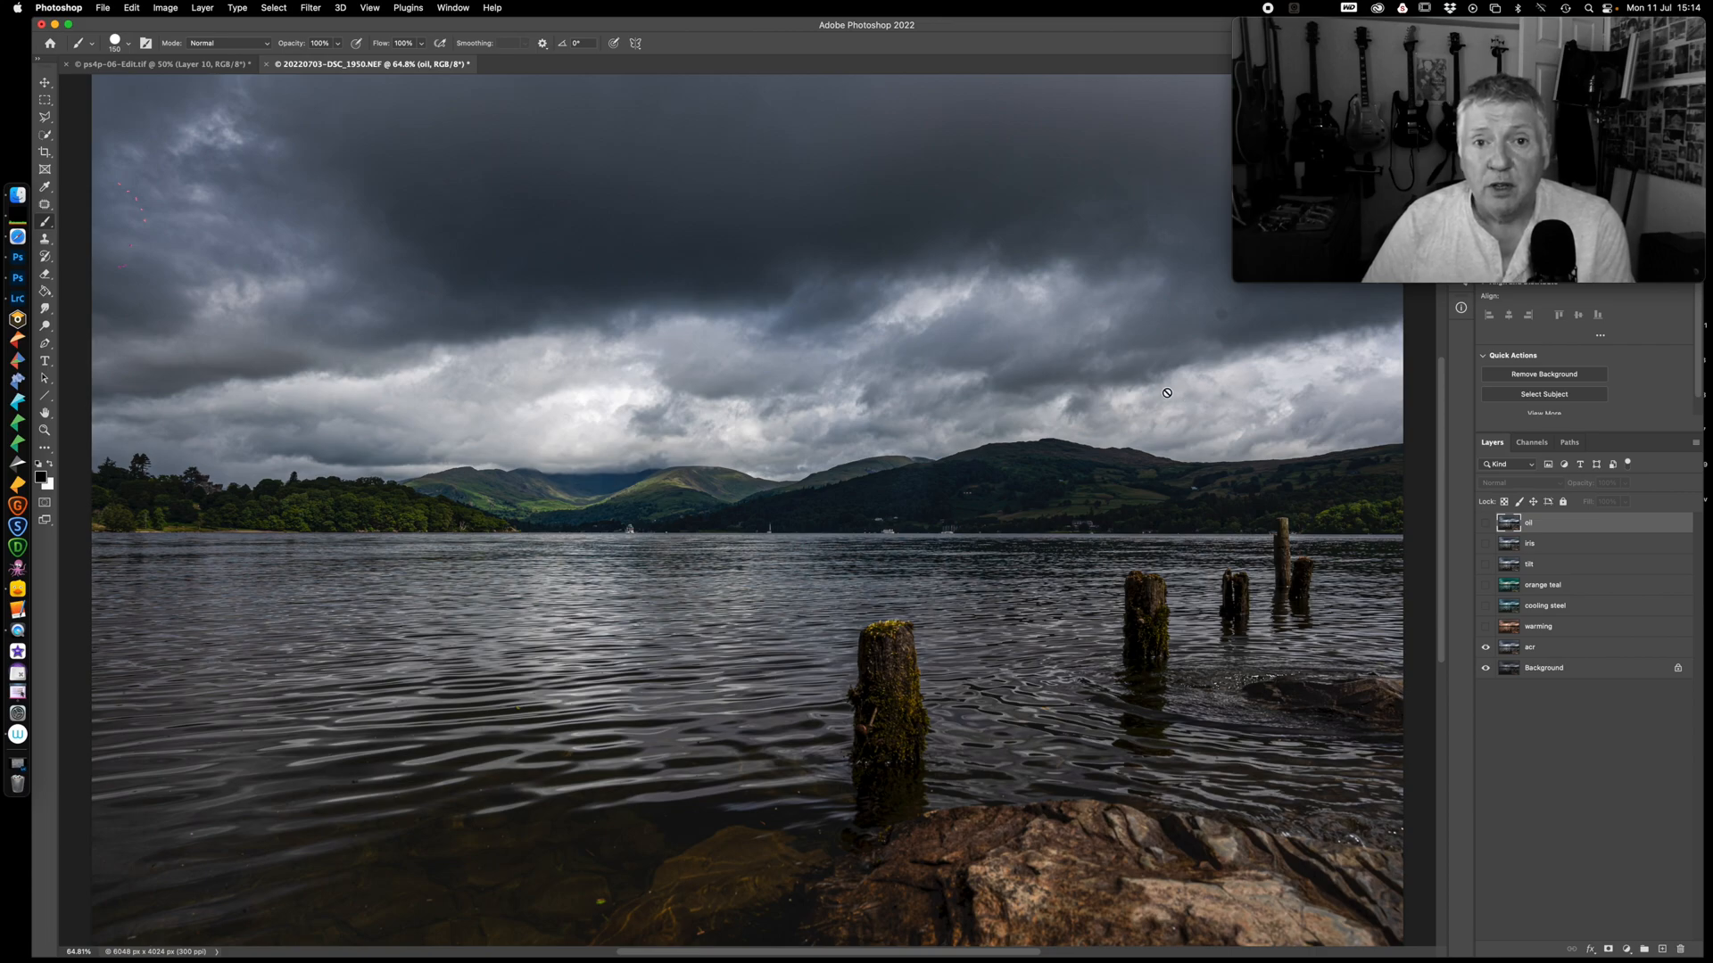
pyautogui.click(1486, 628)
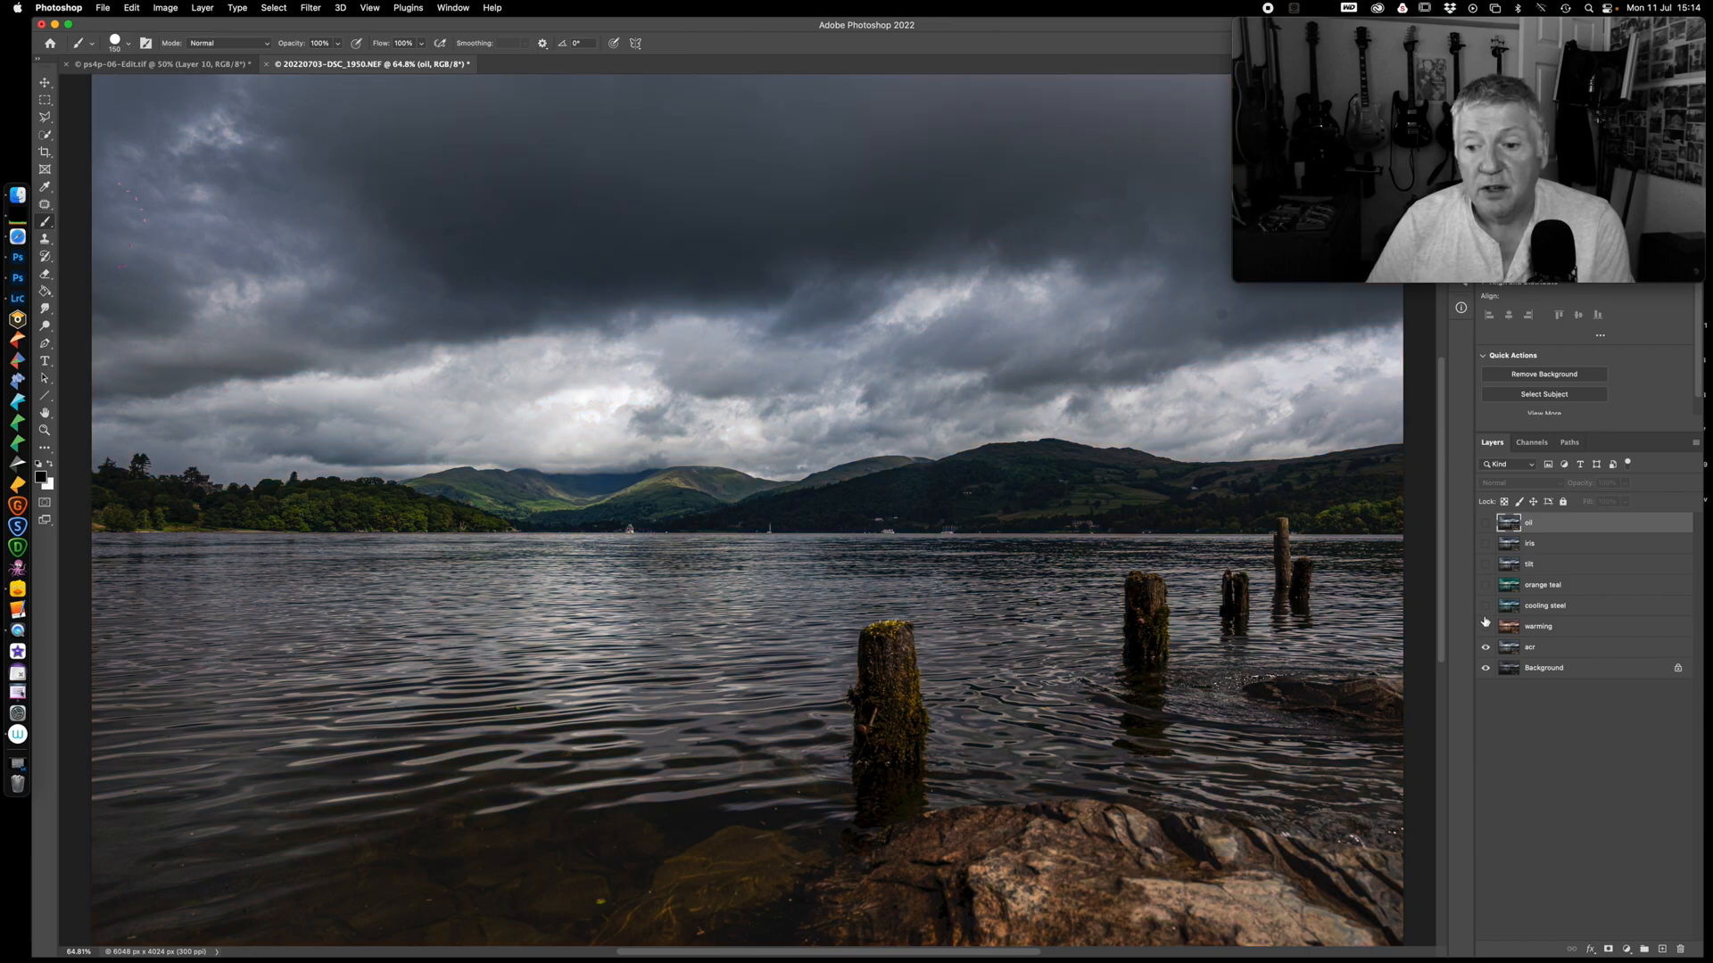
pyautogui.click(1485, 607)
pyautogui.click(1485, 606)
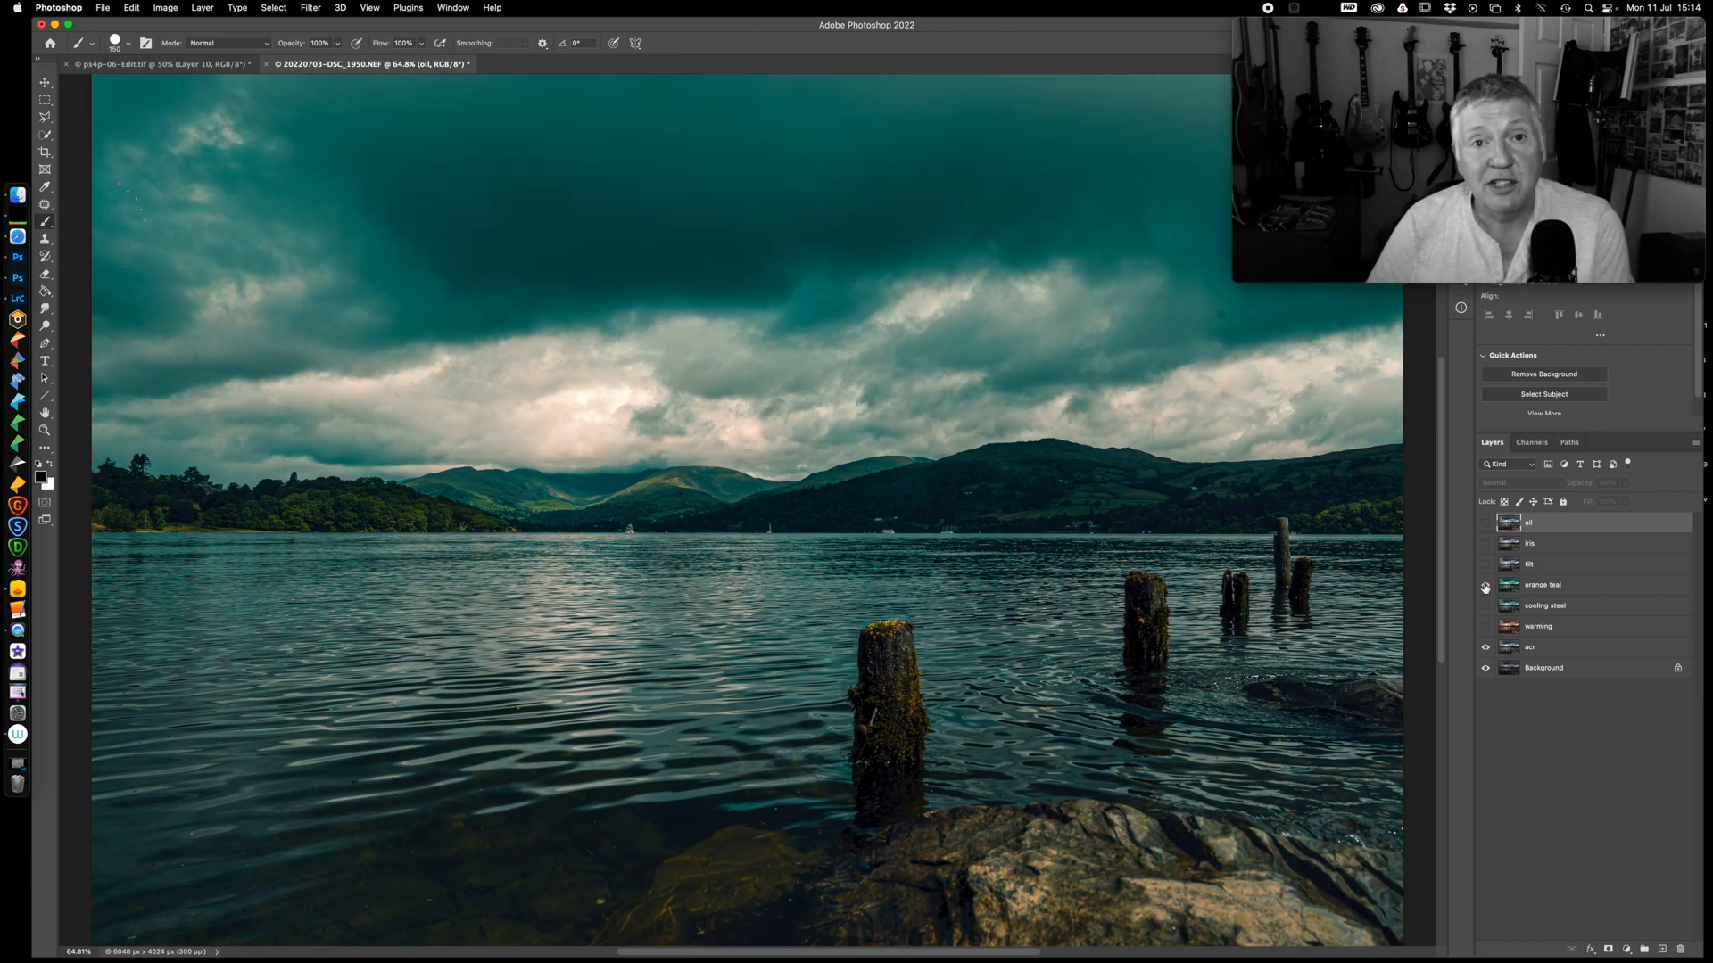
pyautogui.click(1485, 585)
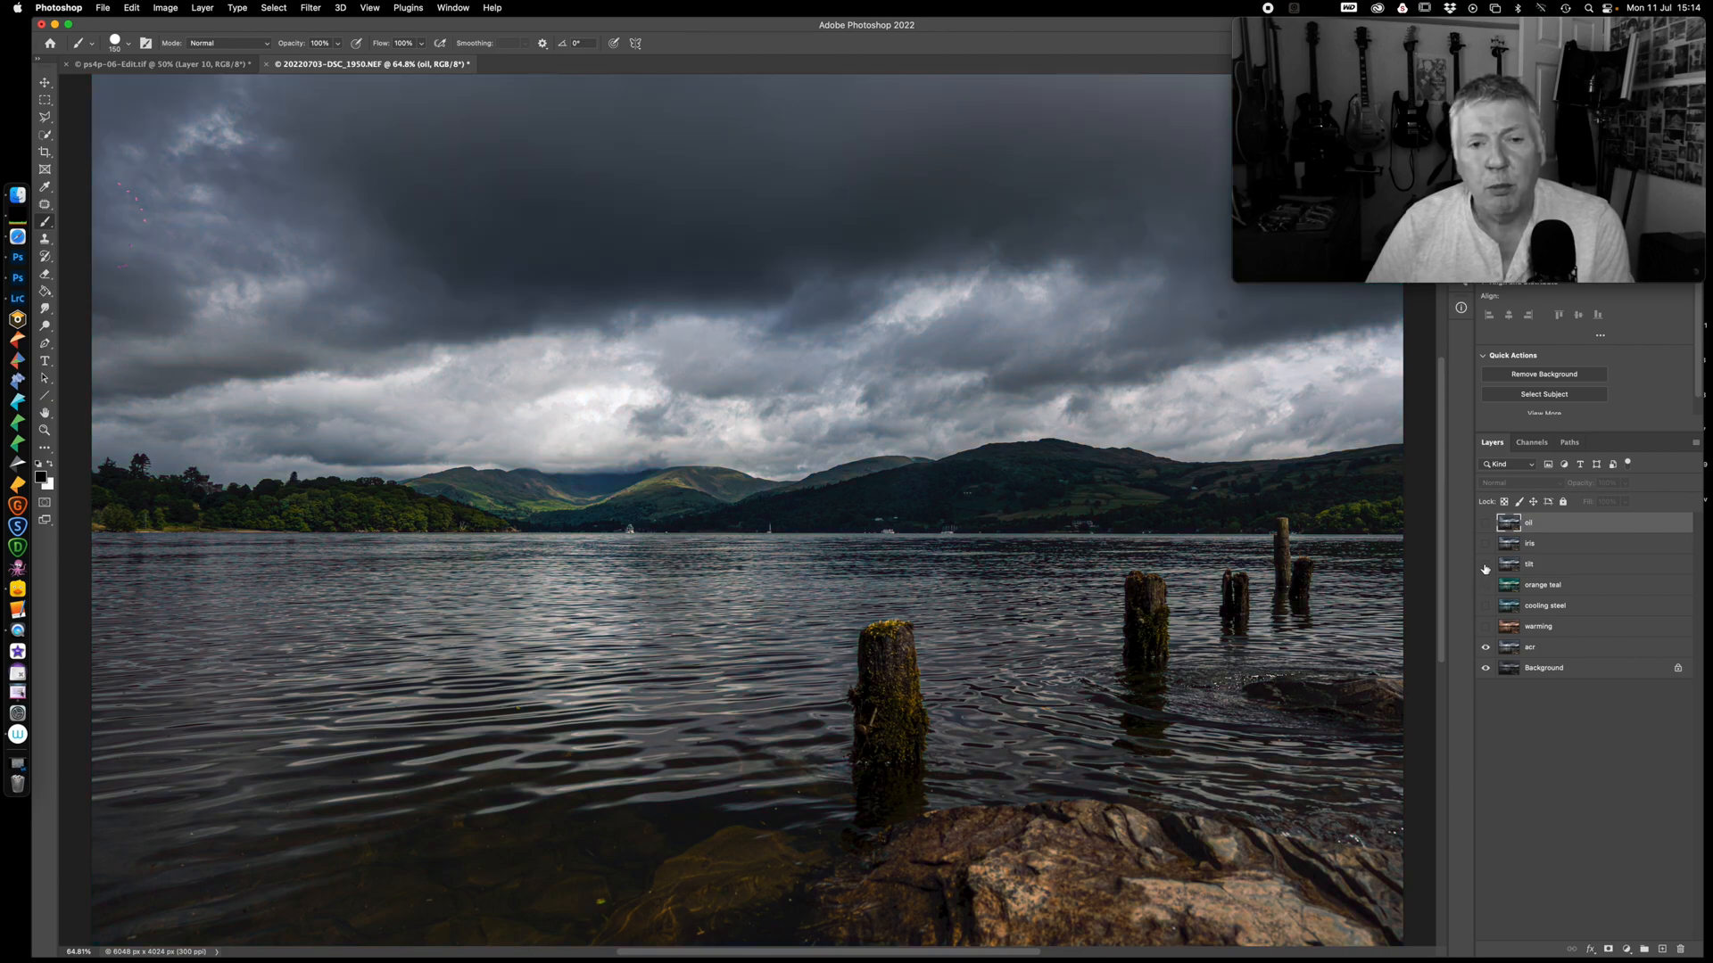
pyautogui.click(1485, 567)
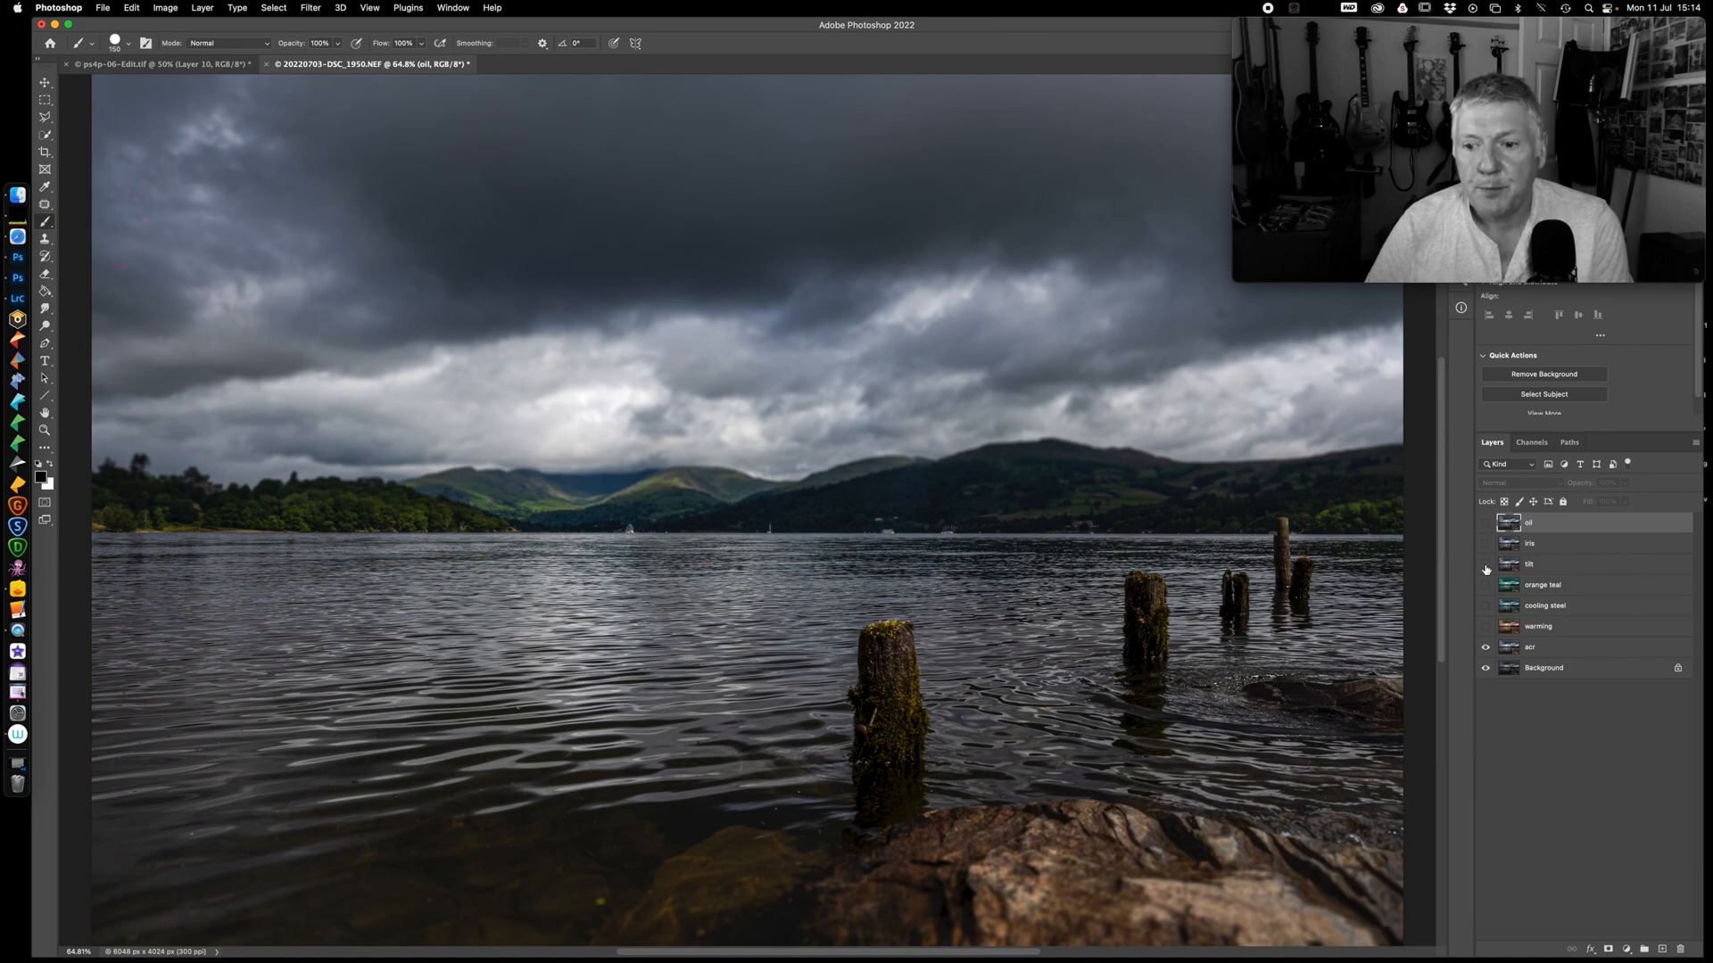
pyautogui.click(1485, 545)
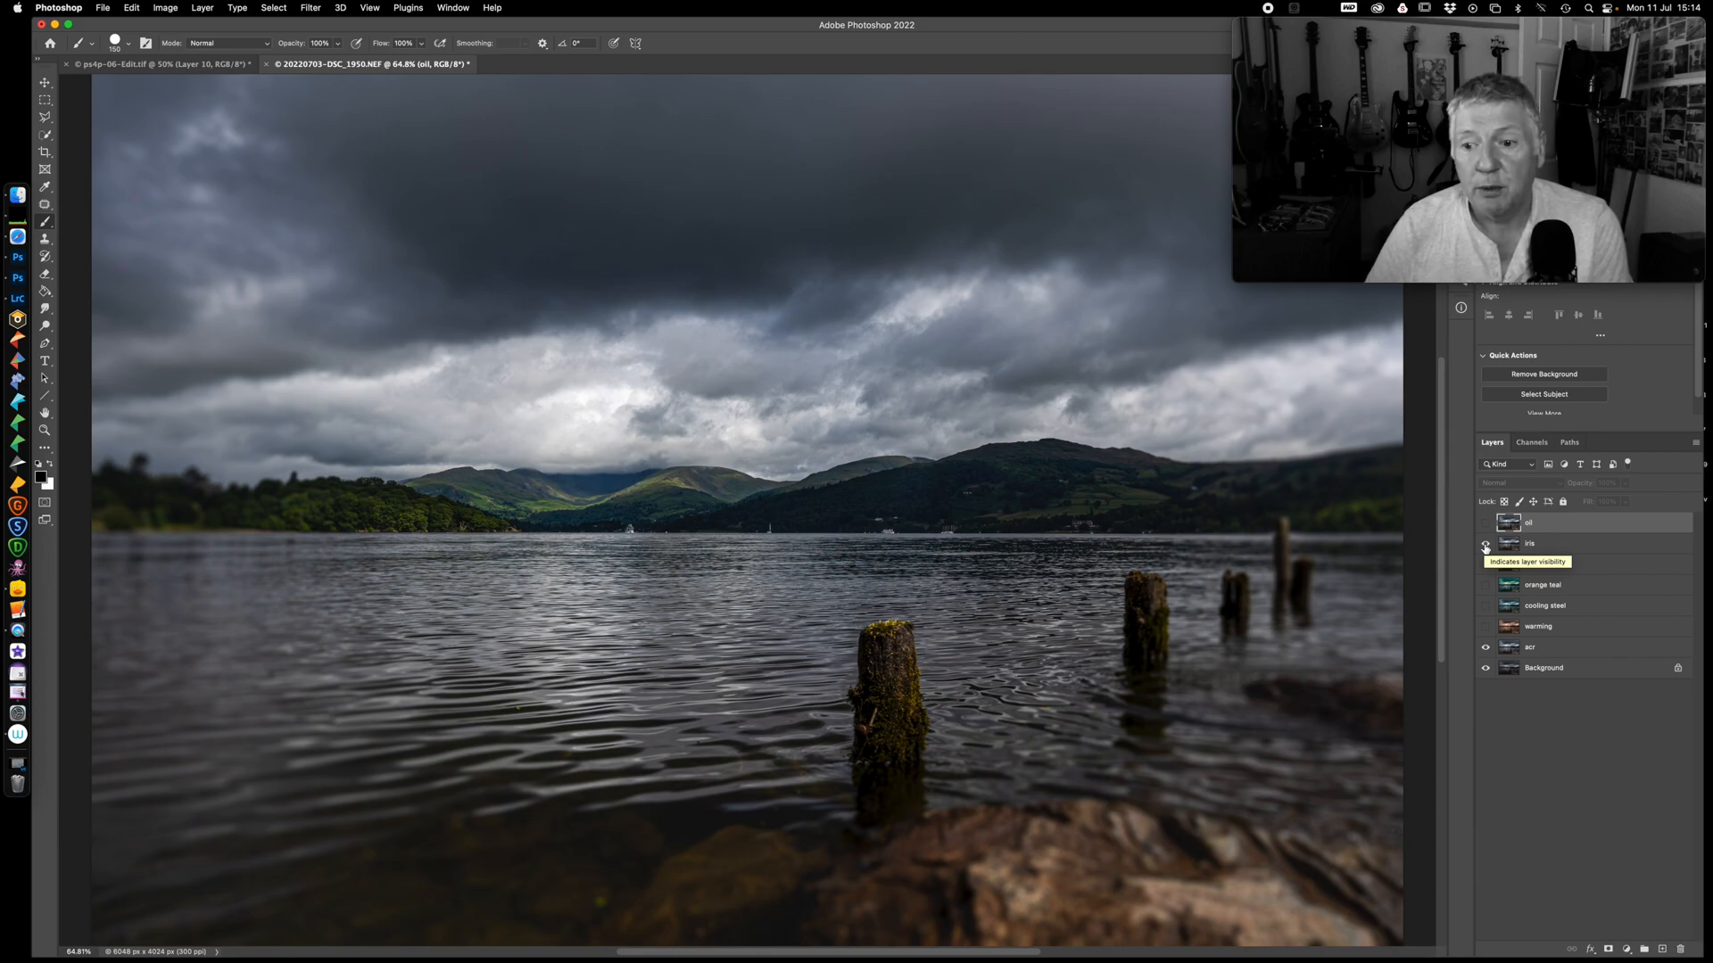
pyautogui.click(1485, 544)
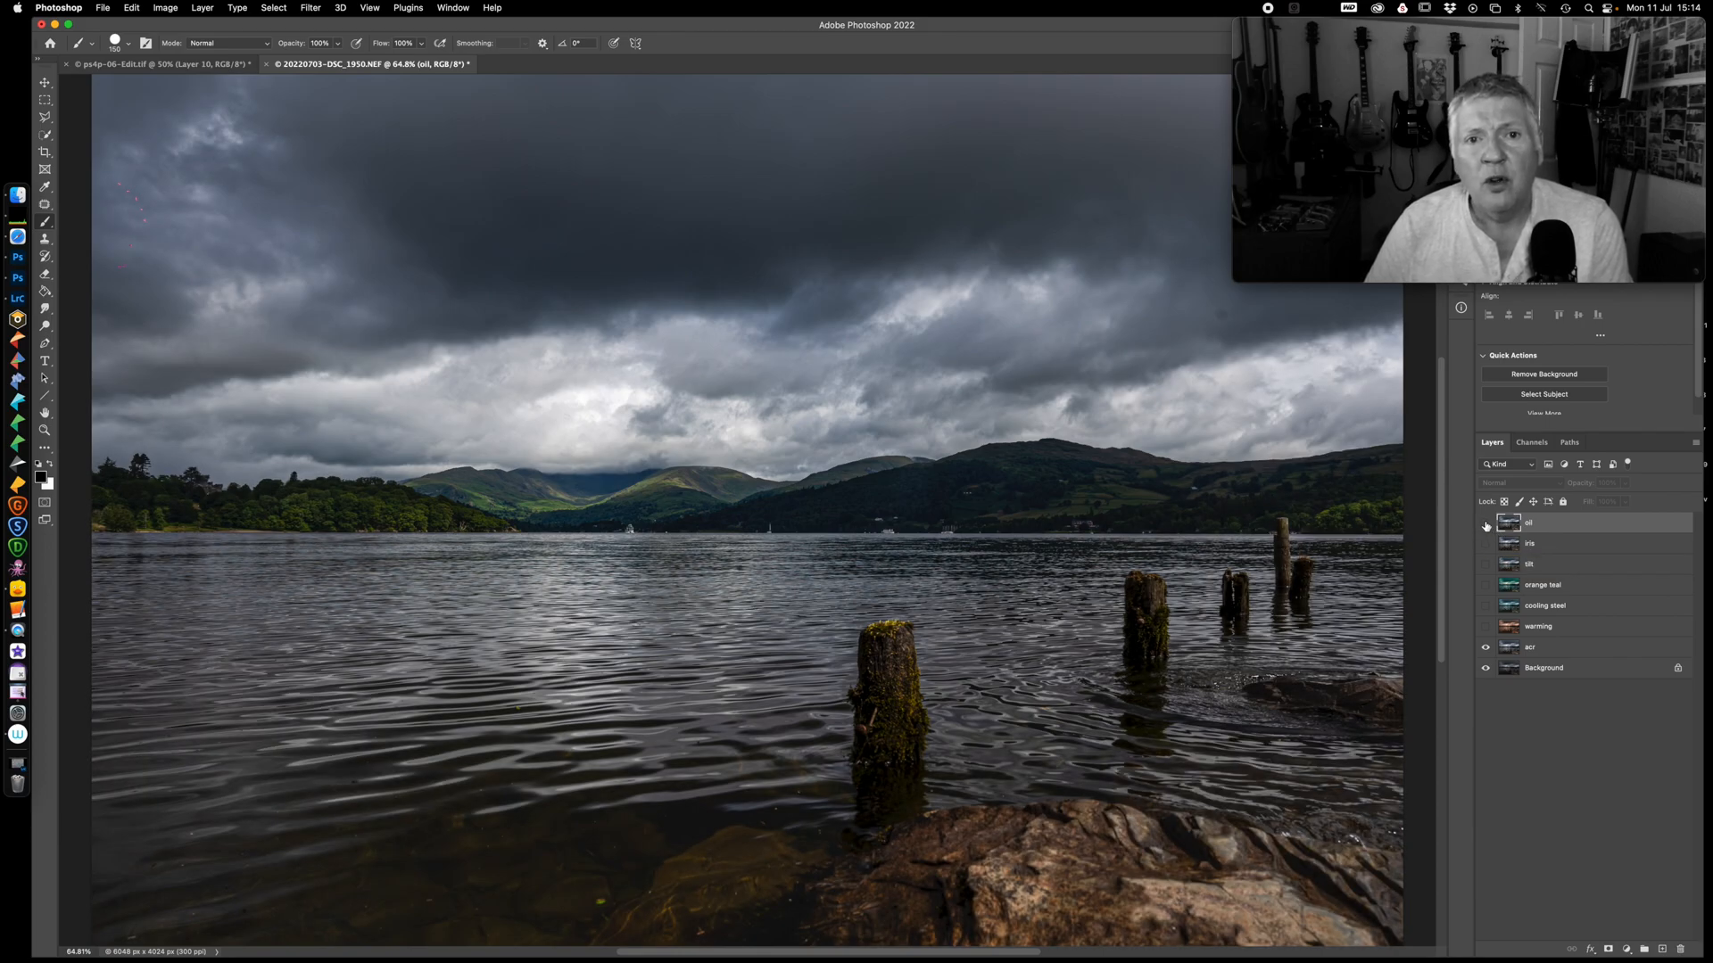
pyautogui.click(1485, 525)
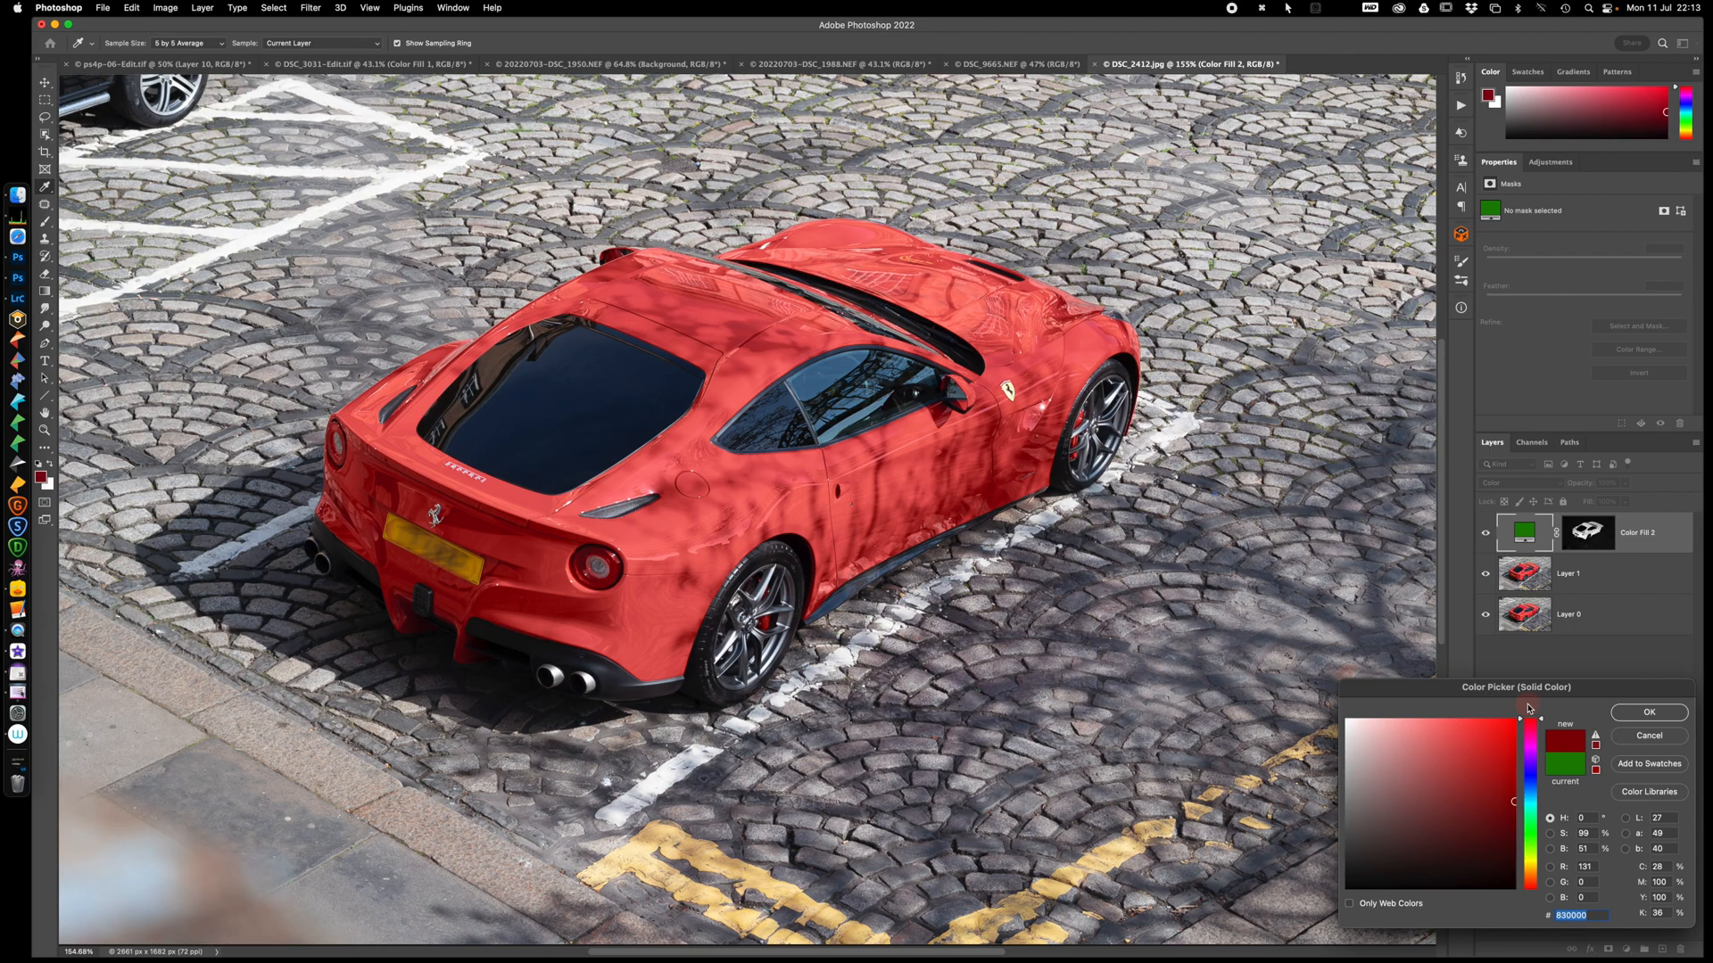
# Recolour the car by setting the Color Fill 2 layer to green #478300
pyautogui.click(1531, 726)
pyautogui.moveTo(1531, 726); pyautogui.dragTo(1534, 852)
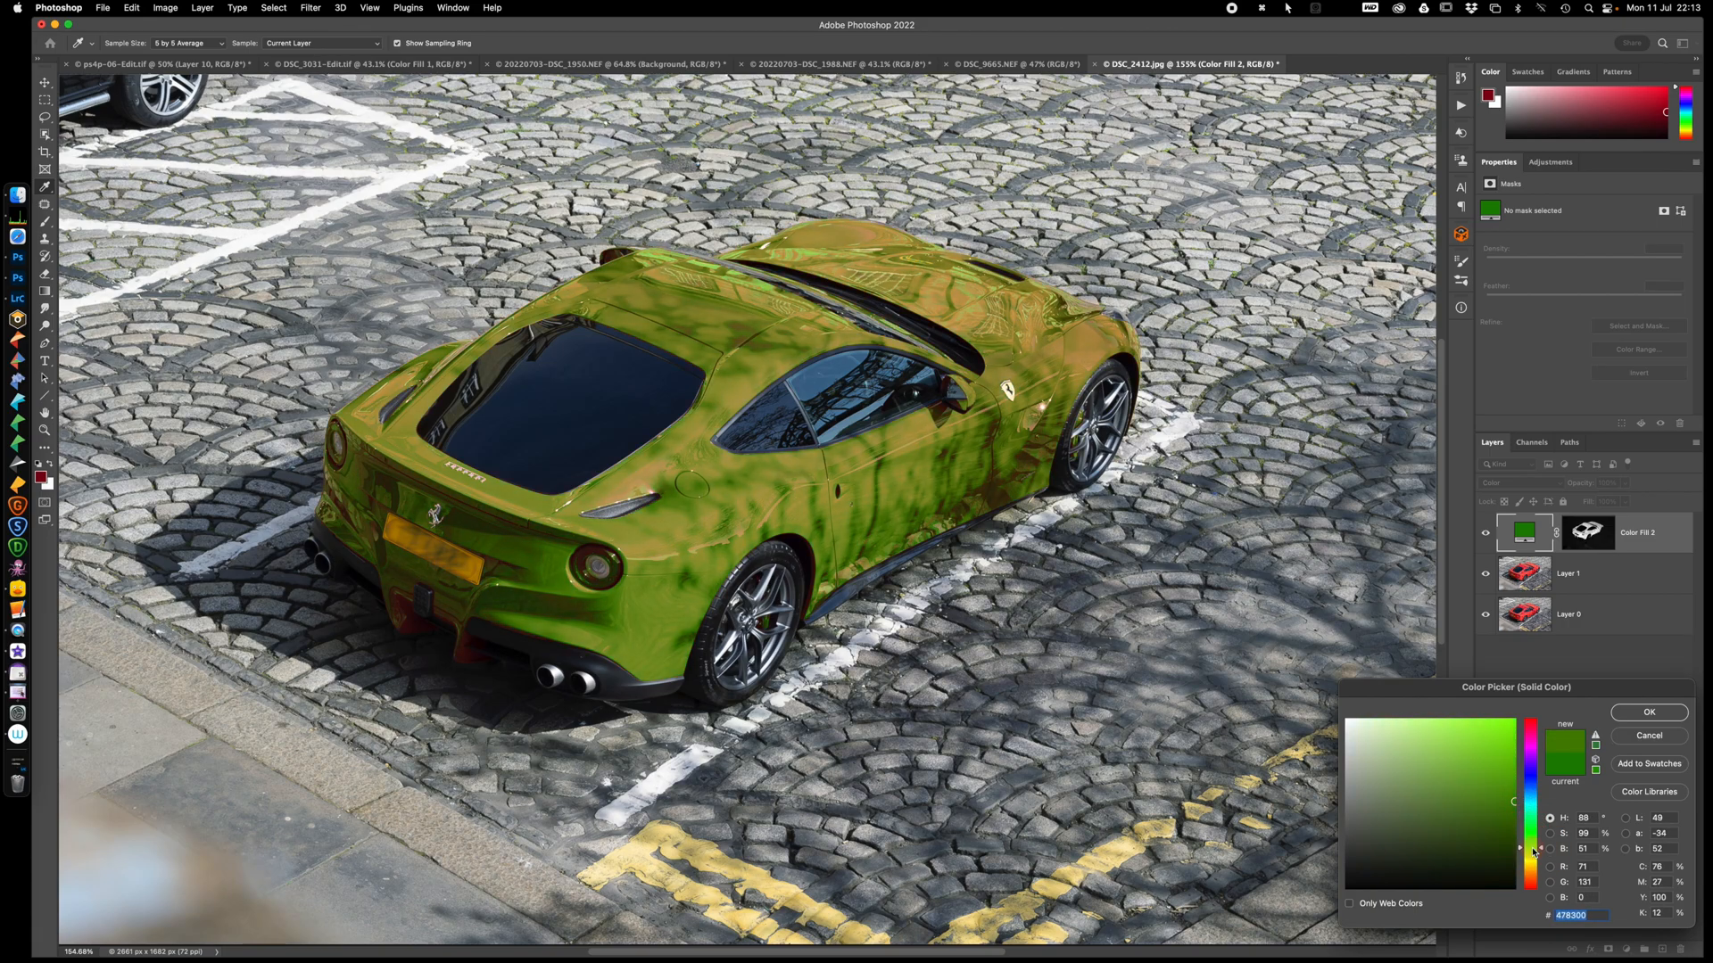
pyautogui.click(1649, 712)
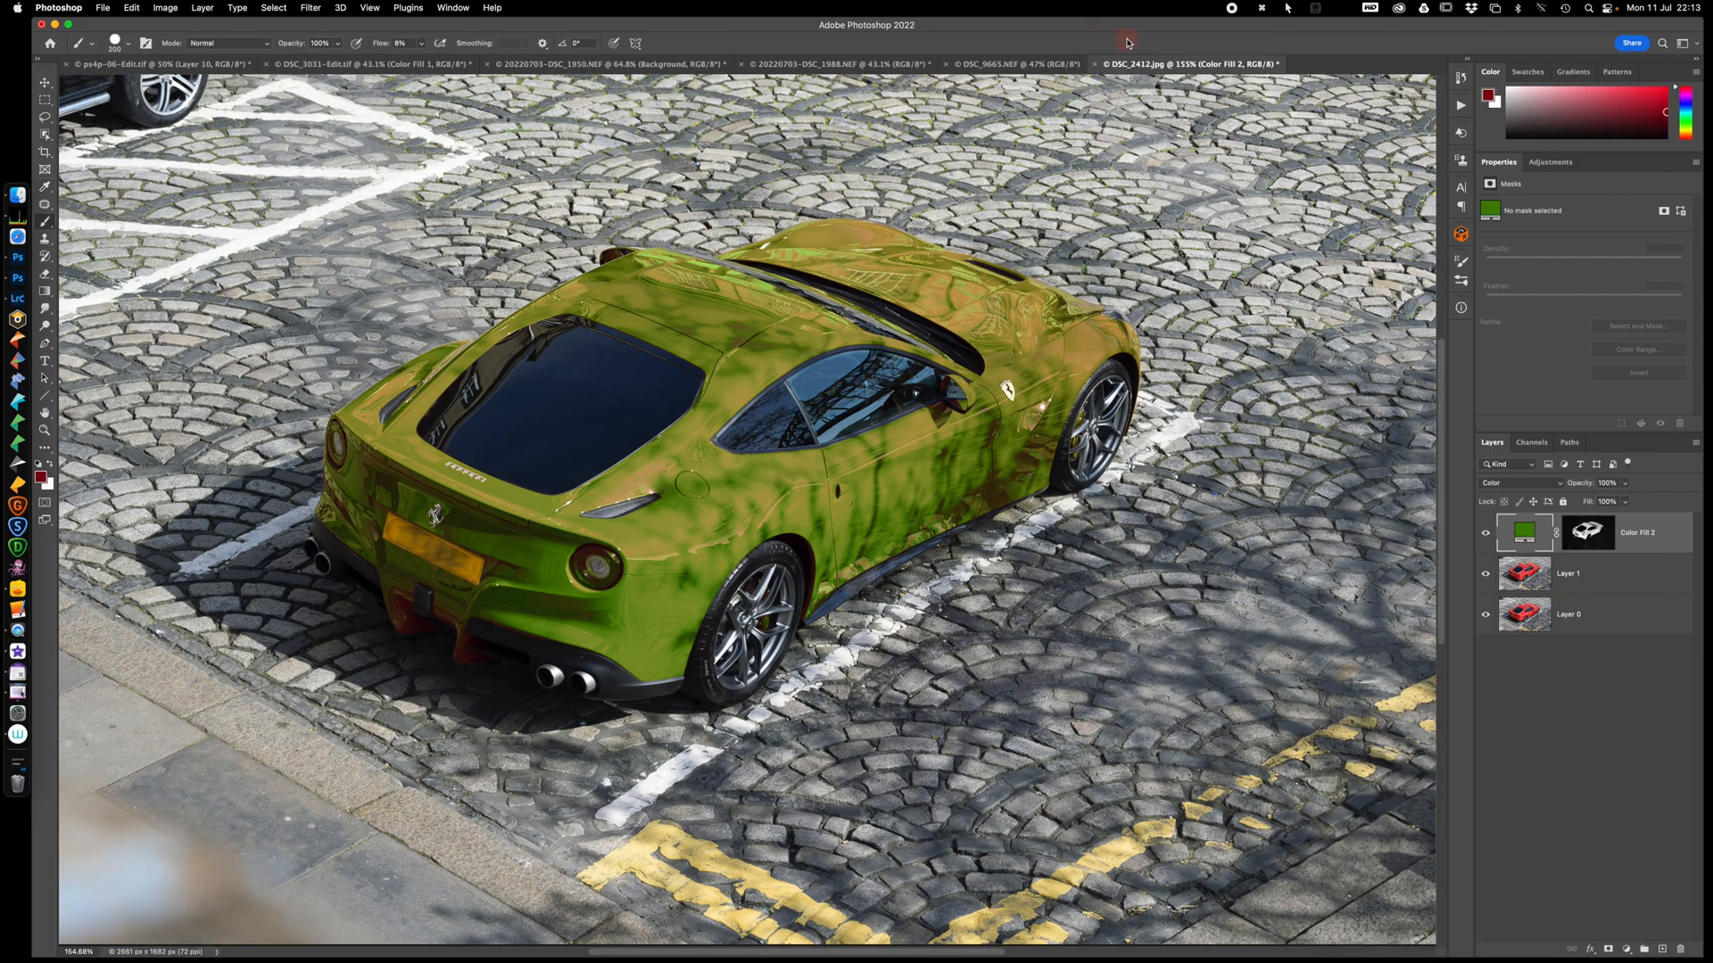
# In the DSC_3031-Edit.tif document, compare the shirt with the Color Fill 1 and Hue/Saturation 1 layers hidden and shown again
pyautogui.click(316, 69)
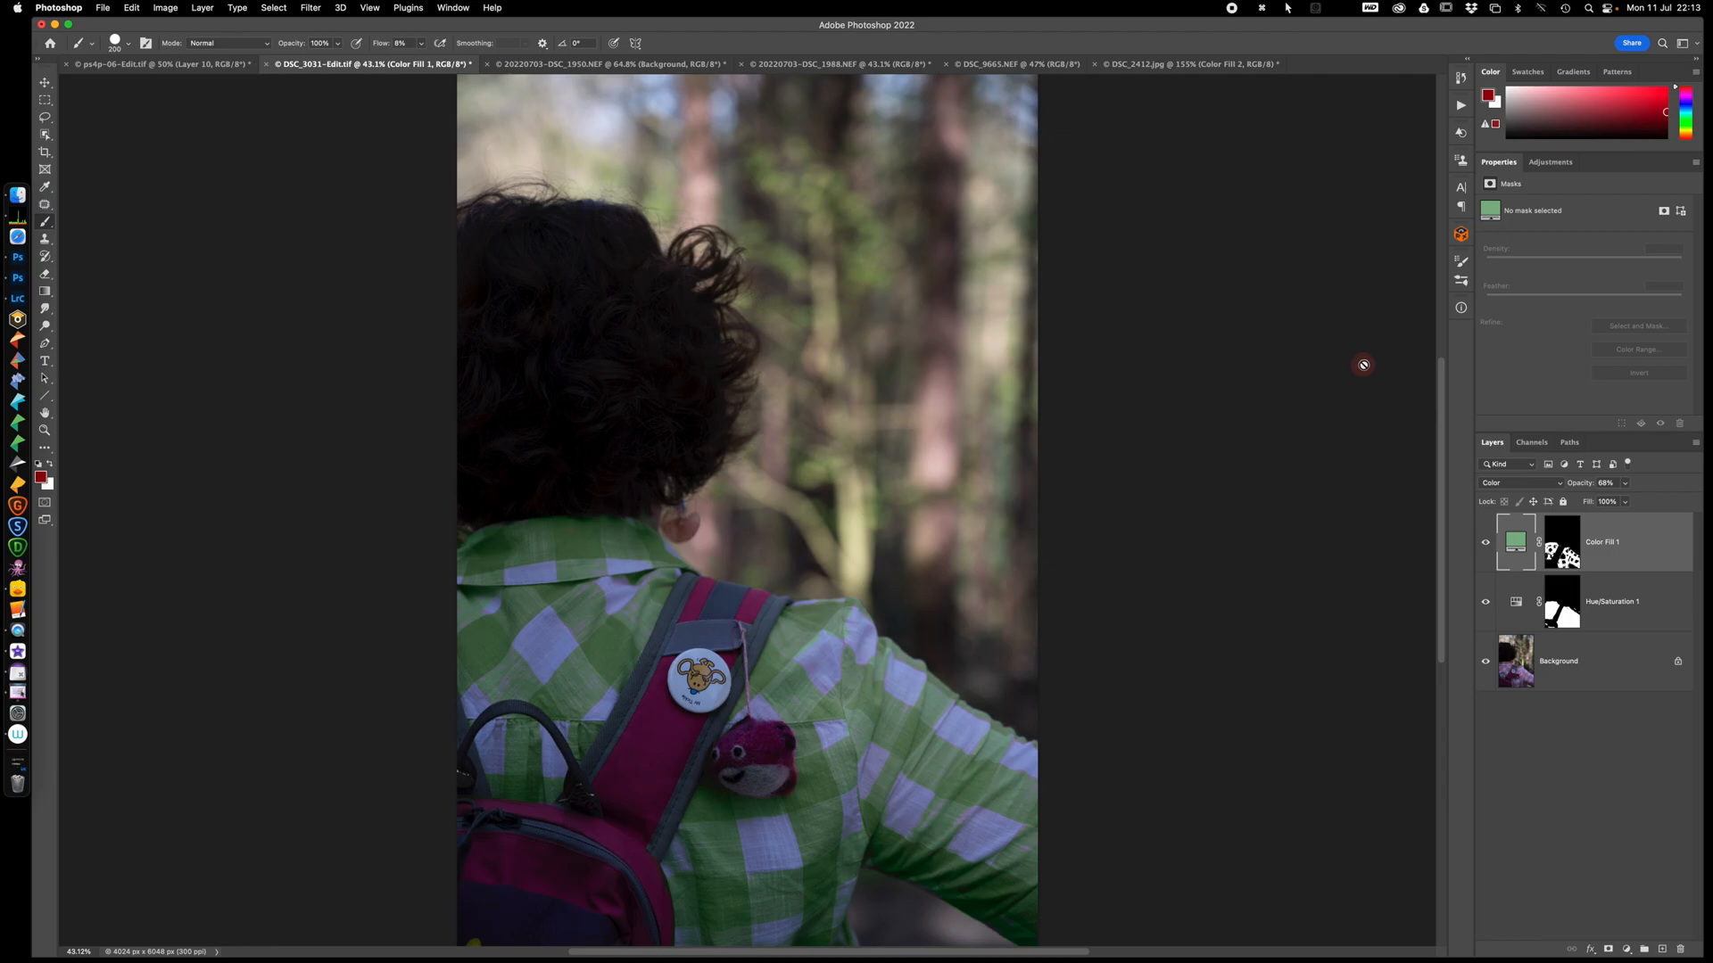
pyautogui.moveTo(1485, 544); pyautogui.dragTo(1484, 606)
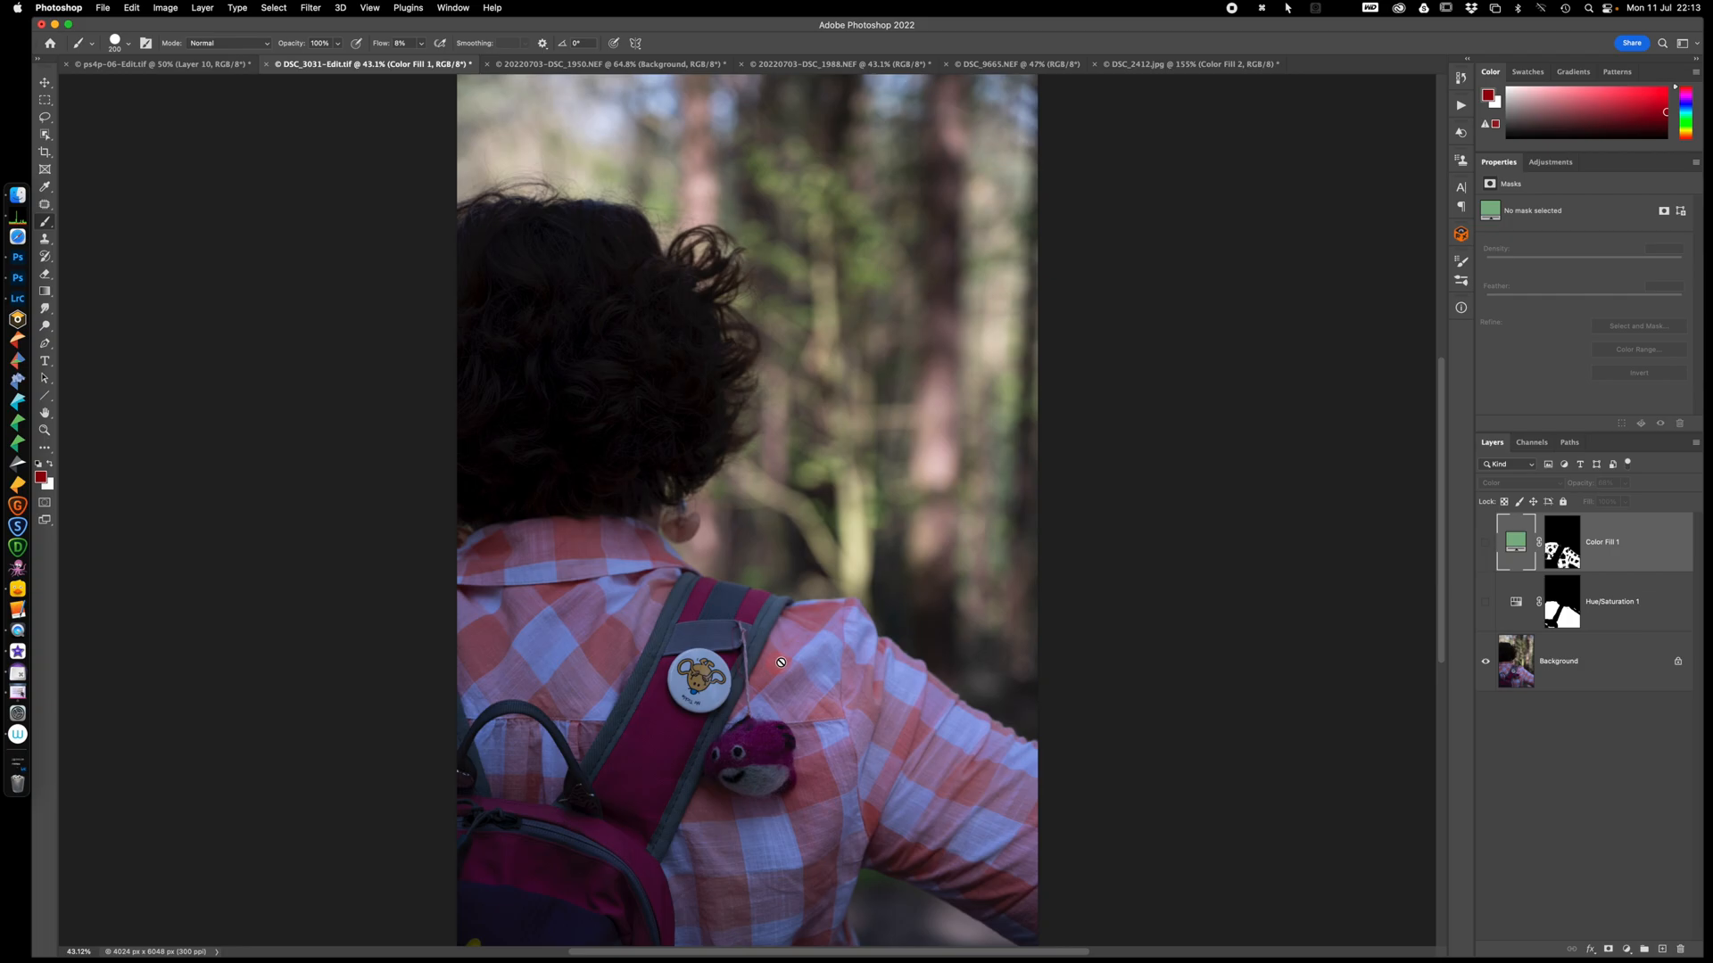
pyautogui.click(1486, 545)
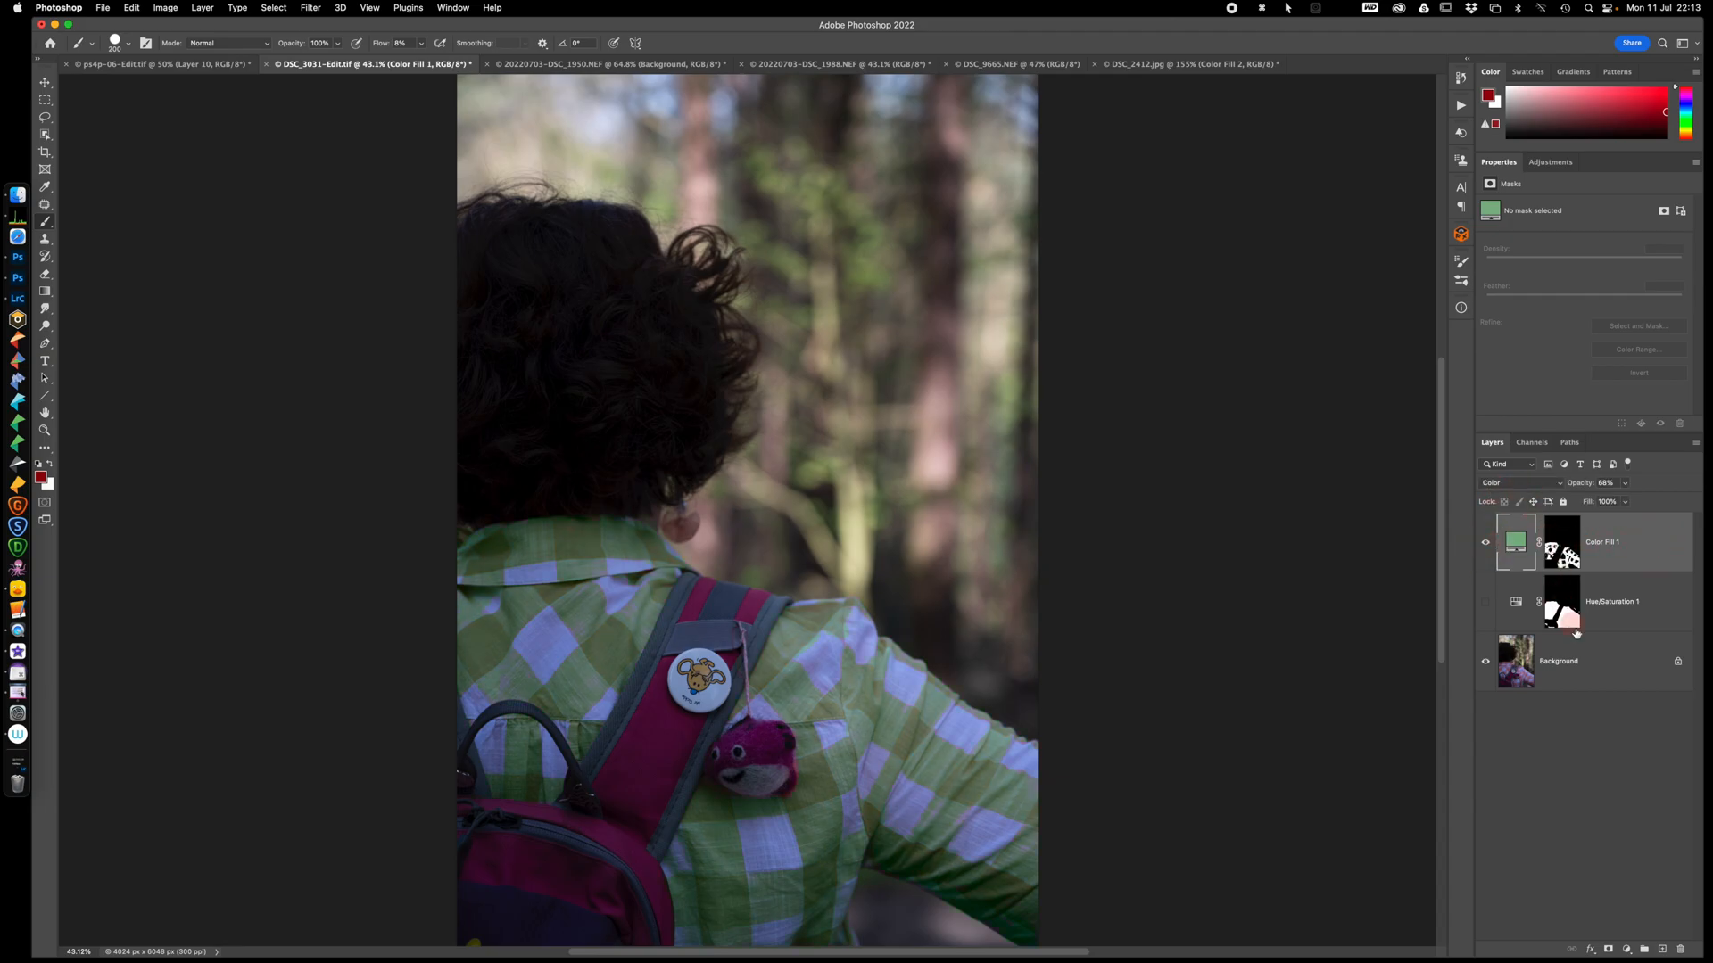
pyautogui.click(1661, 606)
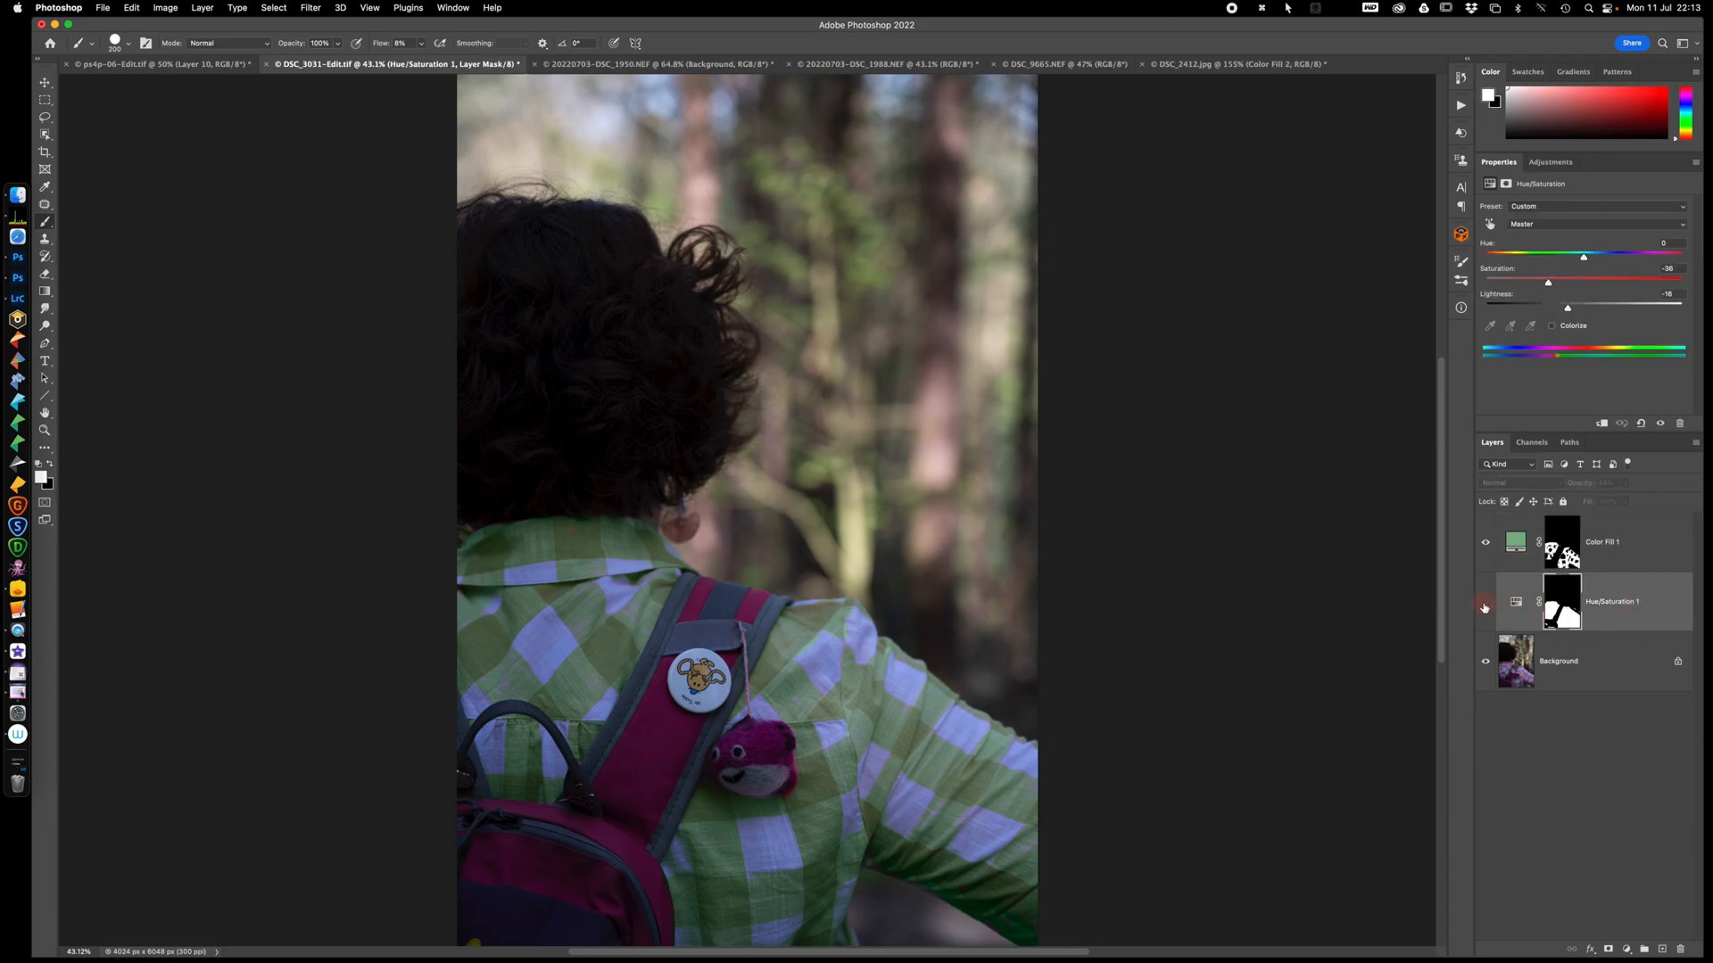
pyautogui.click(1483, 605)
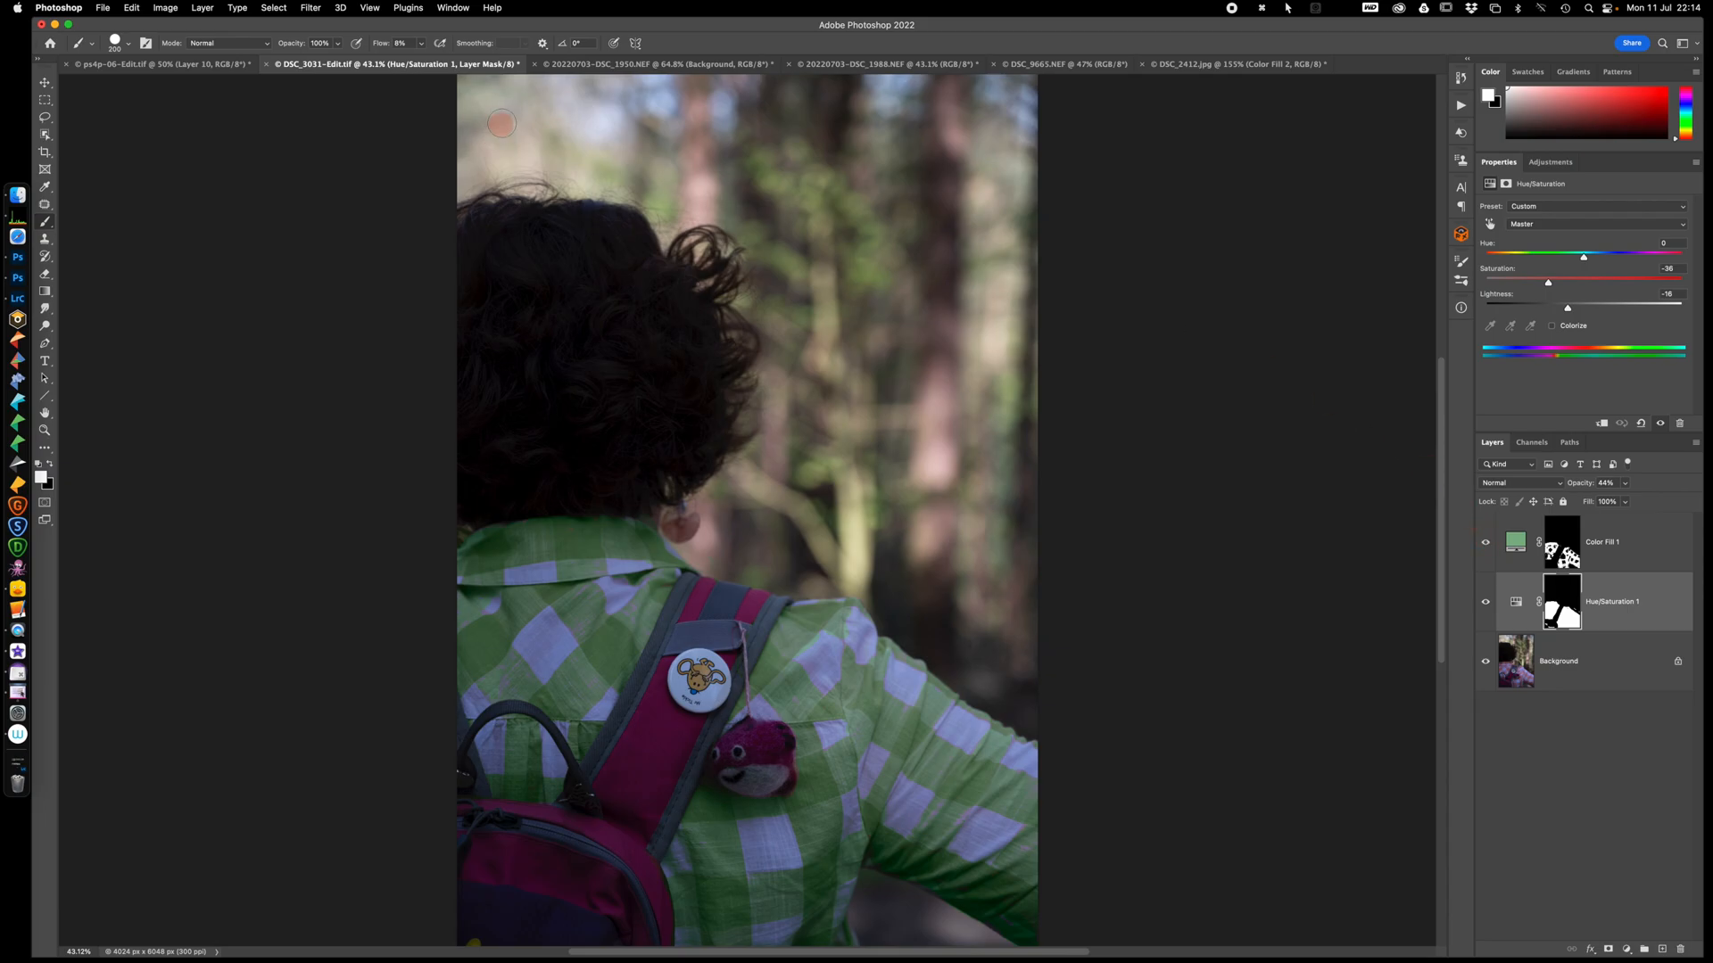
# In the 20220703-DSC_1950.NEF document, delete every layer above Background
pyautogui.click(567, 68)
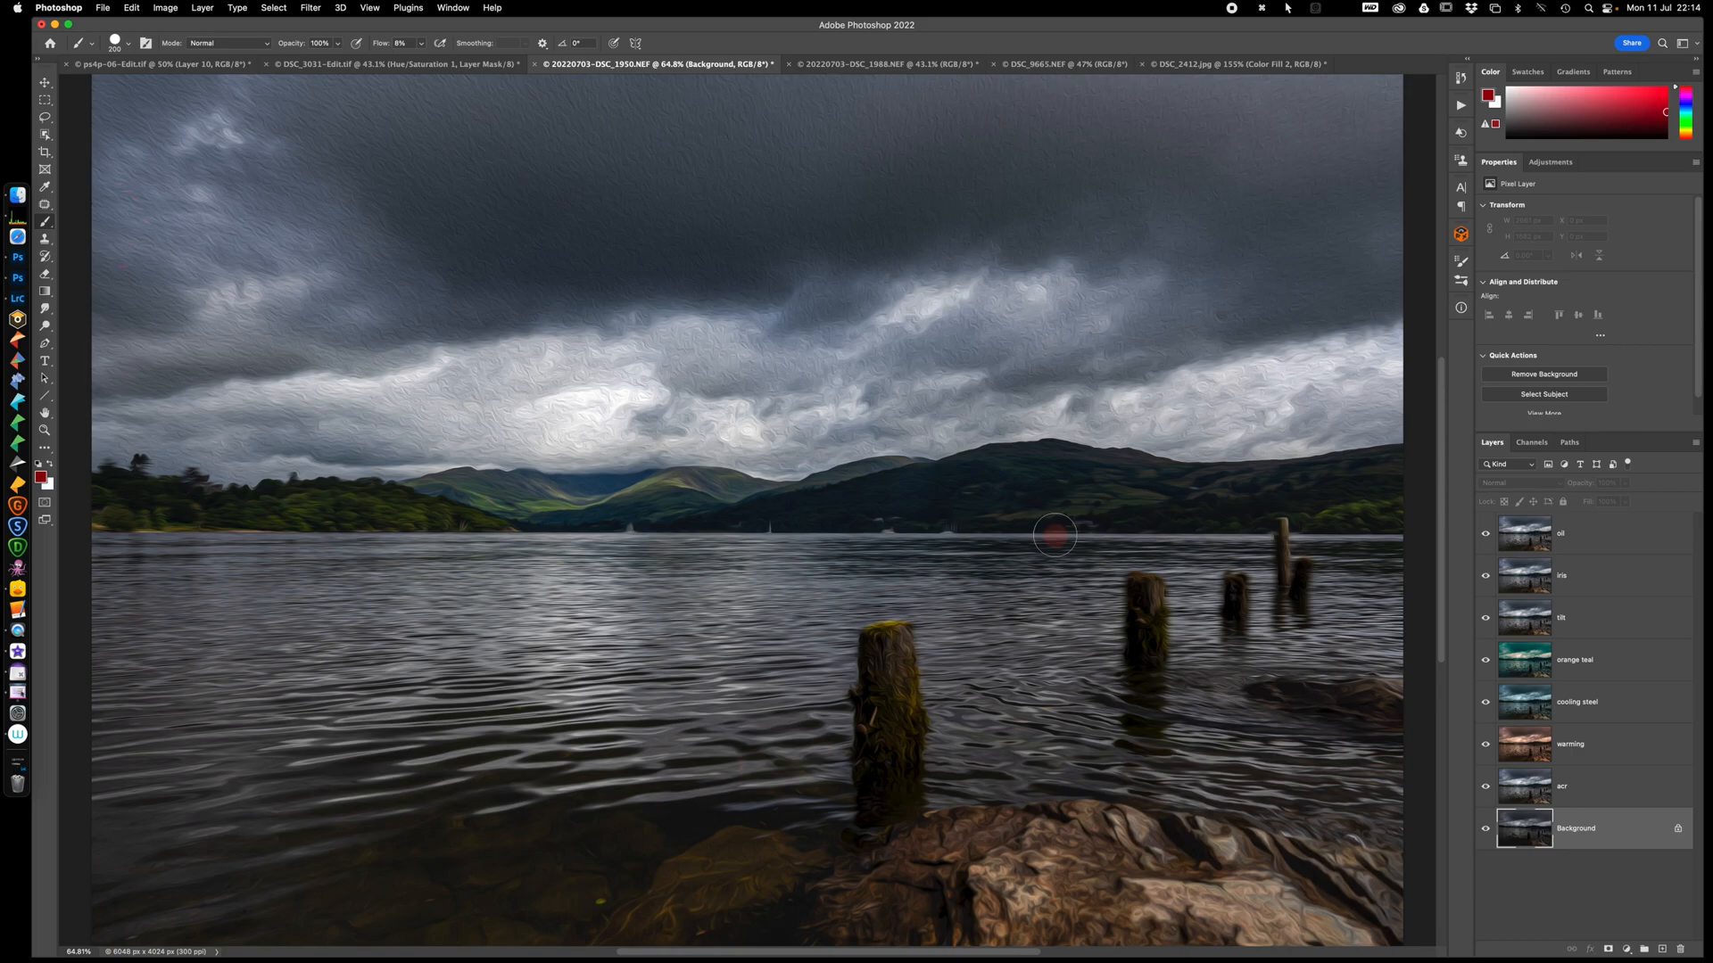
pyautogui.moveTo(1485, 533); pyautogui.dragTo(1486, 790)
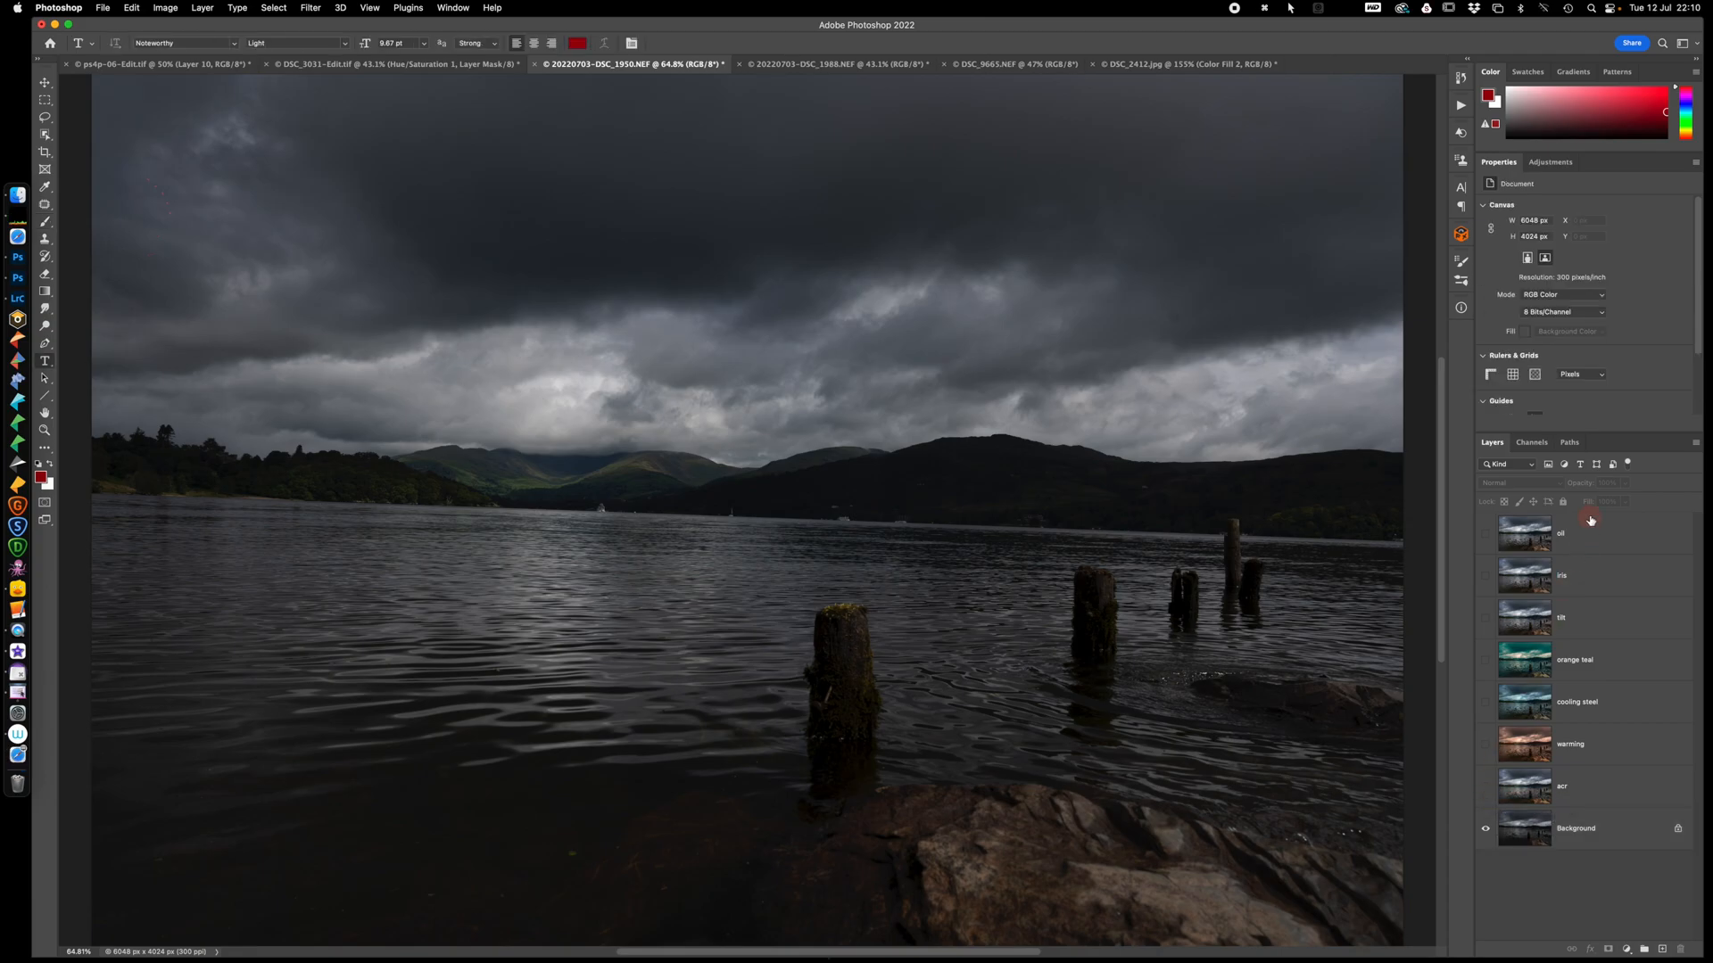
pyautogui.click(1588, 534)
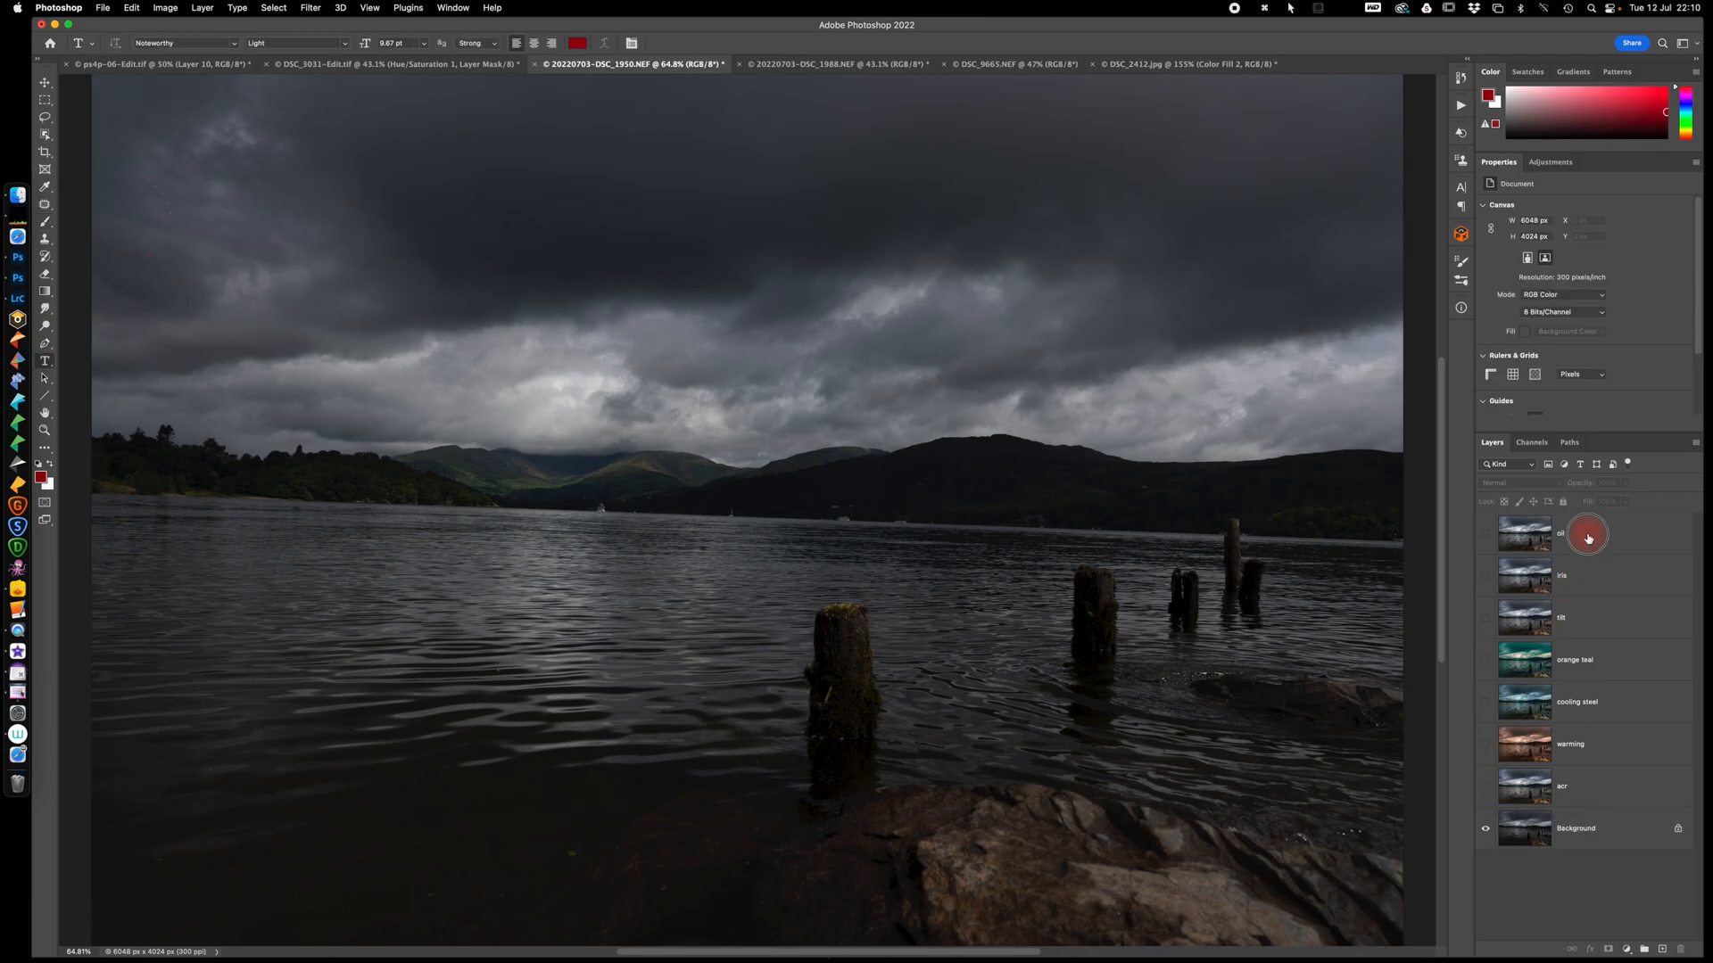
pyautogui.keyDown('shift'); pyautogui.click(1602, 793); pyautogui.keyUp('shift')
pyautogui.press('Delete')
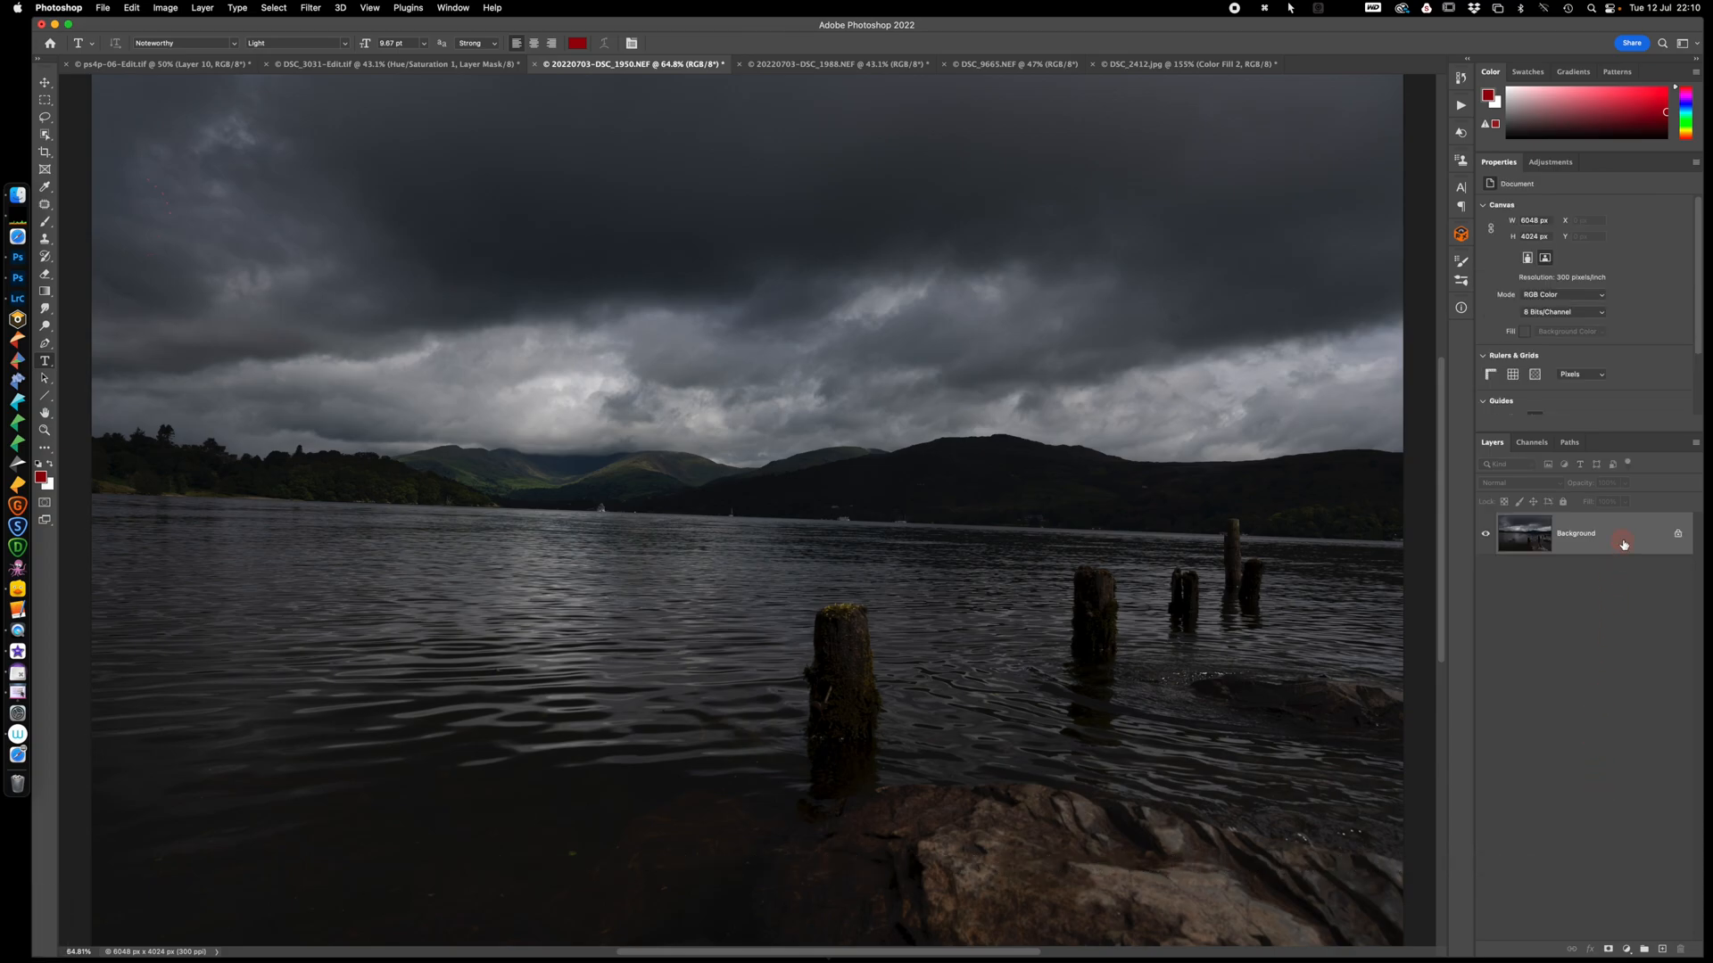
# Duplicate the Background layer and give the copy the Auto edit settings in the Camera Raw Filter
pyautogui.press('super+j')
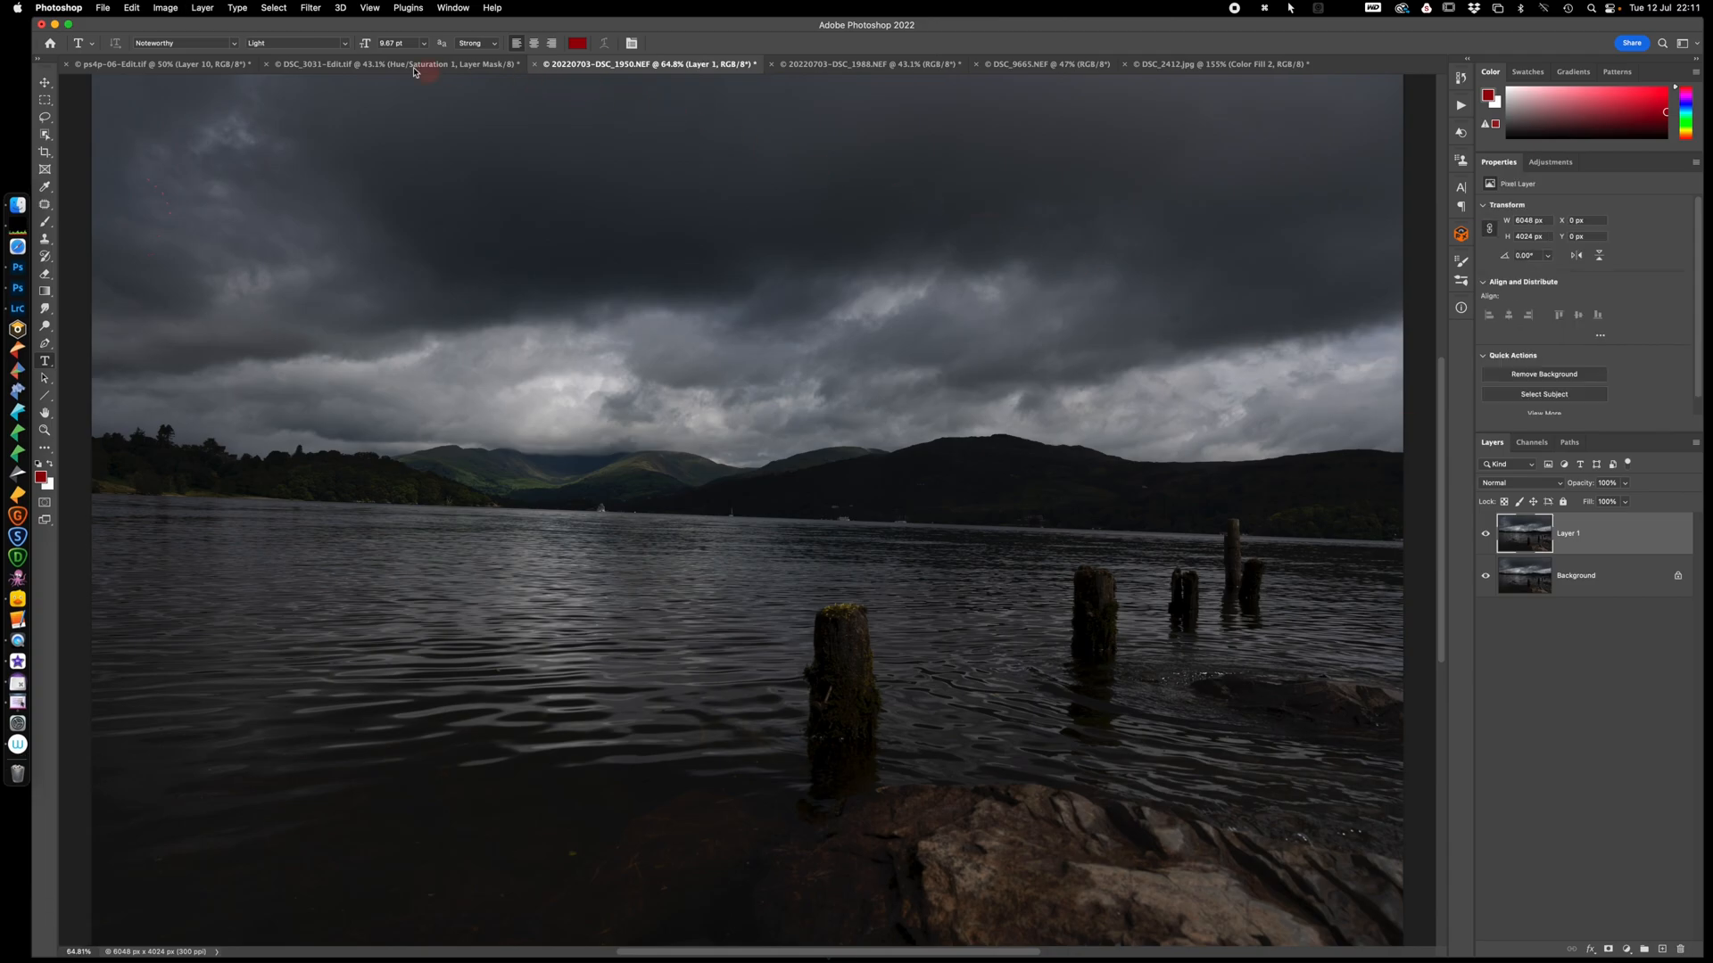
pyautogui.click(312, 9)
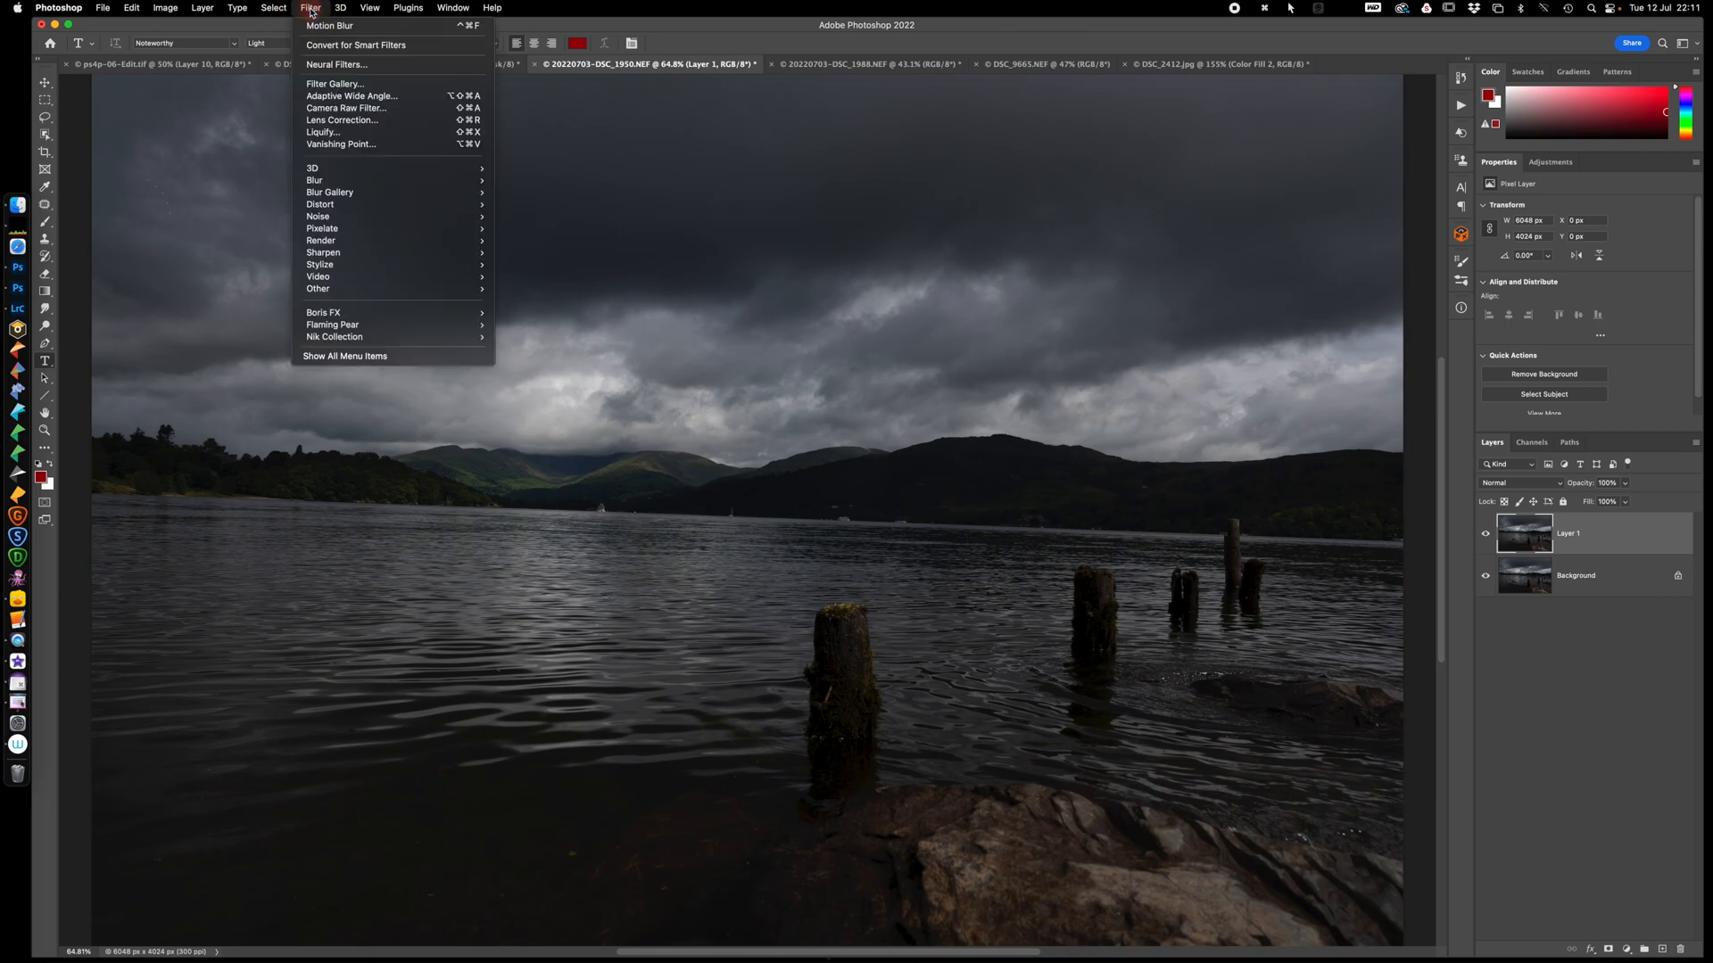
pyautogui.click(376, 110)
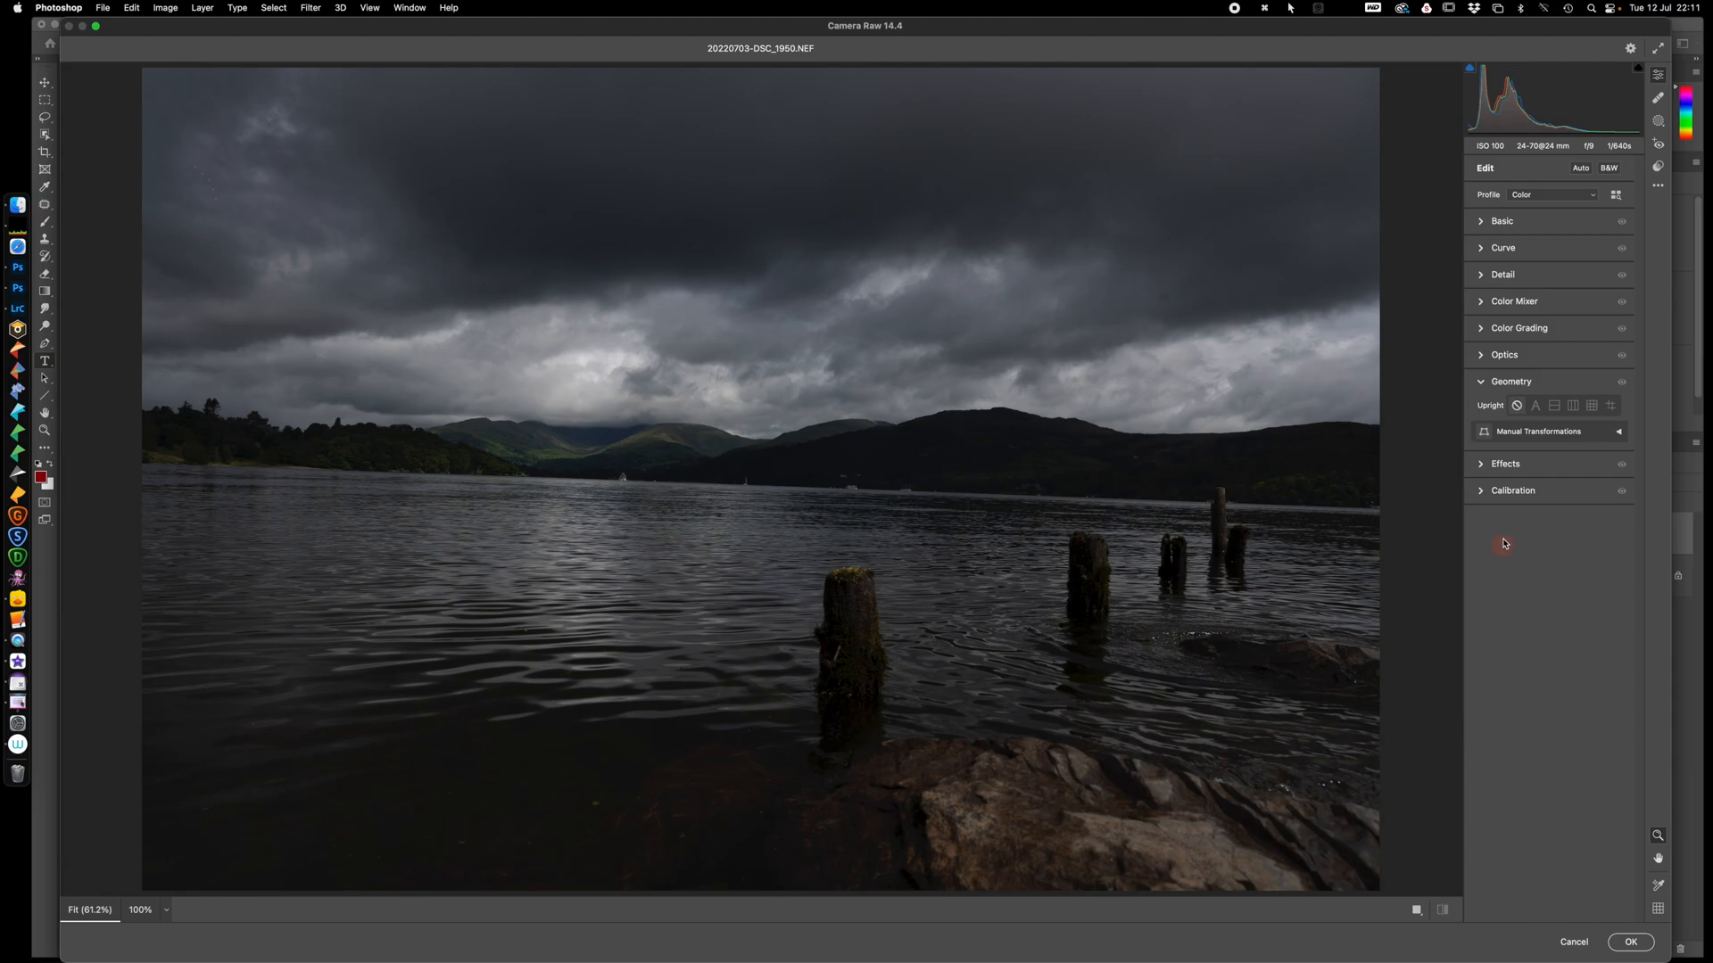
pyautogui.click(1580, 168)
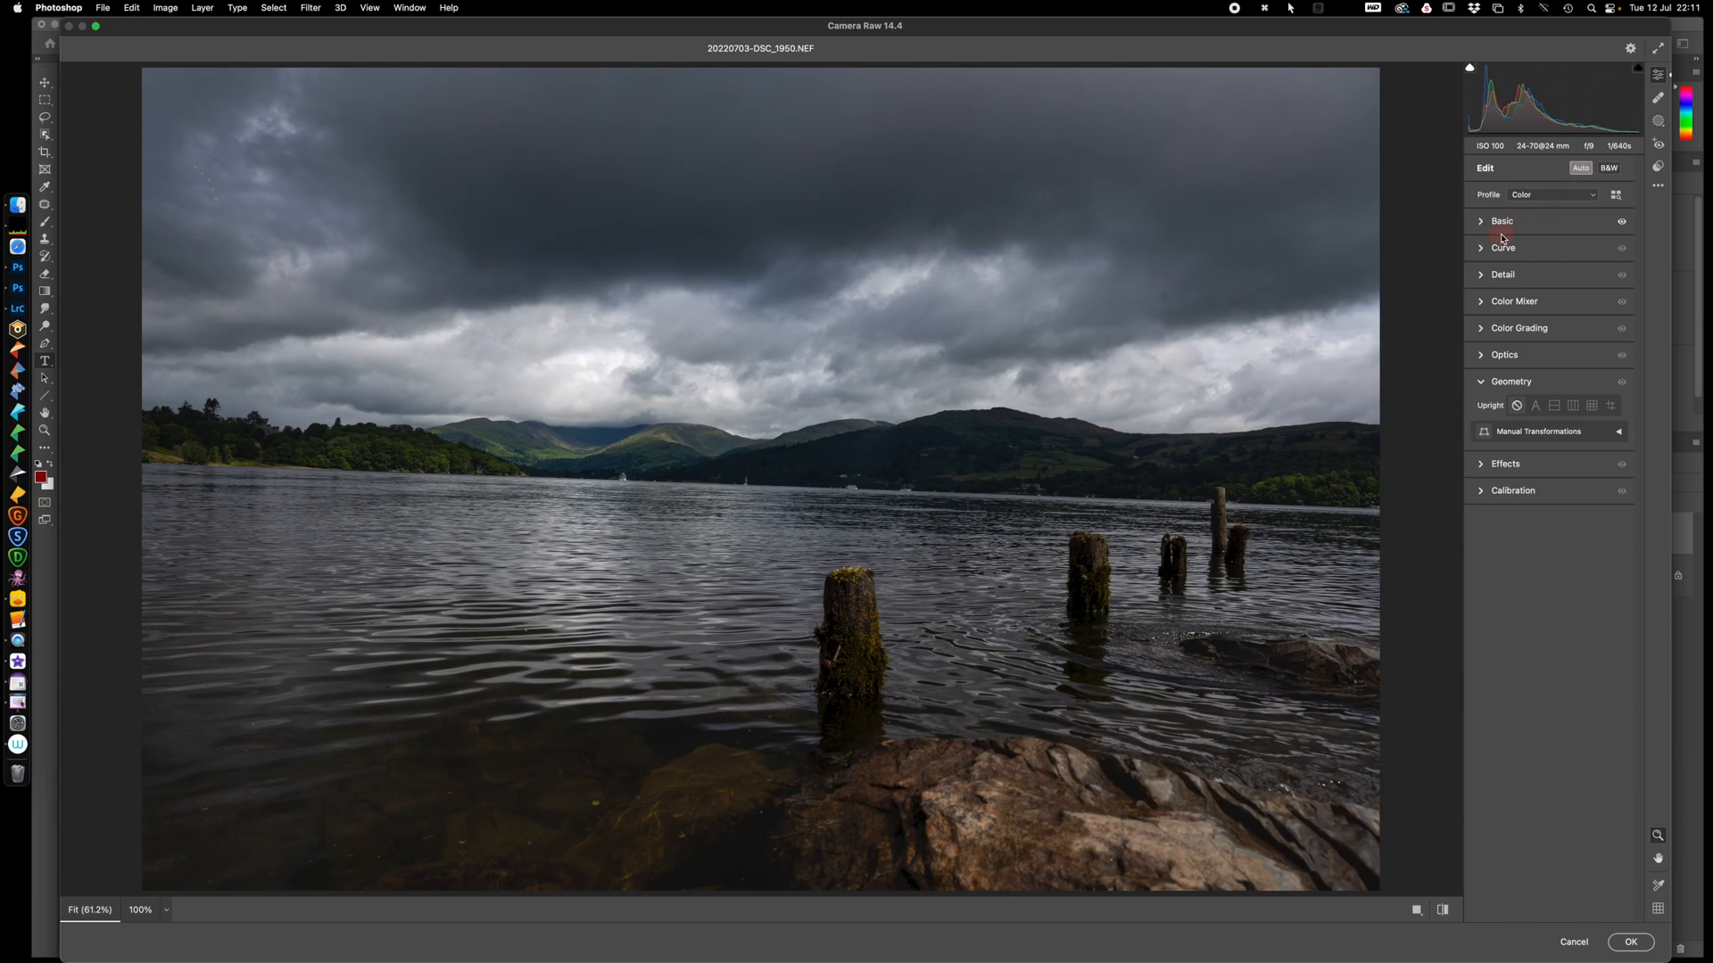
# Straighten the horizon with the Level option of the Upright geometry correction and apply the Camera Raw edits
pyautogui.click(1482, 383)
pyautogui.click(1482, 384)
pyautogui.click(1557, 409)
pyautogui.click(1556, 408)
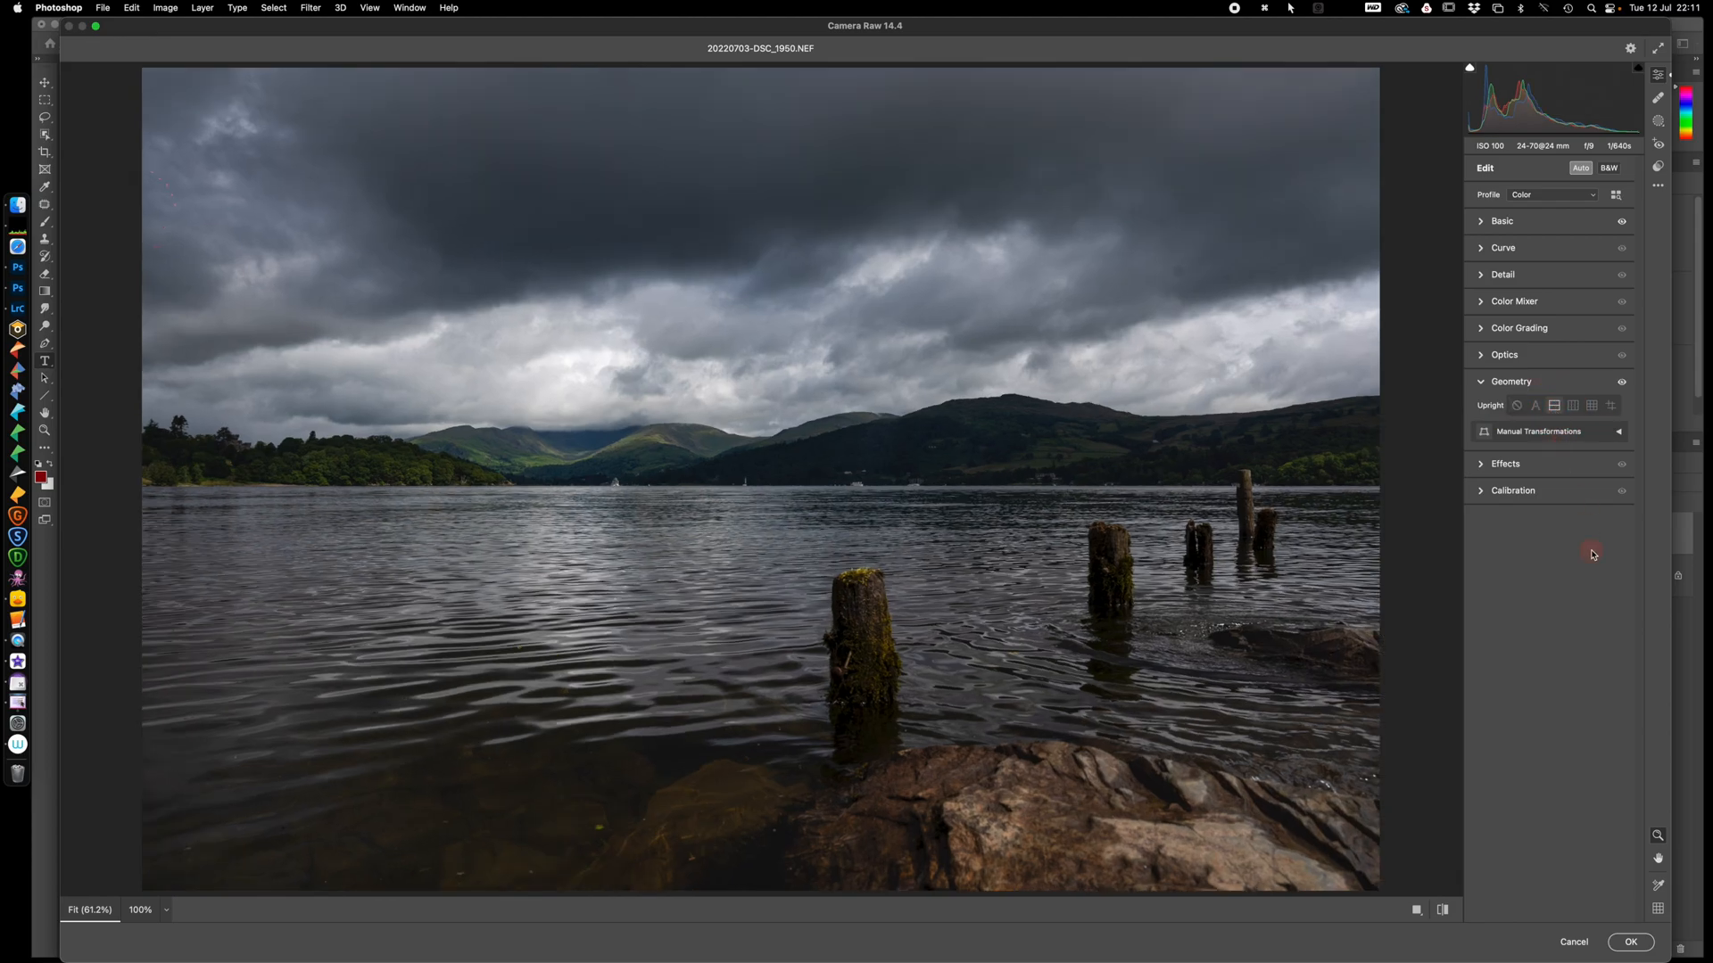
pyautogui.click(1632, 943)
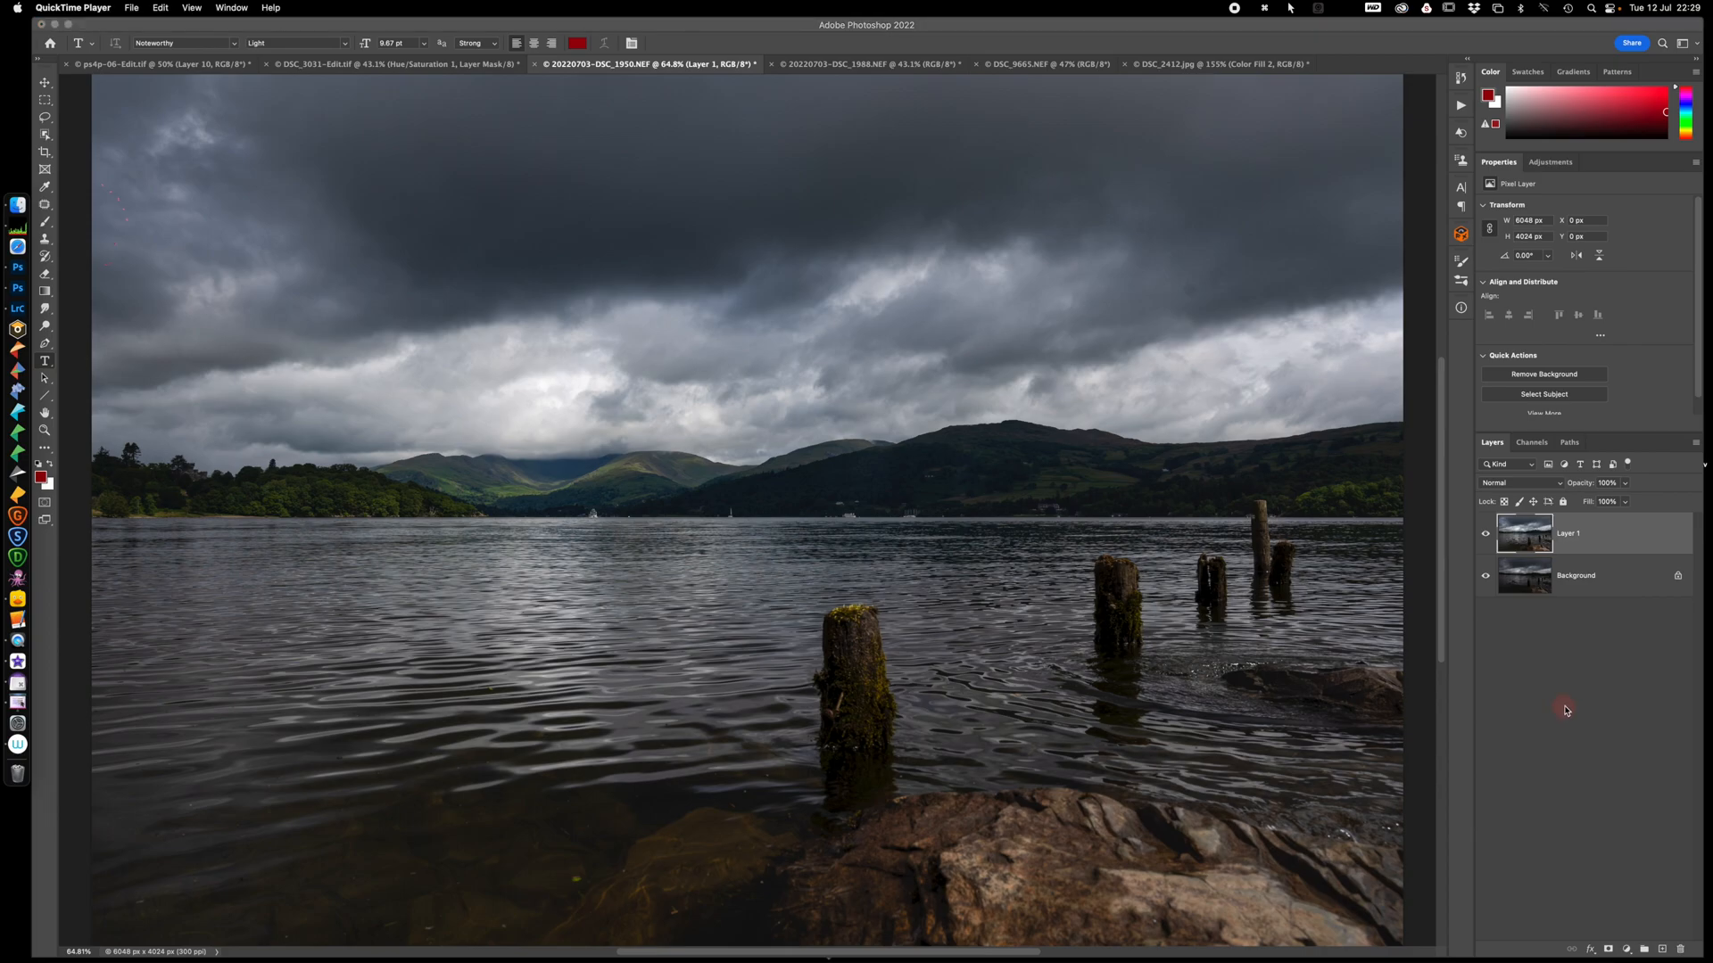
# Add a Photo Filter adjustment layer with Warming Filter (85) above Layer 1 and compare the image with and without it
pyautogui.click(1628, 951)
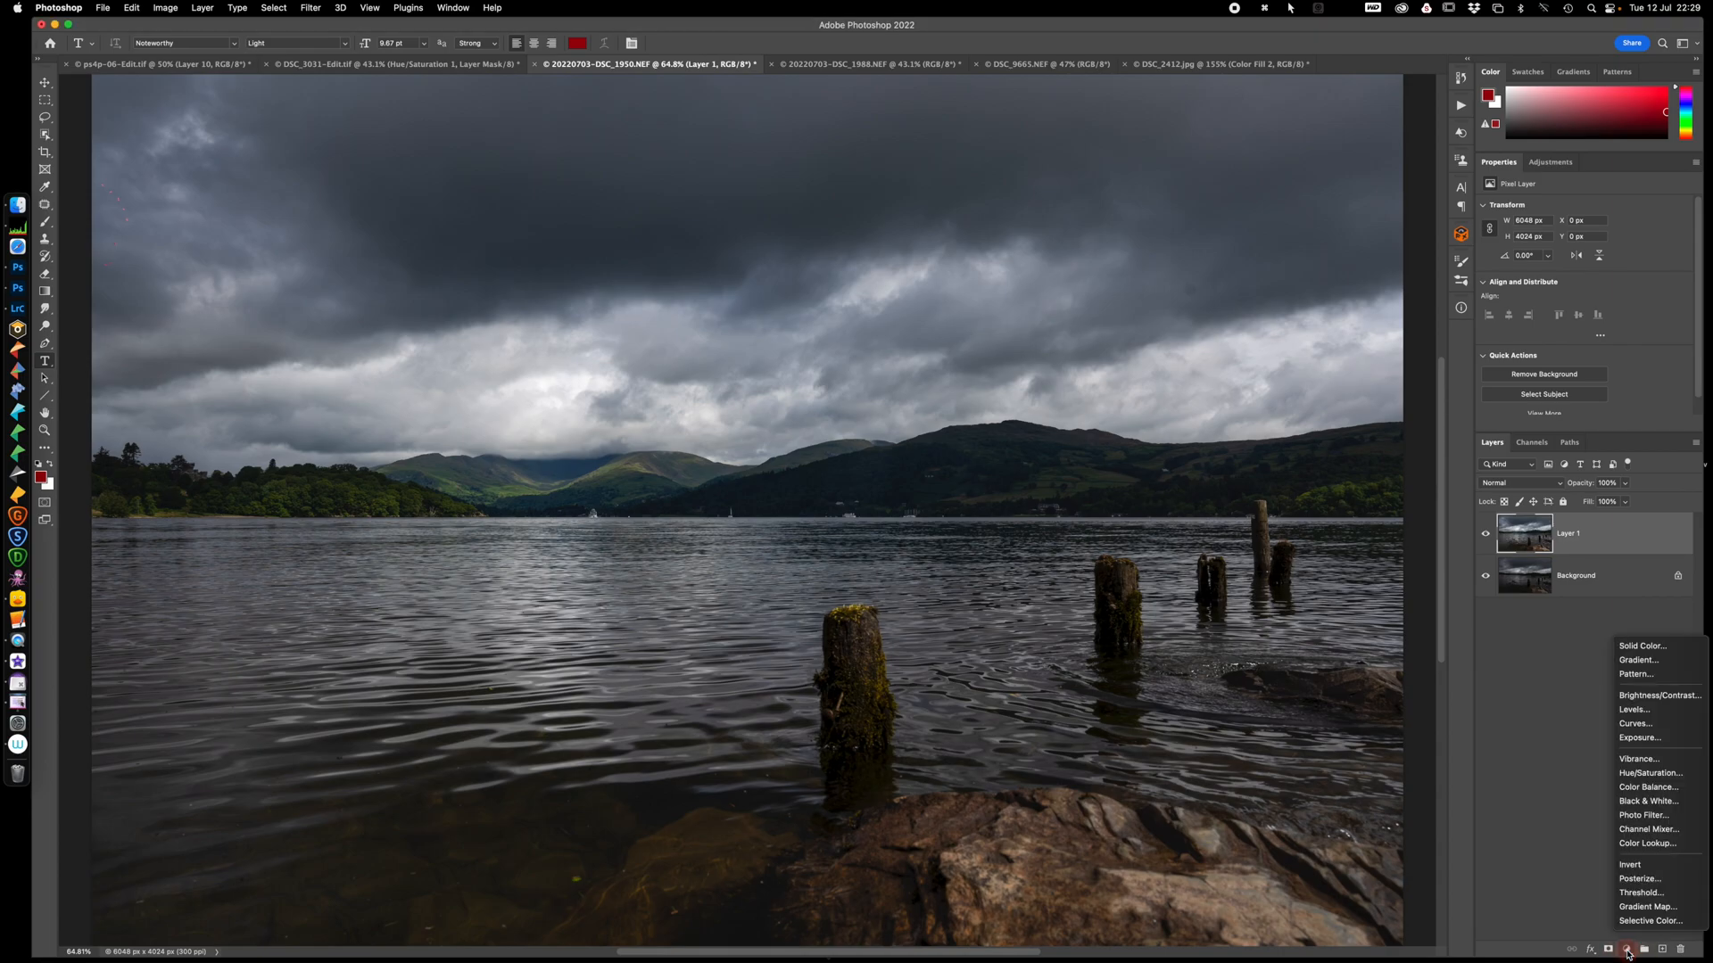
pyautogui.click(1641, 817)
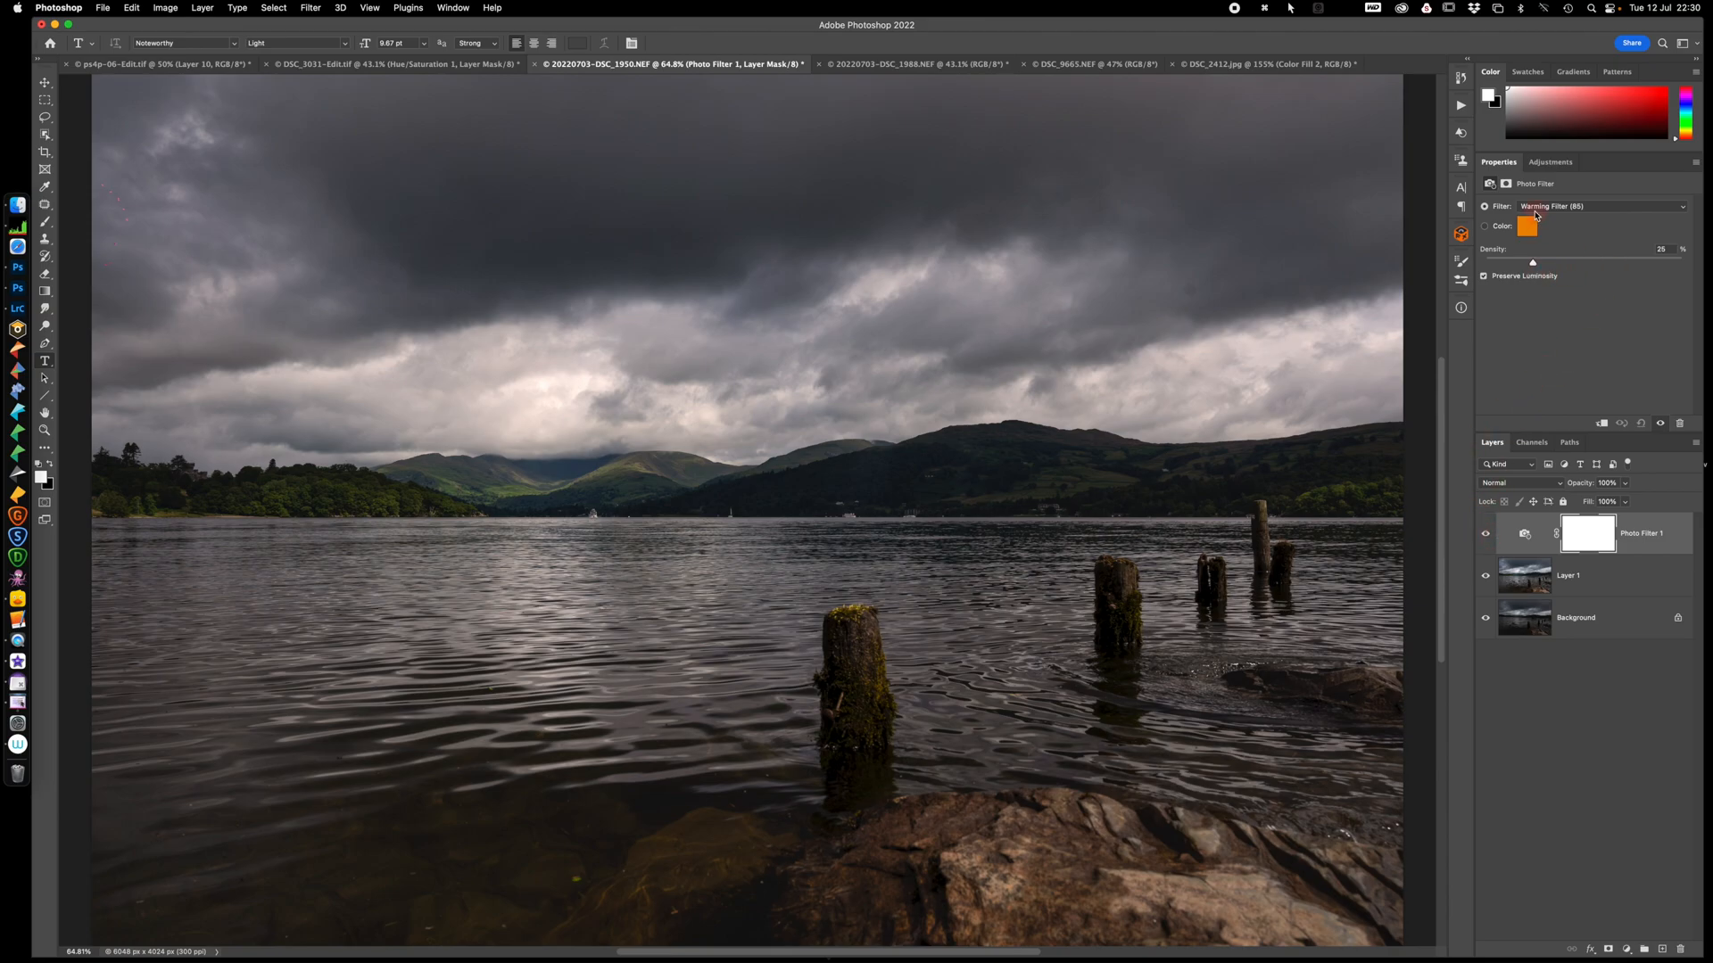
pyautogui.click(1486, 537)
pyautogui.click(1486, 537)
# Raise the photo filter's density and try out the adjustment layer's opacity, ending at 100%
pyautogui.moveTo(1533, 263); pyautogui.dragTo(1572, 266)
pyautogui.click(1487, 535)
pyautogui.click(1486, 535)
pyautogui.moveTo(1583, 487); pyautogui.dragTo(1638, 487)
# Target the photo filter's layer mask and prepare a black Hard Round brush of 200 px with 15% hardness
pyautogui.click(1586, 541)
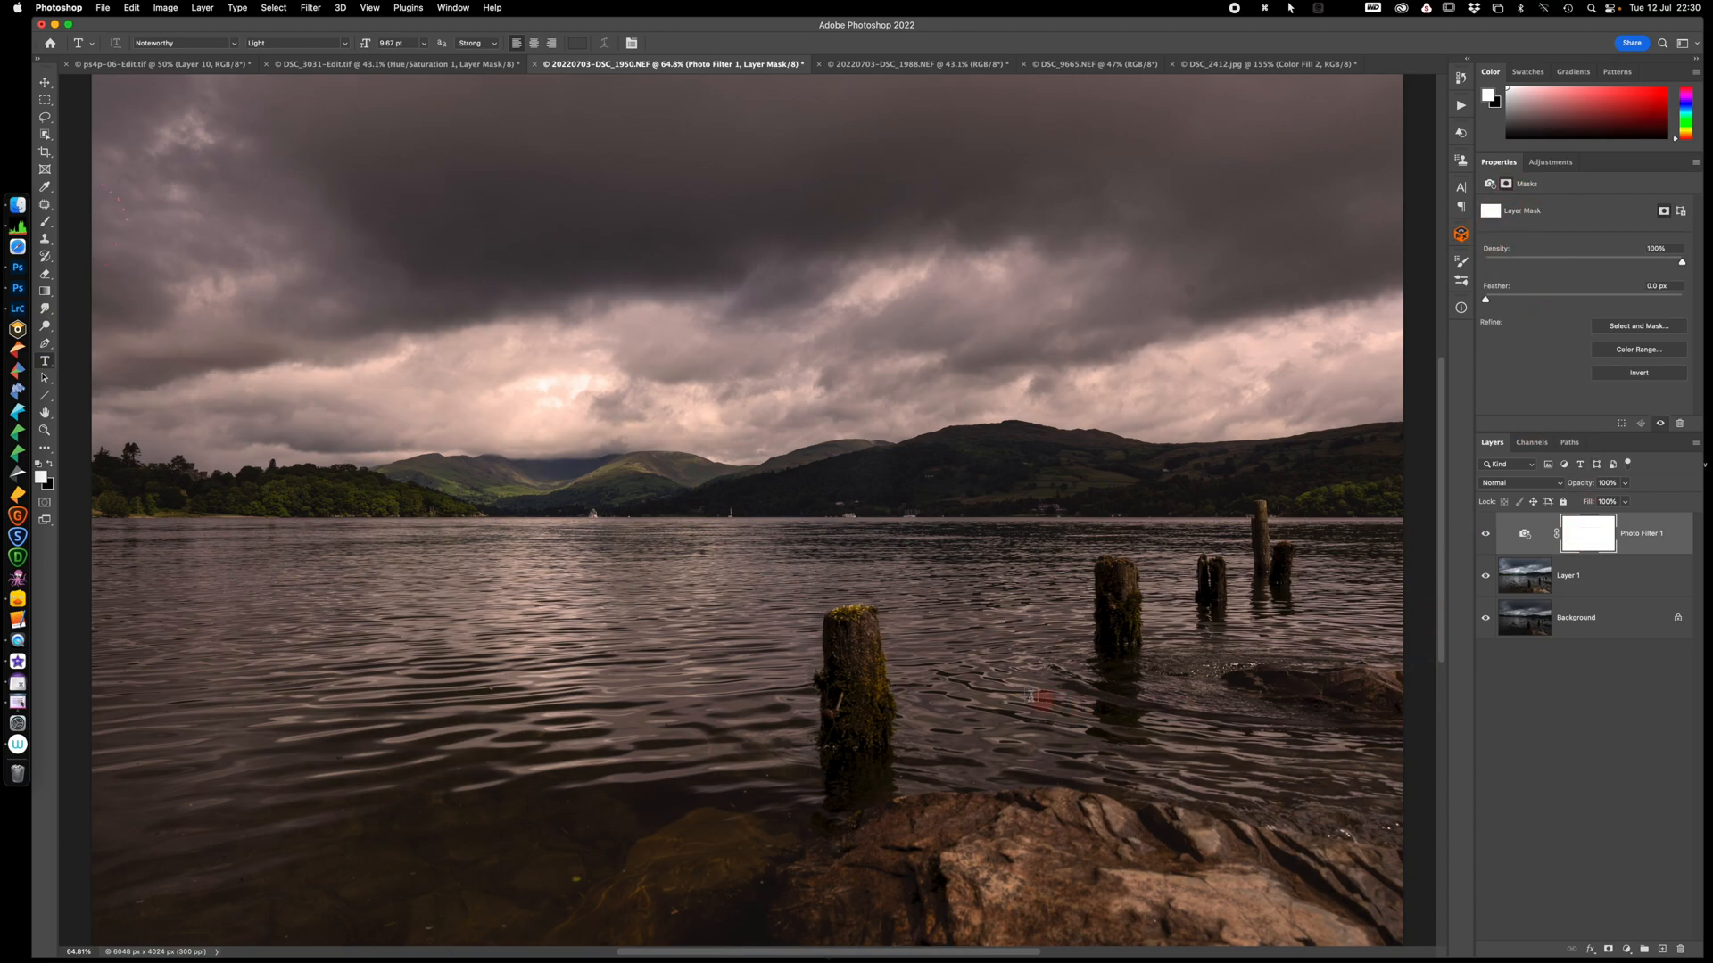
pyautogui.click(1594, 539)
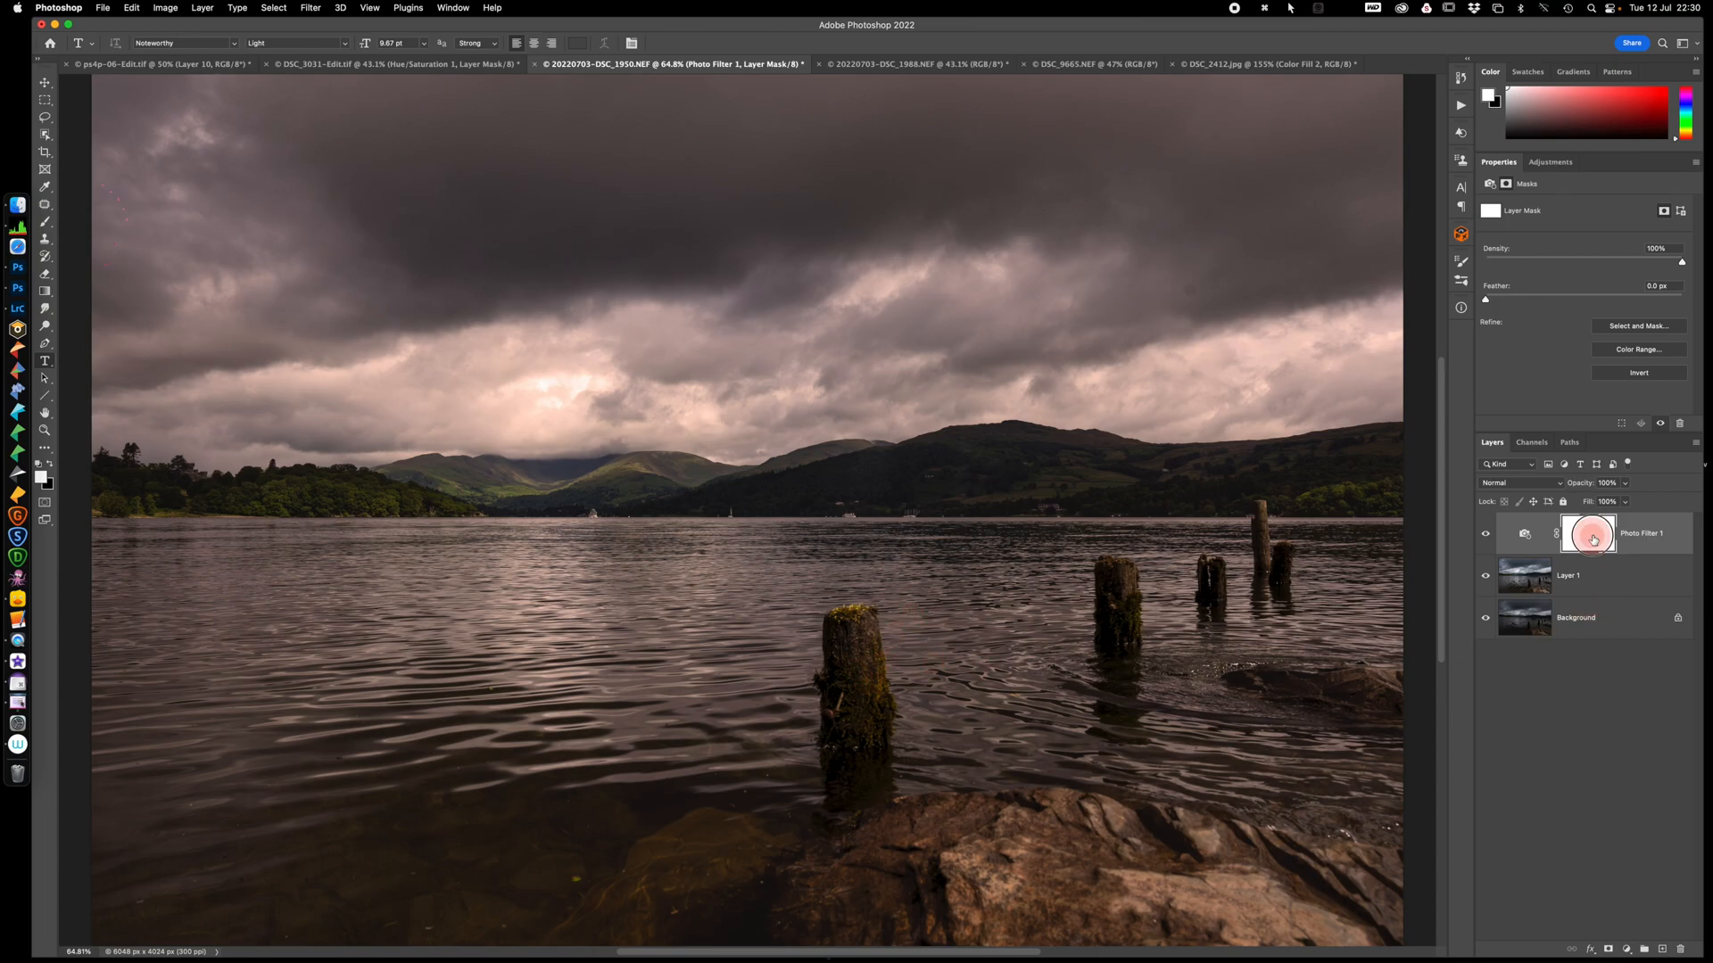
pyautogui.press('b')
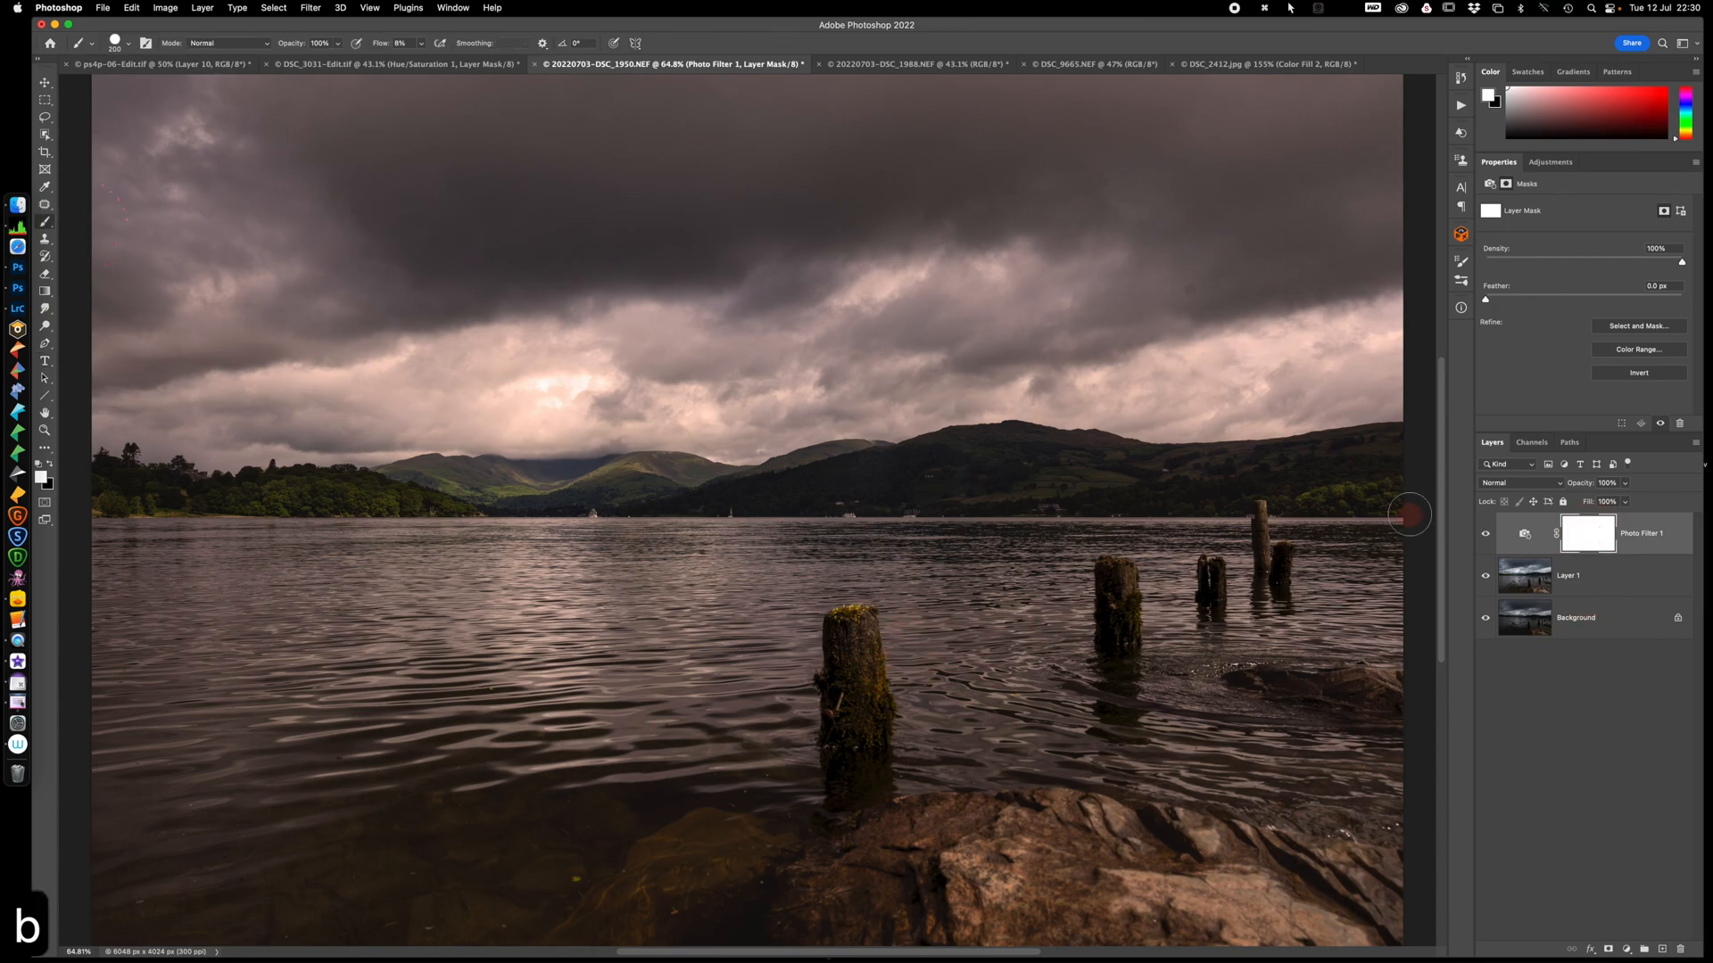
pyautogui.press('d')
pyautogui.press('x')
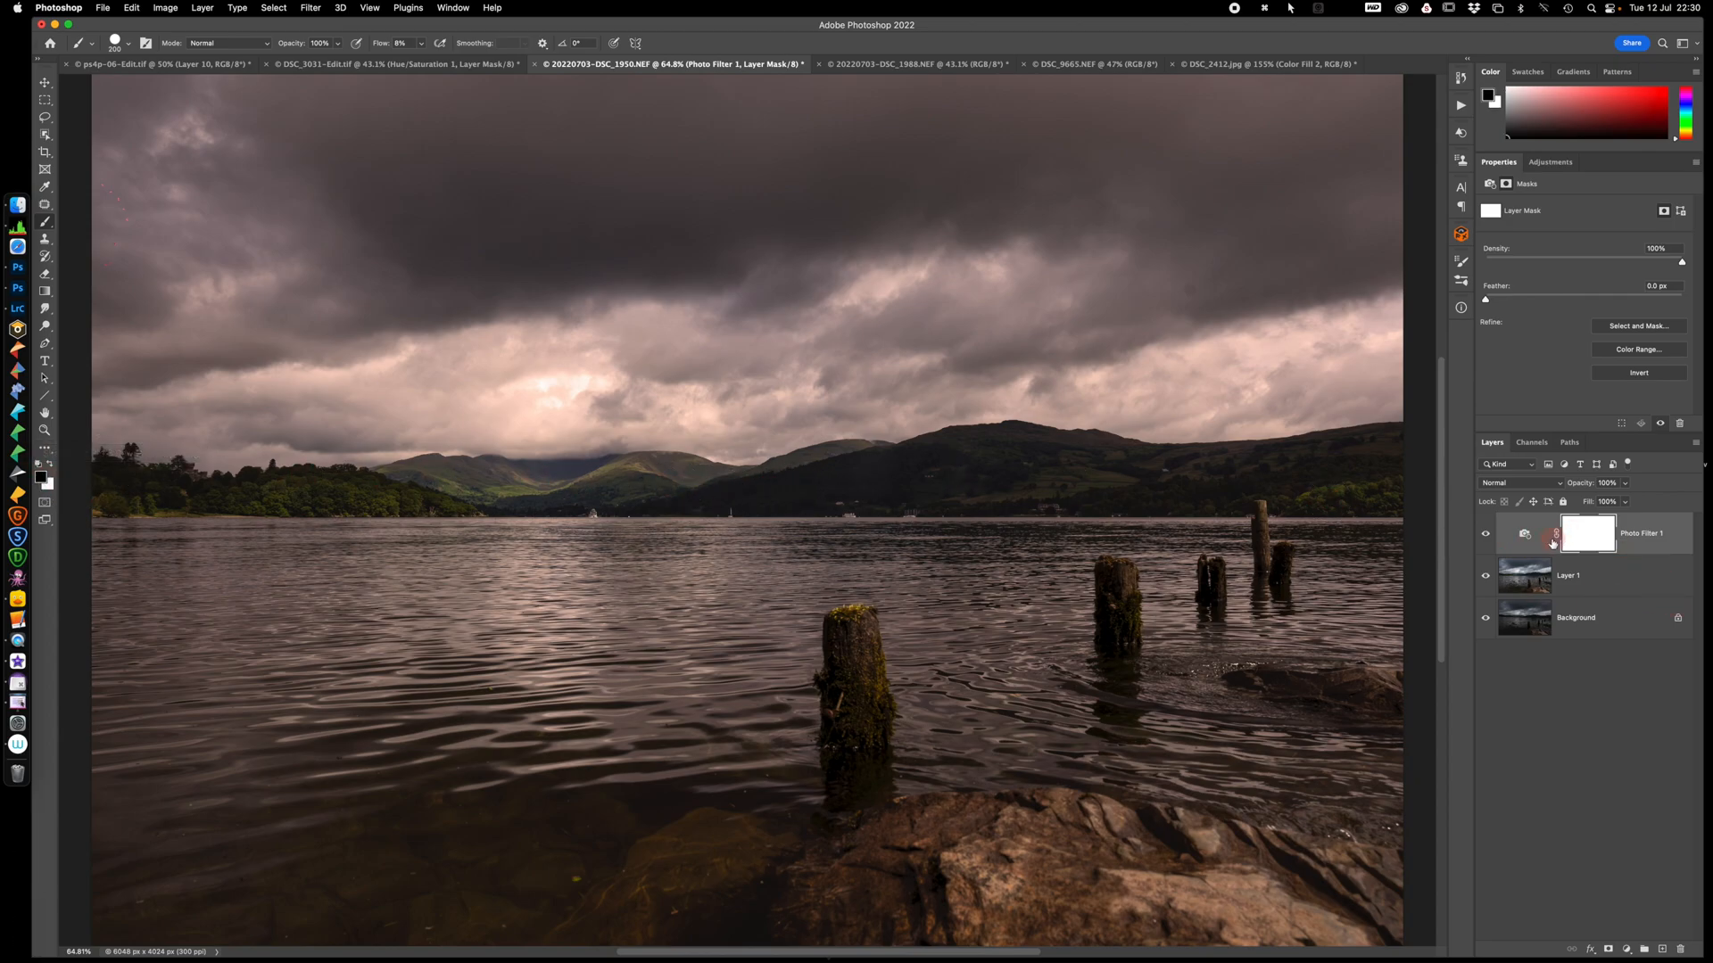
pyautogui.click(123, 44)
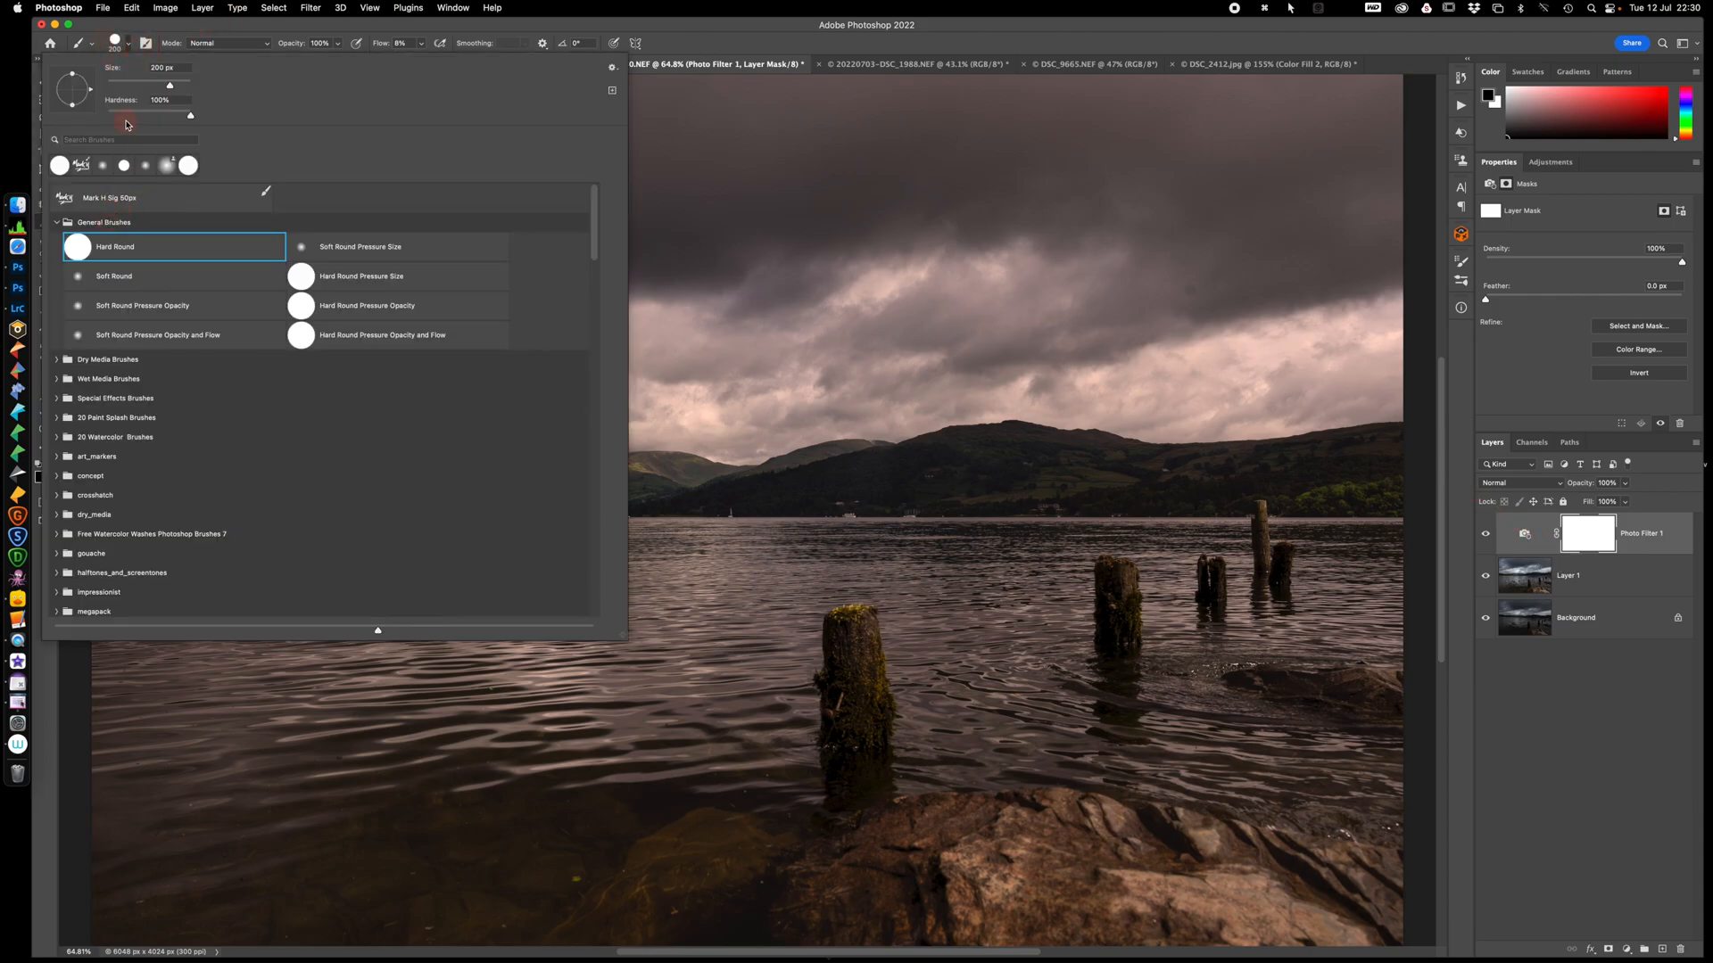
pyautogui.moveTo(190, 116); pyautogui.dragTo(119, 116)
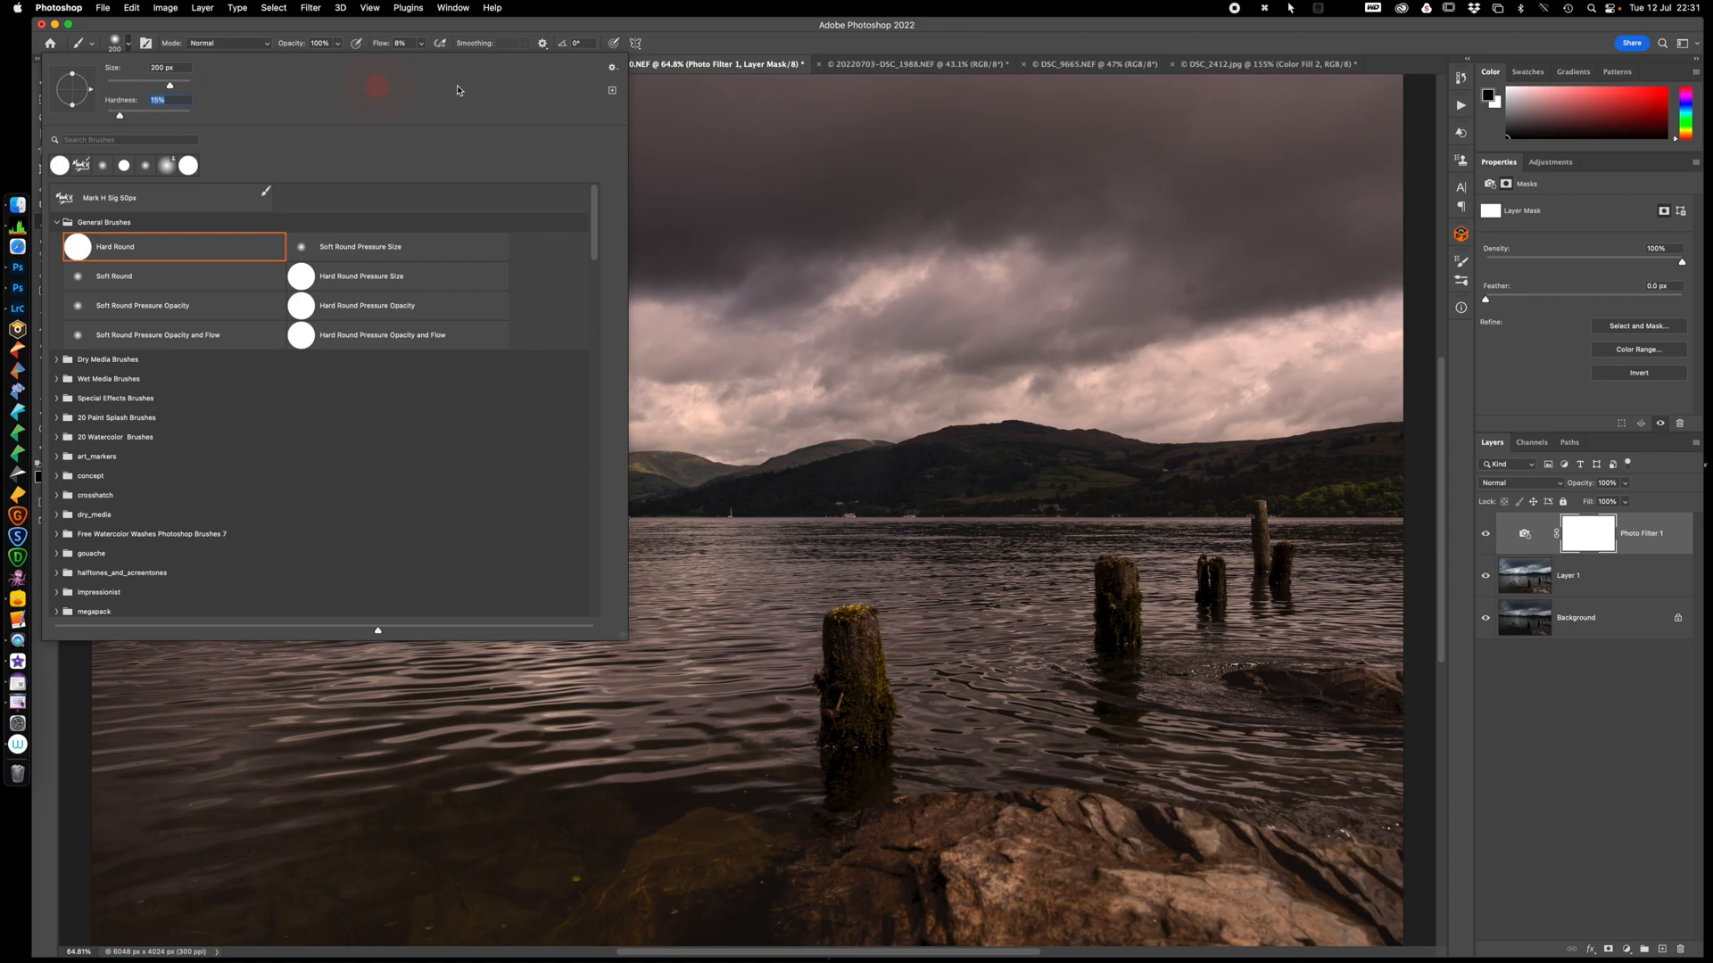
pyautogui.click(975, 33)
# Mask the photo filter off the two nearest wooden posts with black at 100% brush flow, and switch the foreground colour to white
pyautogui.moveTo(841, 630)
pyautogui.mouseDown()
pyautogui.moveTo(848, 763)
pyautogui.moveTo(872, 736)
pyautogui.moveTo(858, 620)
pyautogui.mouseUp()
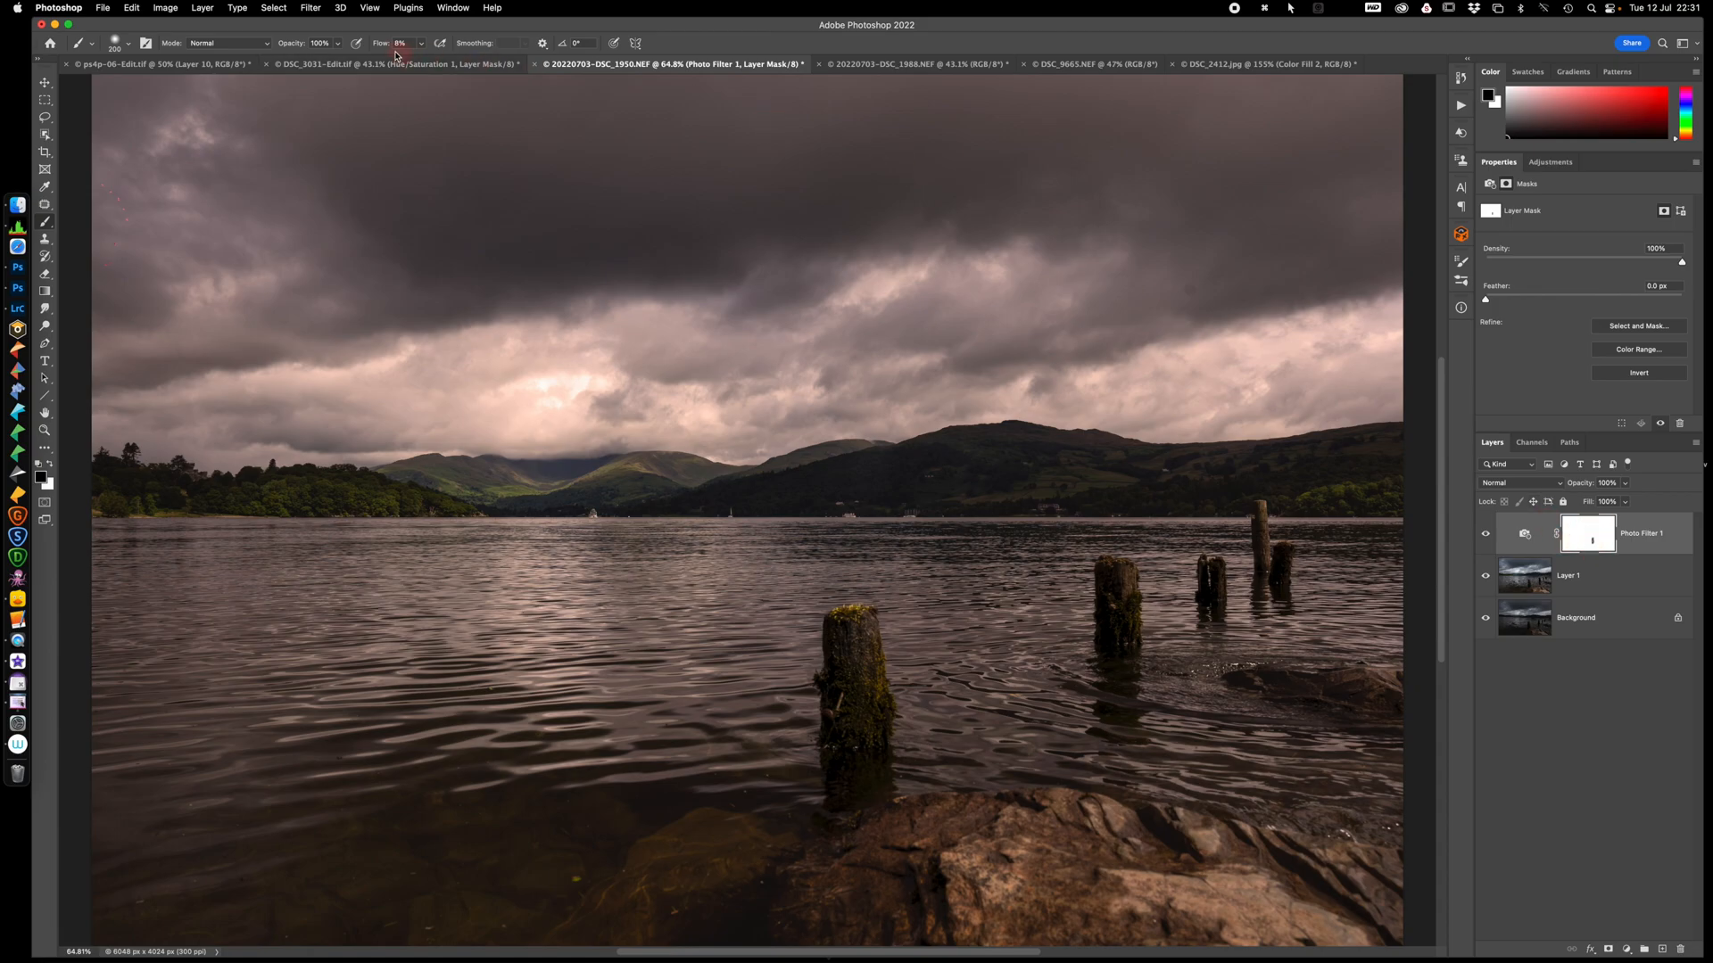
pyautogui.moveTo(383, 50); pyautogui.dragTo(584, 49)
pyautogui.moveTo(837, 632)
pyautogui.mouseDown()
pyautogui.moveTo(844, 740)
pyautogui.moveTo(875, 727)
pyautogui.moveTo(864, 630)
pyautogui.moveTo(876, 682)
pyautogui.mouseUp()
pyautogui.moveTo(1111, 669)
pyautogui.mouseDown()
pyautogui.moveTo(1099, 590)
pyautogui.moveTo(1102, 615)
pyautogui.mouseUp()
pyautogui.press('x')
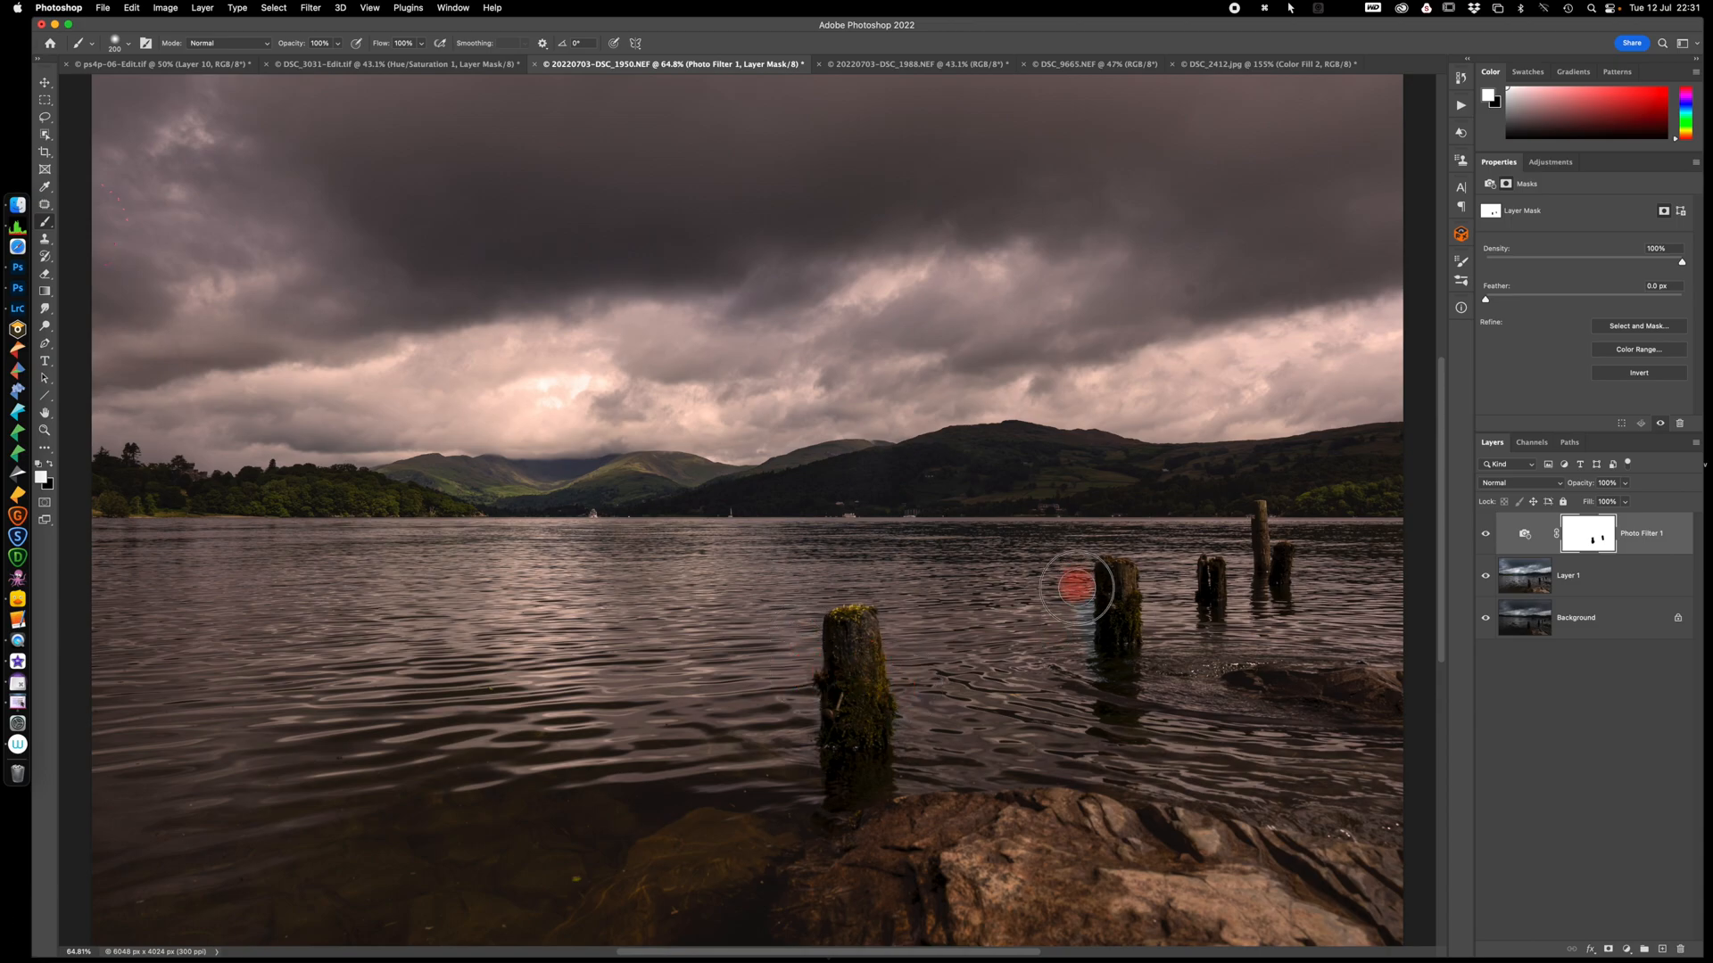
# Switch the Photo Filter 1 adjustment to Cooling Filter (80) and lower its density to 37%
pyautogui.click(1589, 552)
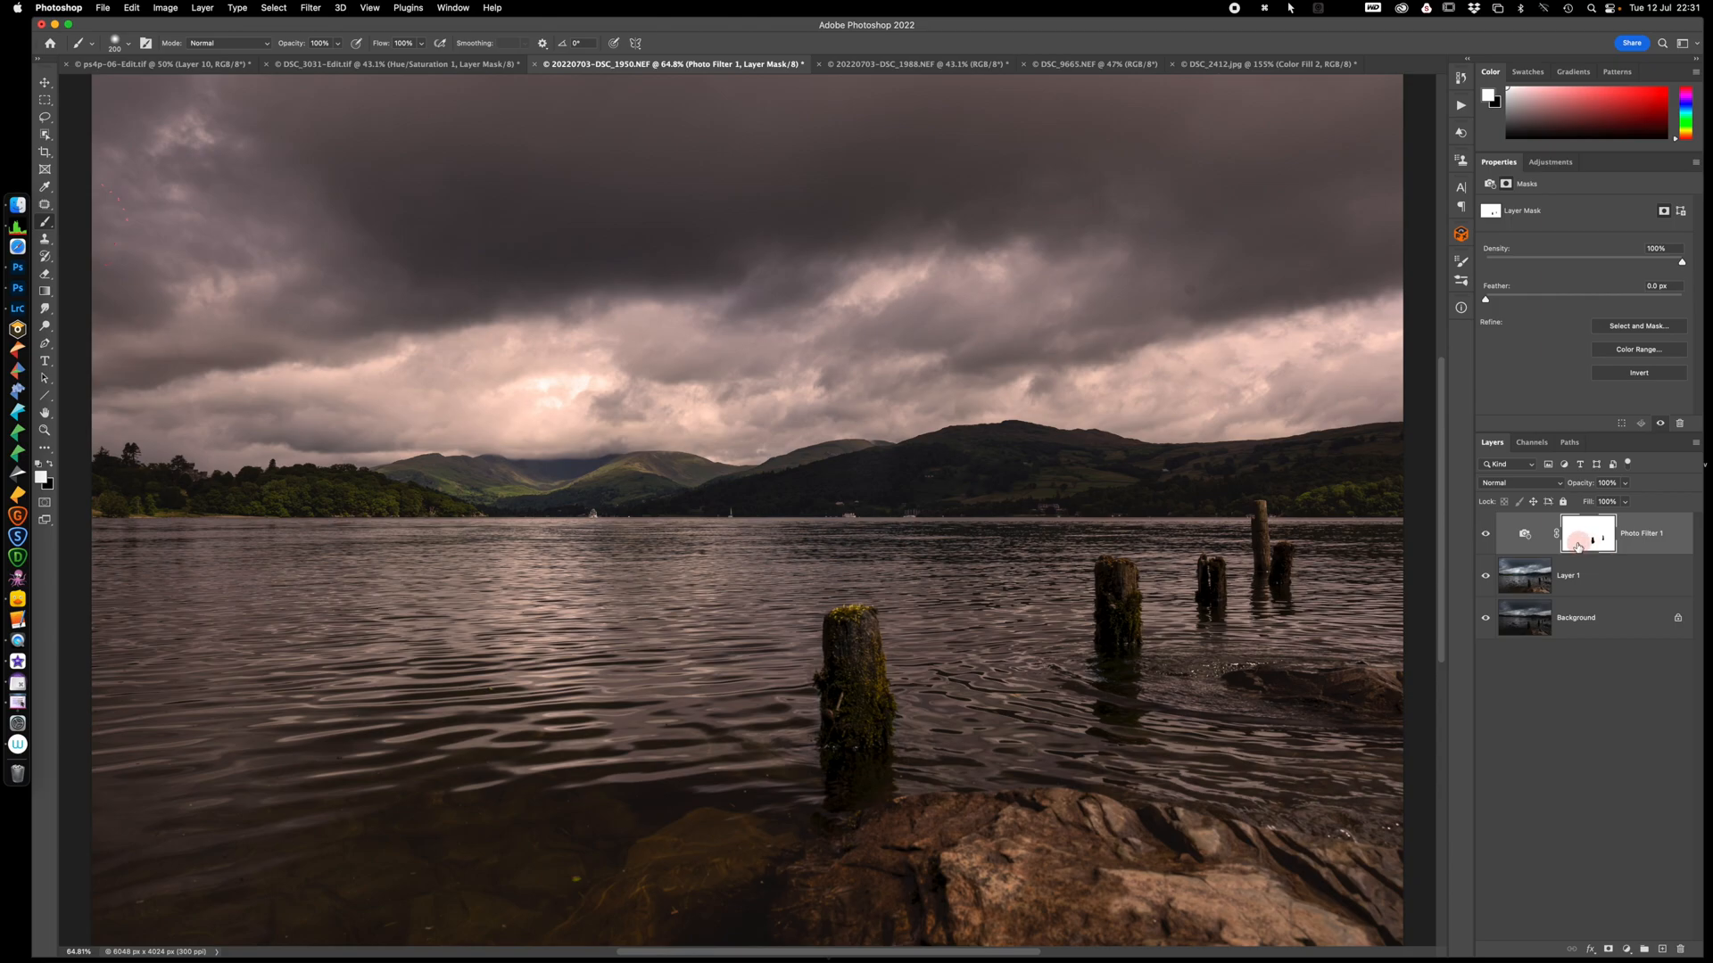
pyautogui.click(1554, 546)
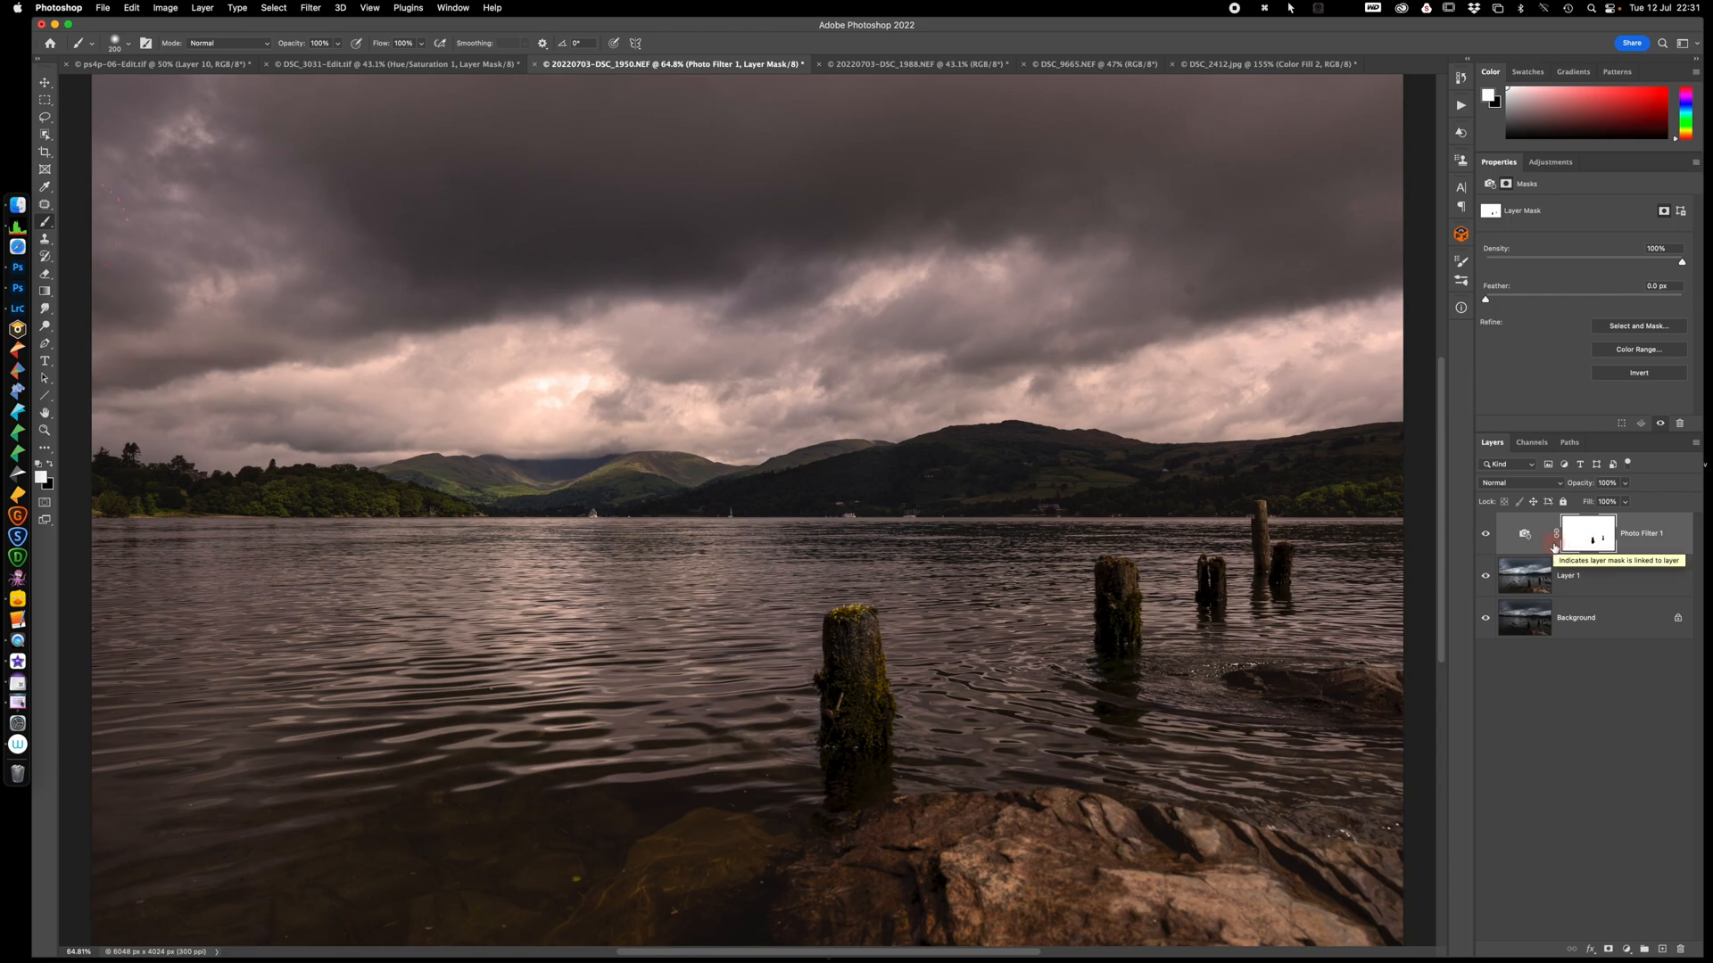
pyautogui.click(1617, 324)
pyautogui.click(1524, 535)
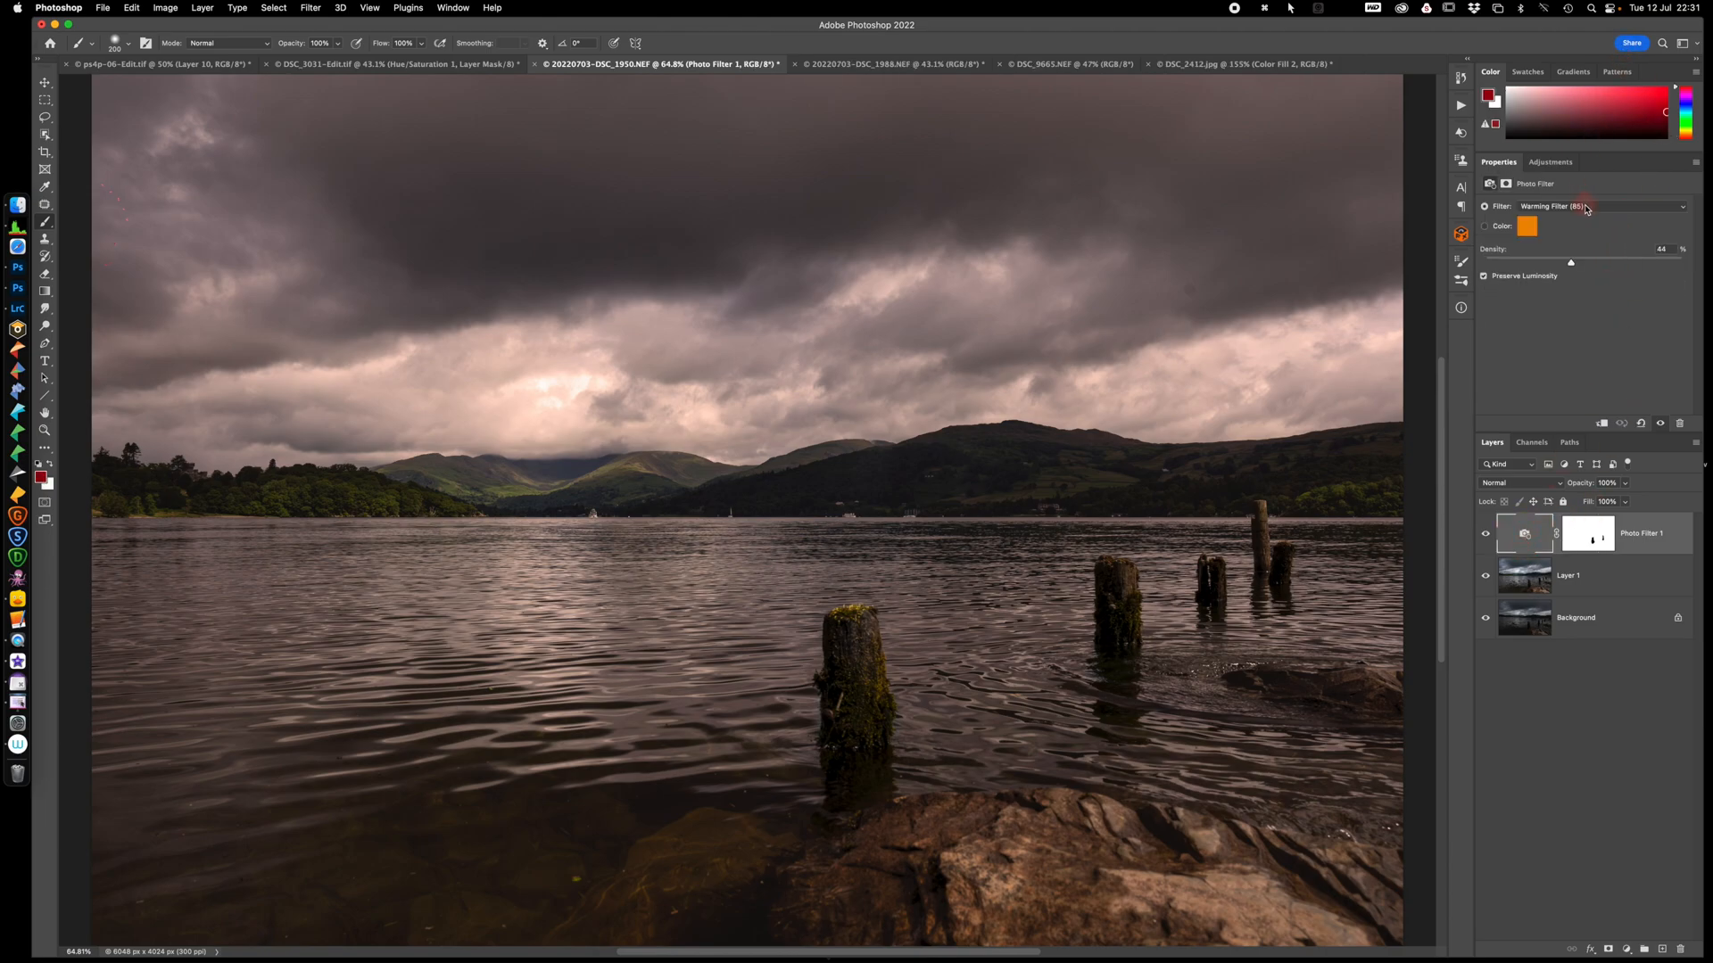
pyautogui.click(1587, 206)
pyautogui.click(1578, 236)
pyautogui.moveTo(1570, 264); pyautogui.dragTo(1559, 266)
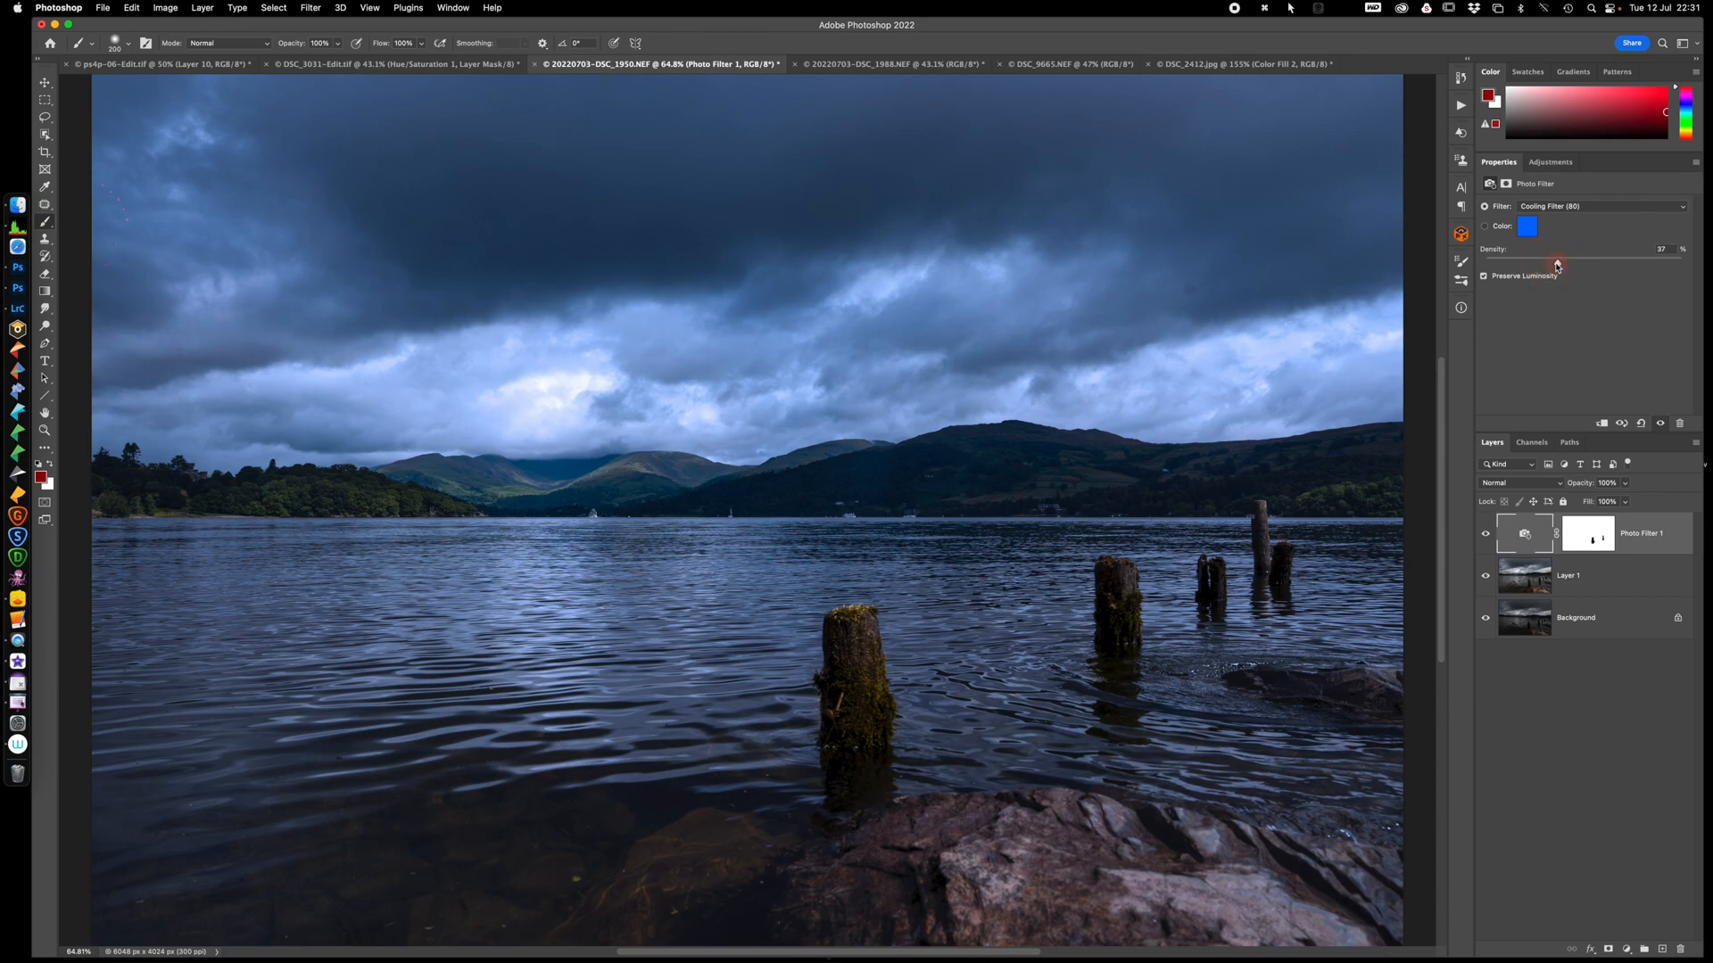
# Compare the cooled image with Preserve Luminosity off and on, leaving the option enabled
pyautogui.click(1484, 277)
pyautogui.click(1485, 277)
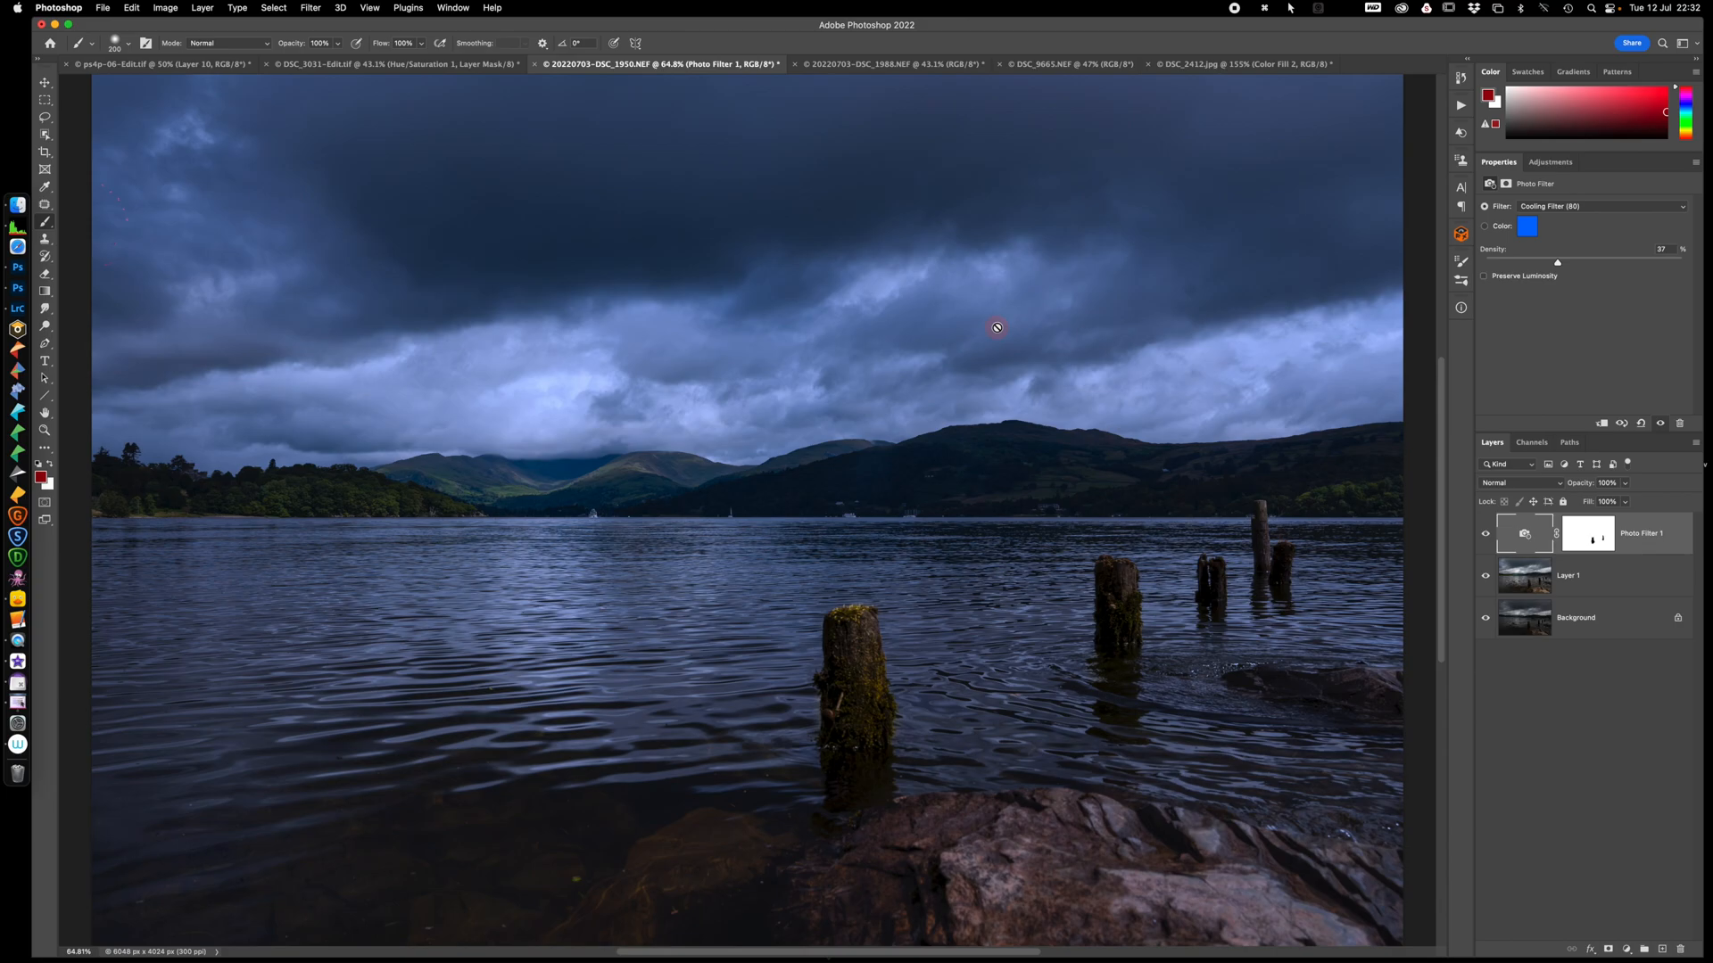
pyautogui.click(1485, 278)
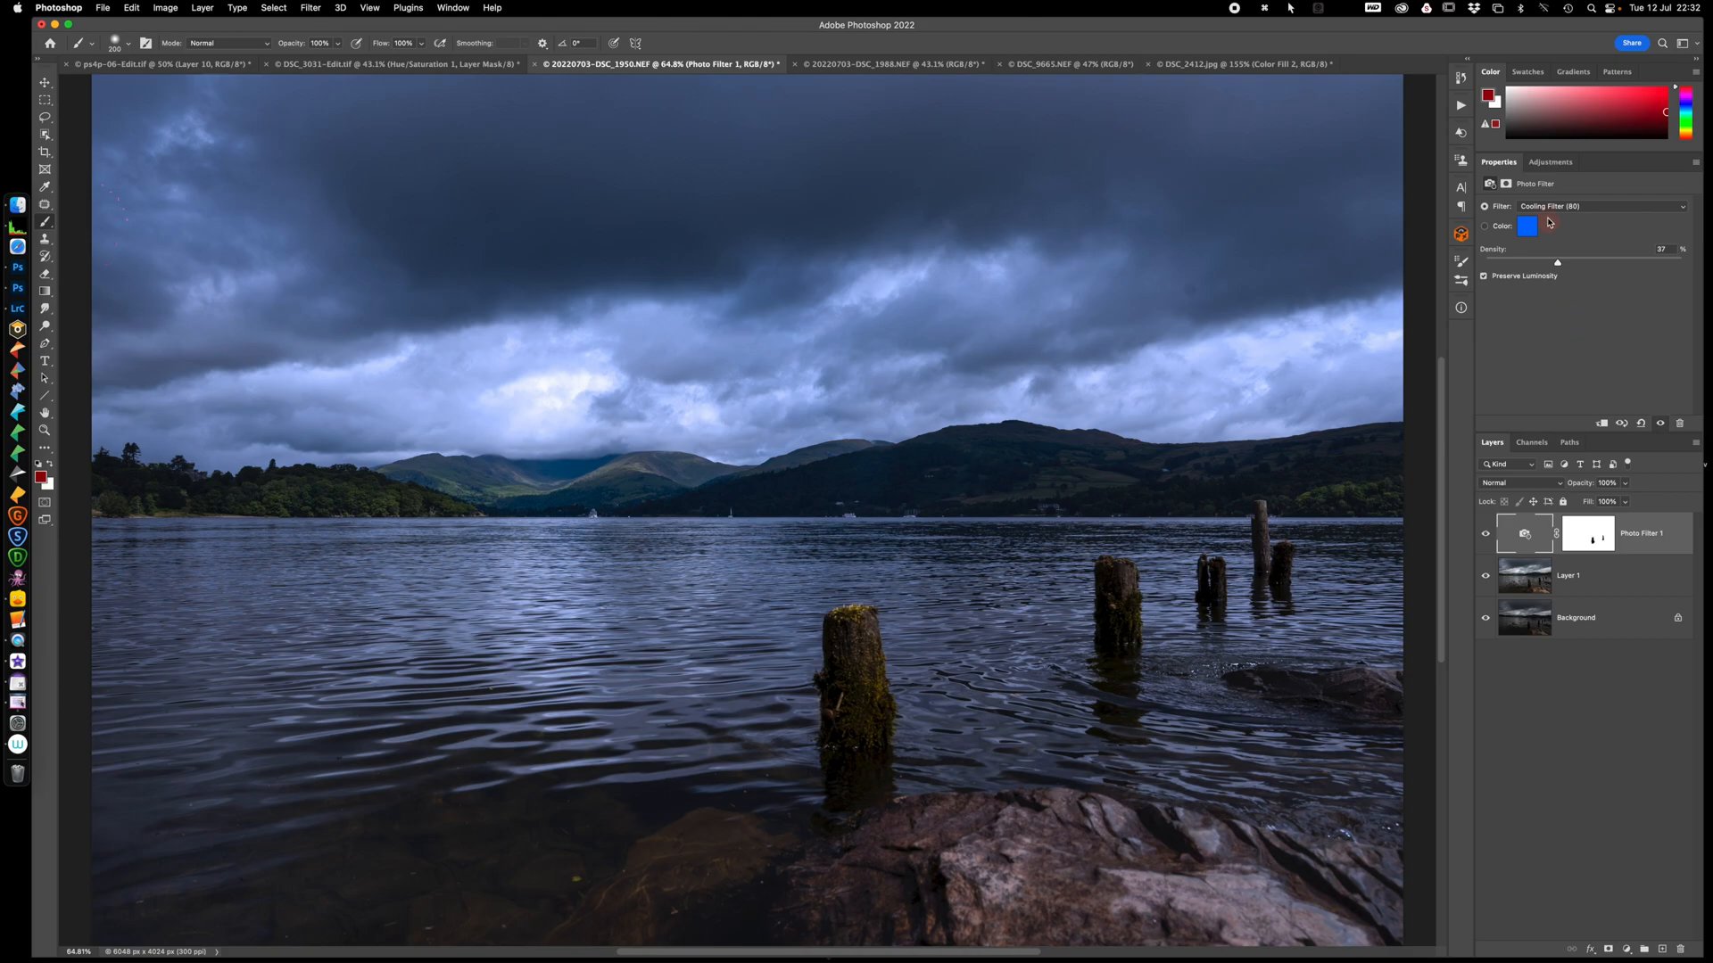
# Switch the photo filter to a custom colour and try different pink shades at hue 333°
pyautogui.click(1486, 229)
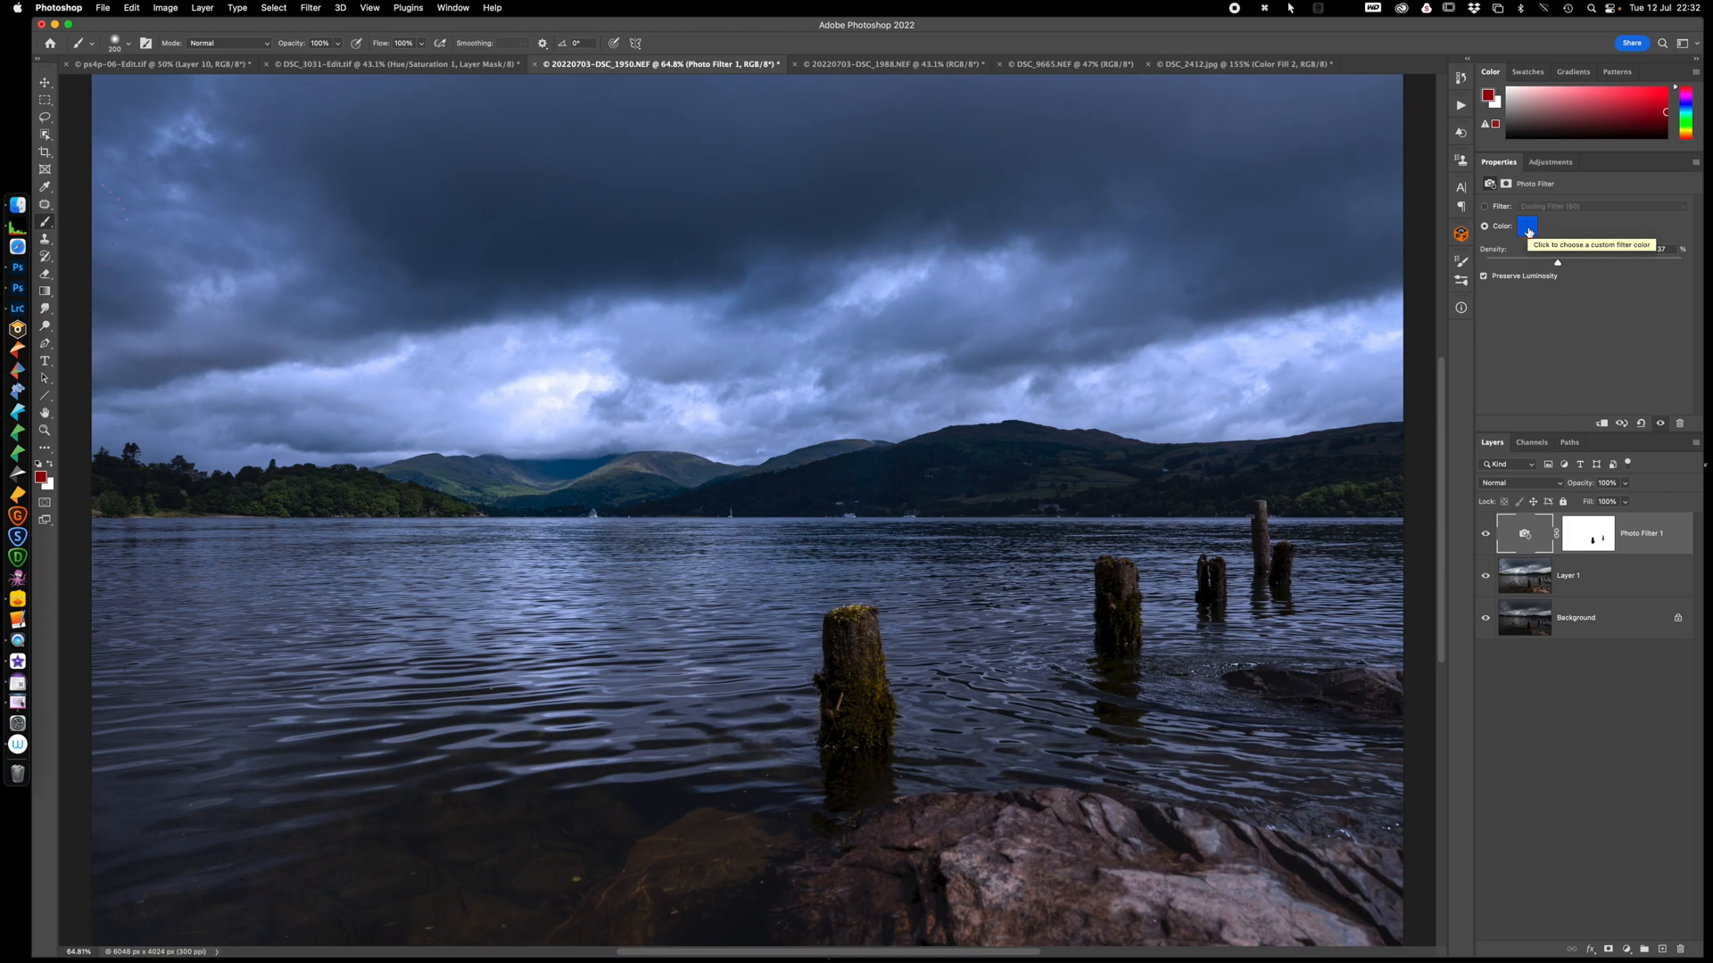
pyautogui.click(1529, 228)
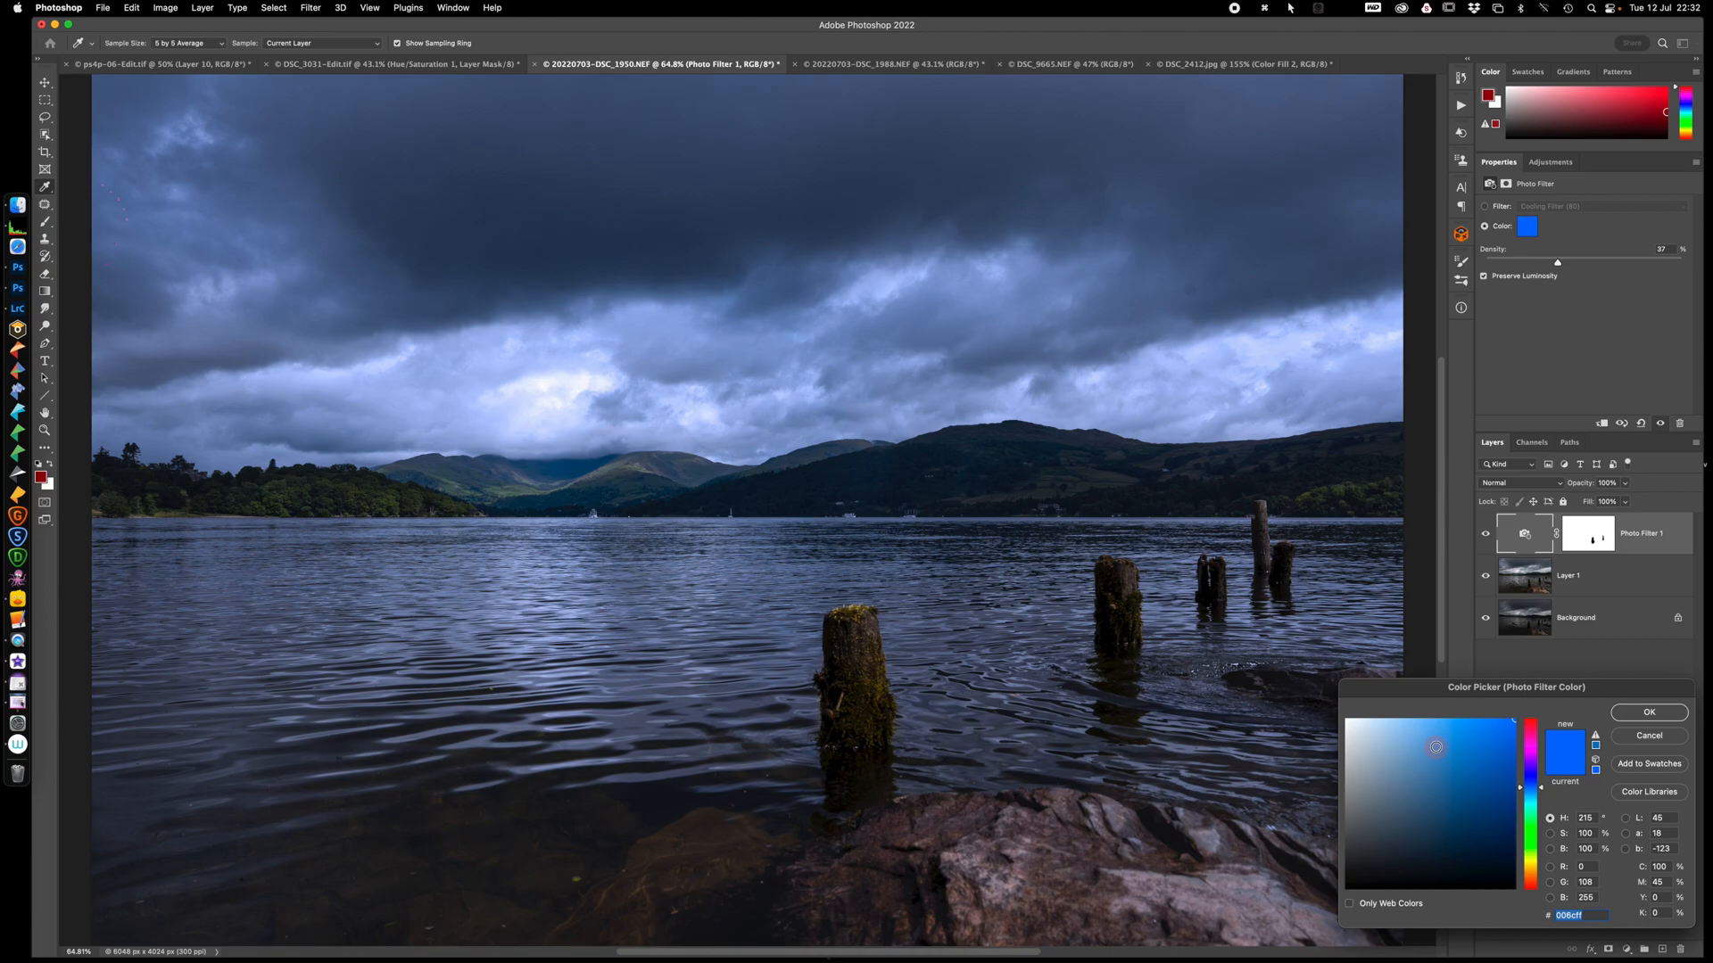
pyautogui.moveTo(1534, 790); pyautogui.dragTo(1530, 735)
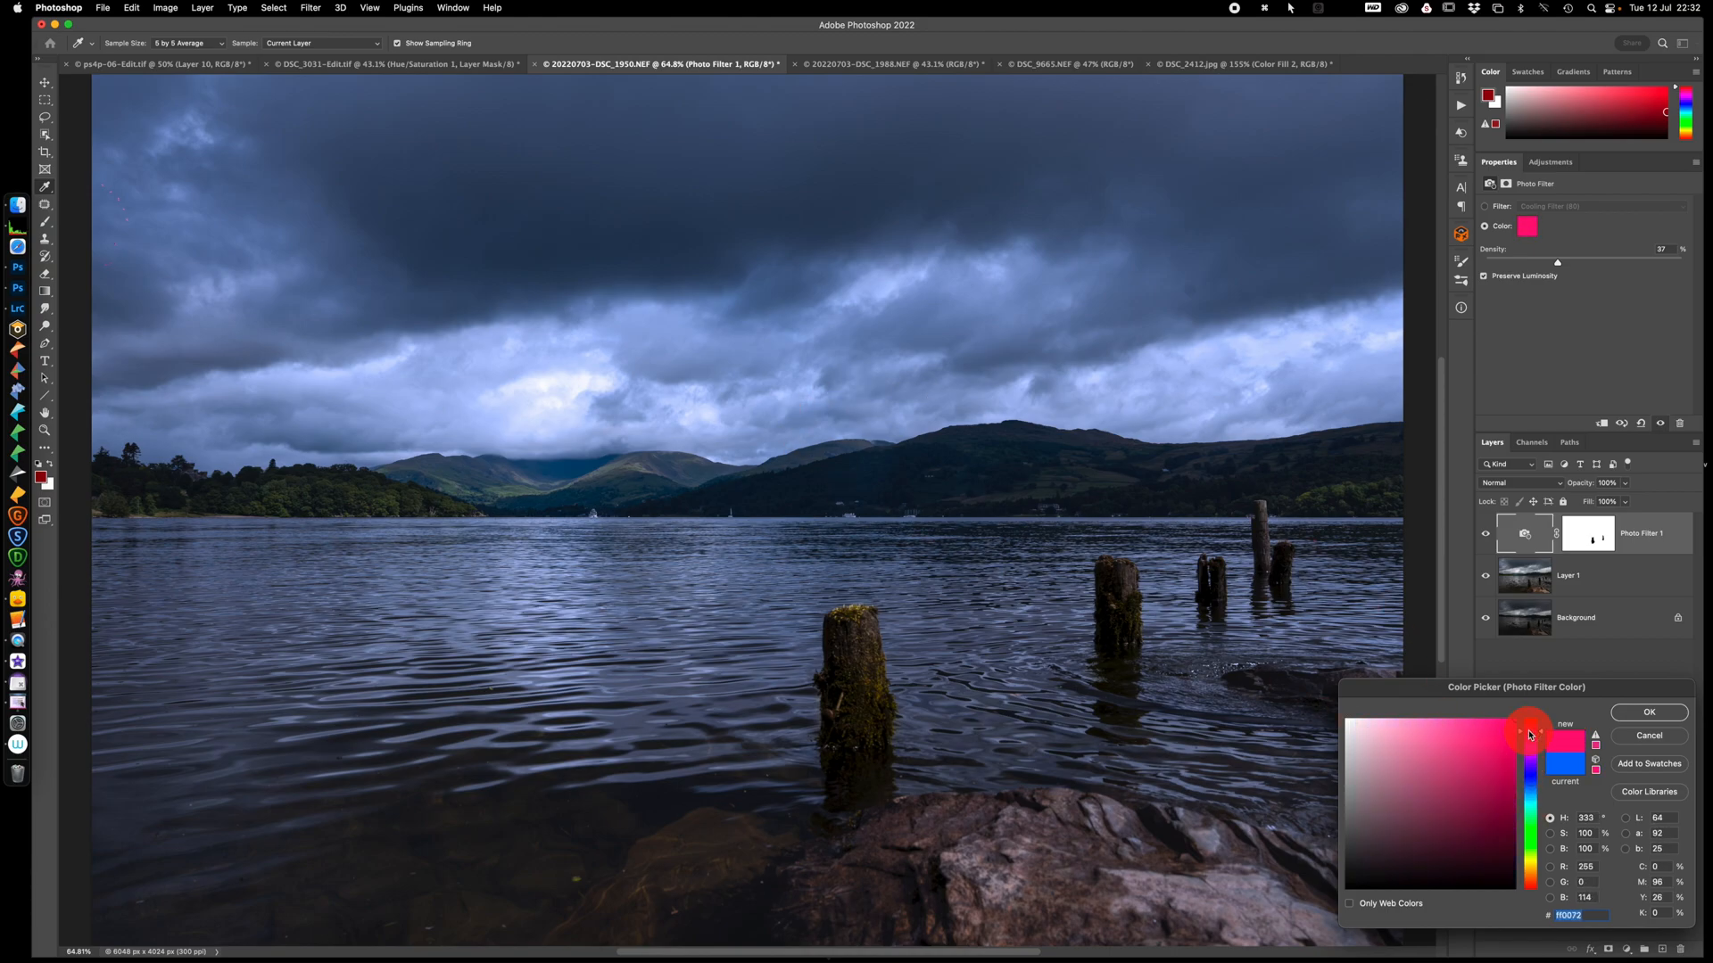
pyautogui.click(1482, 741)
pyautogui.moveTo(1482, 741); pyautogui.dragTo(1458, 775)
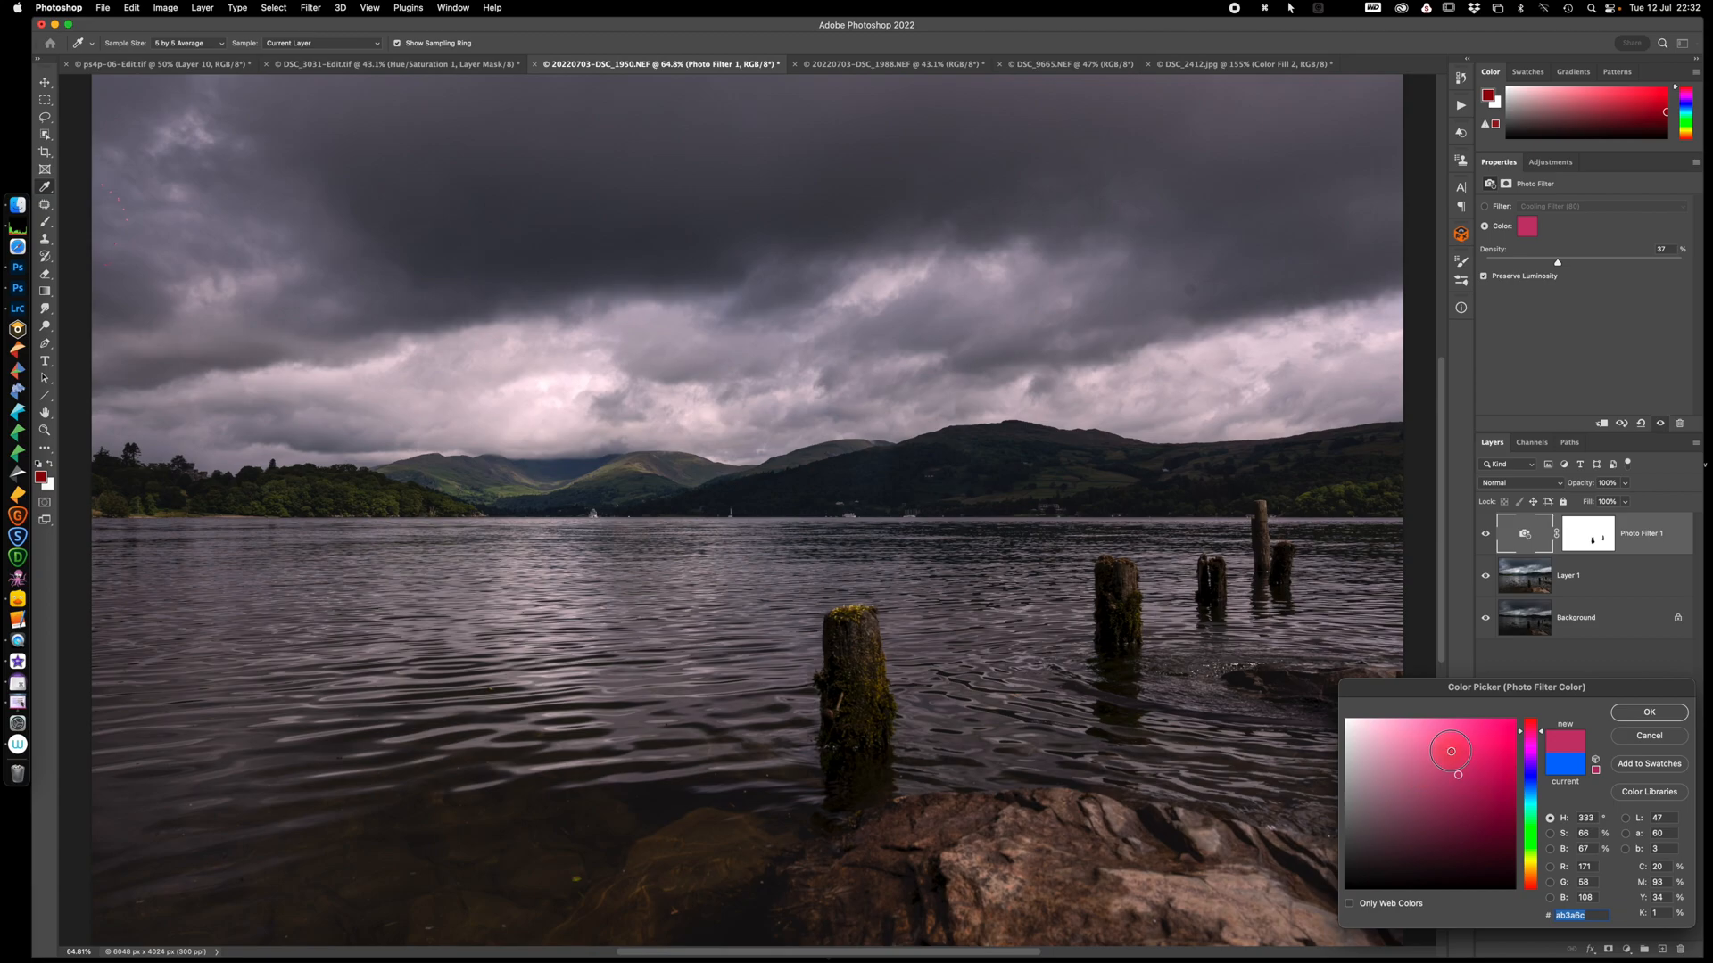
pyautogui.click(1466, 742)
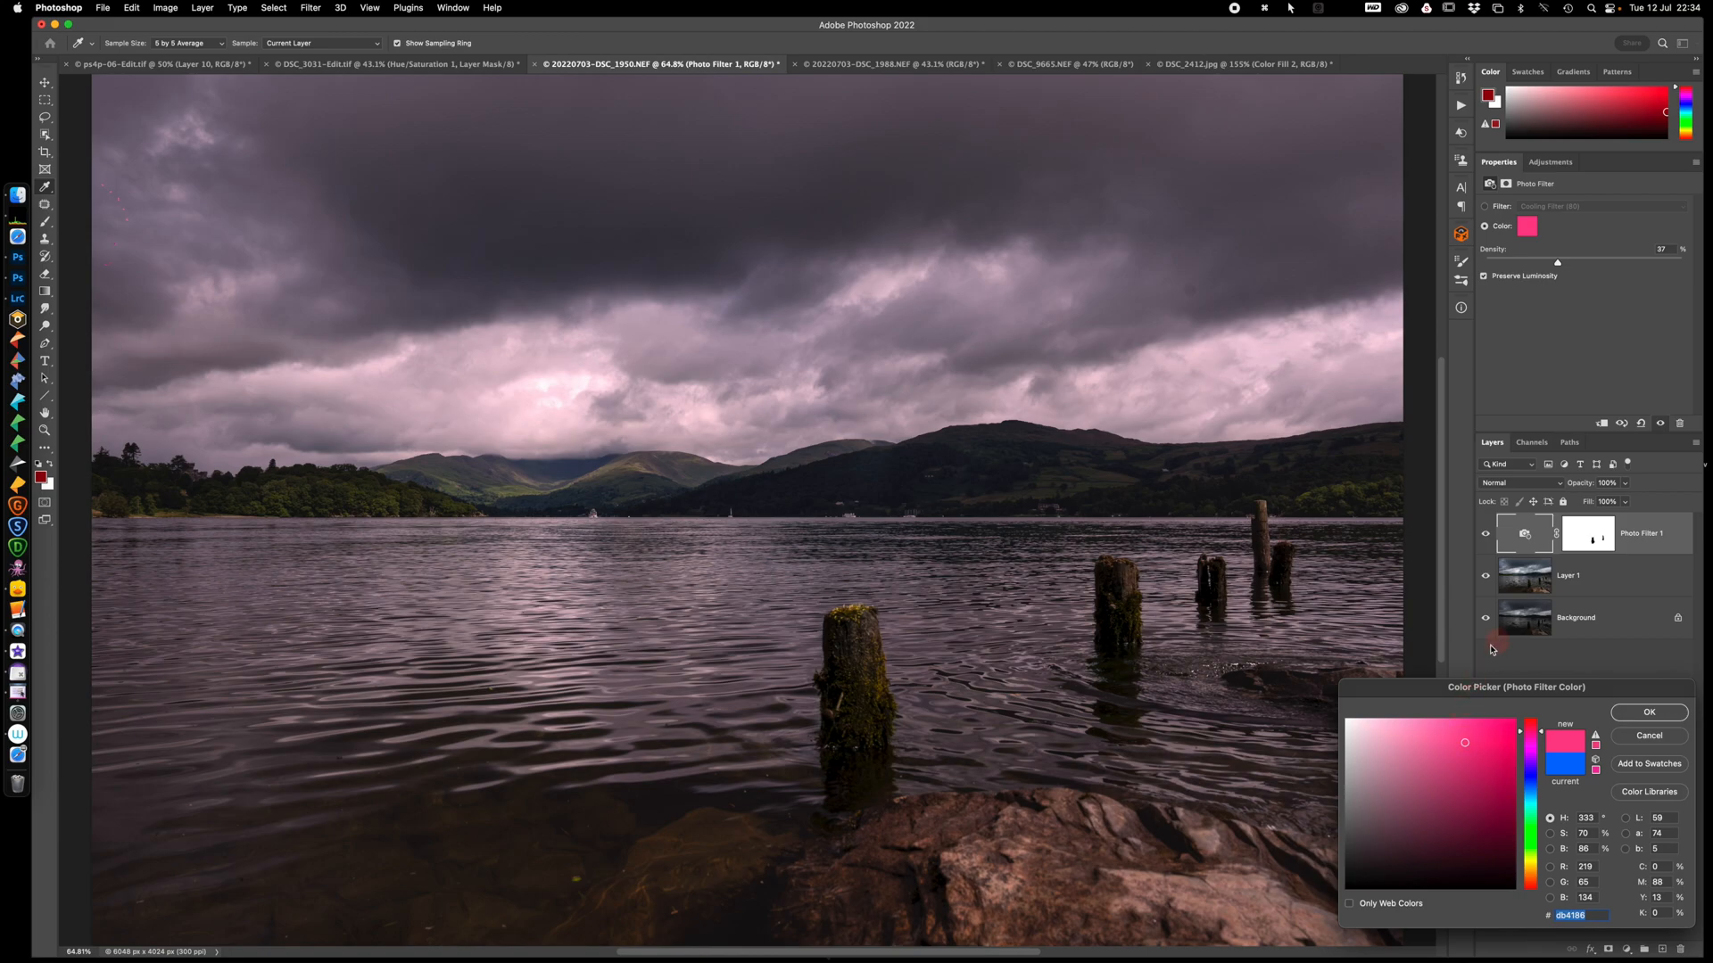
# Try a dark magenta filter colour, settle on olive green #8d8e43, and accept it
pyautogui.moveTo(1461, 801)
pyautogui.mouseDown()
pyautogui.moveTo(1445, 822)
pyautogui.moveTo(1468, 835)
pyautogui.mouseUp()
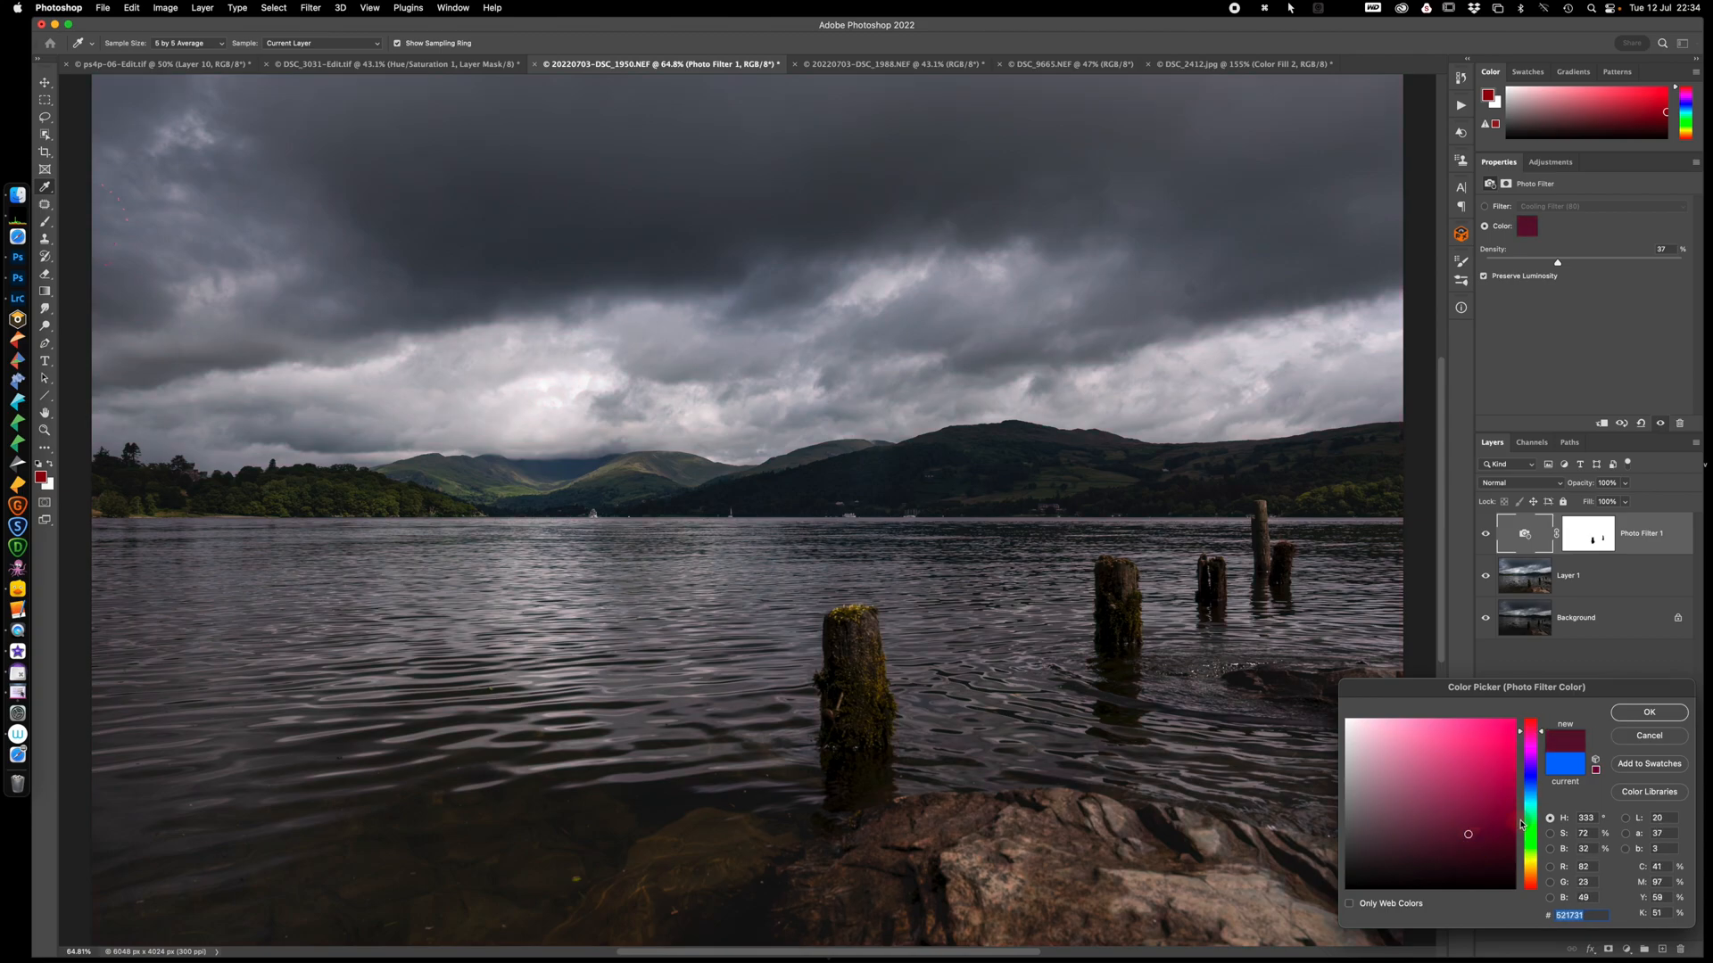
pyautogui.click(1532, 862)
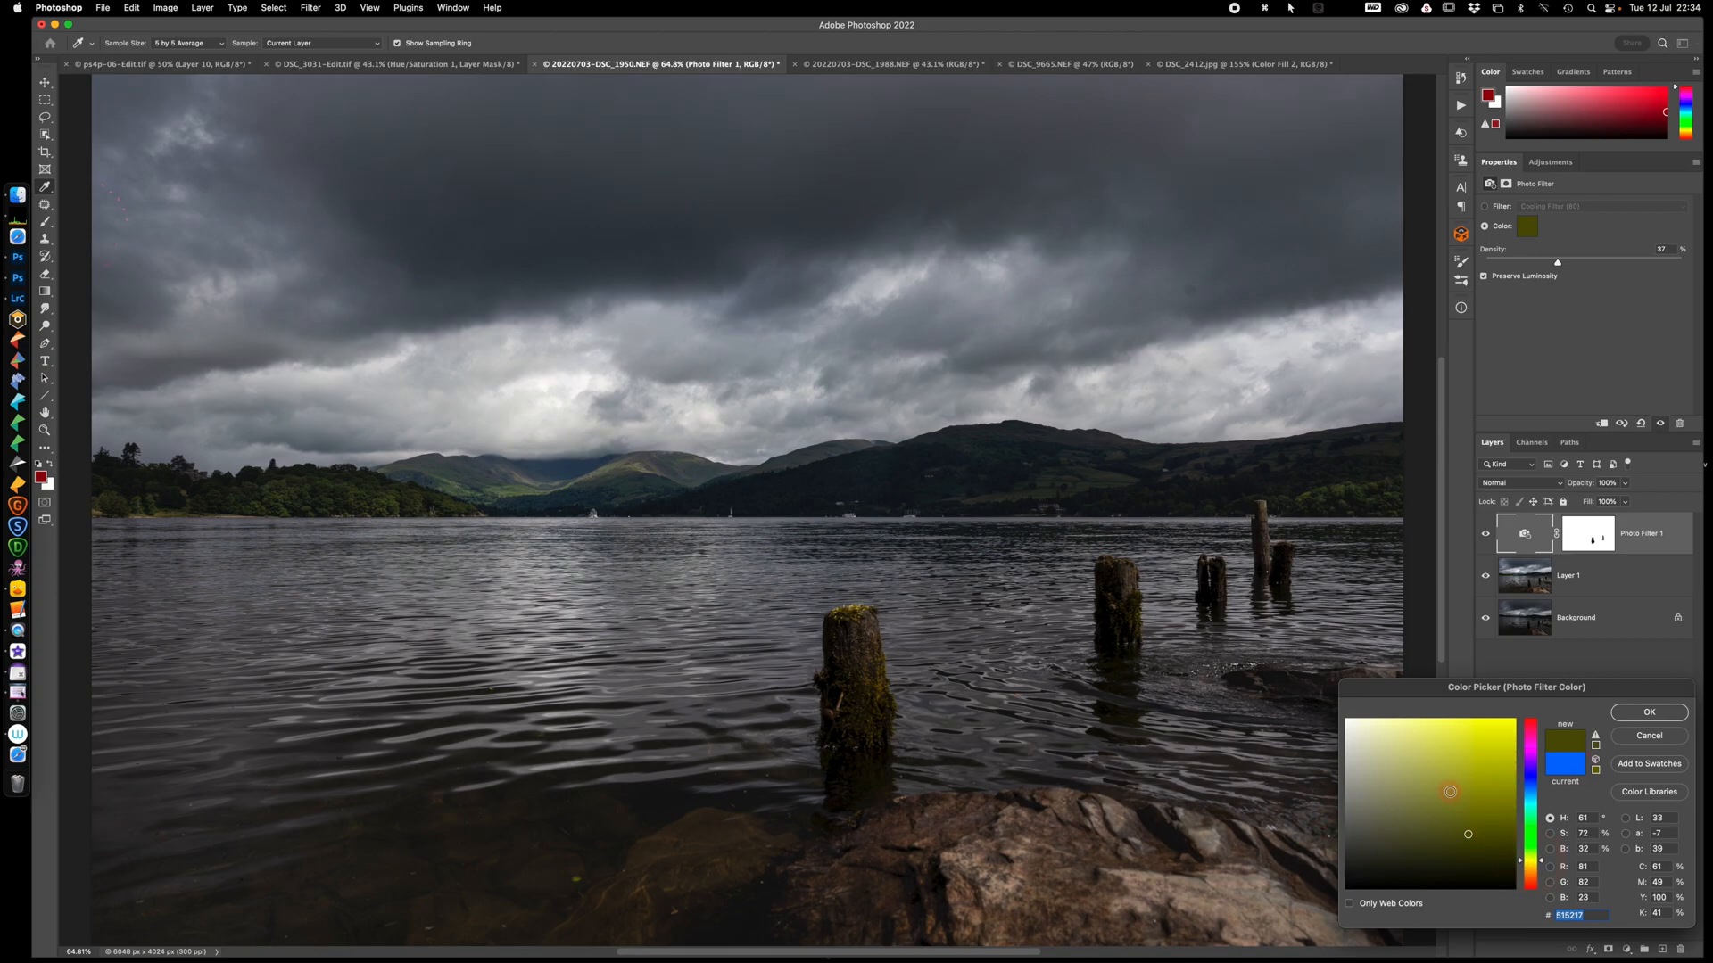
pyautogui.moveTo(1446, 815)
pyautogui.mouseDown()
pyautogui.moveTo(1463, 778)
pyautogui.moveTo(1422, 787)
pyautogui.moveTo(1401, 826)
pyautogui.moveTo(1434, 793)
pyautogui.mouseUp()
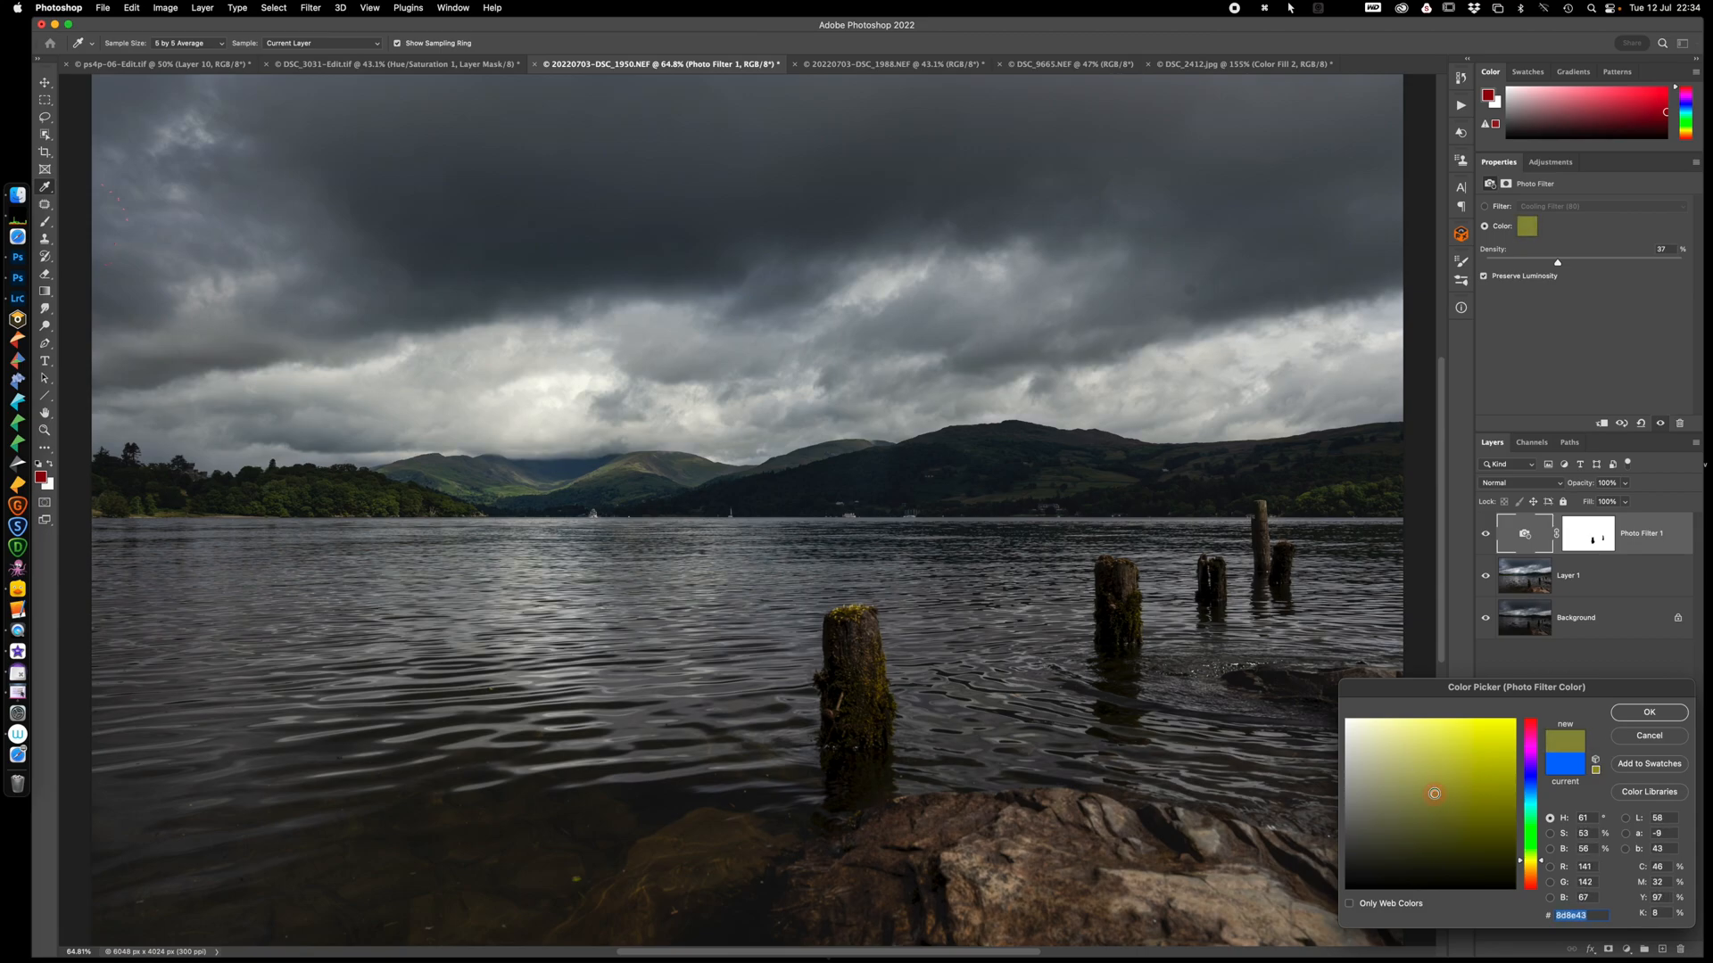
pyautogui.click(1649, 713)
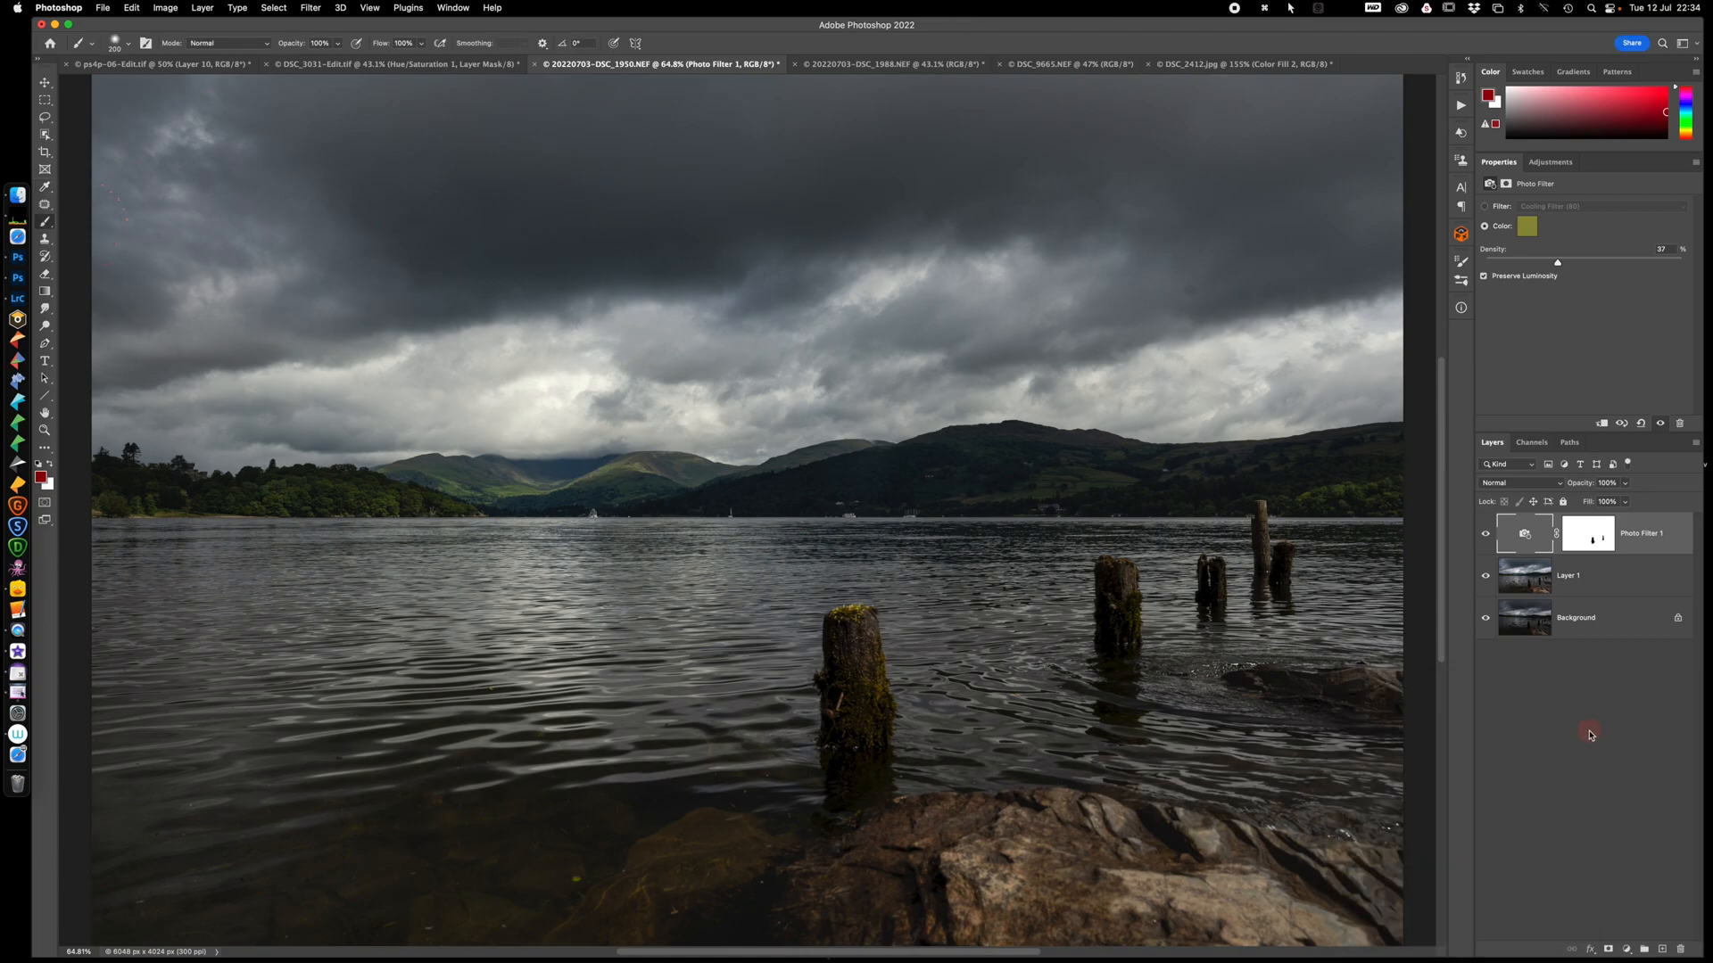
# Return the photo filter from the custom colour to the Warming Filter (85) preset
pyautogui.click(1525, 536)
pyautogui.click(1541, 415)
pyautogui.click(1486, 210)
pyautogui.click(1586, 210)
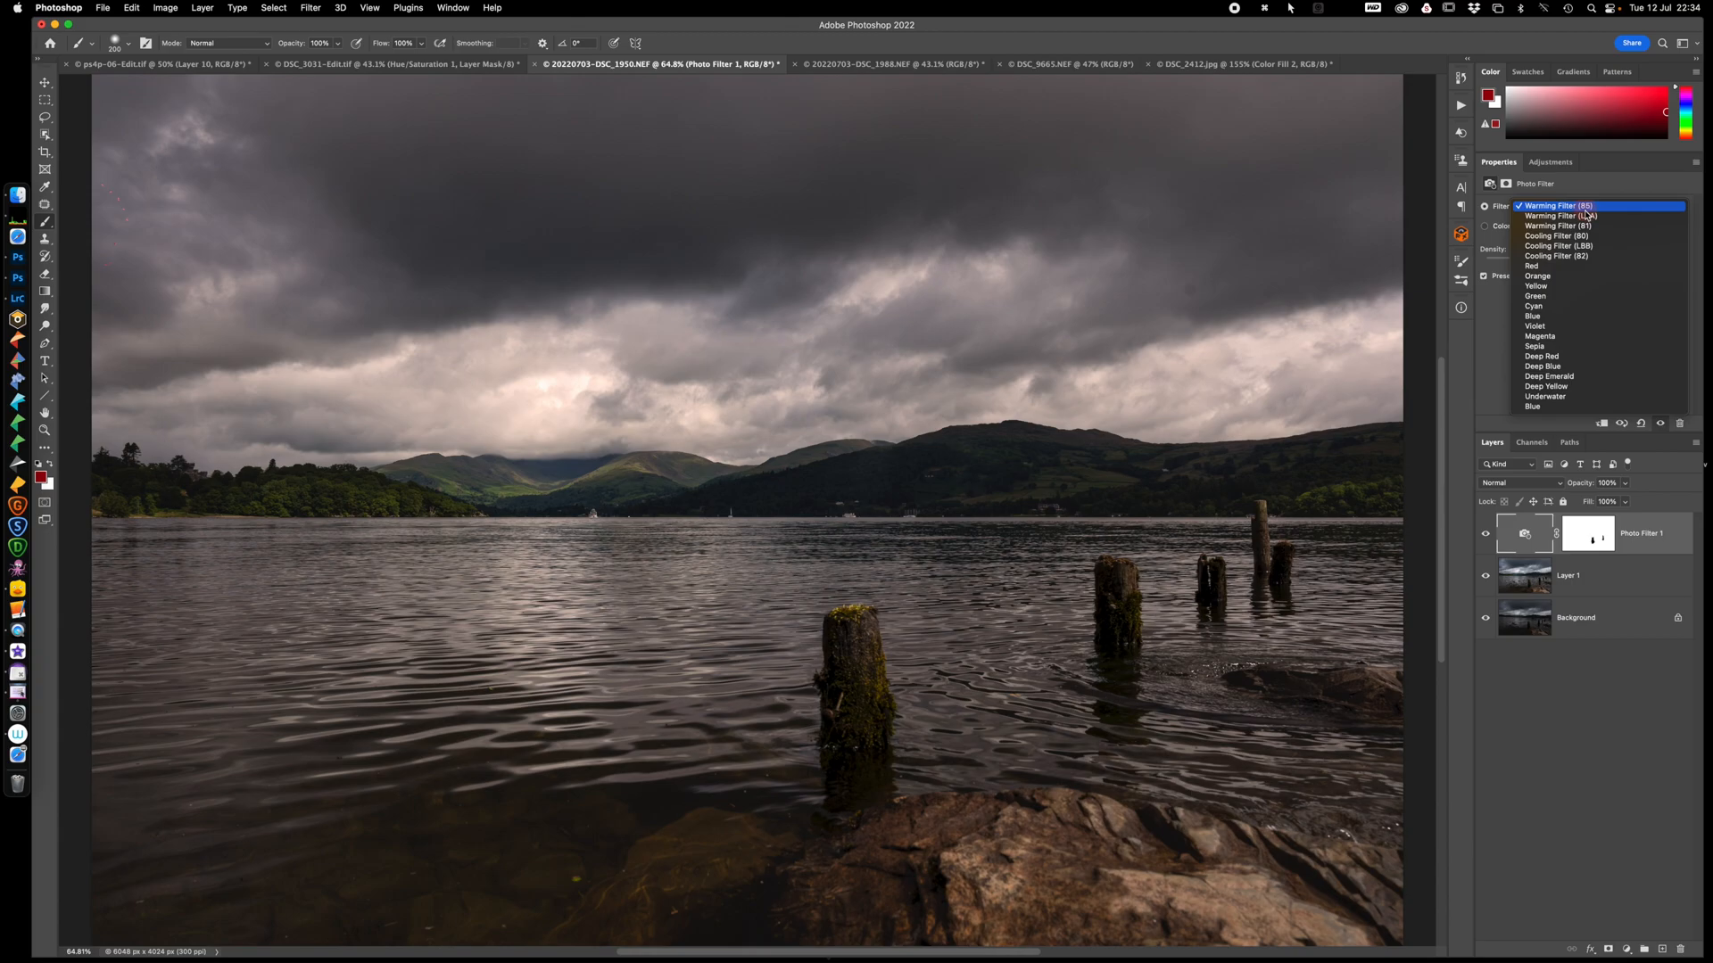
pyautogui.click(1496, 392)
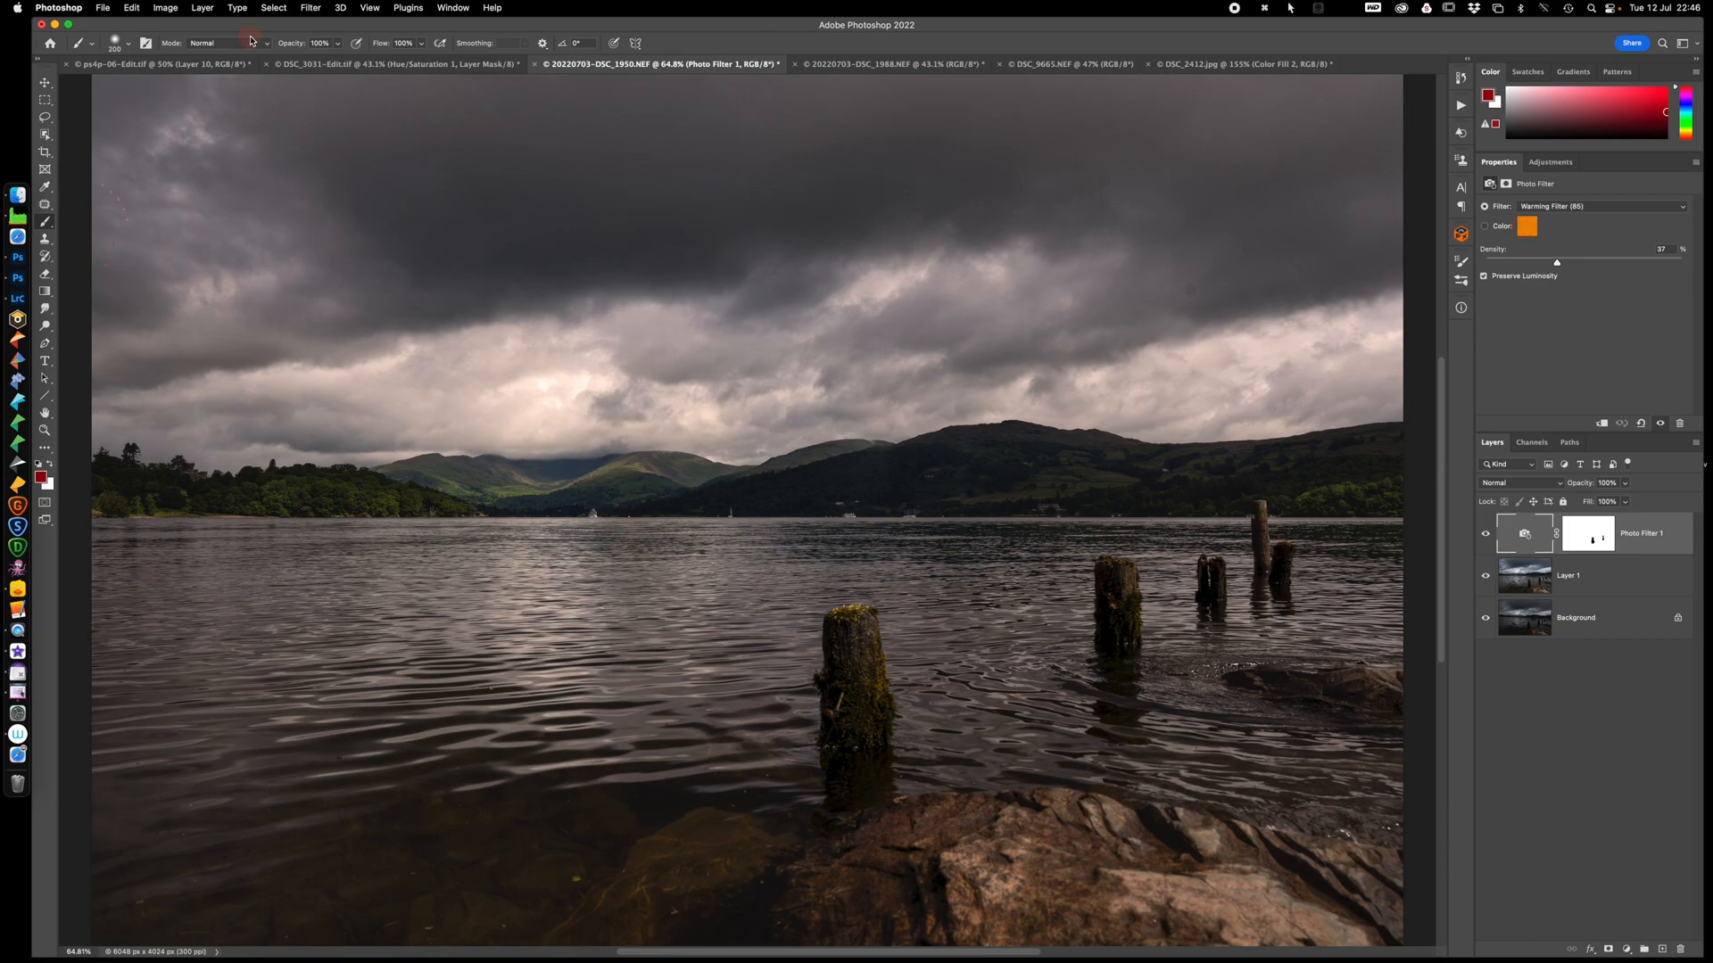
pyautogui.click(311, 8)
pyautogui.moveTo(339, 8)
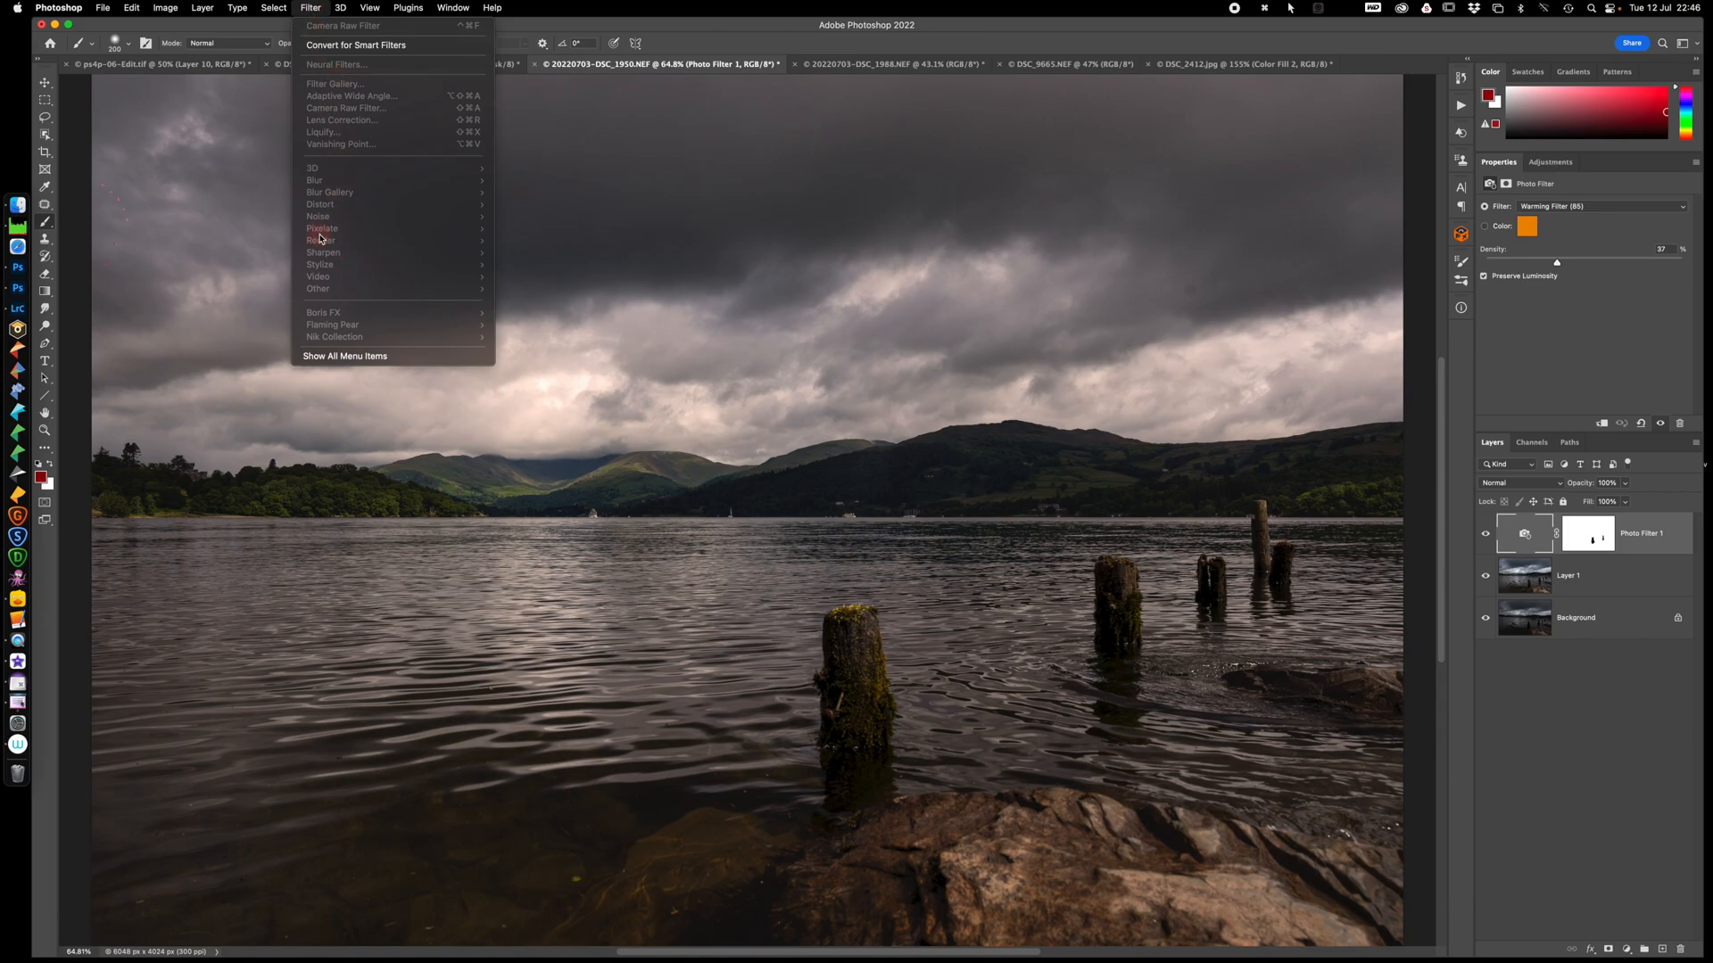
pyautogui.click(1664, 549)
pyautogui.click(1527, 536)
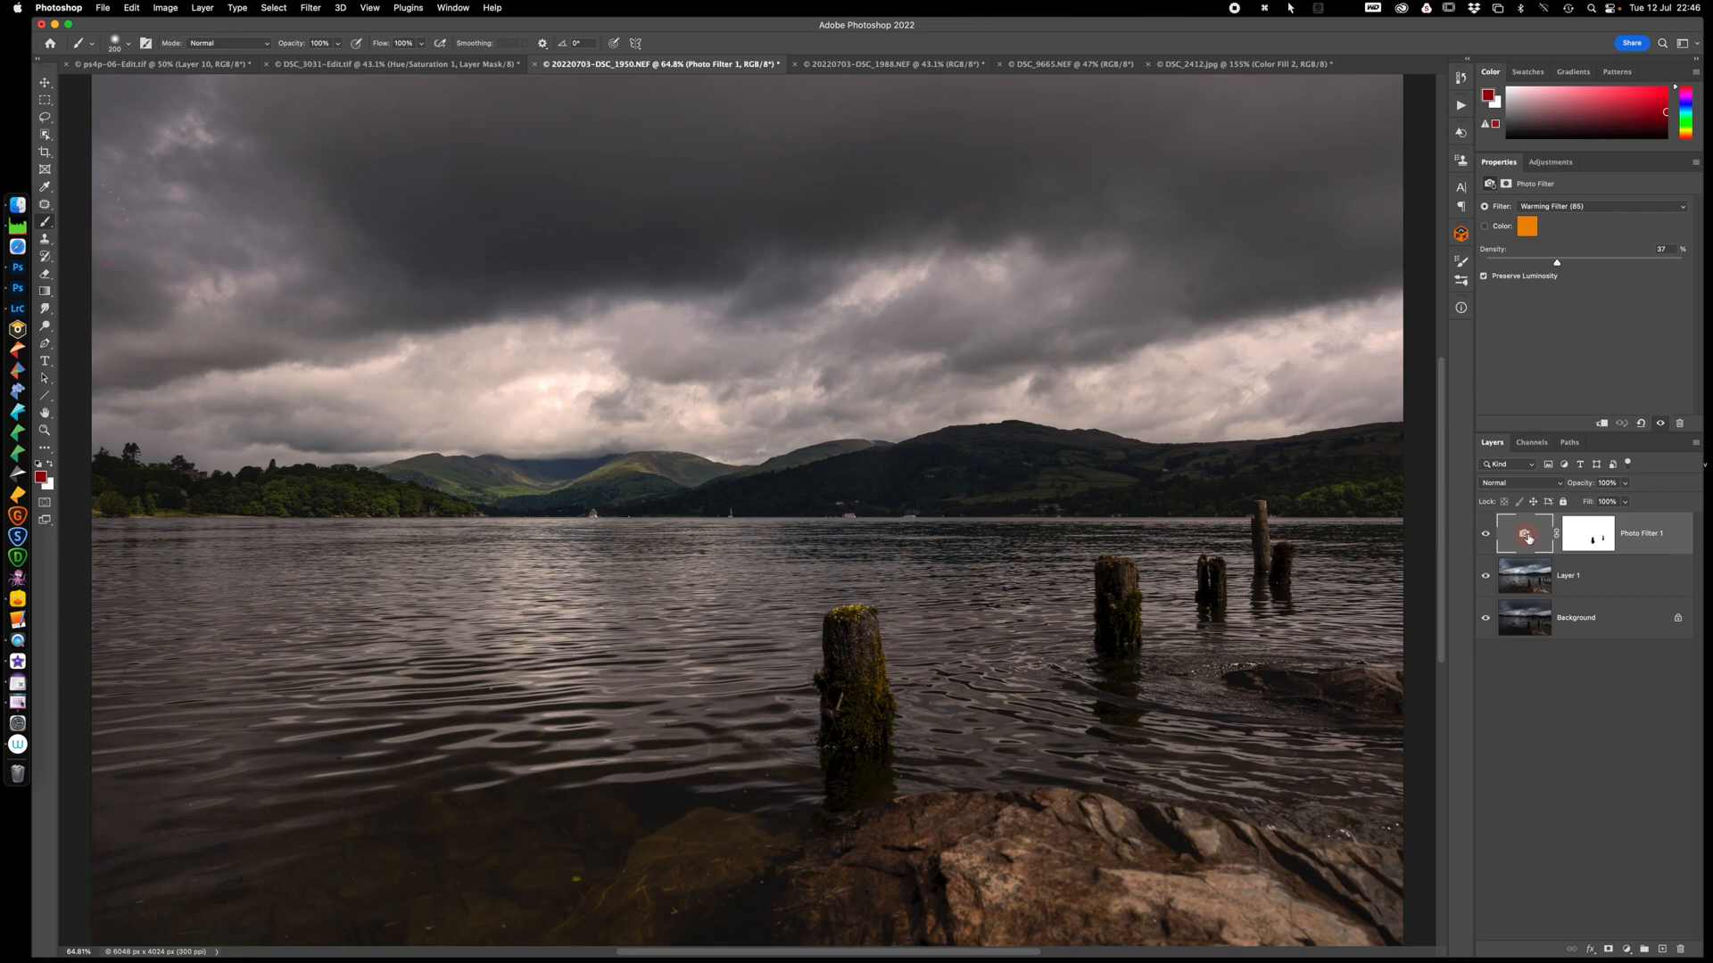
# Select Layer 1 and open the Tilt-Shift blur filter on it
pyautogui.click(1594, 585)
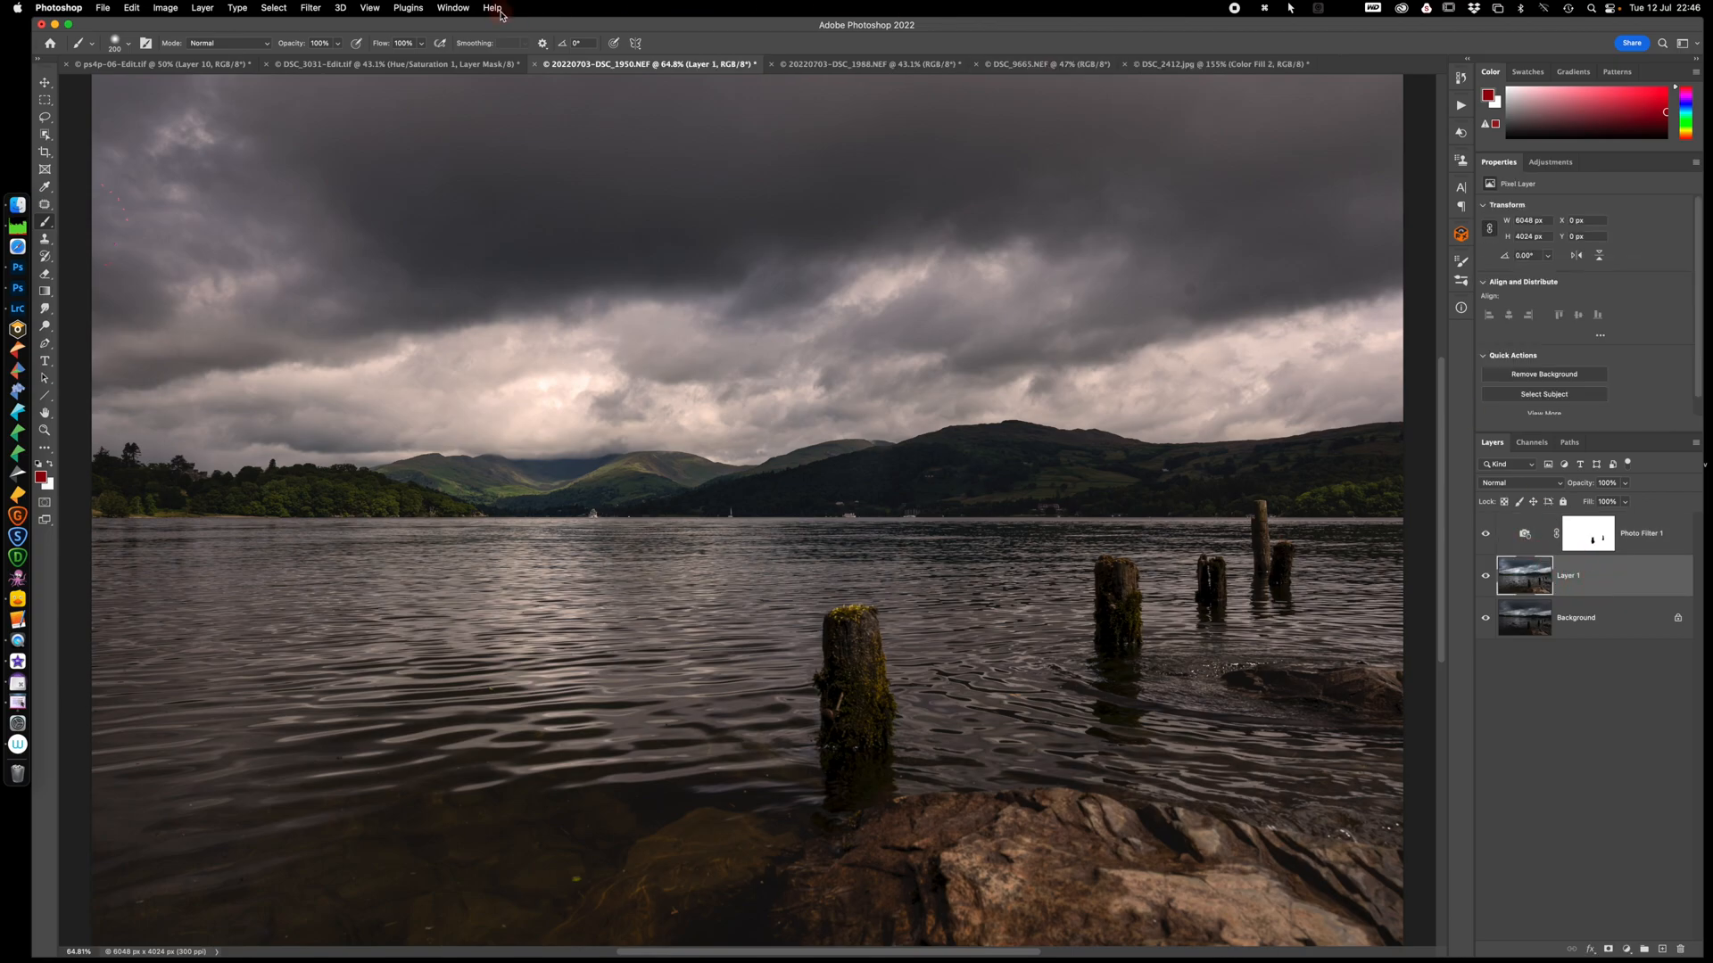
pyautogui.click(309, 10)
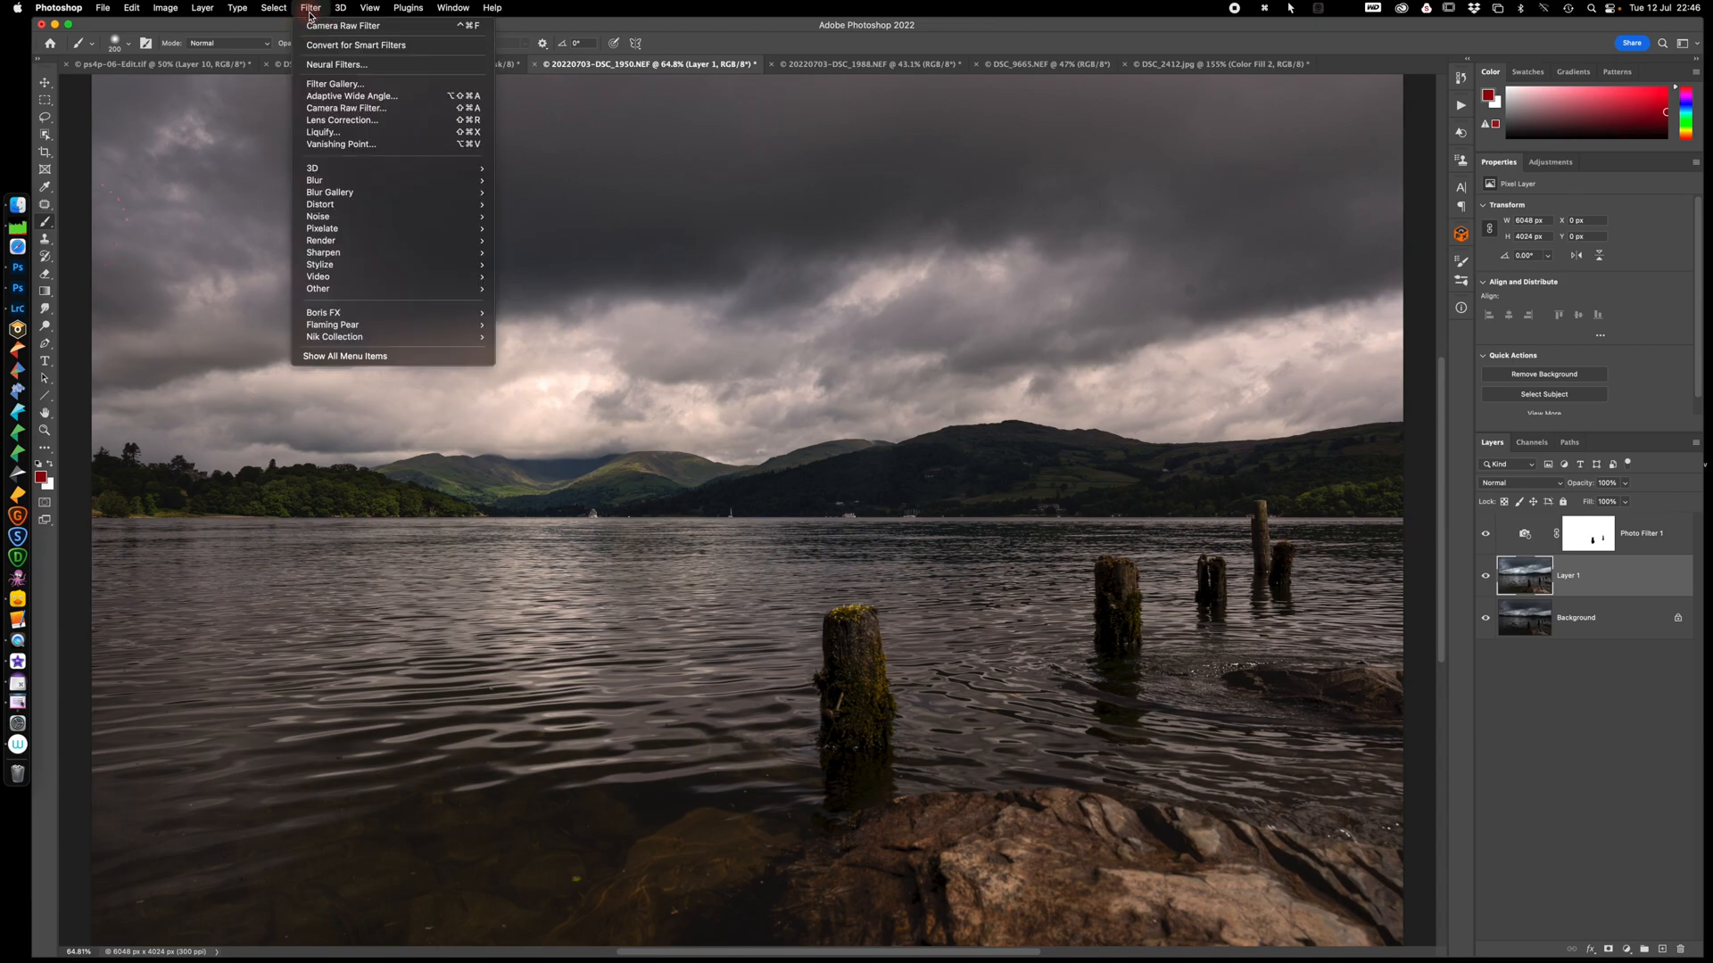
pyautogui.moveTo(346, 185)
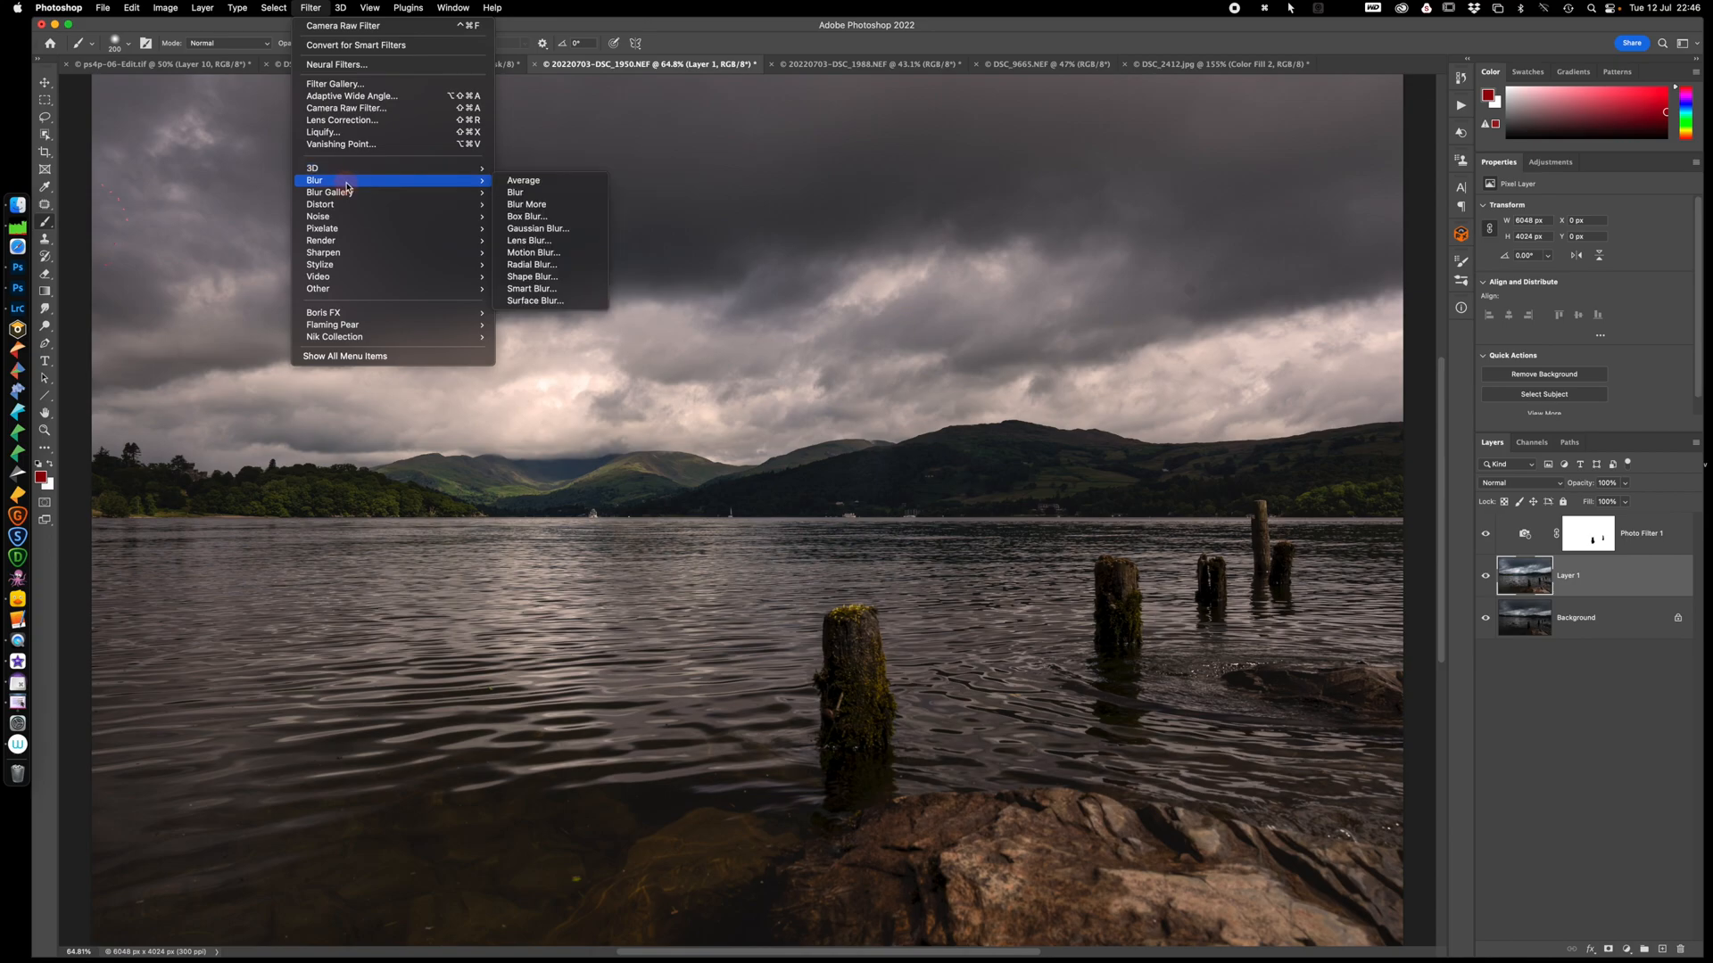
pyautogui.click(578, 215)
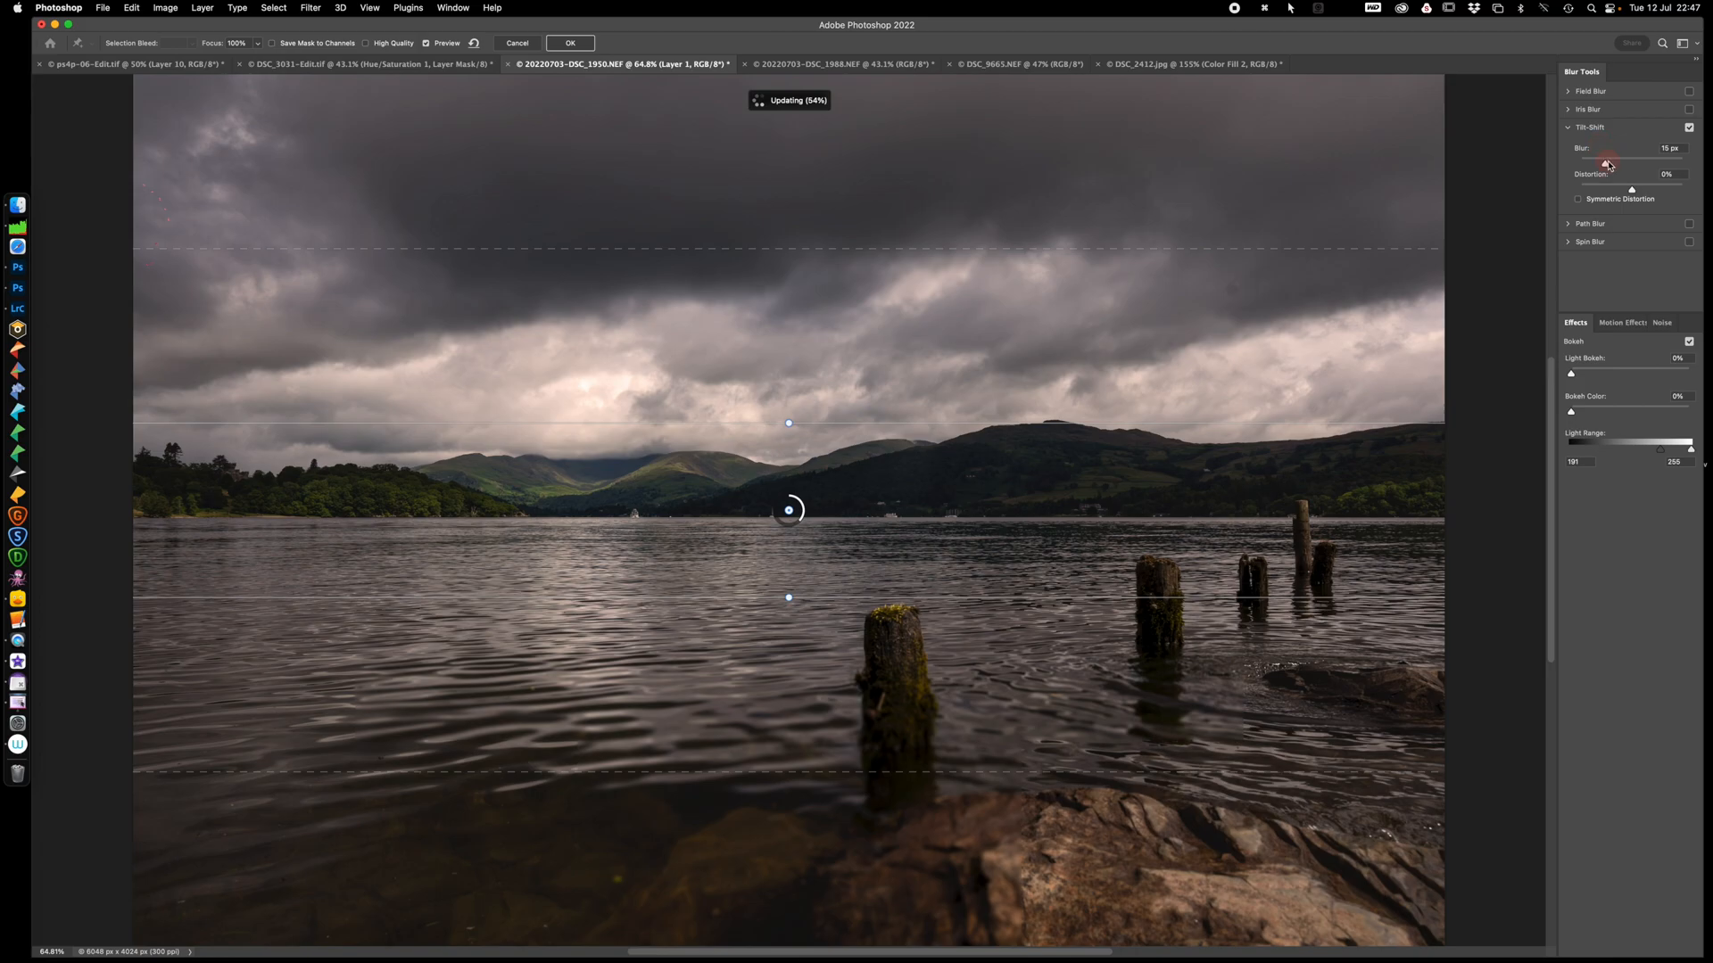
# Raise the tilt-shift blur to 182 px and set its distortion to -53%
pyautogui.moveTo(1605, 165); pyautogui.dragTo(1617, 166)
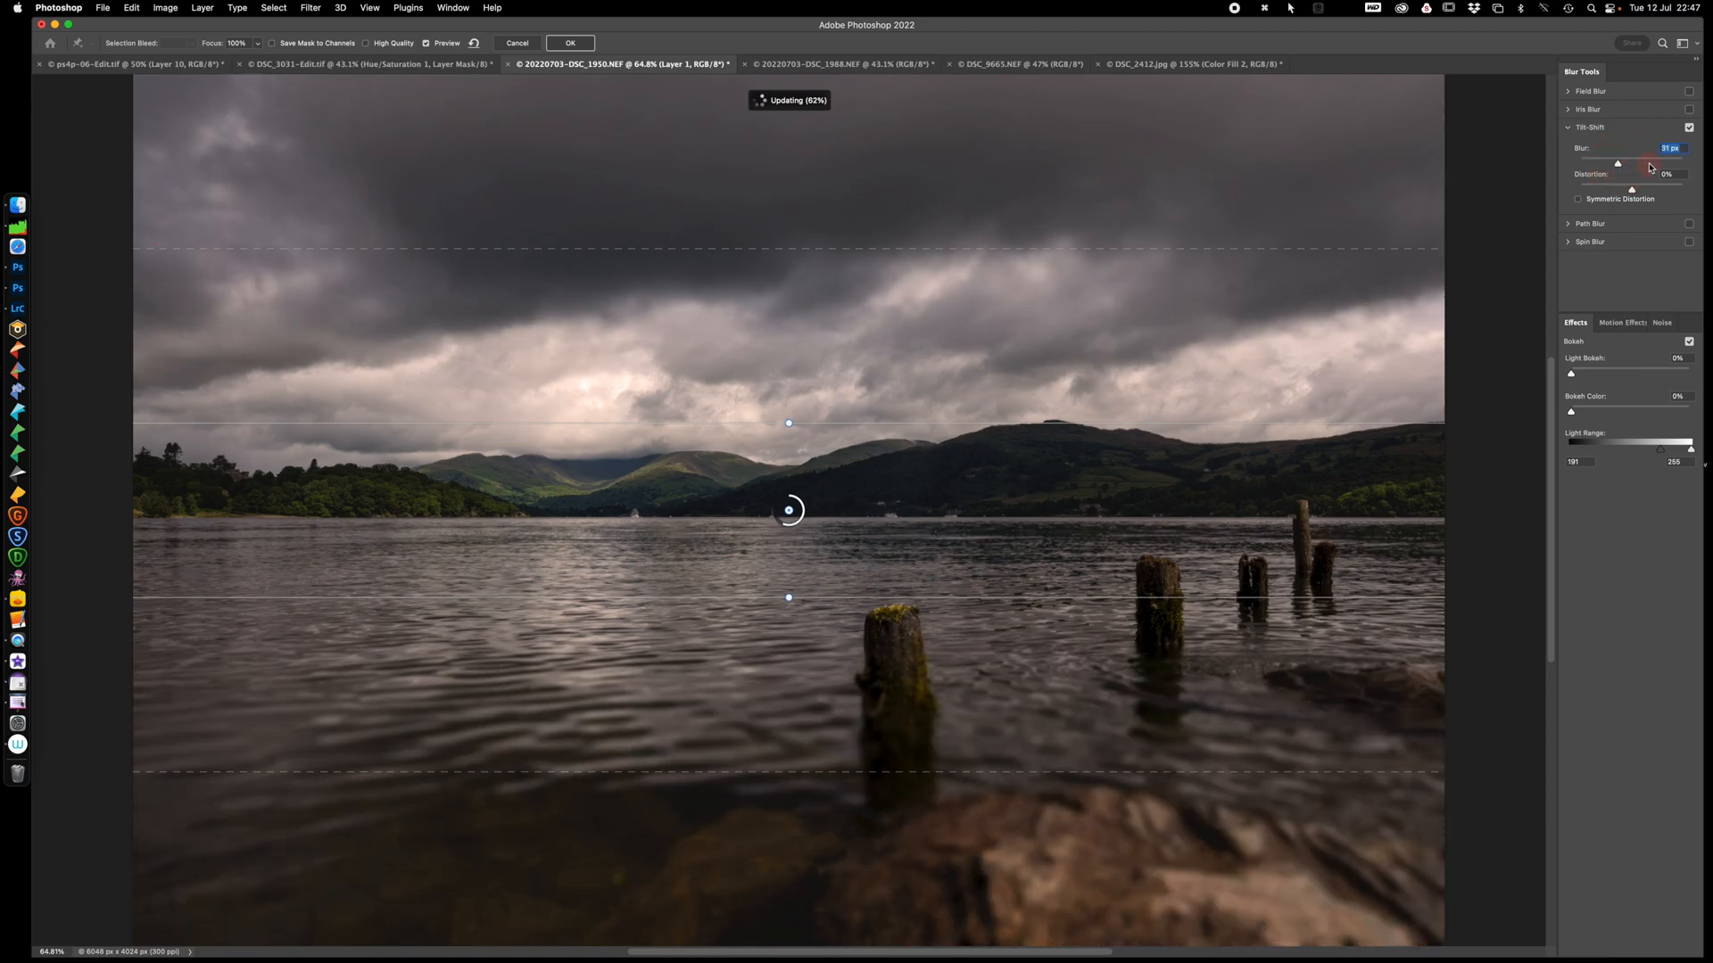
pyautogui.click(1651, 166)
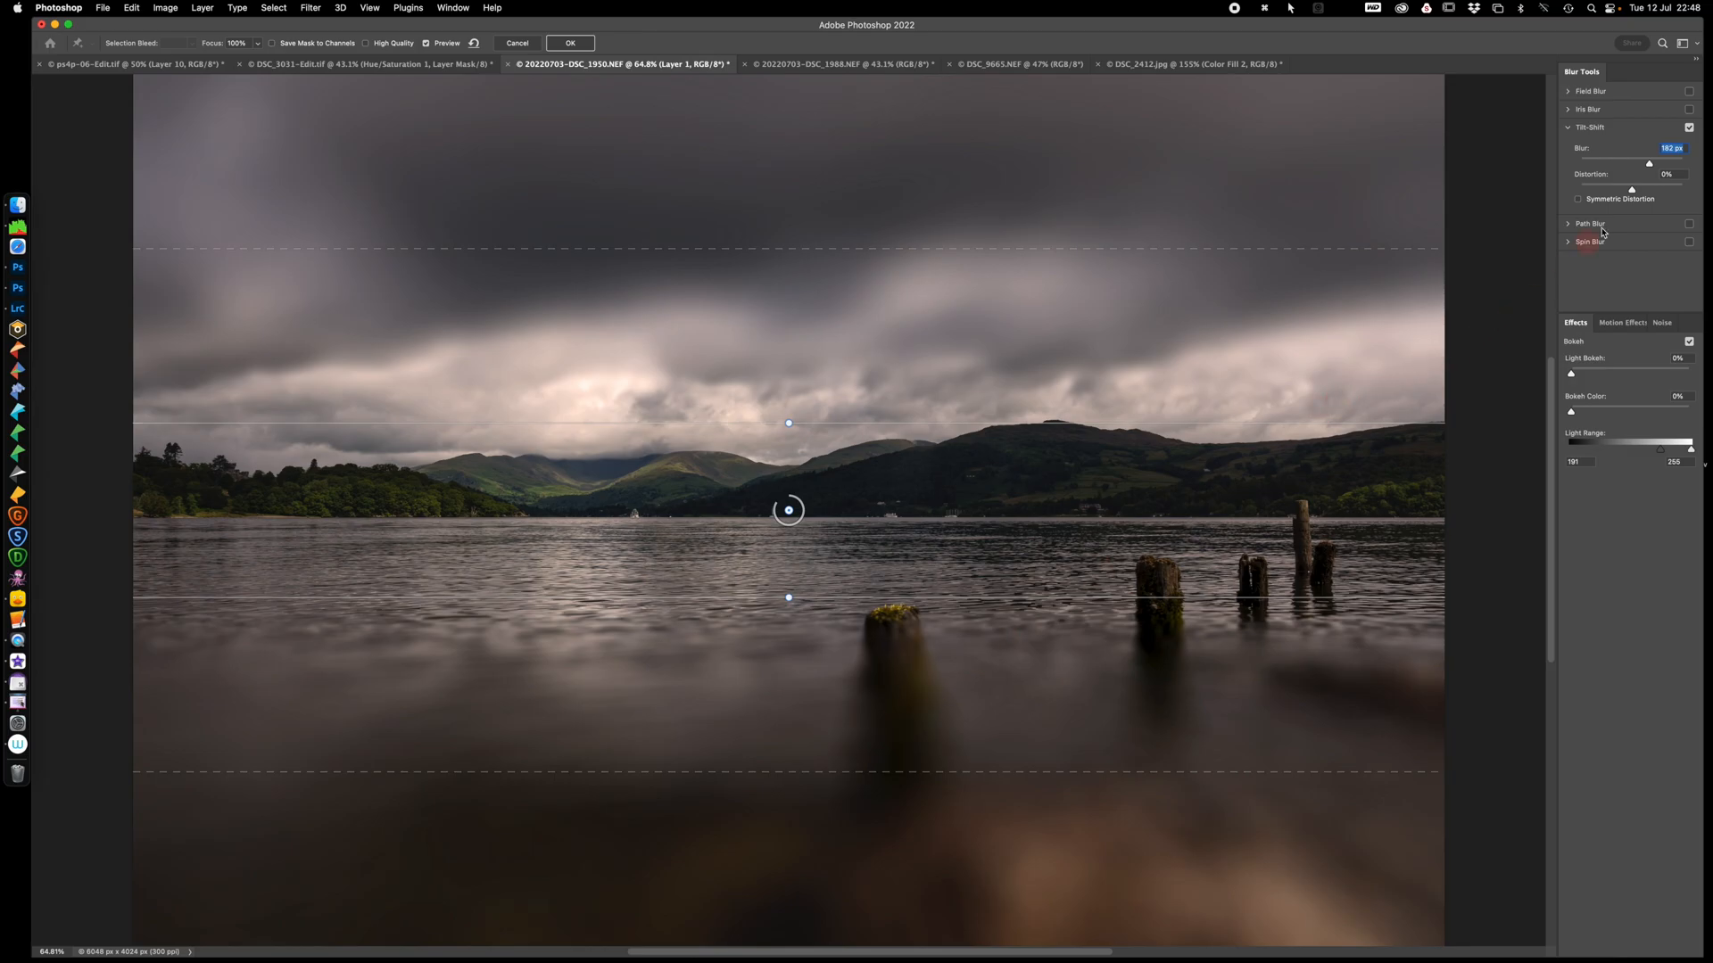
pyautogui.moveTo(1632, 190); pyautogui.dragTo(1604, 191)
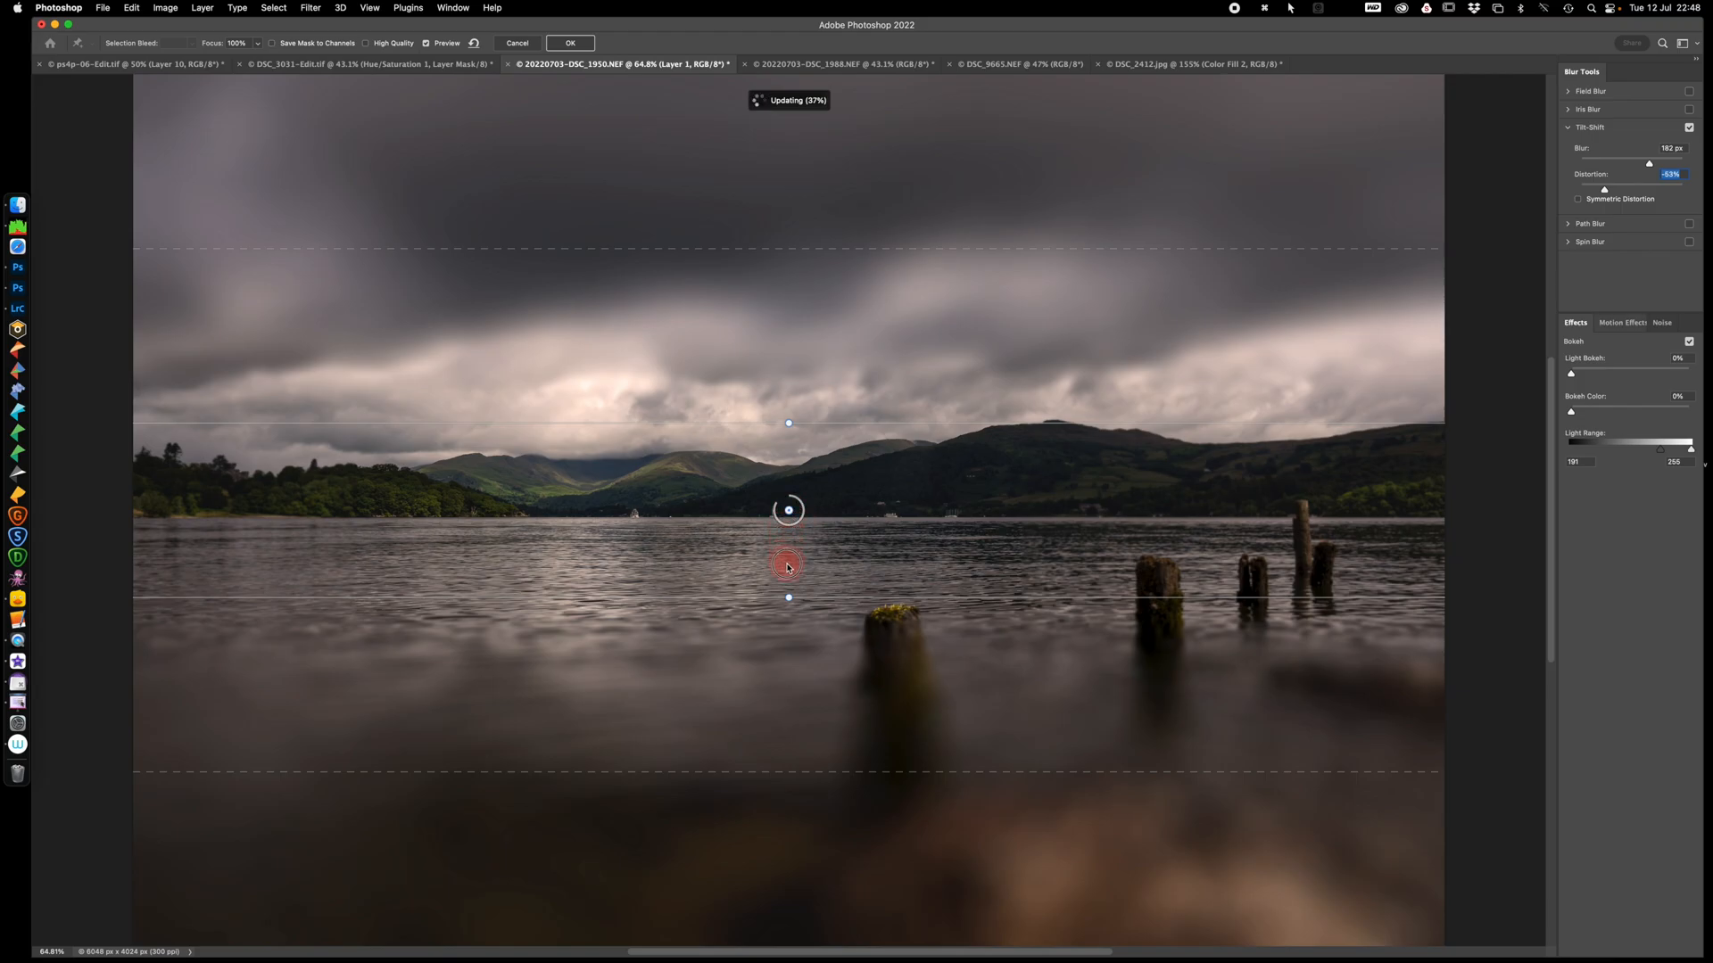
# Move the tilt-shift focus band down over the nearest wooden posts, reduce the blur to 23 px, and apply the filter
pyautogui.click(789, 571)
pyautogui.moveTo(819, 509); pyautogui.dragTo(813, 554)
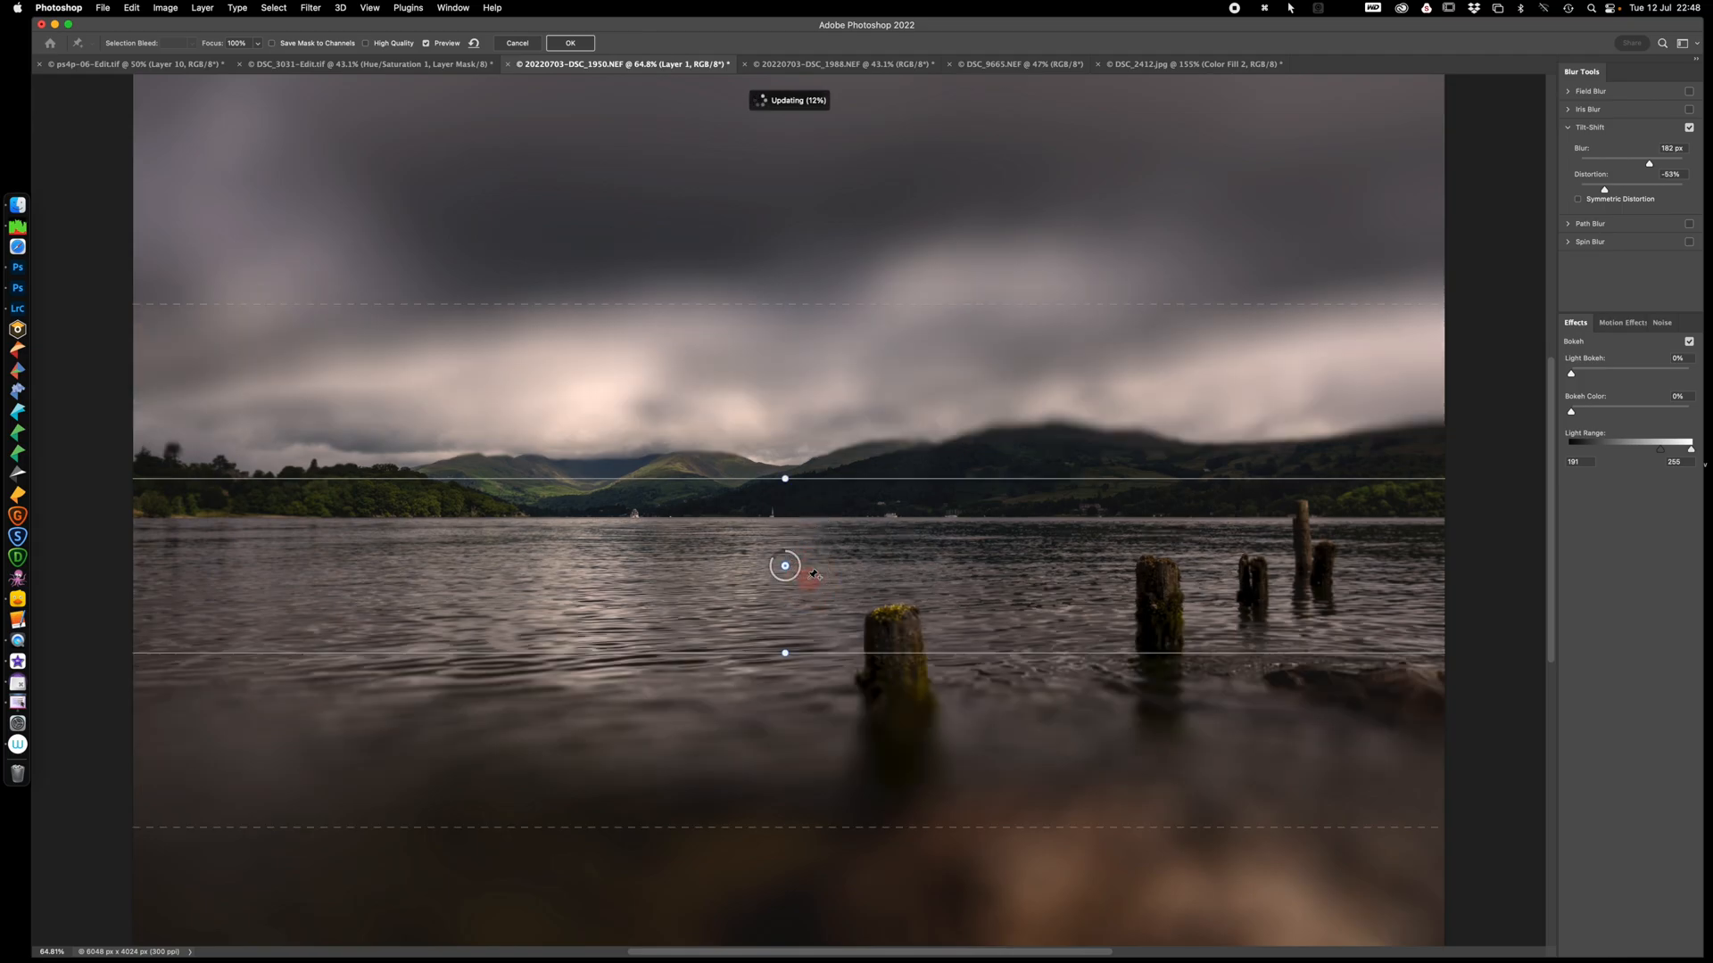
pyautogui.moveTo(808, 583); pyautogui.dragTo(805, 652)
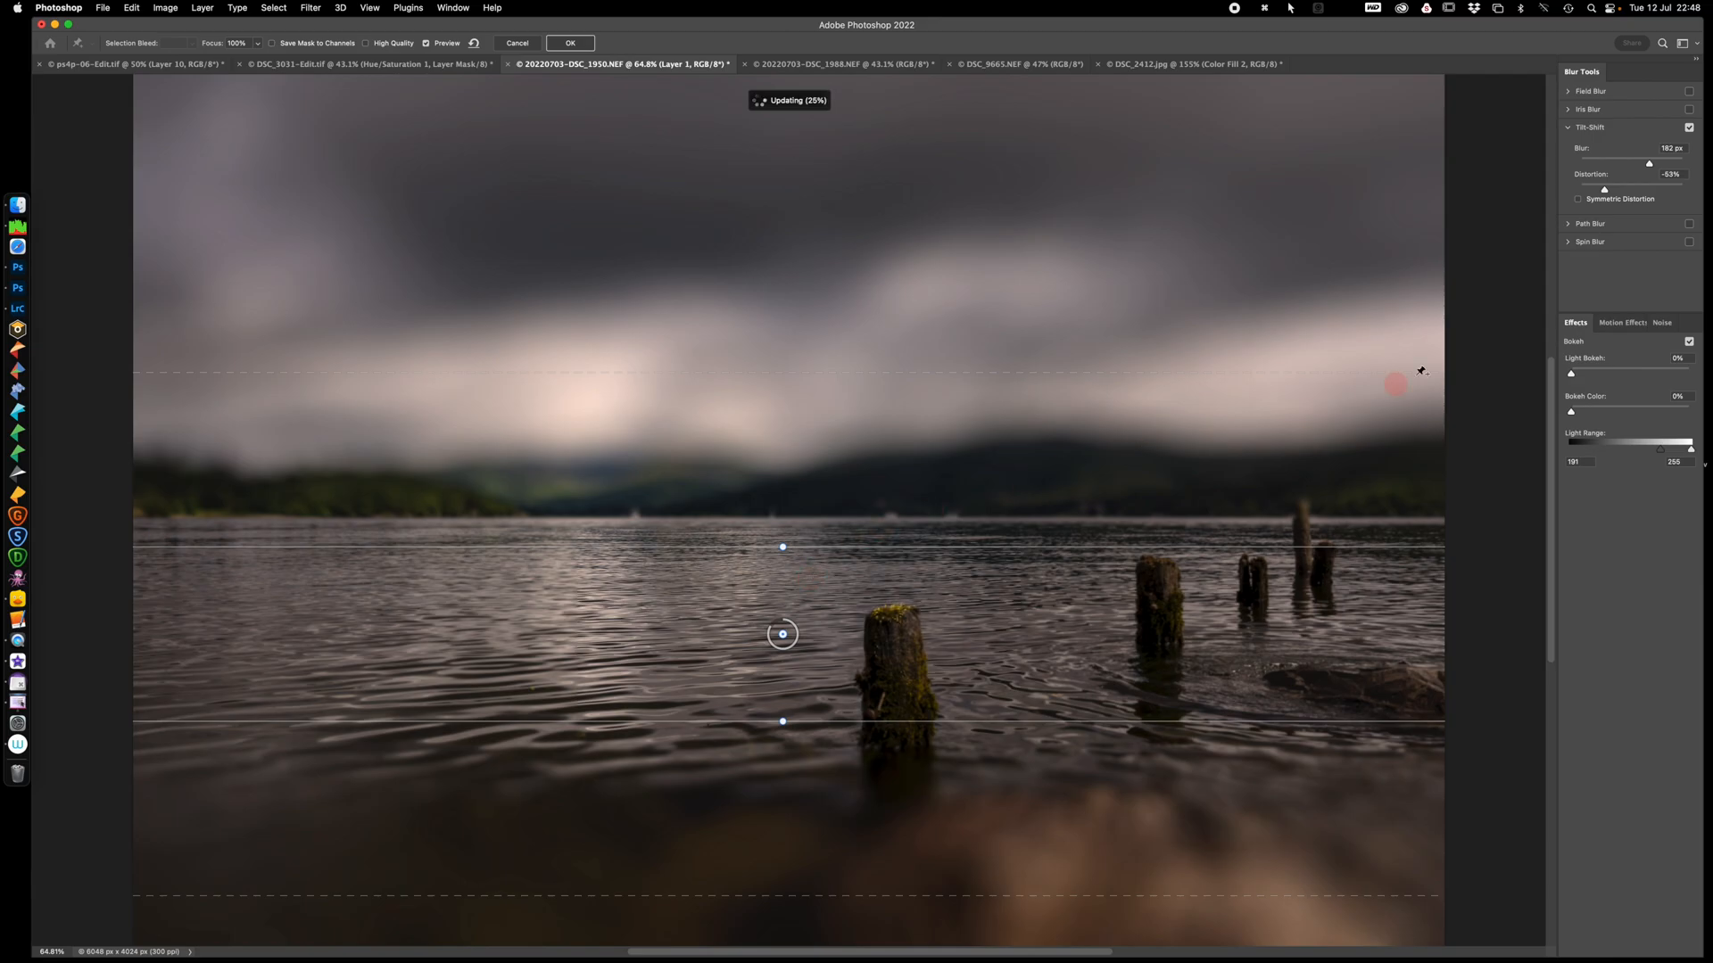
pyautogui.click(1612, 162)
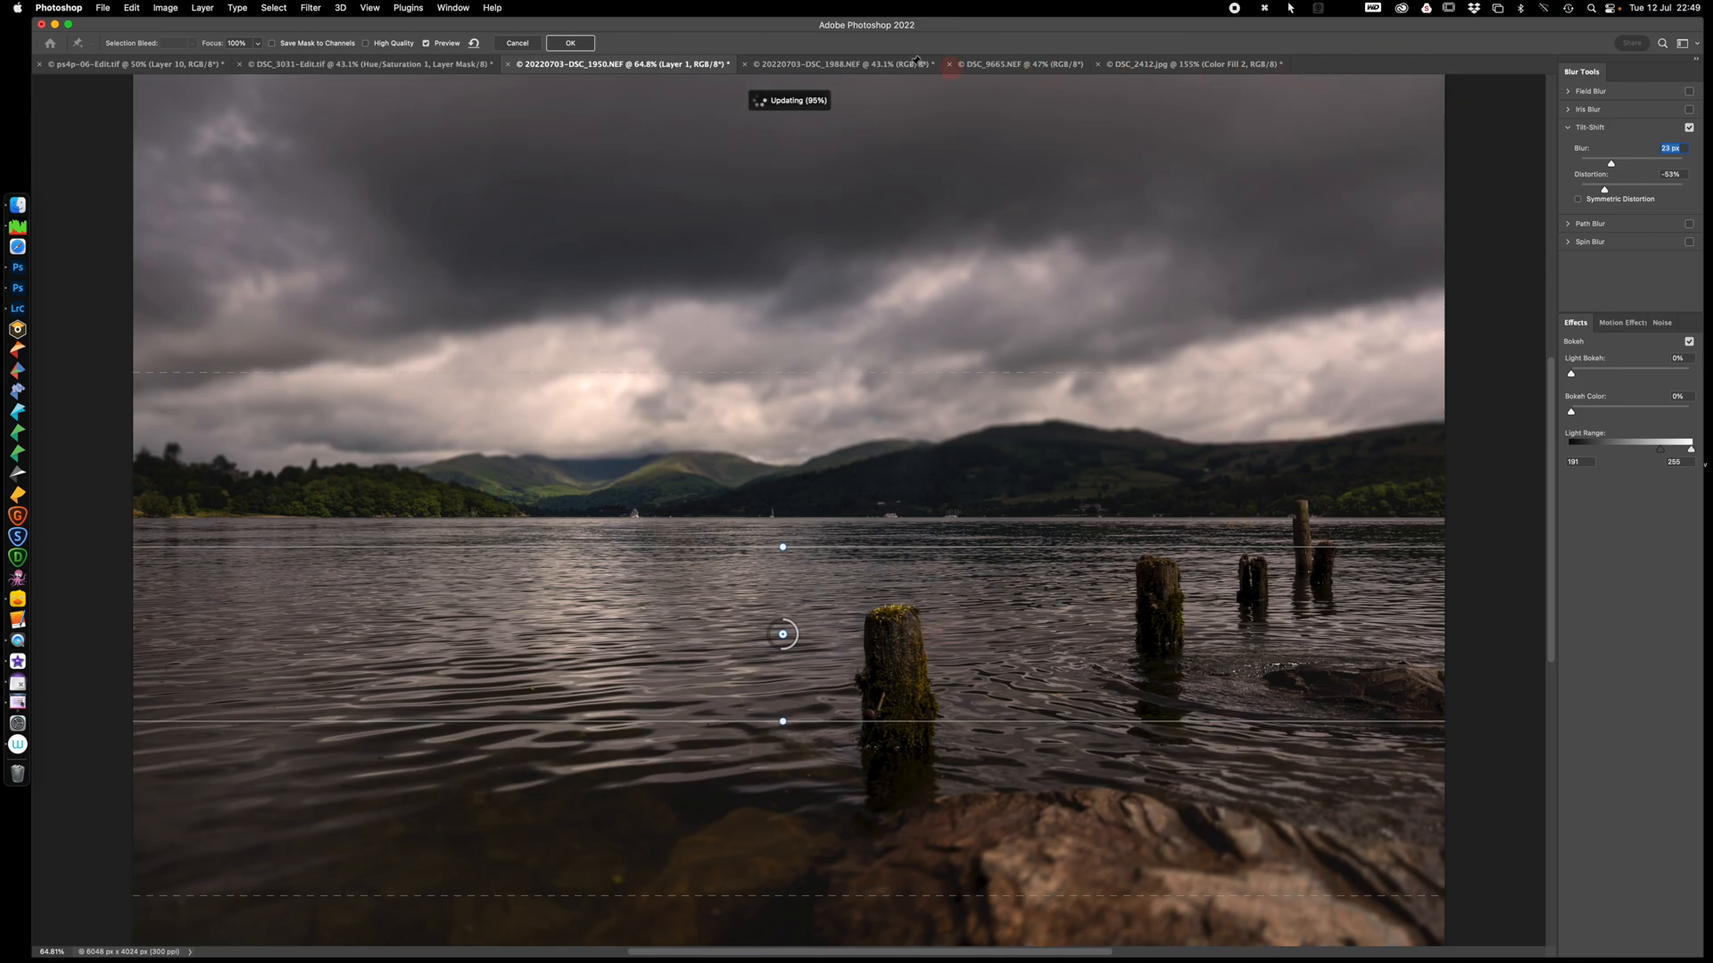
pyautogui.click(588, 47)
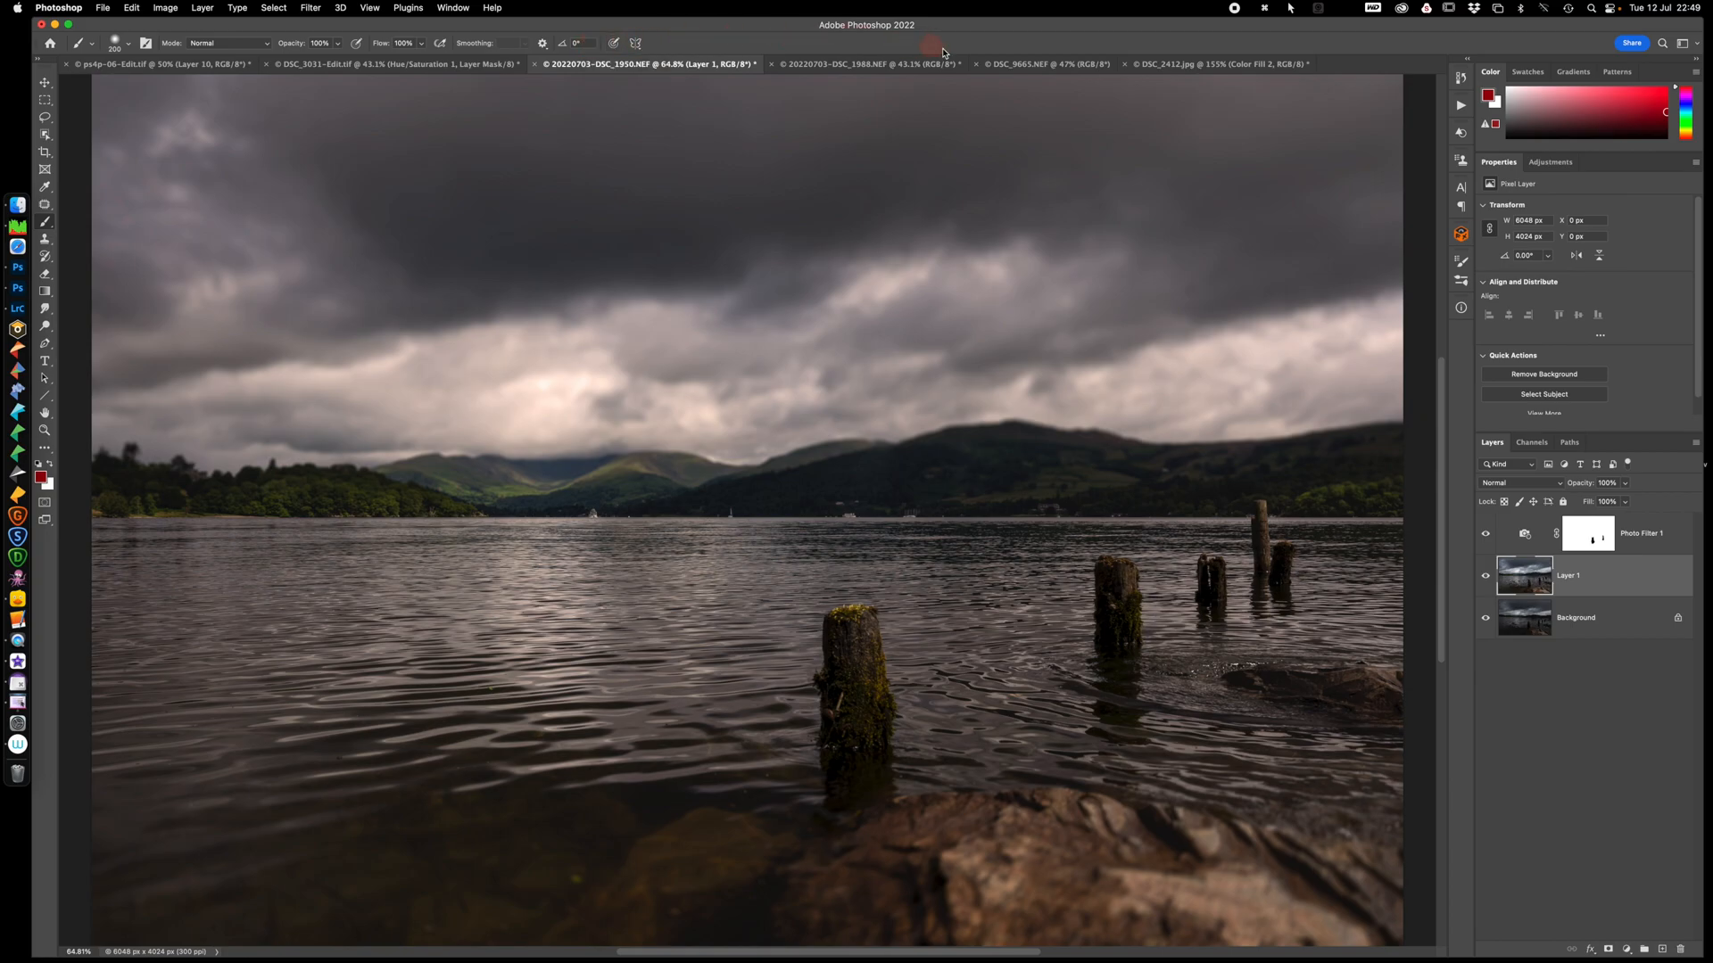
# Switch to the city street photo DSC_9665.NEF, duplicate its Background layer, and open the Tilt-Shift blur on the copy
pyautogui.click(1022, 66)
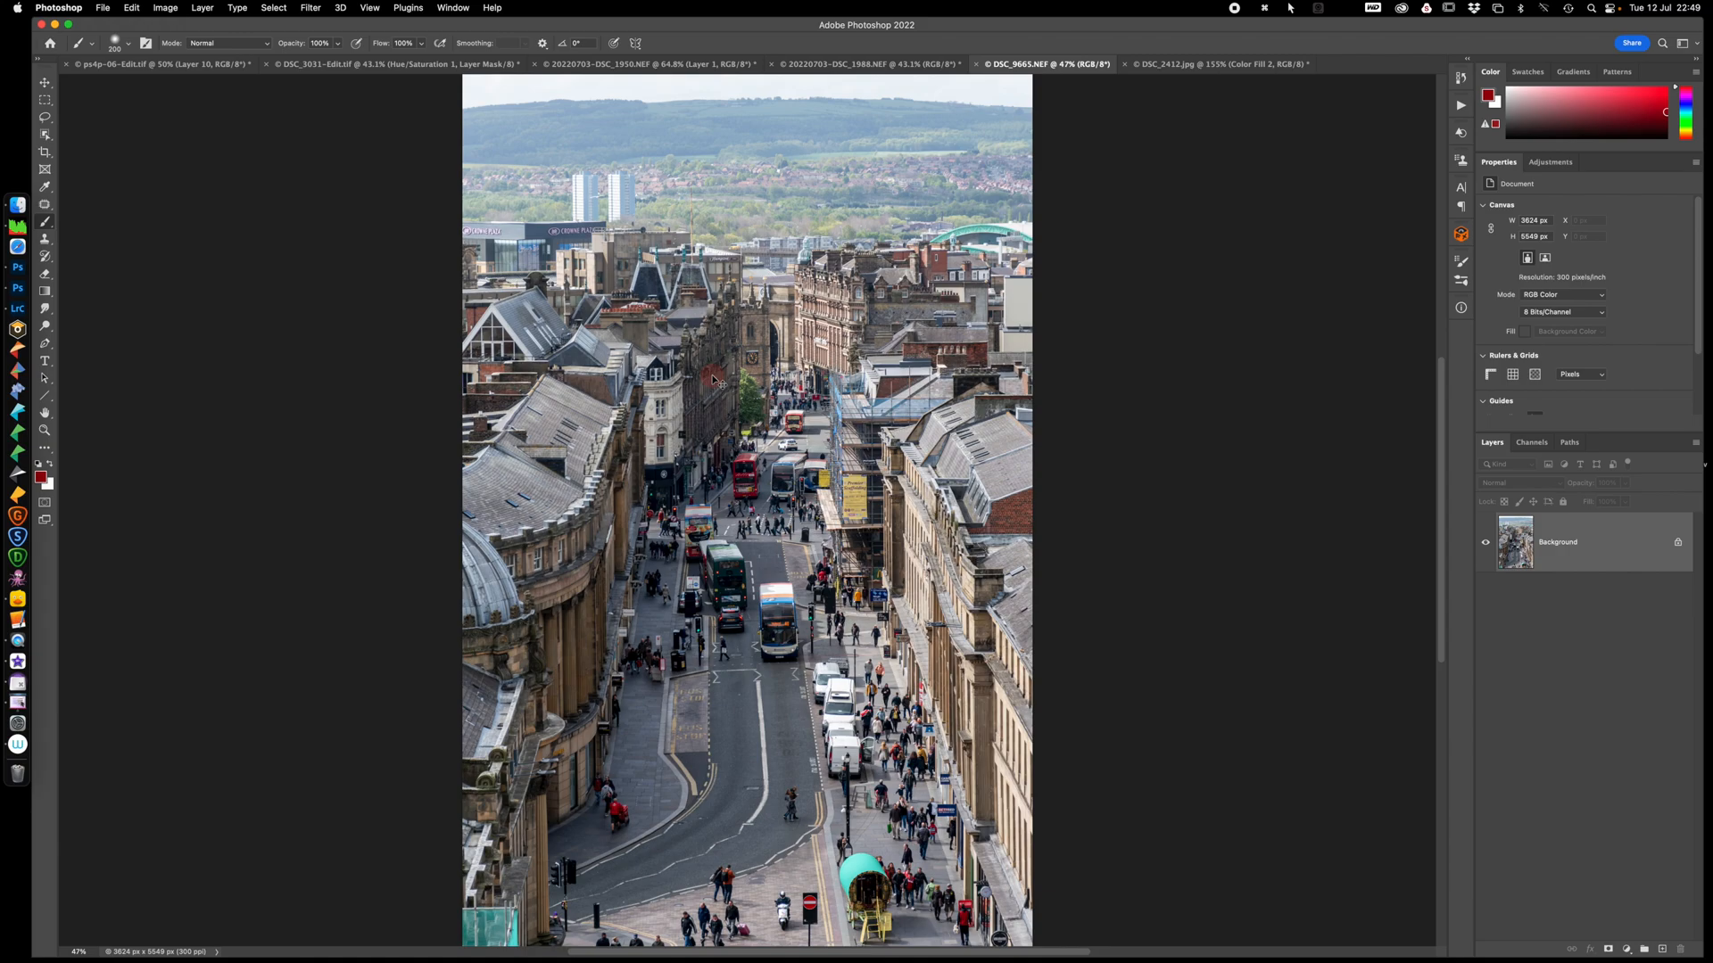
pyautogui.press('super+j')
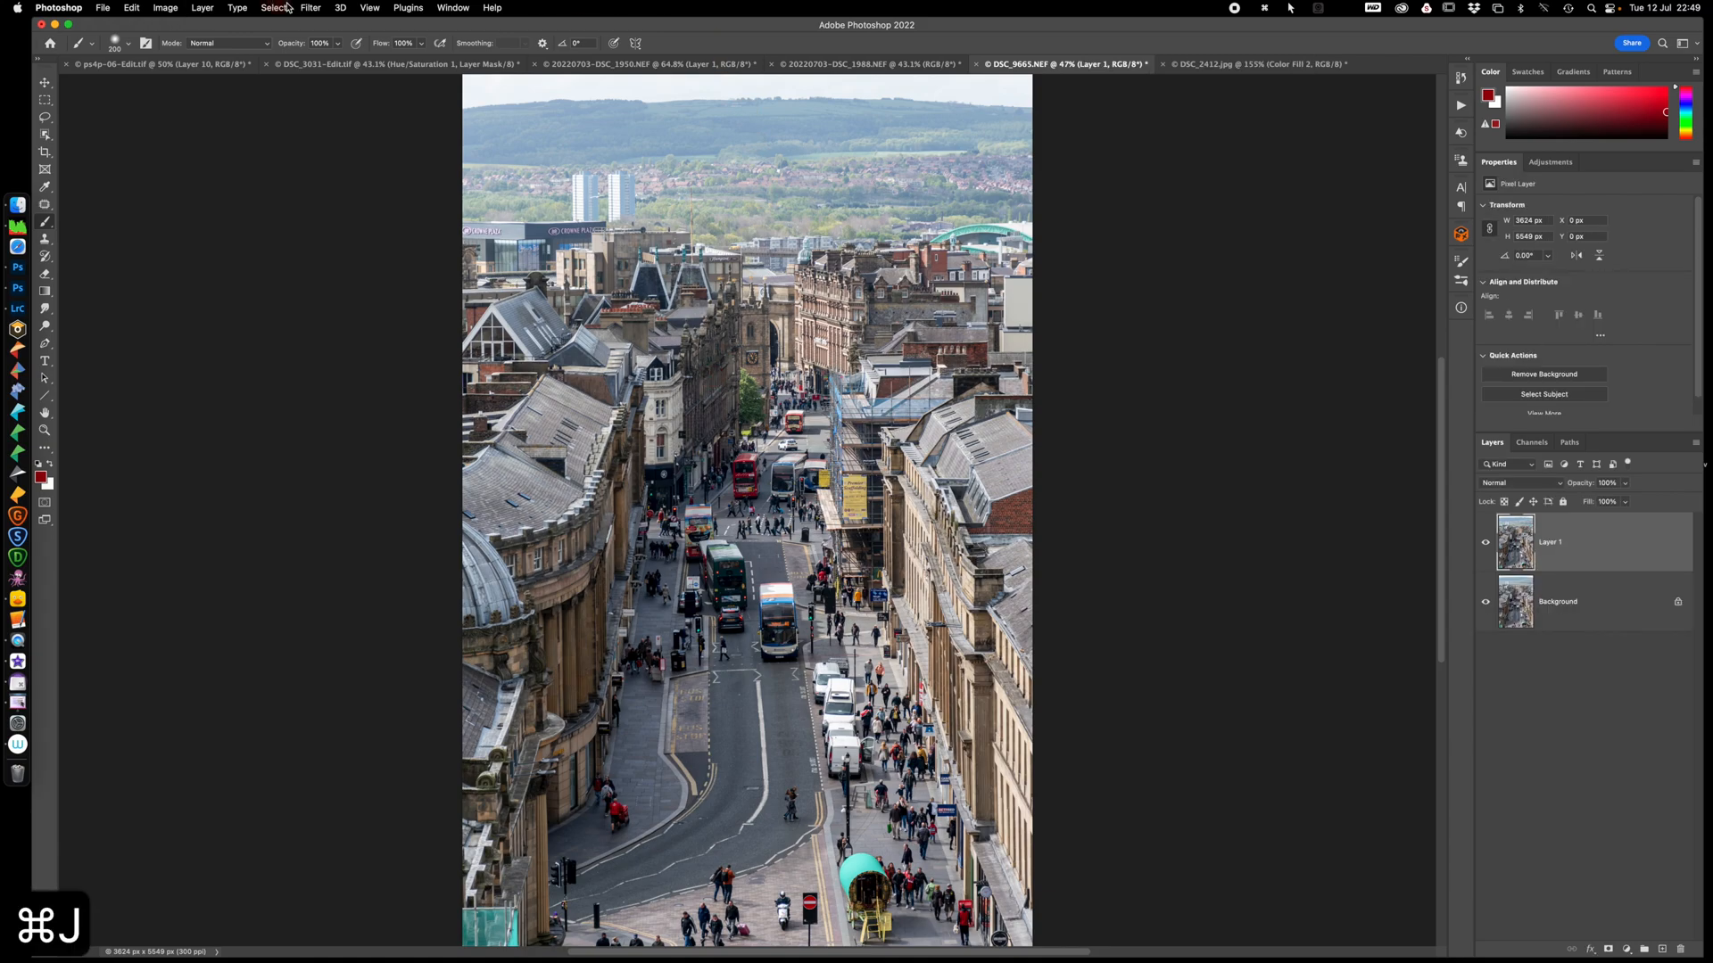
pyautogui.click(311, 7)
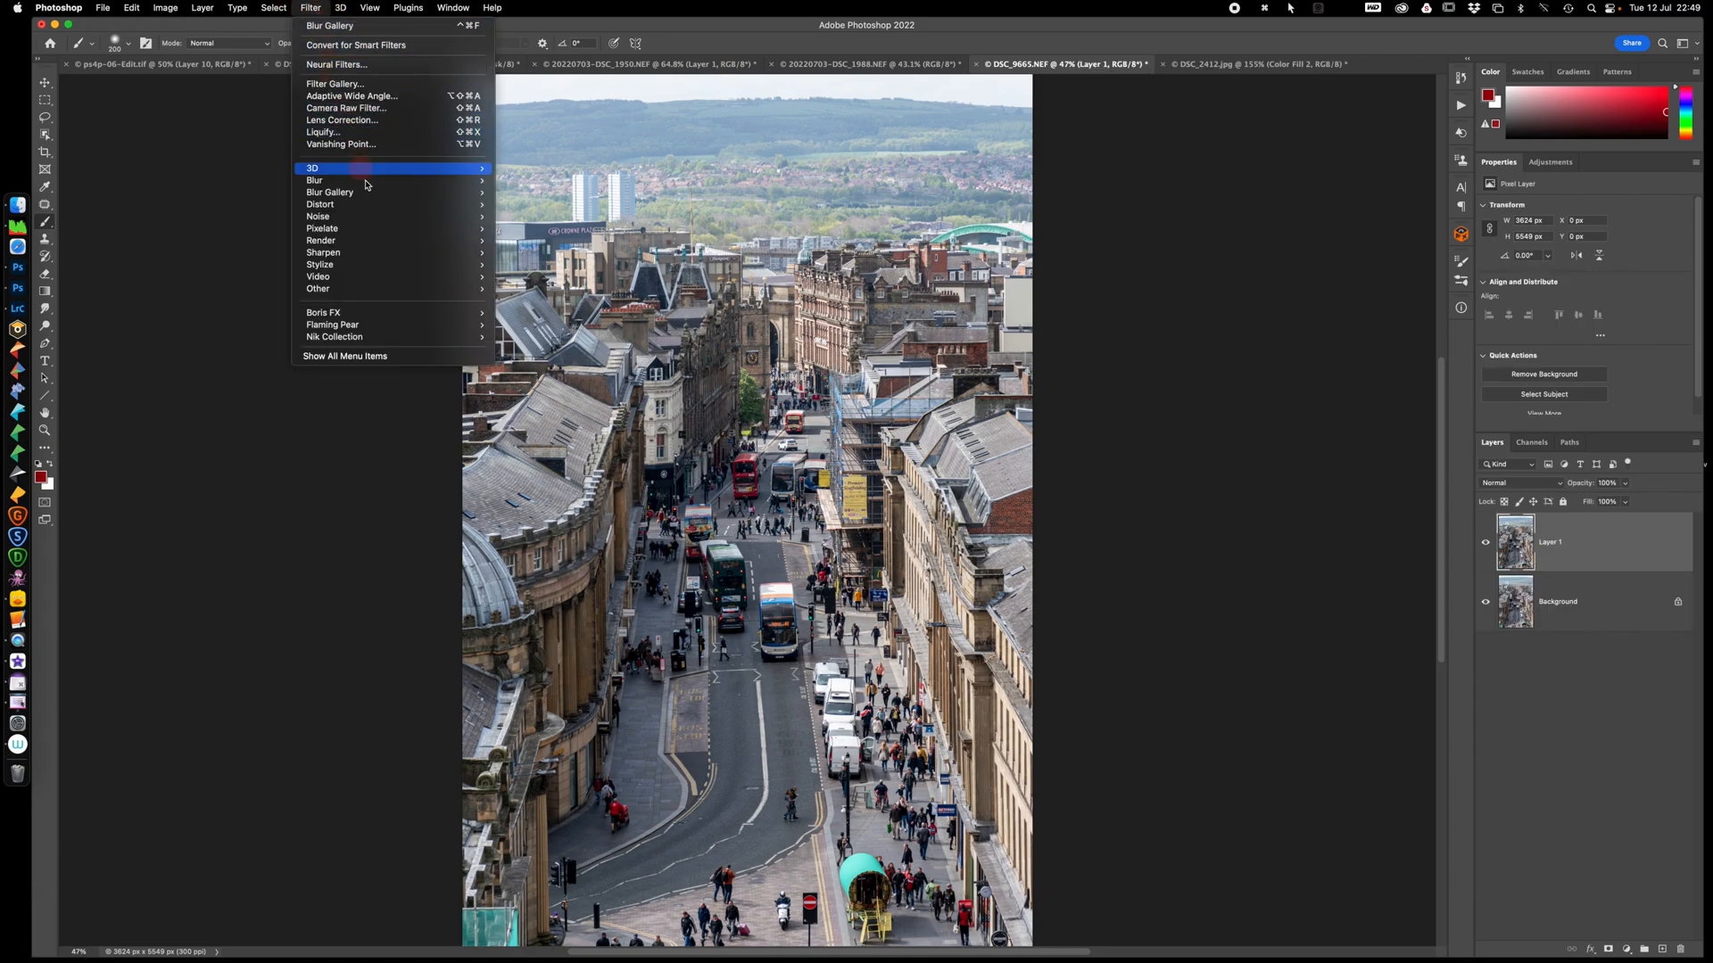
pyautogui.moveTo(370, 192)
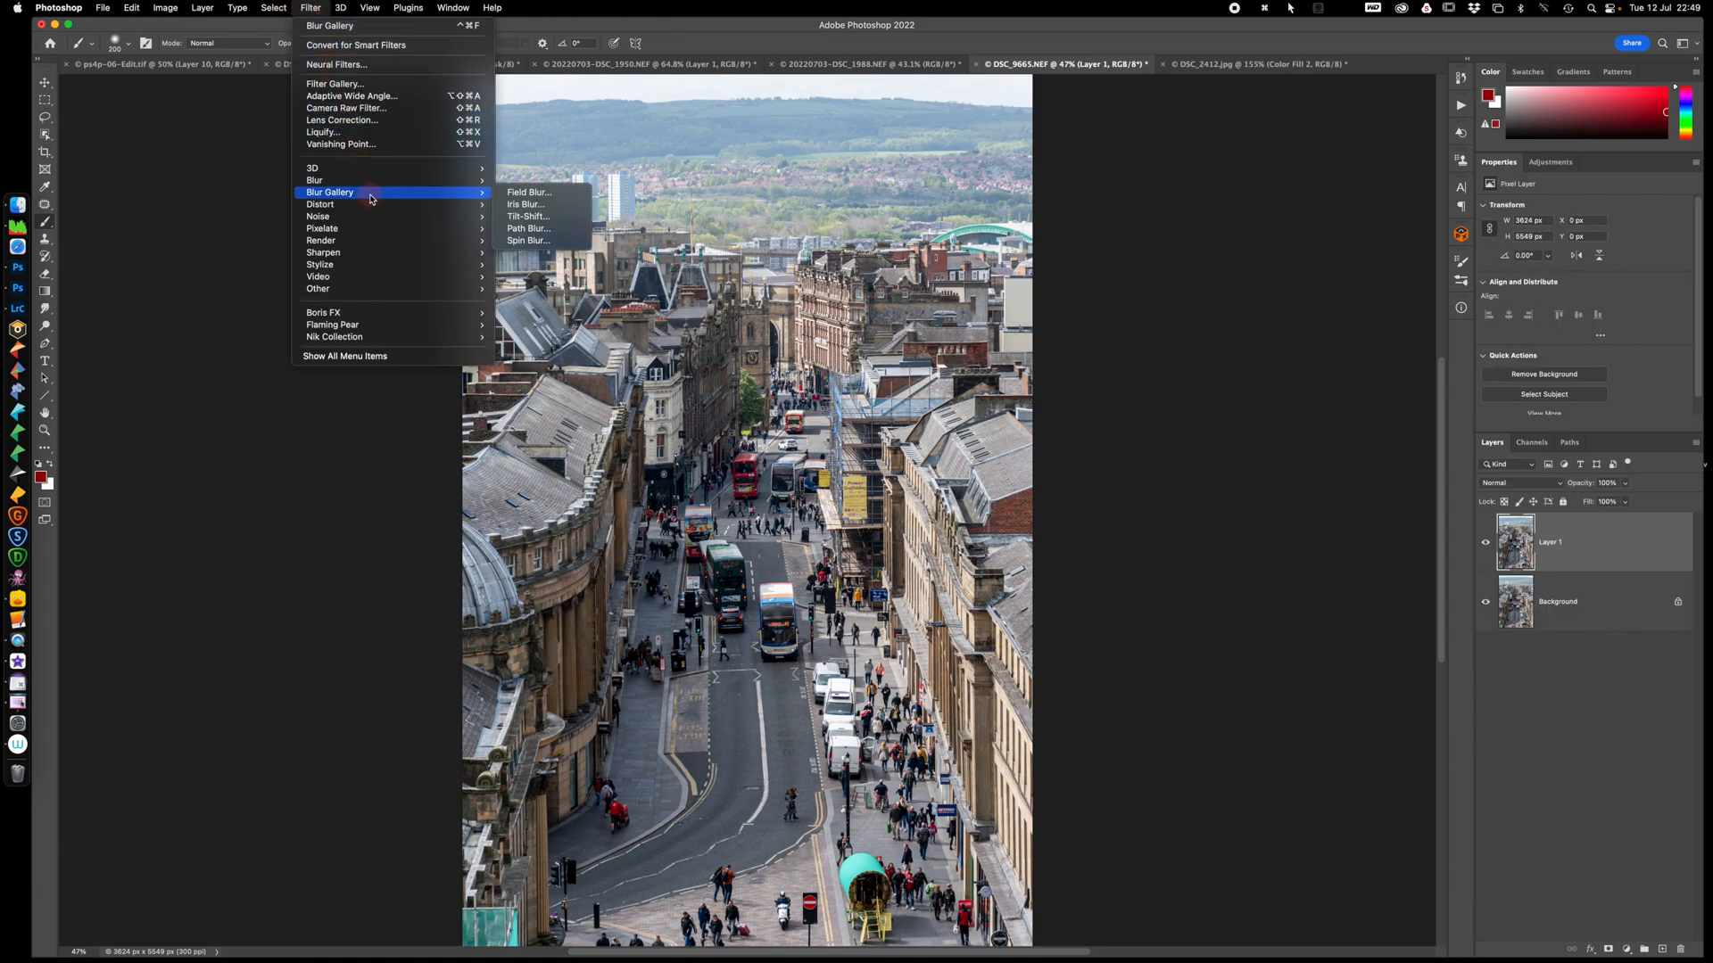
pyautogui.click(556, 219)
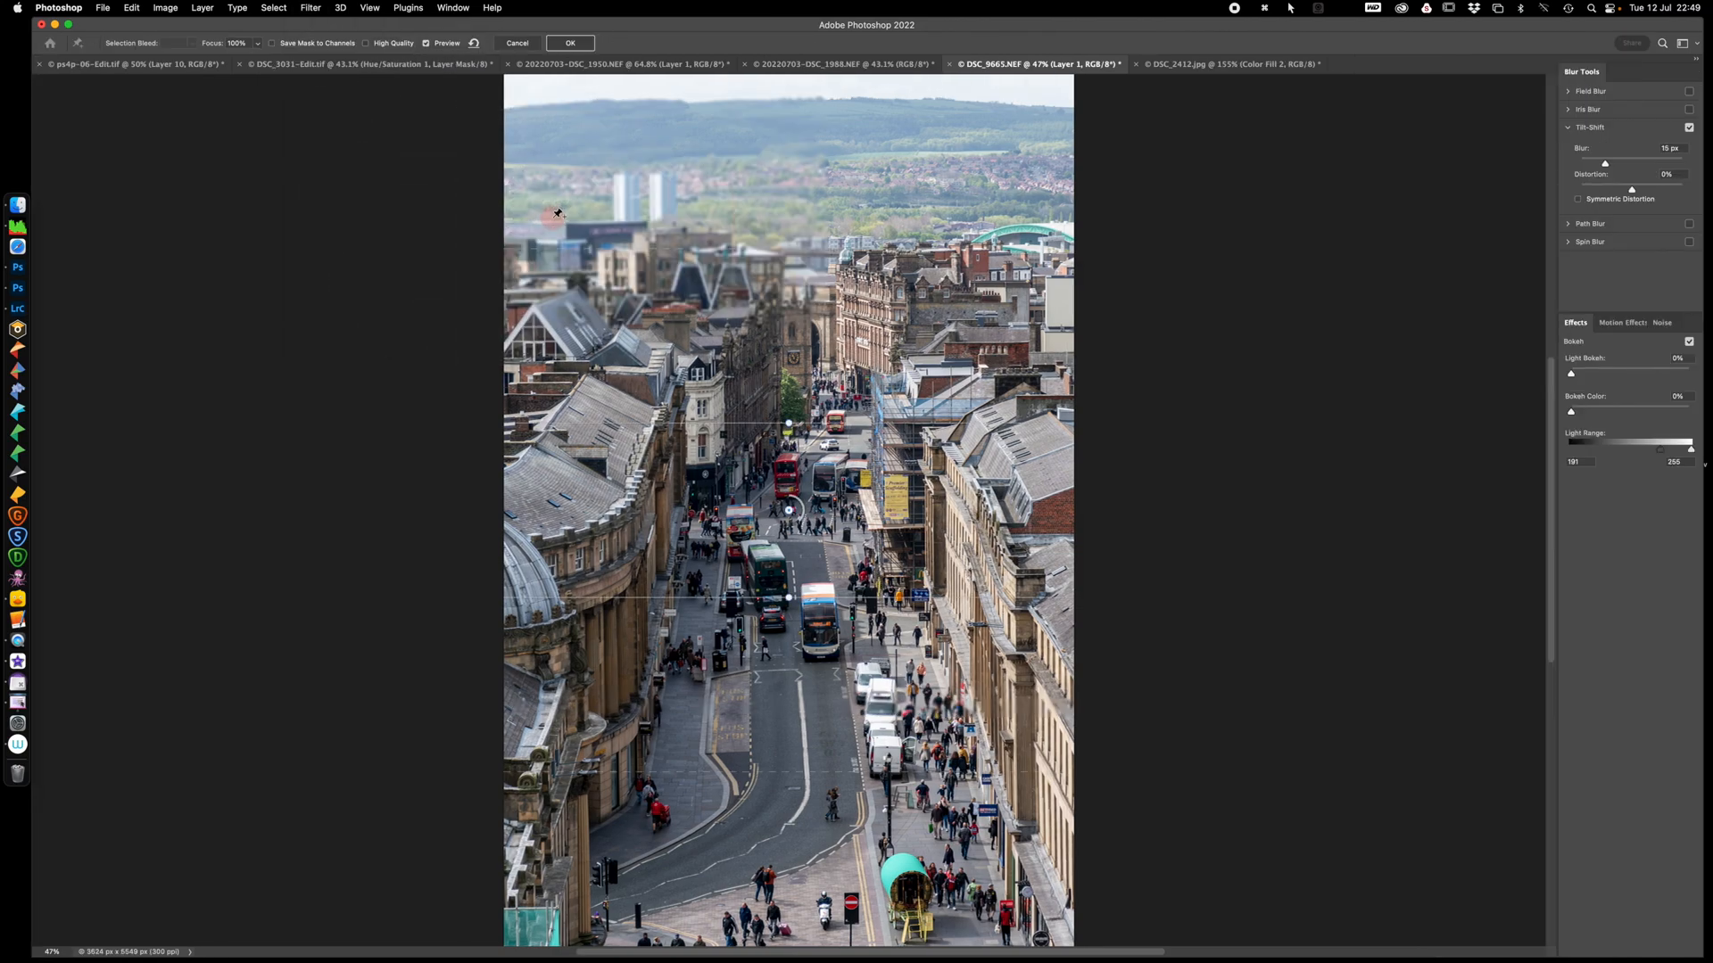
# Move the tilt-shift focus band down the street onto the white bus, apply the blur, and compare Layer 1 shown and hidden
pyautogui.moveTo(787, 525); pyautogui.dragTo(806, 655)
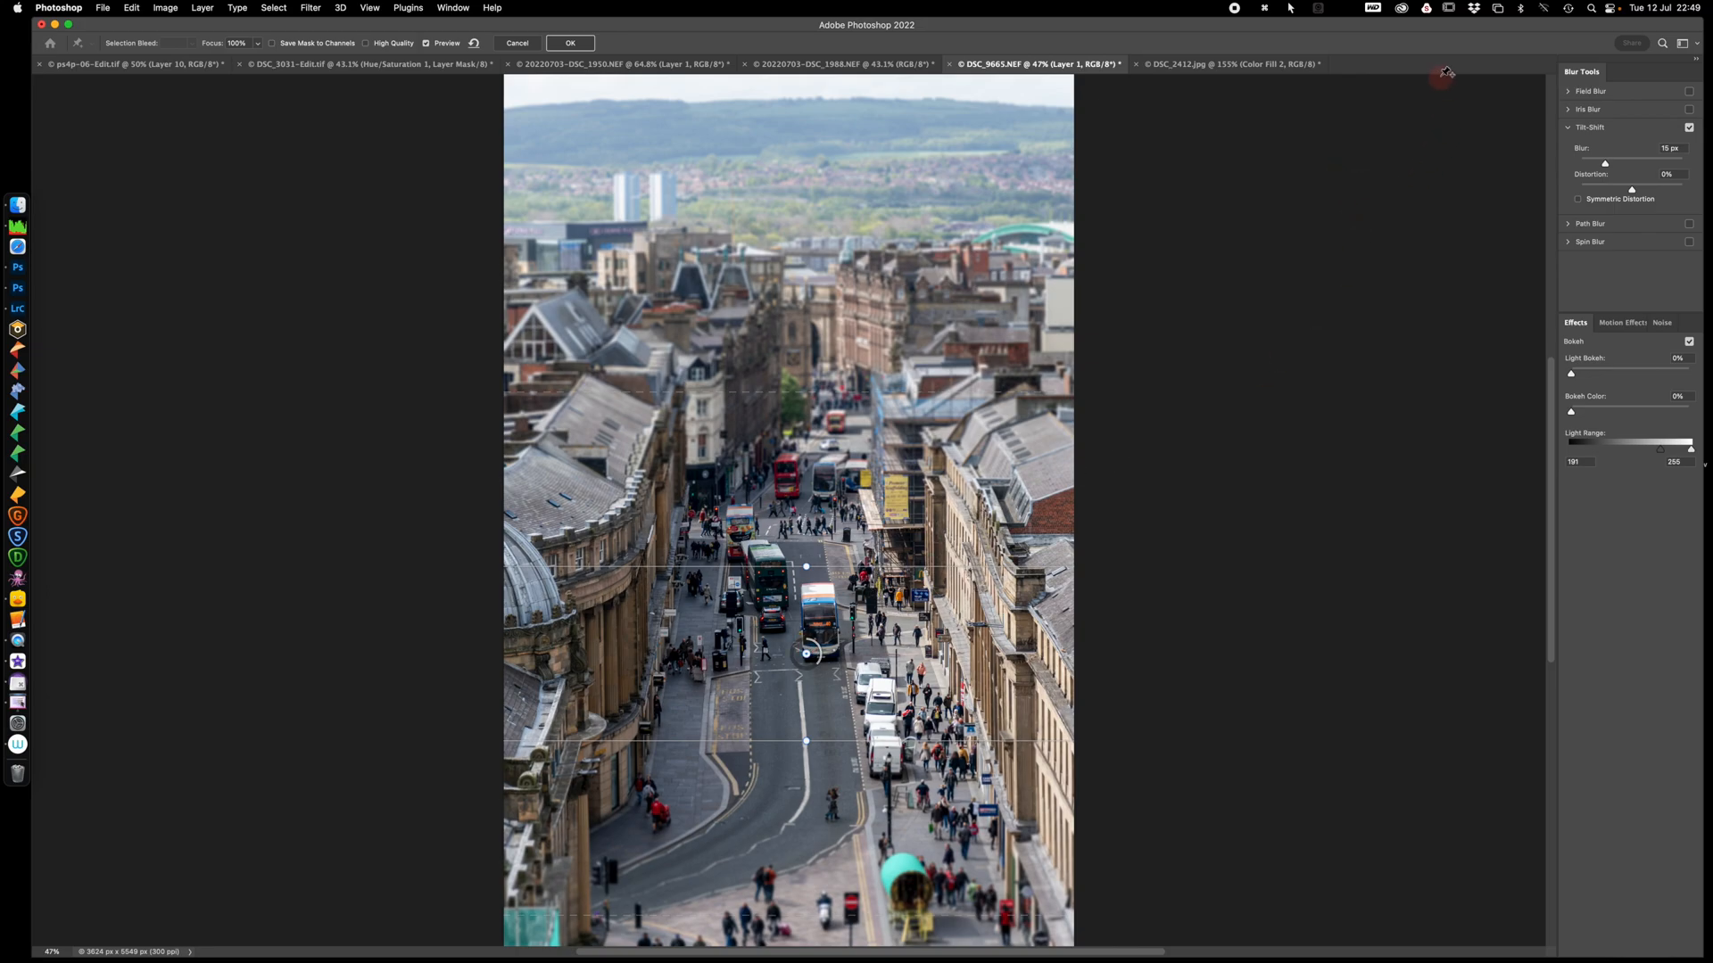
pyautogui.click(569, 42)
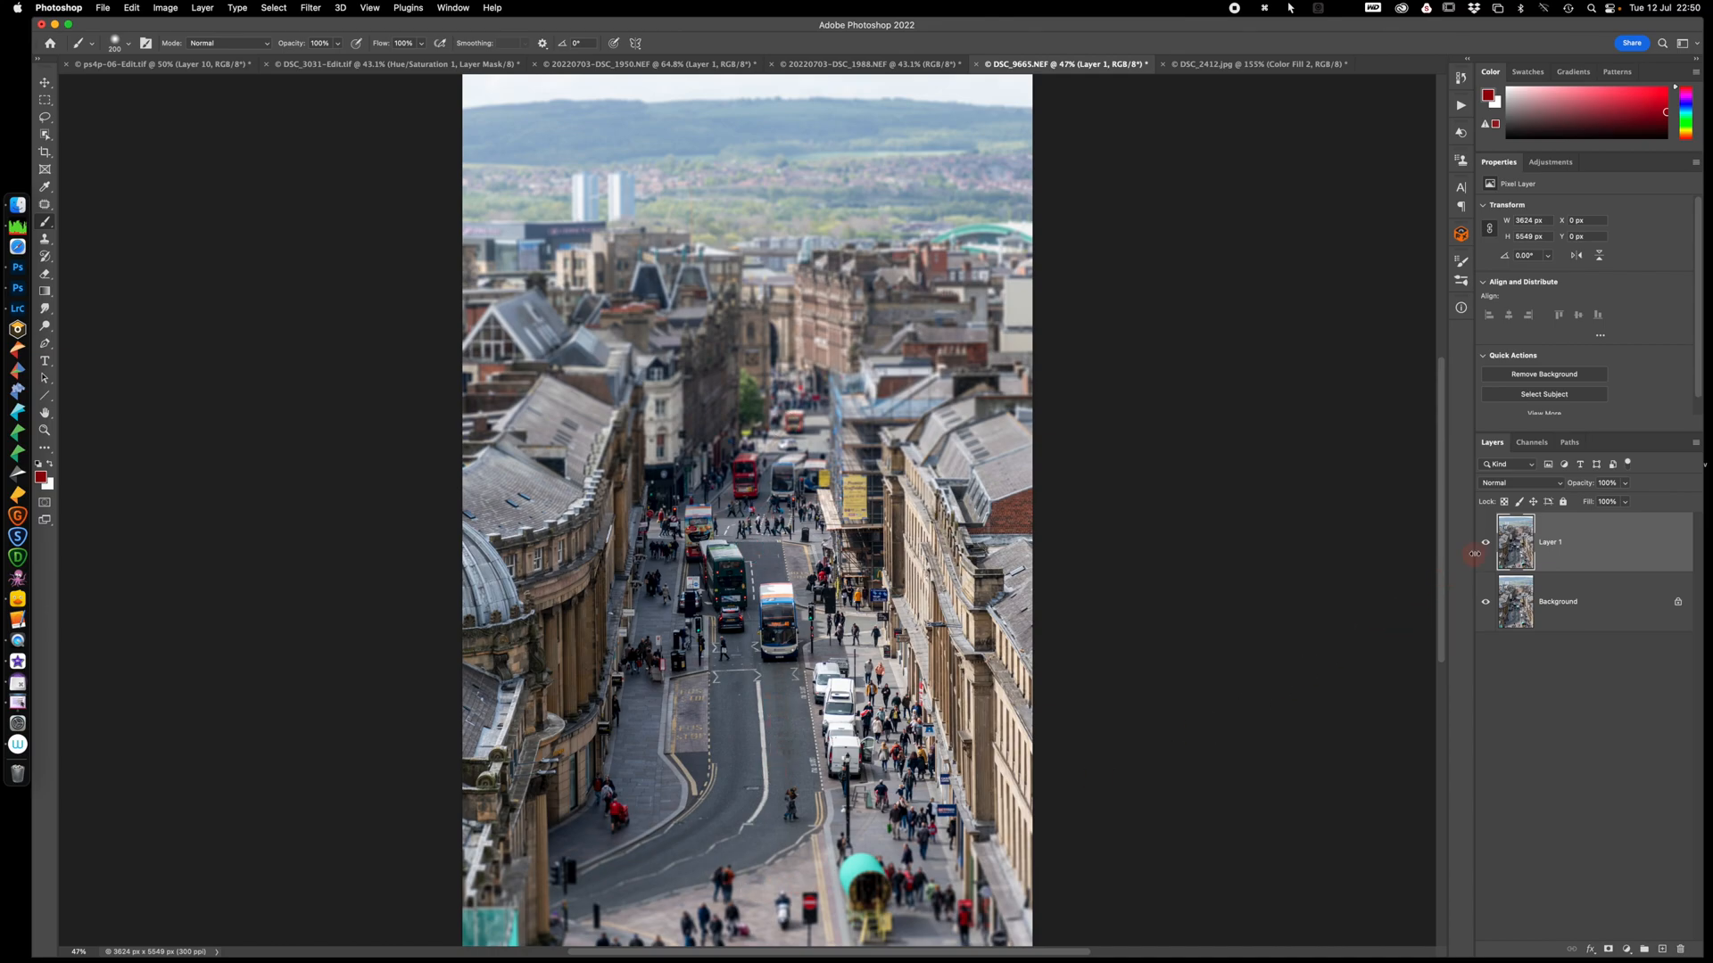
pyautogui.click(1484, 543)
pyautogui.click(1484, 543)
pyautogui.click(1485, 543)
pyautogui.click(1484, 544)
pyautogui.click(1485, 544)
pyautogui.click(1485, 543)
# Switch to the sailboat photo 20220703-DSC_1988.NEF and duplicate its Background layer
pyautogui.click(849, 67)
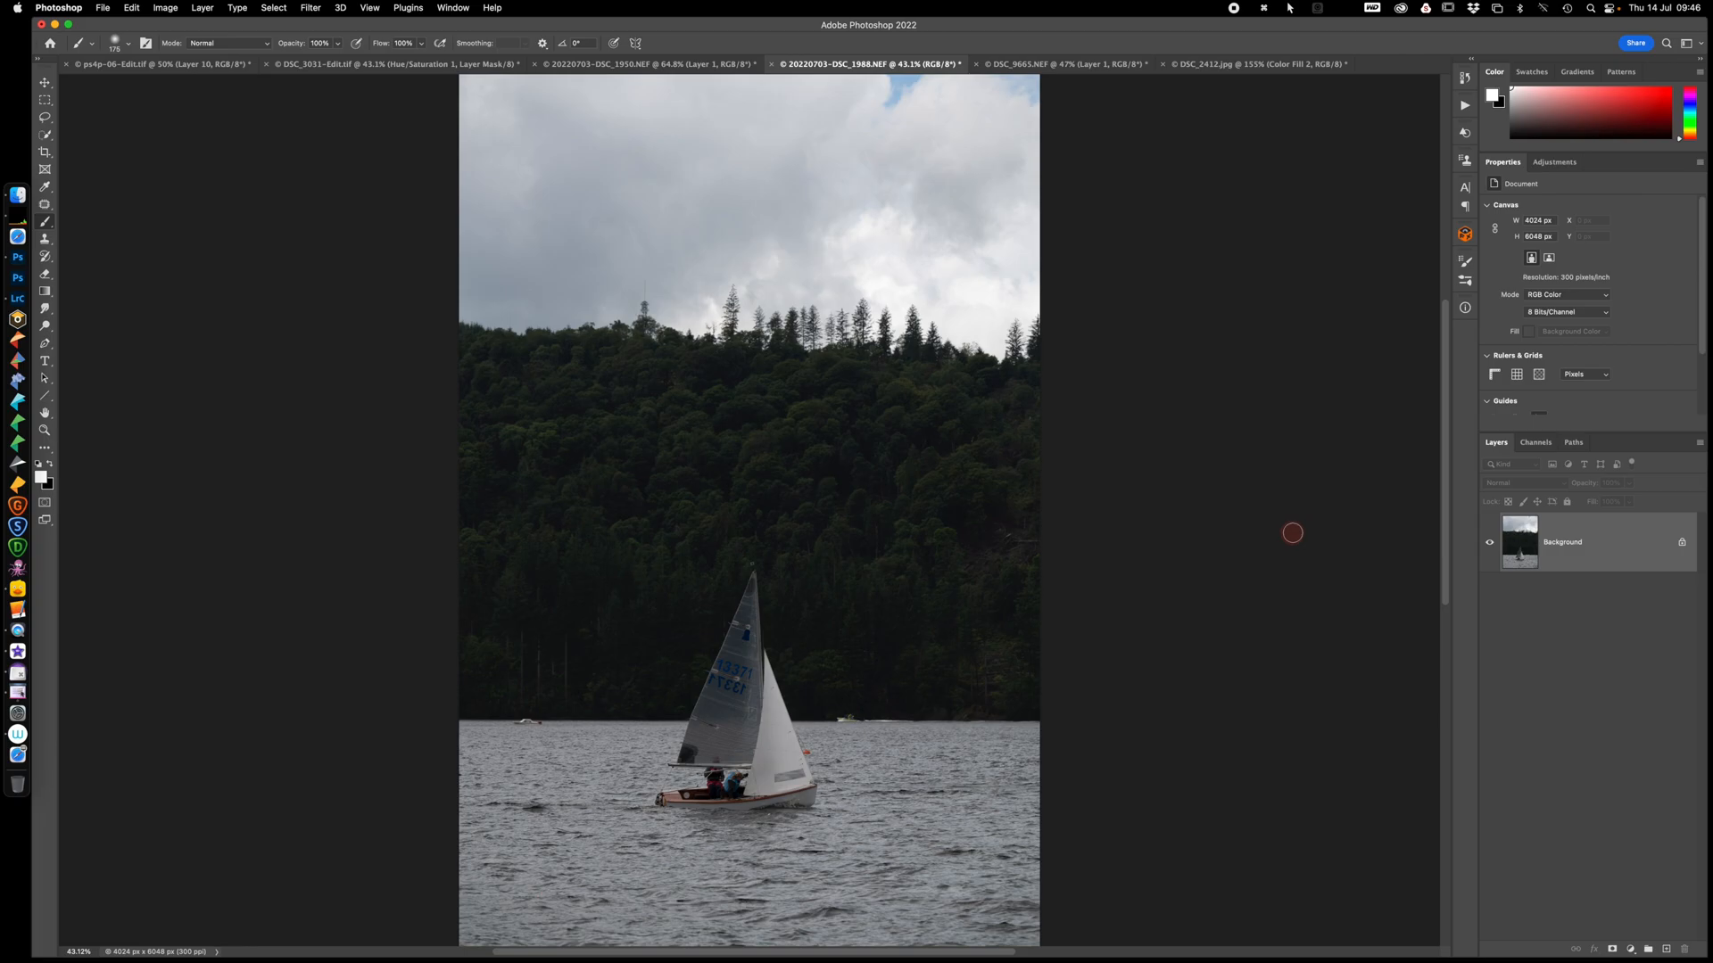
pyautogui.press('super+j')
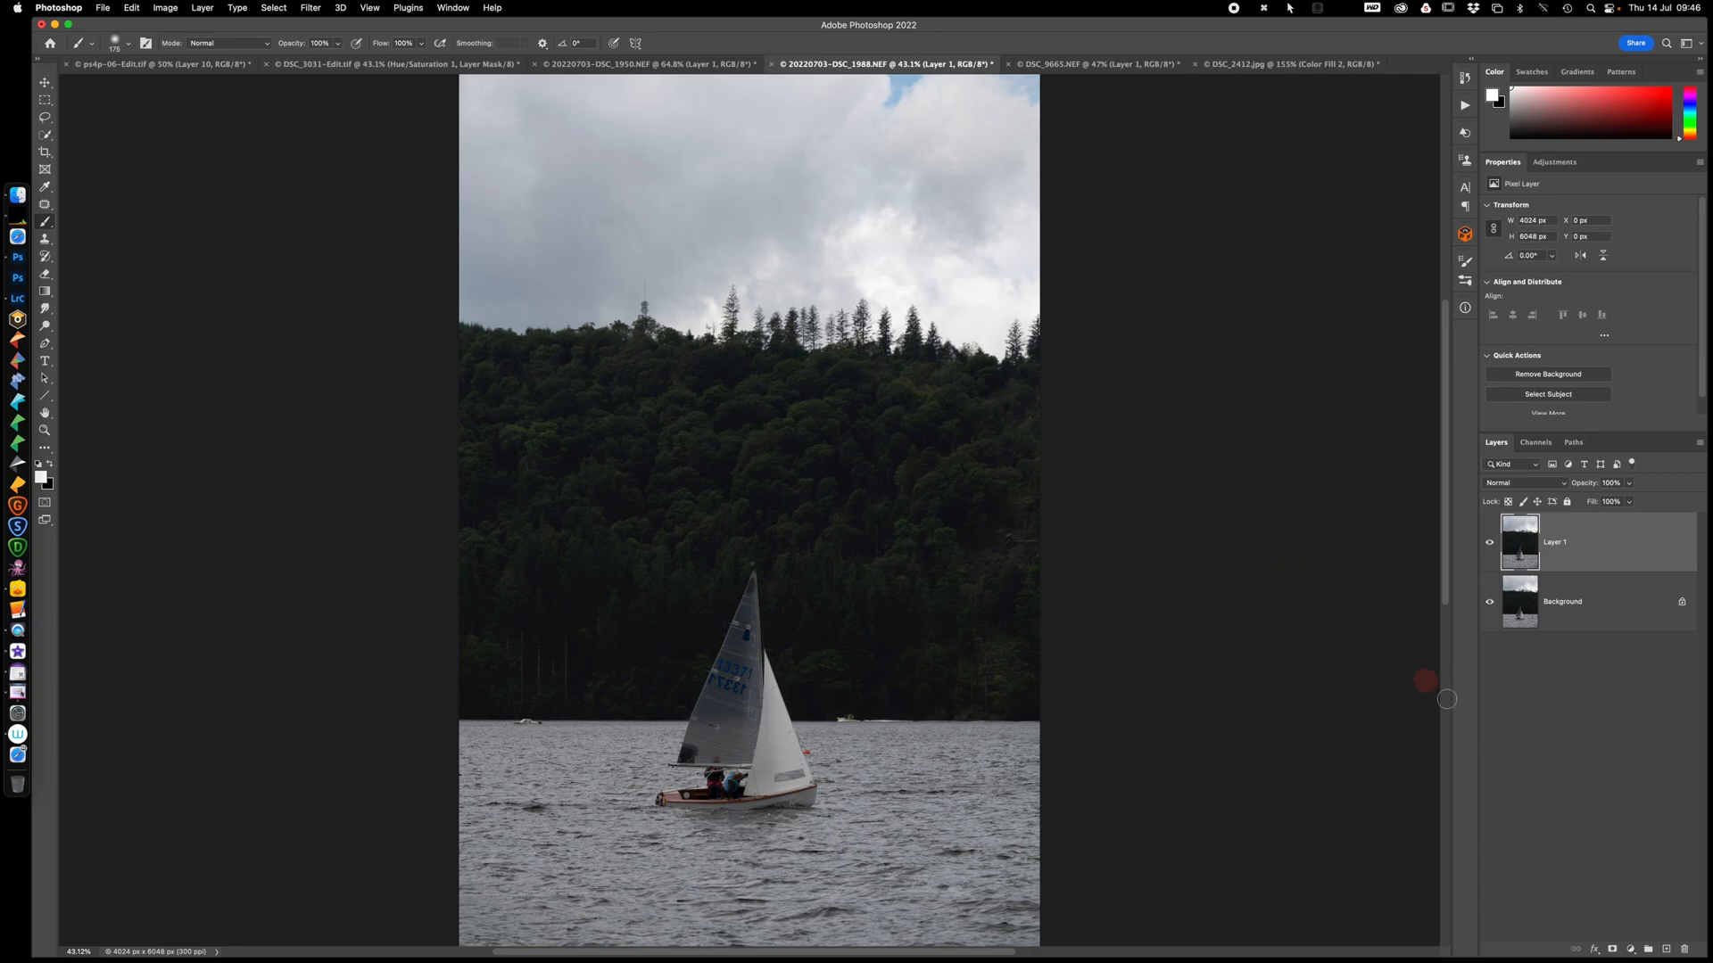
# Add a Color Lookup adjustment layer above Layer 1 and load the Crisp_Warm.look 3D LUT
pyautogui.click(1631, 951)
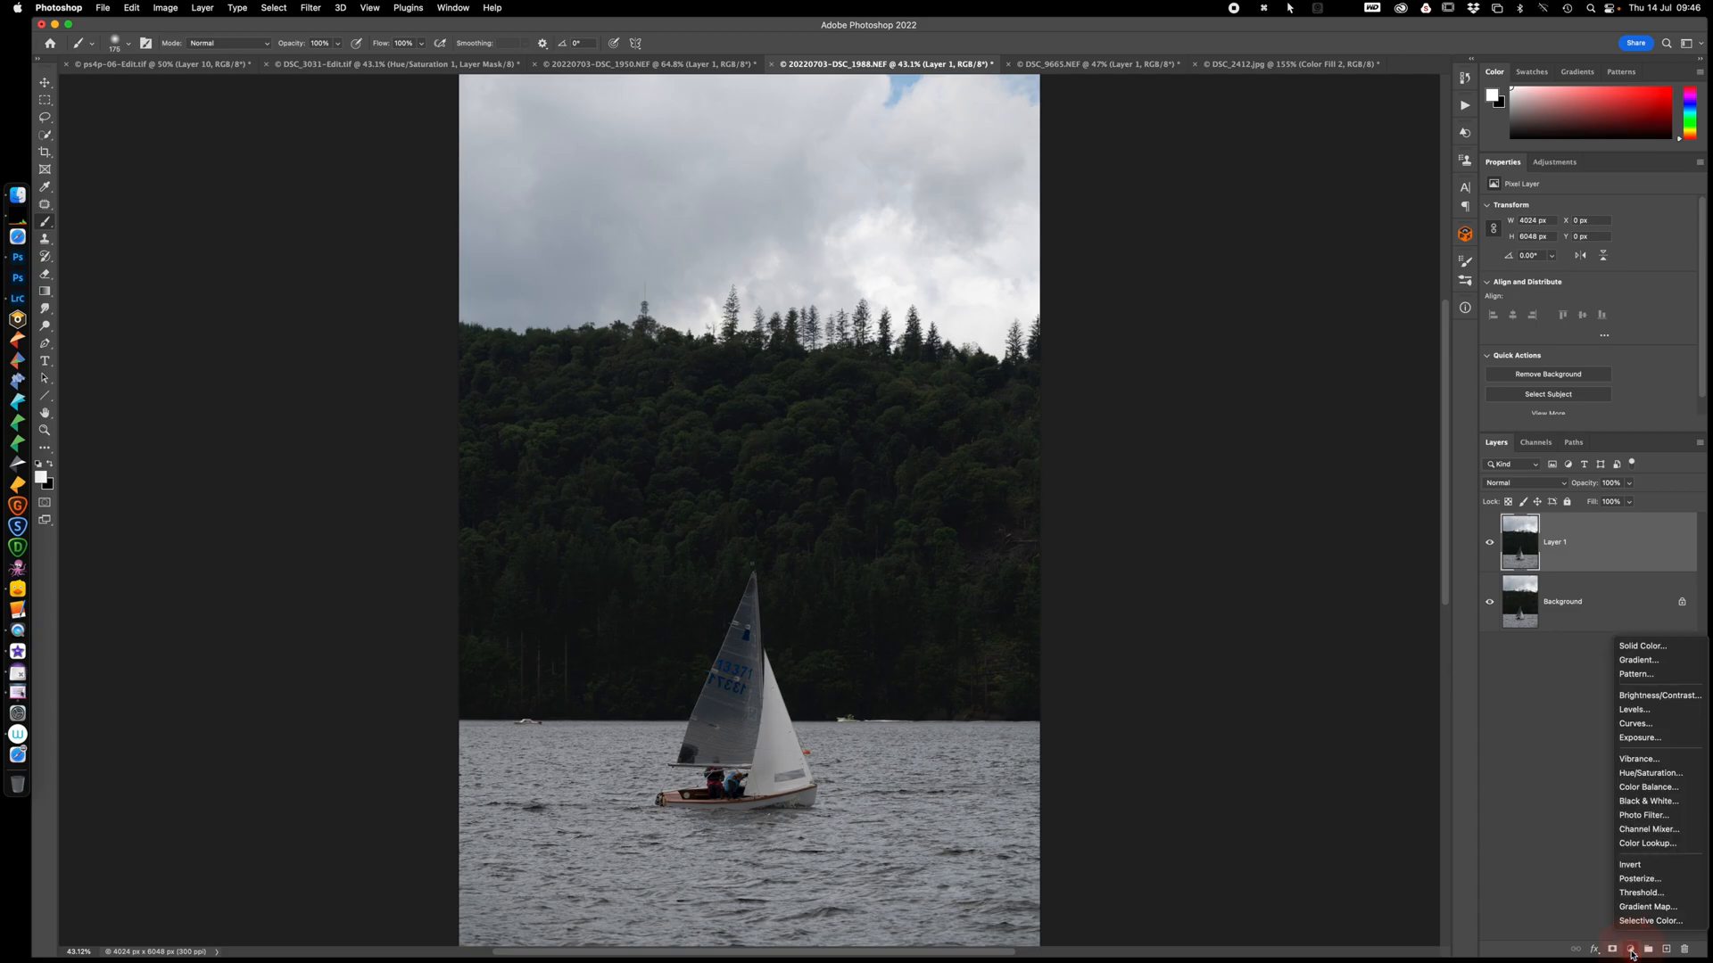
pyautogui.click(1651, 849)
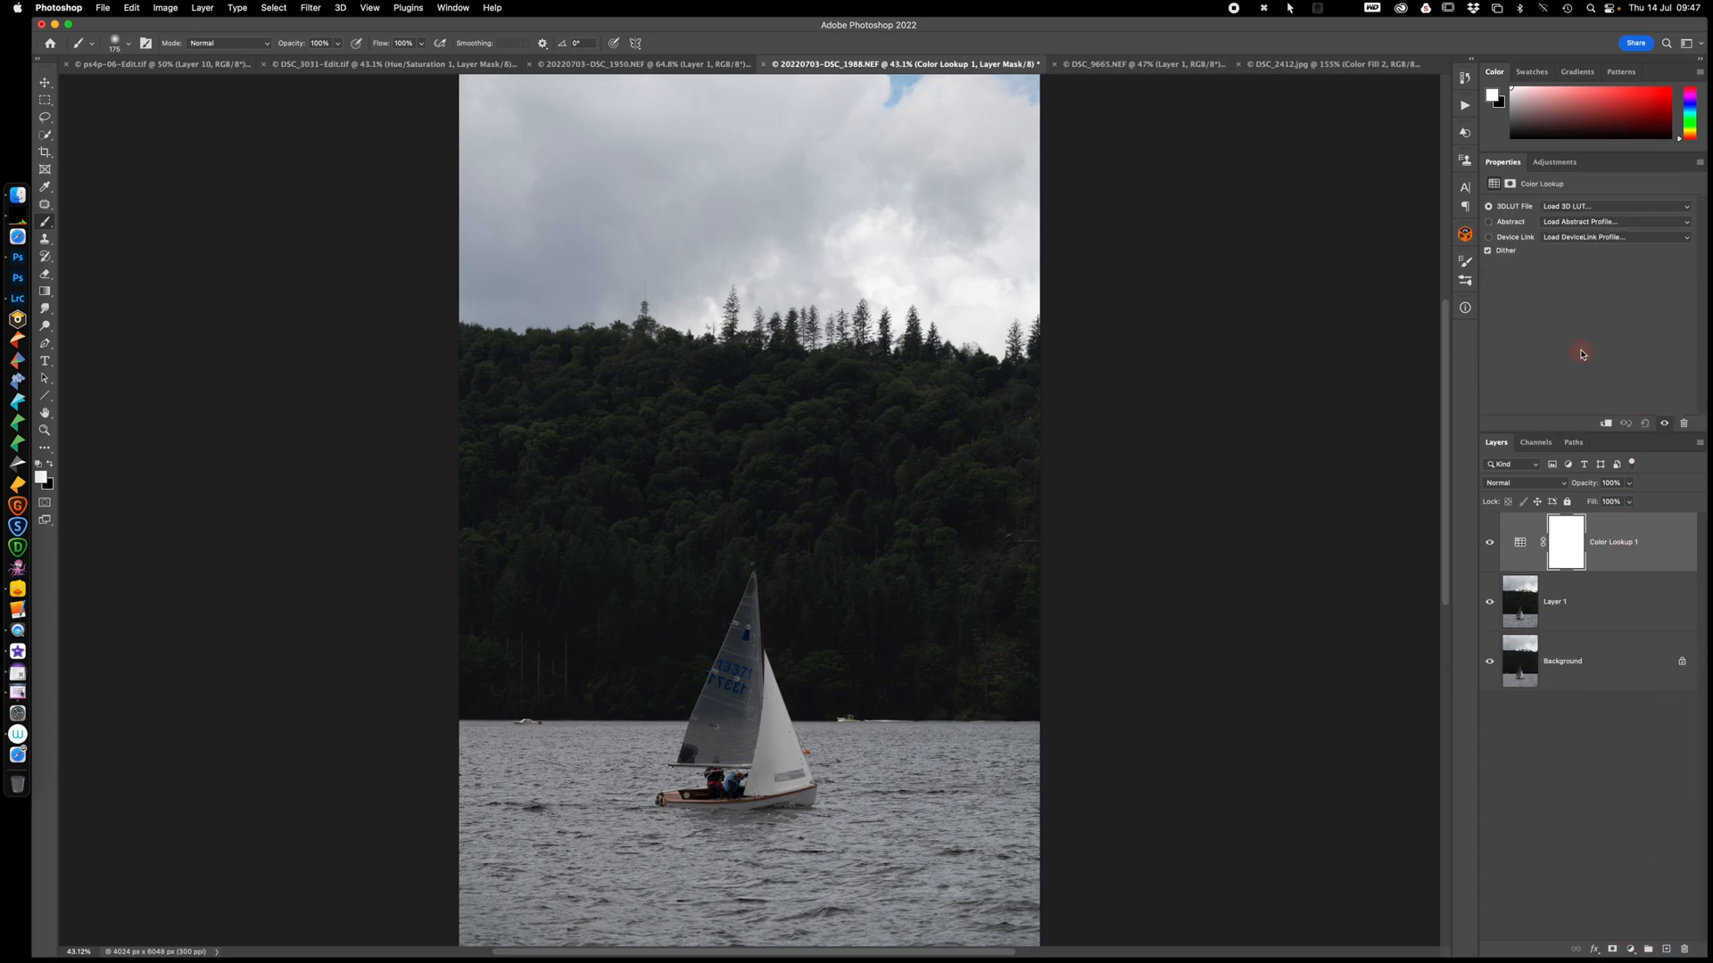
pyautogui.click(1587, 210)
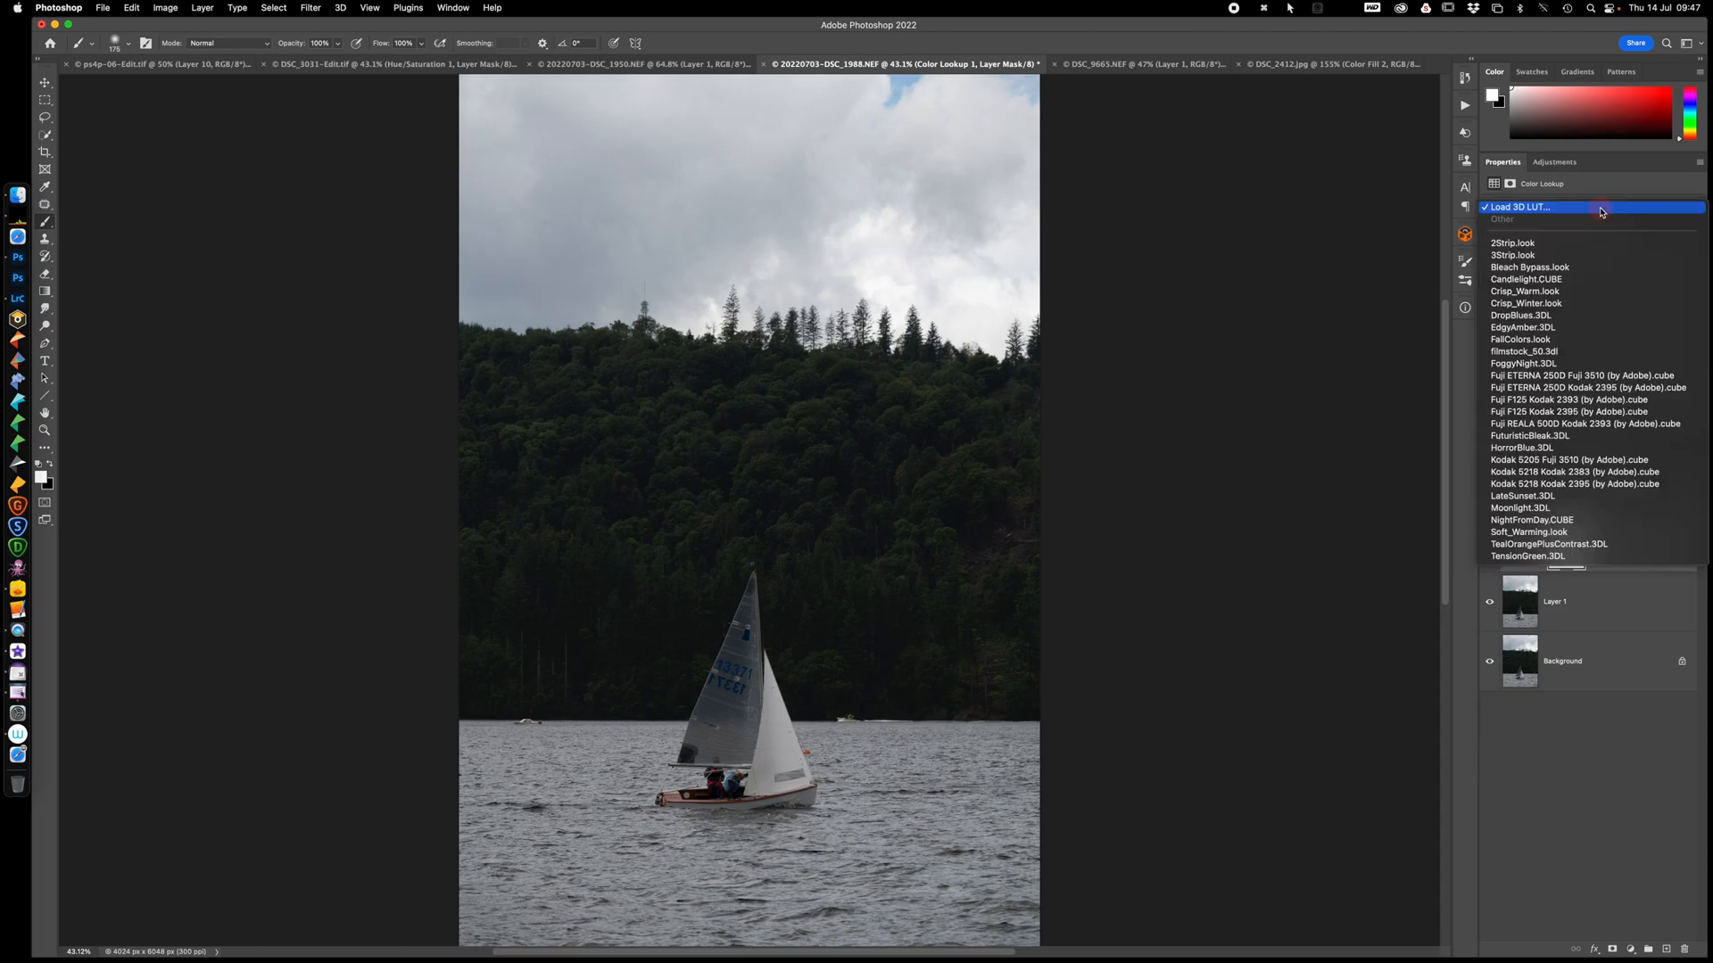
pyautogui.click(1534, 293)
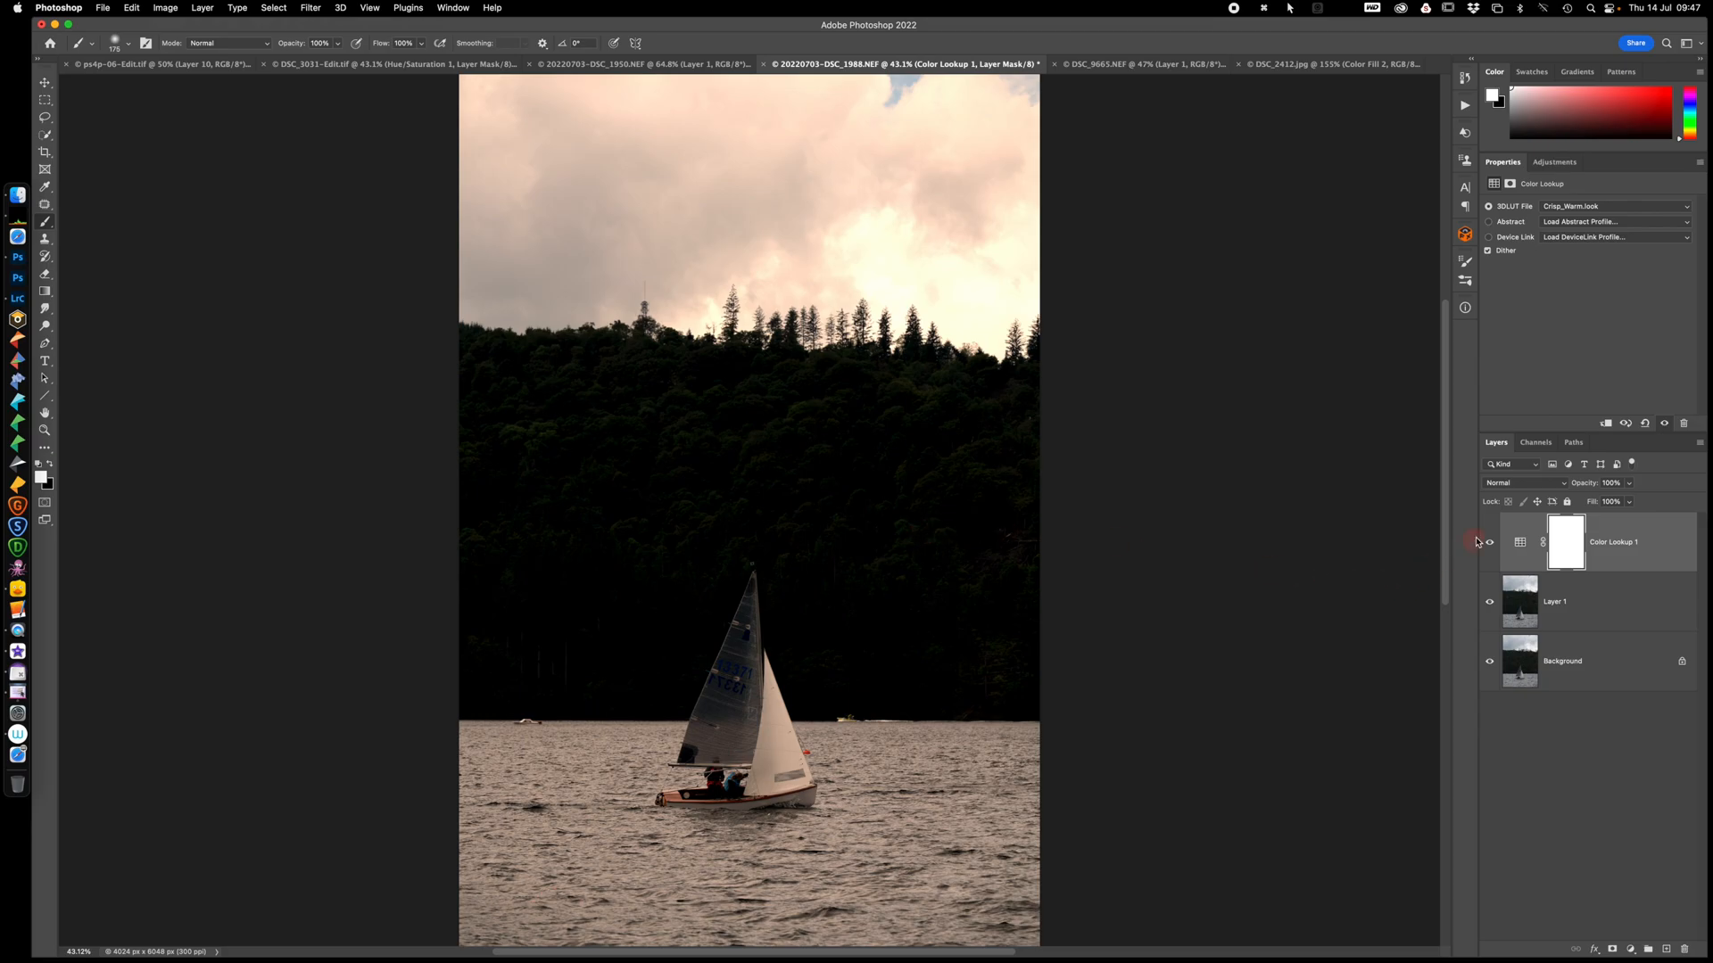
# Set the Color Lookup layer's blend mode to Color and compare the photo with the layer hidden and shown
pyautogui.click(1519, 487)
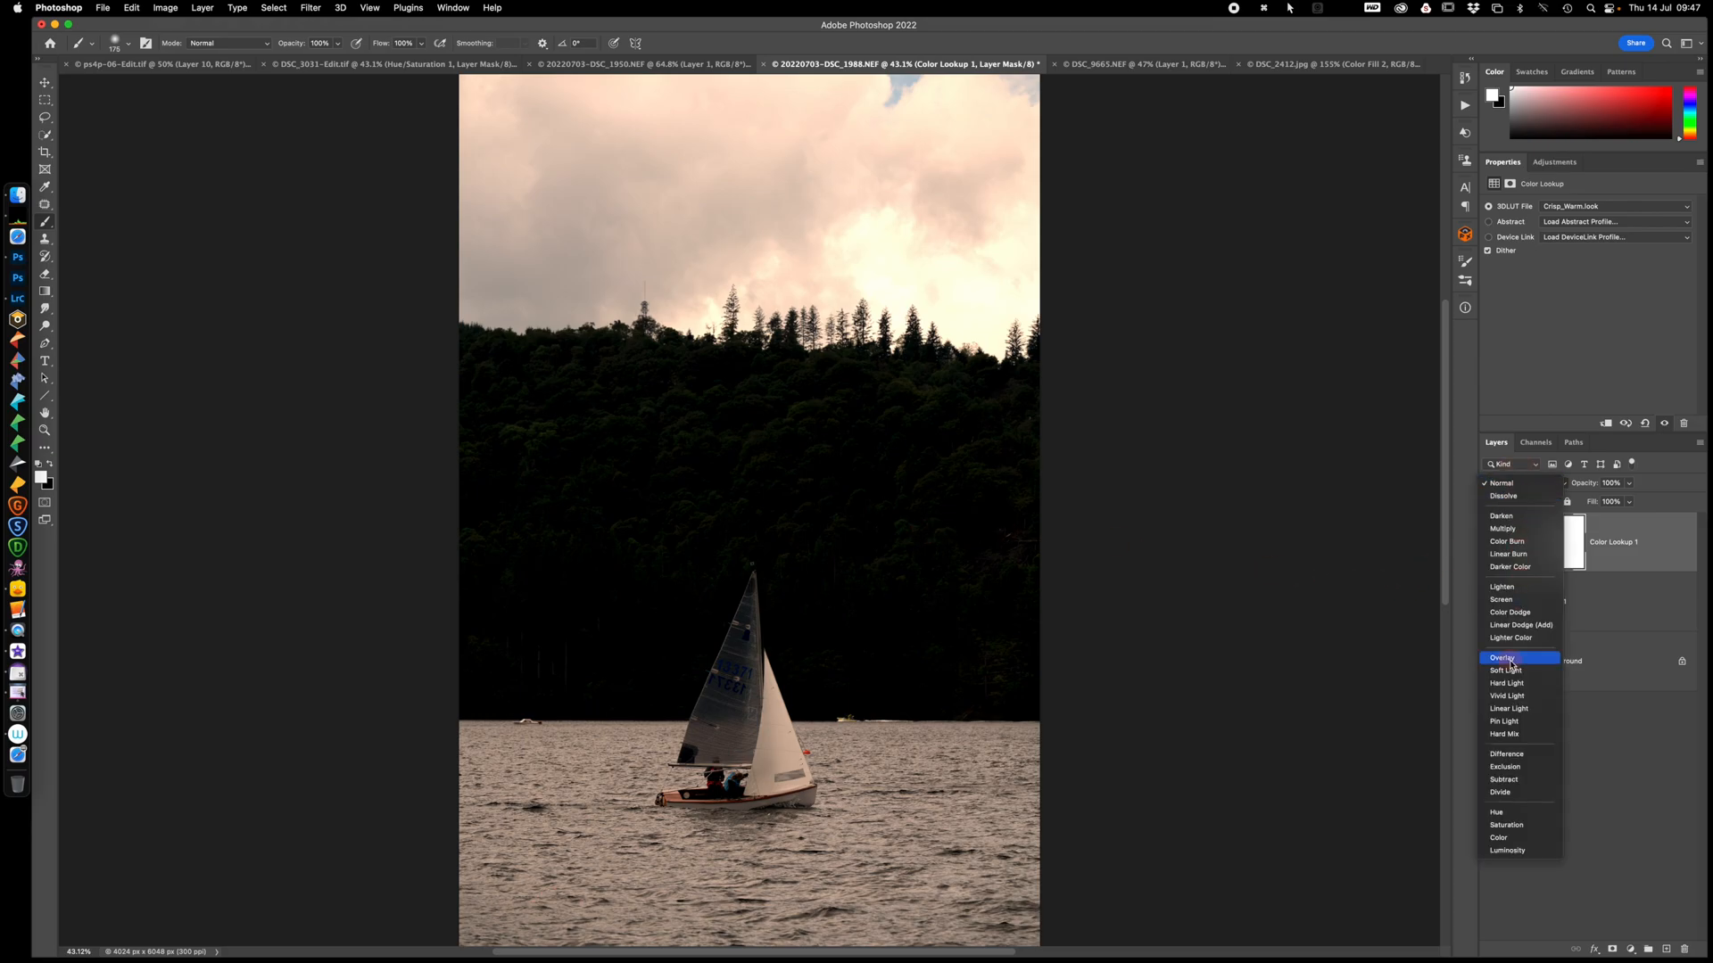
pyautogui.click(1501, 839)
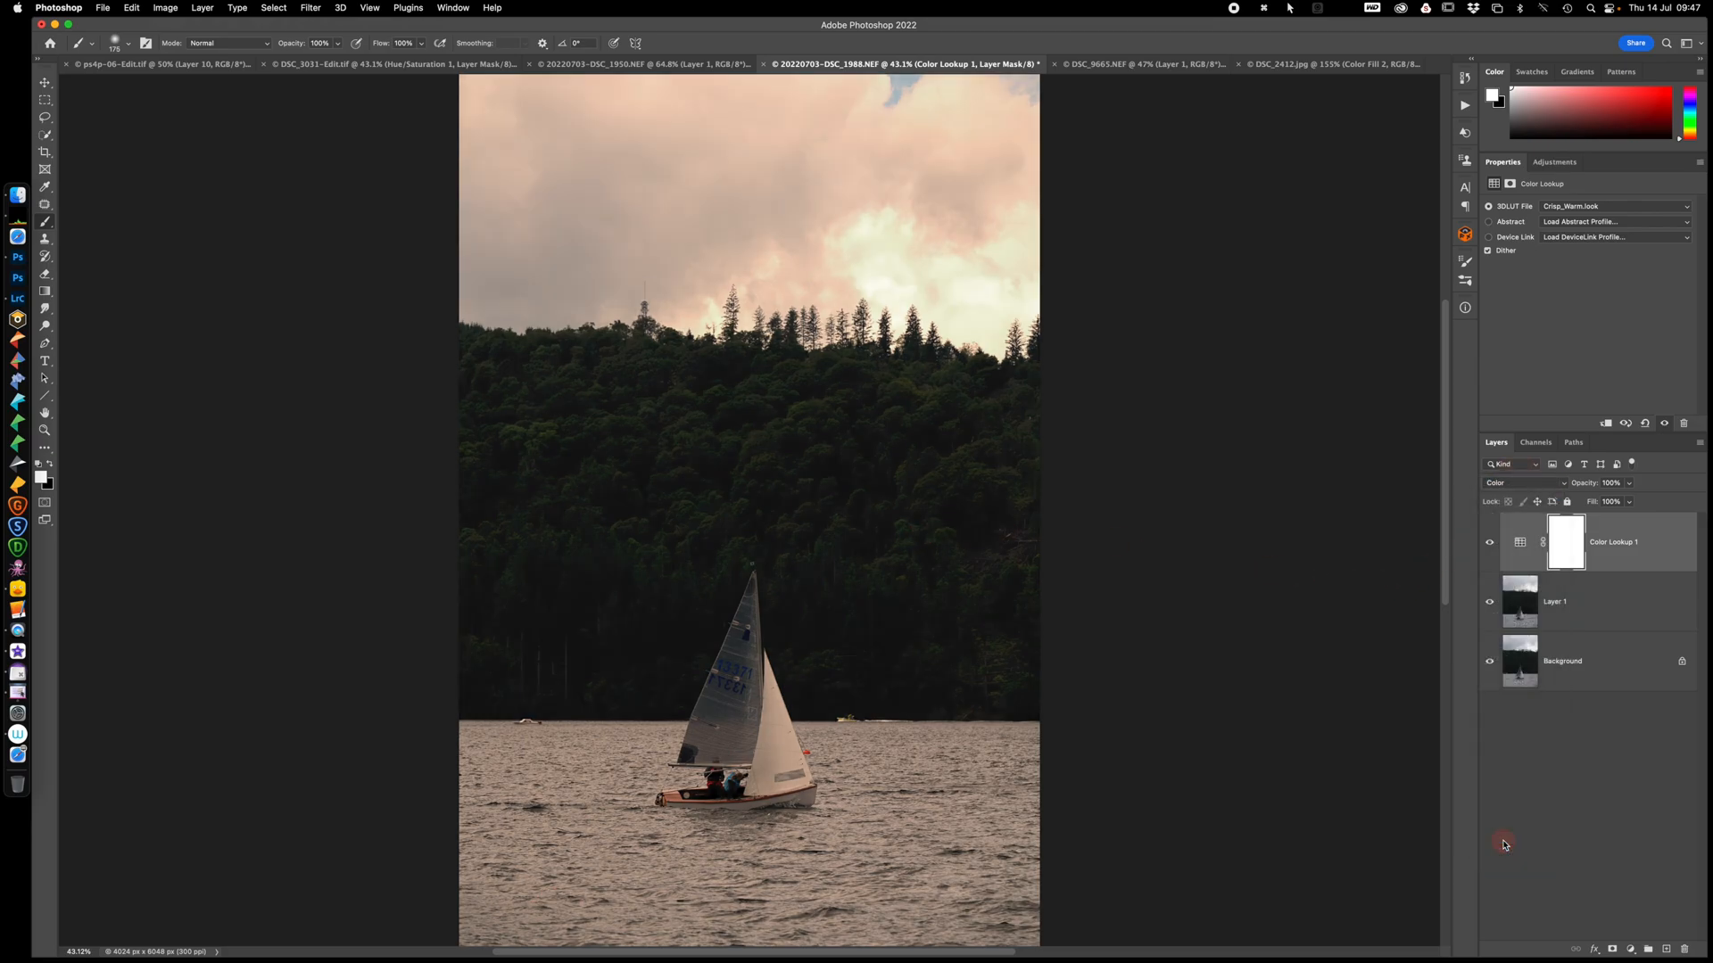
pyautogui.click(1489, 543)
pyautogui.click(1489, 544)
pyautogui.moveTo(1590, 503); pyautogui.dragTo(1647, 503)
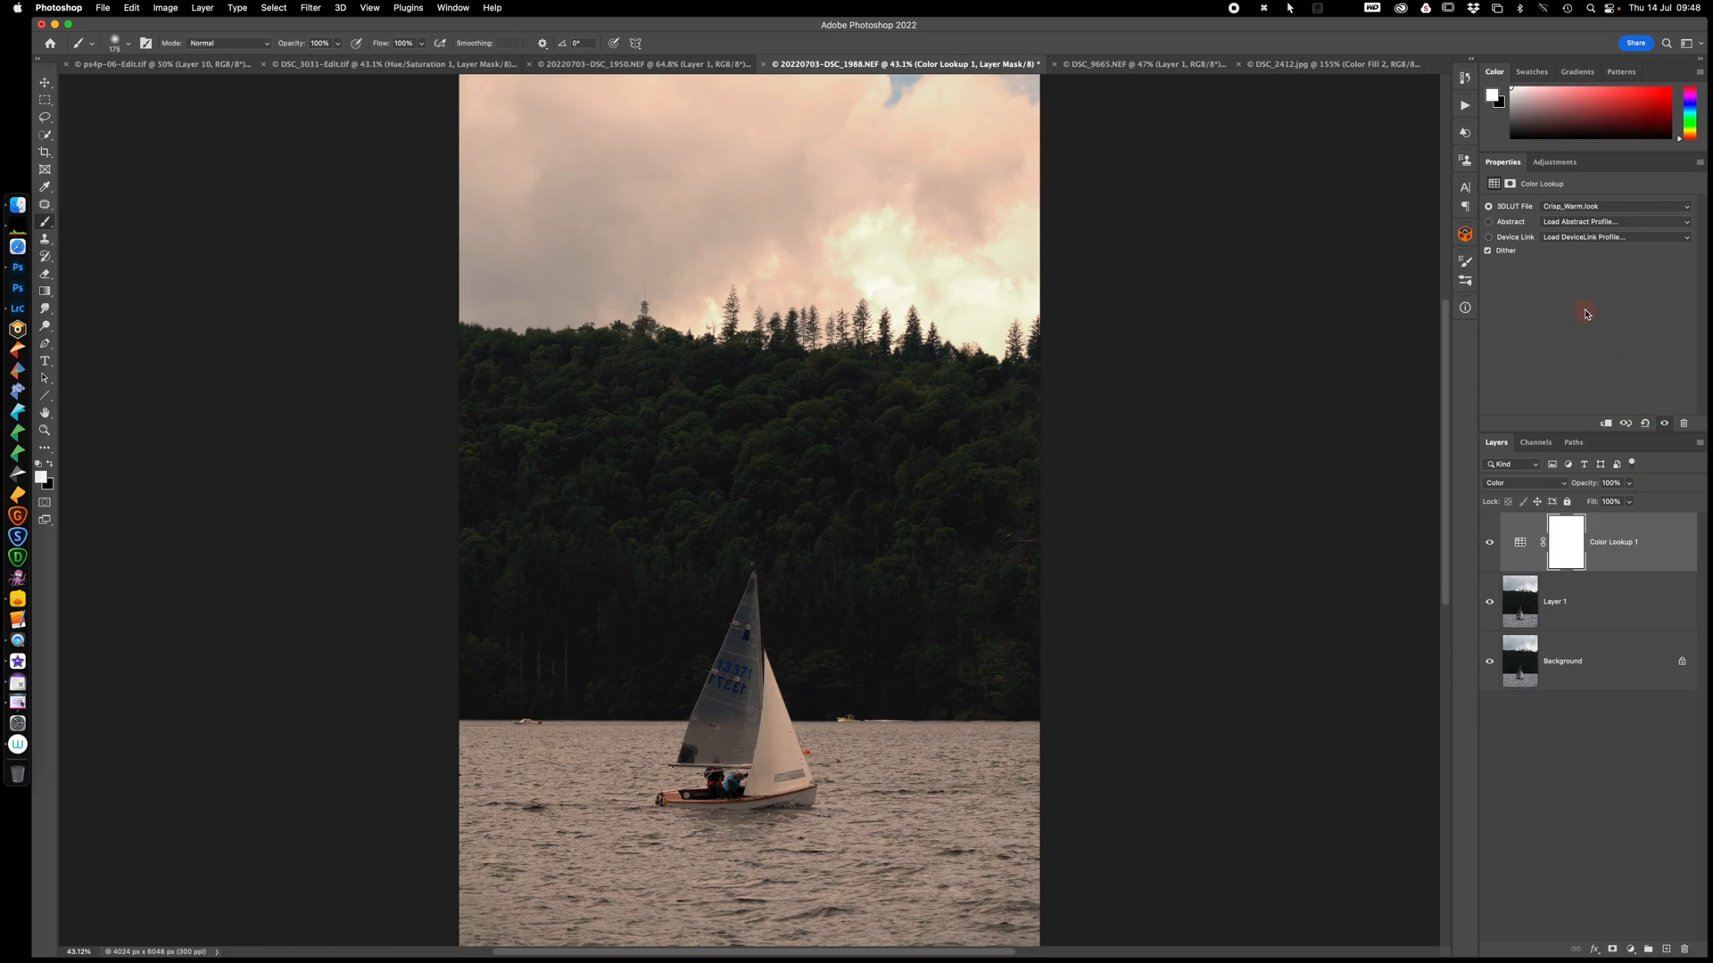
# Switch the lookup to TealOrangePlusContrast.3DL and compare it in Normal blend mode, ending on Color
pyautogui.click(1611, 207)
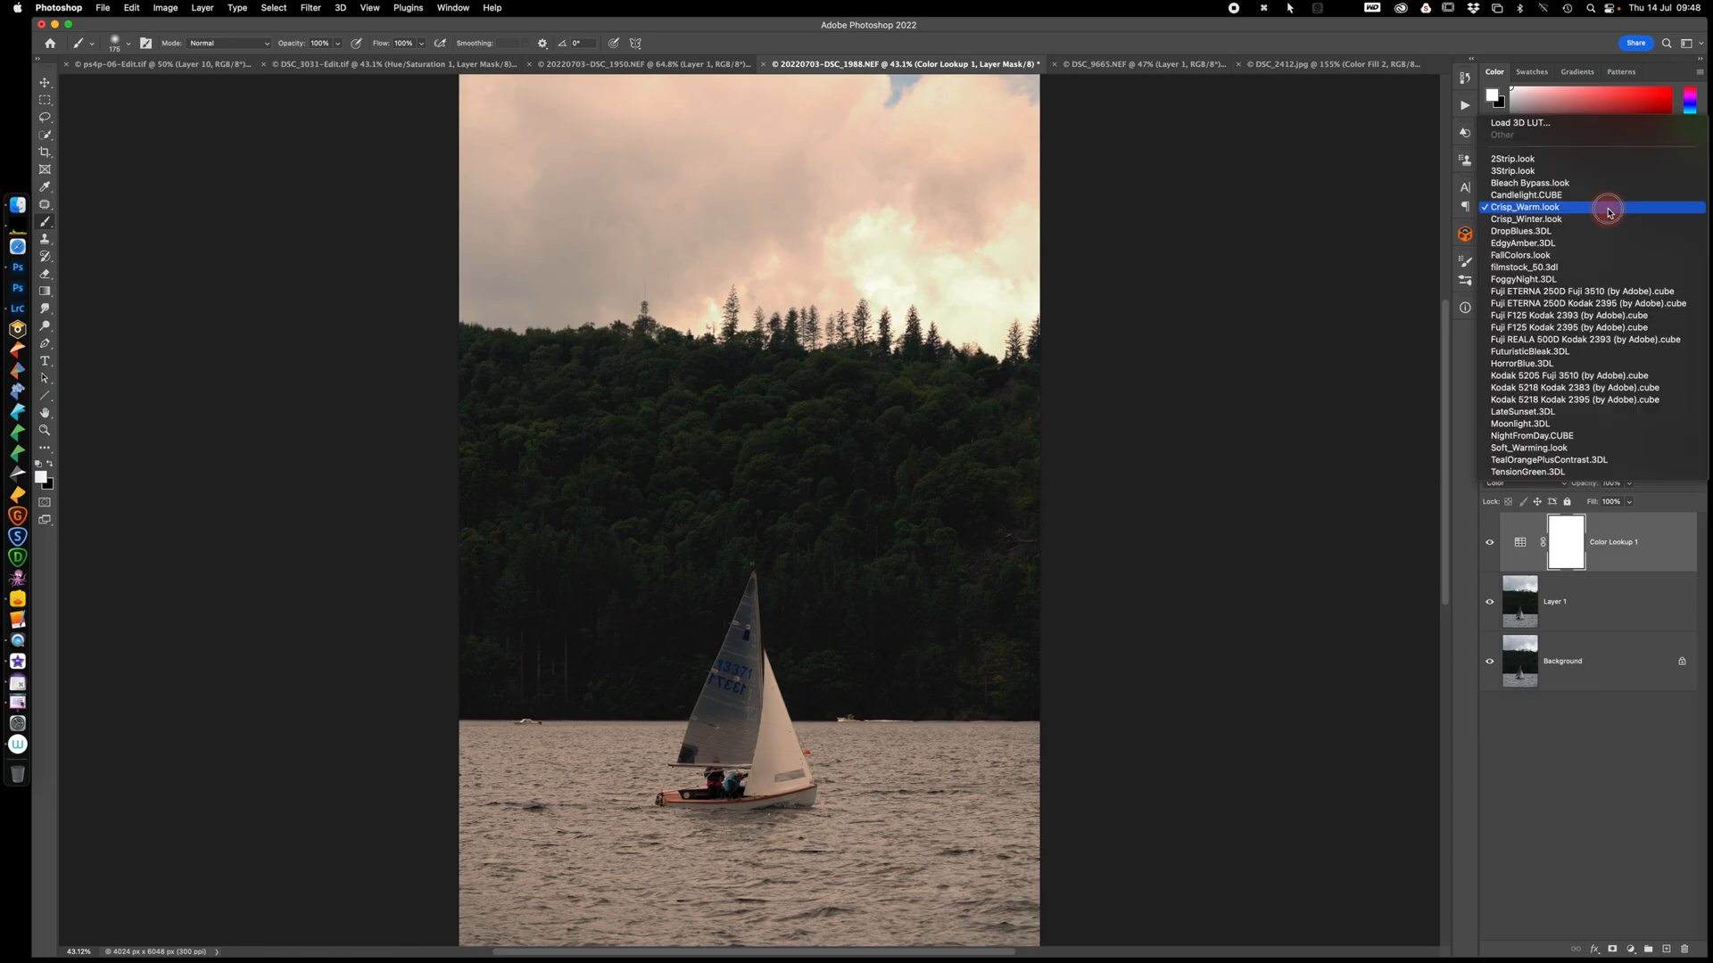
pyautogui.click(1568, 462)
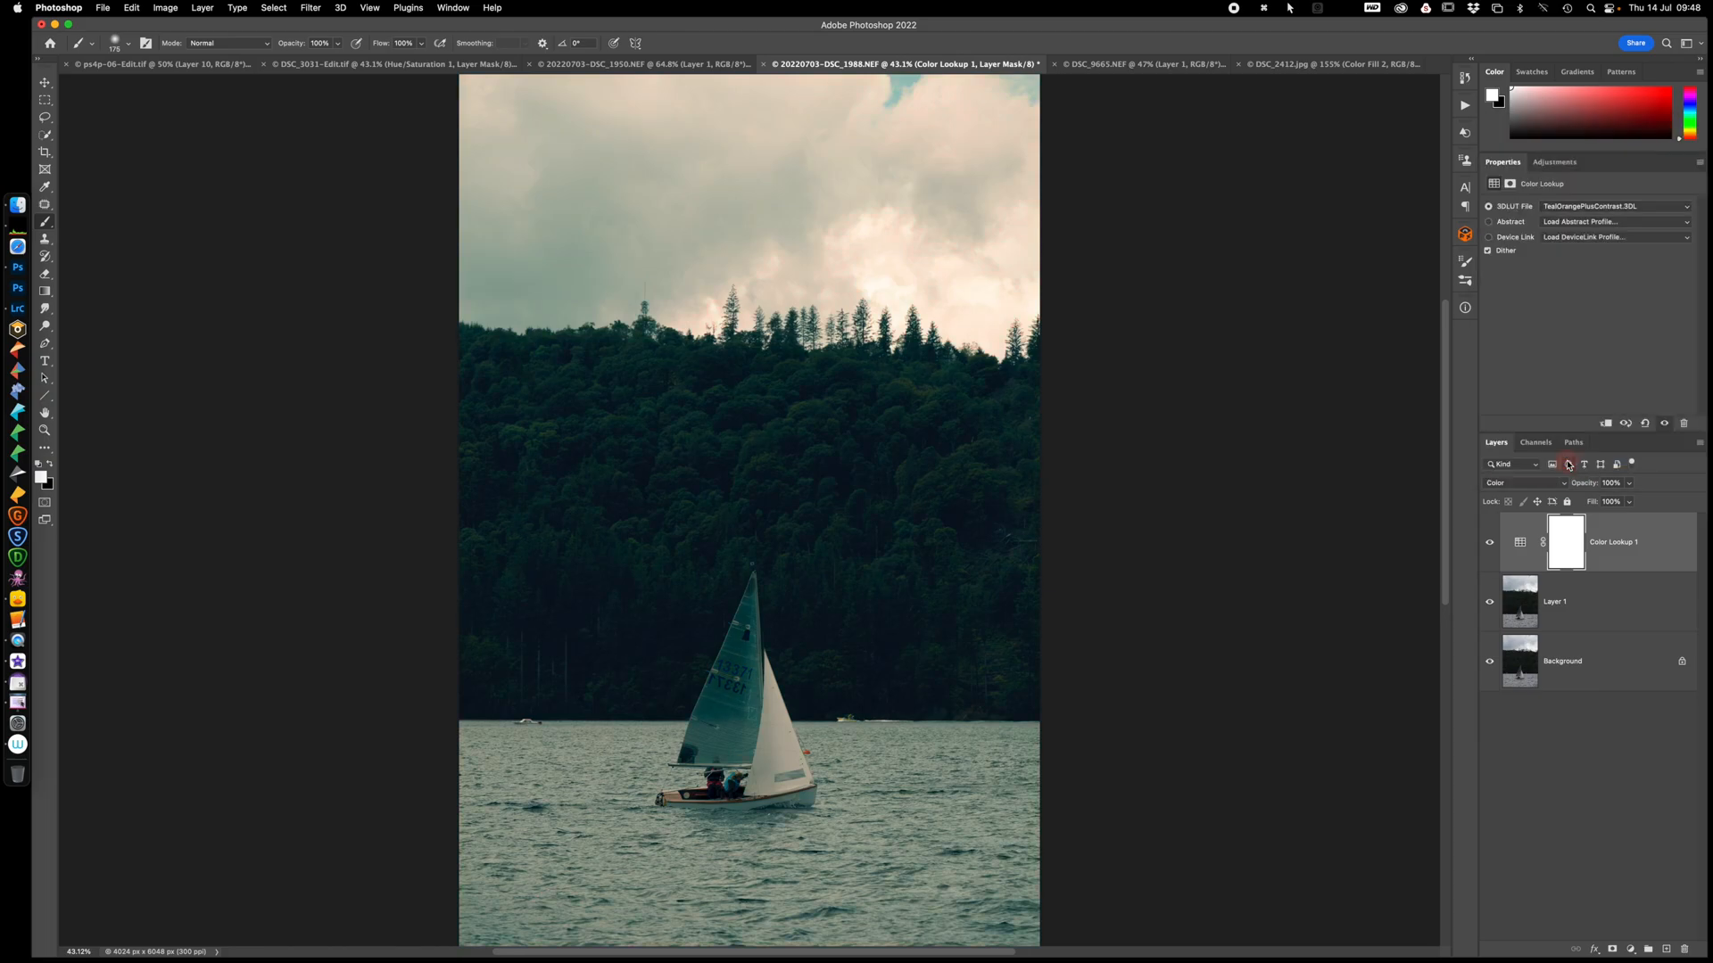
pyautogui.click(1519, 486)
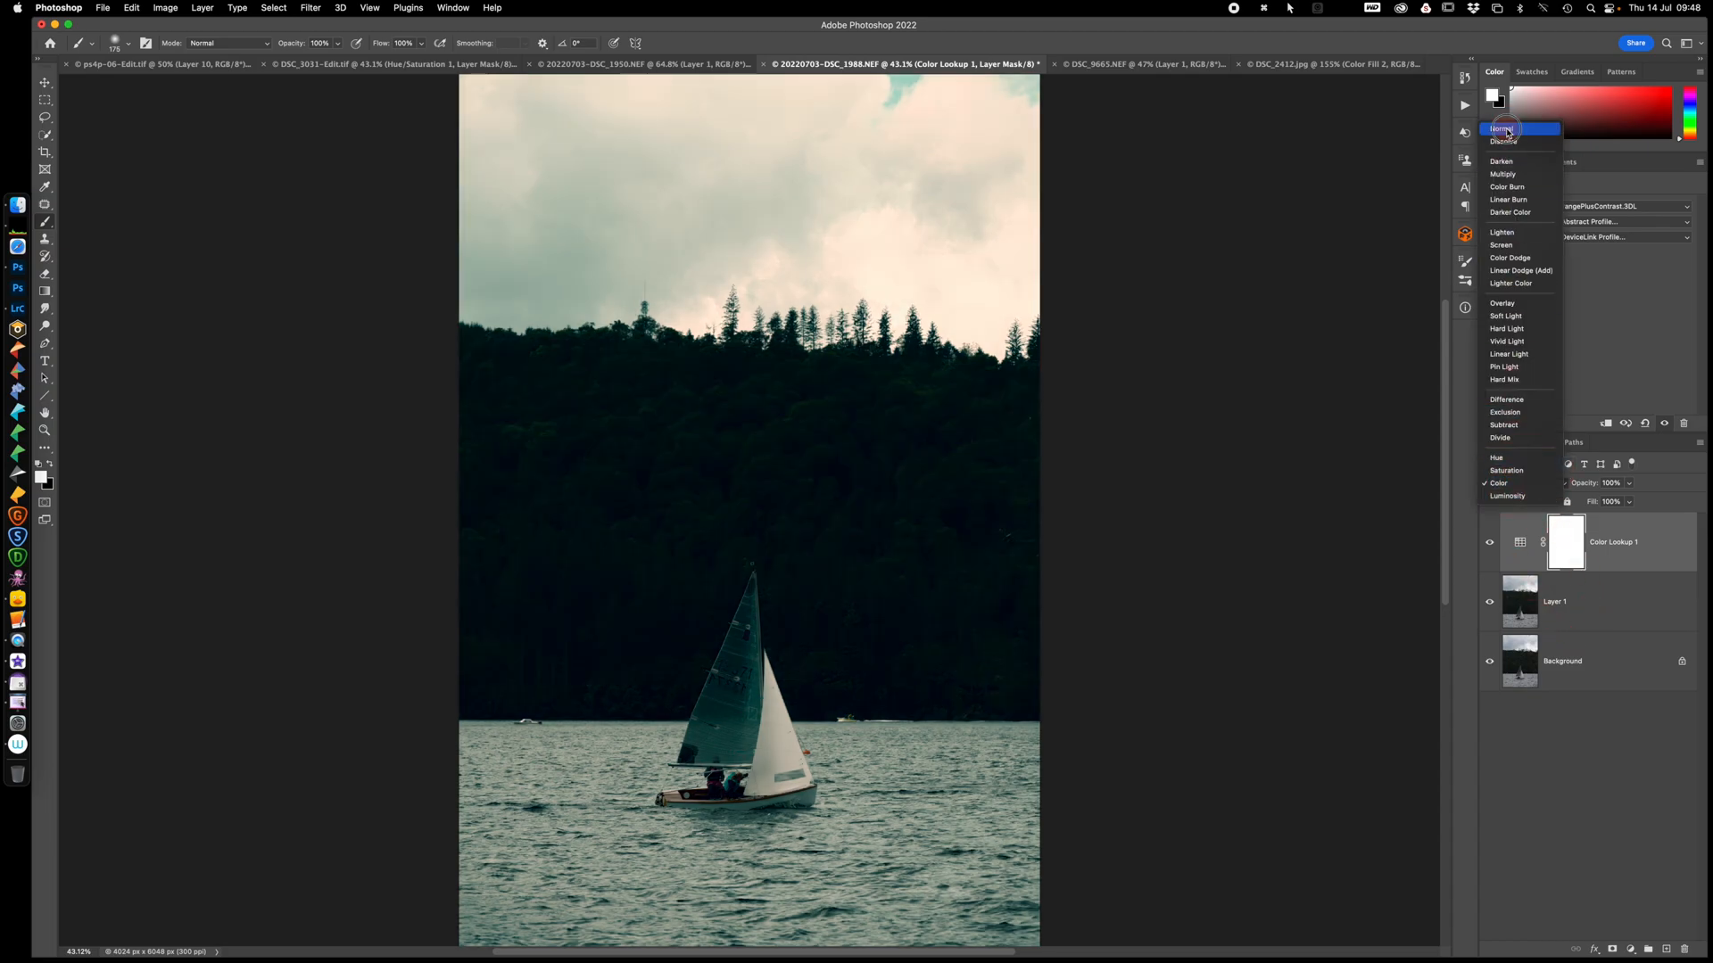
pyautogui.click(1508, 133)
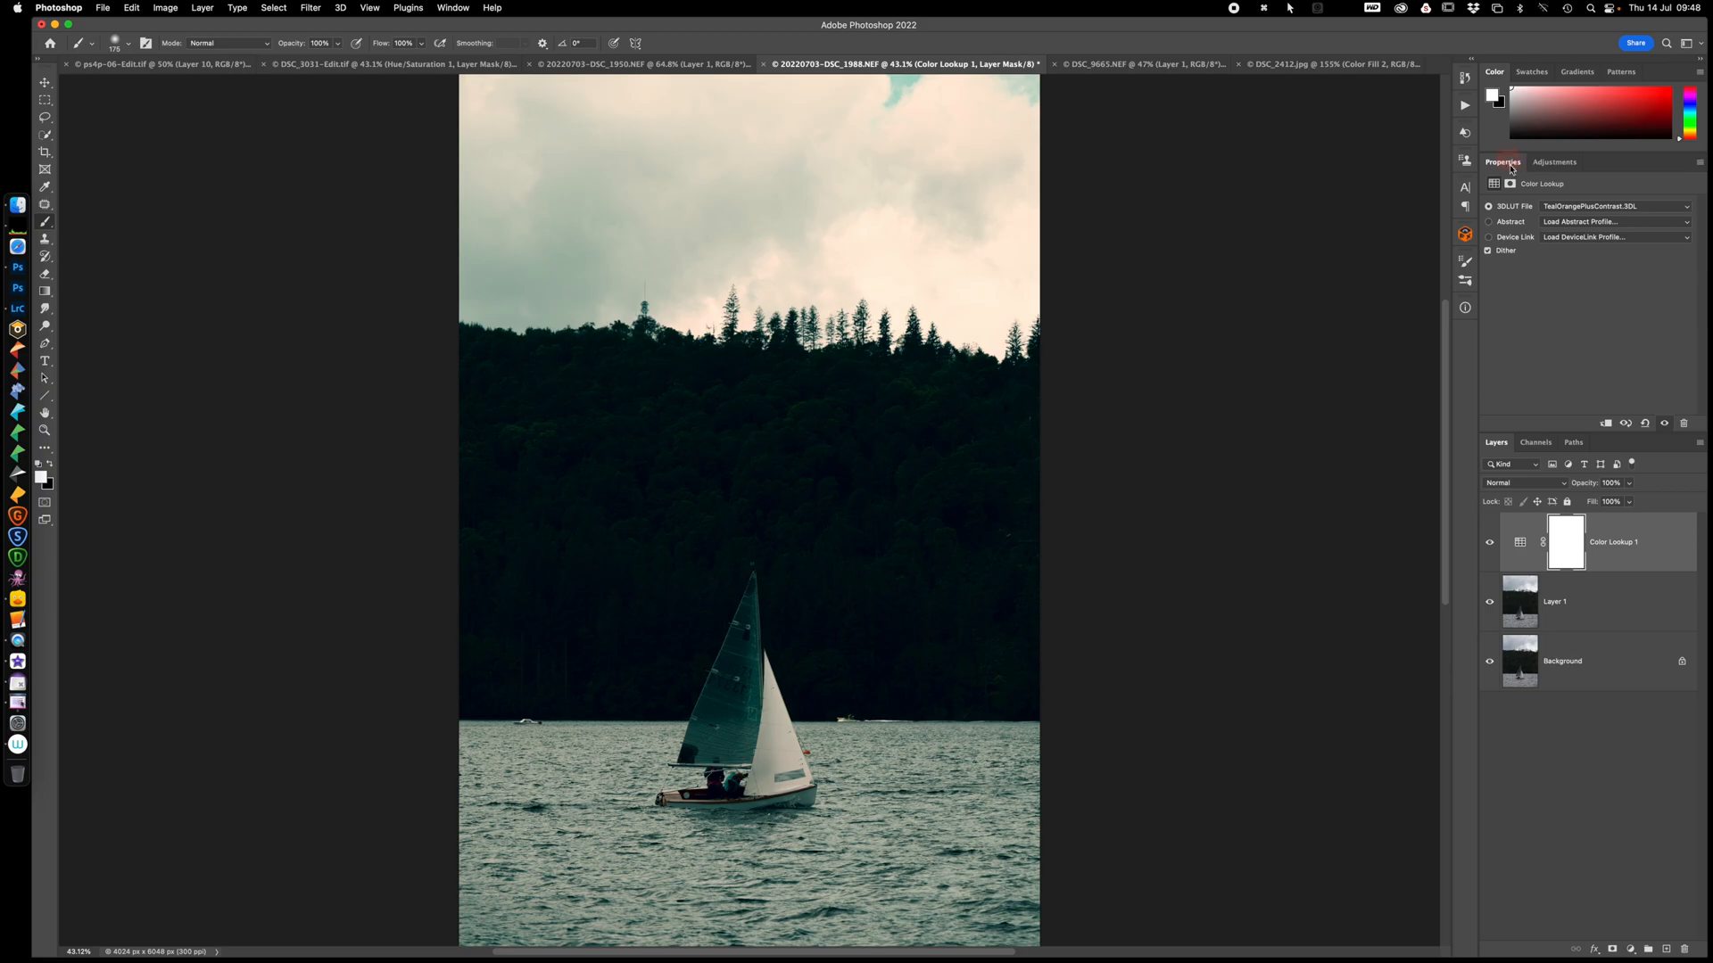
pyautogui.click(1525, 486)
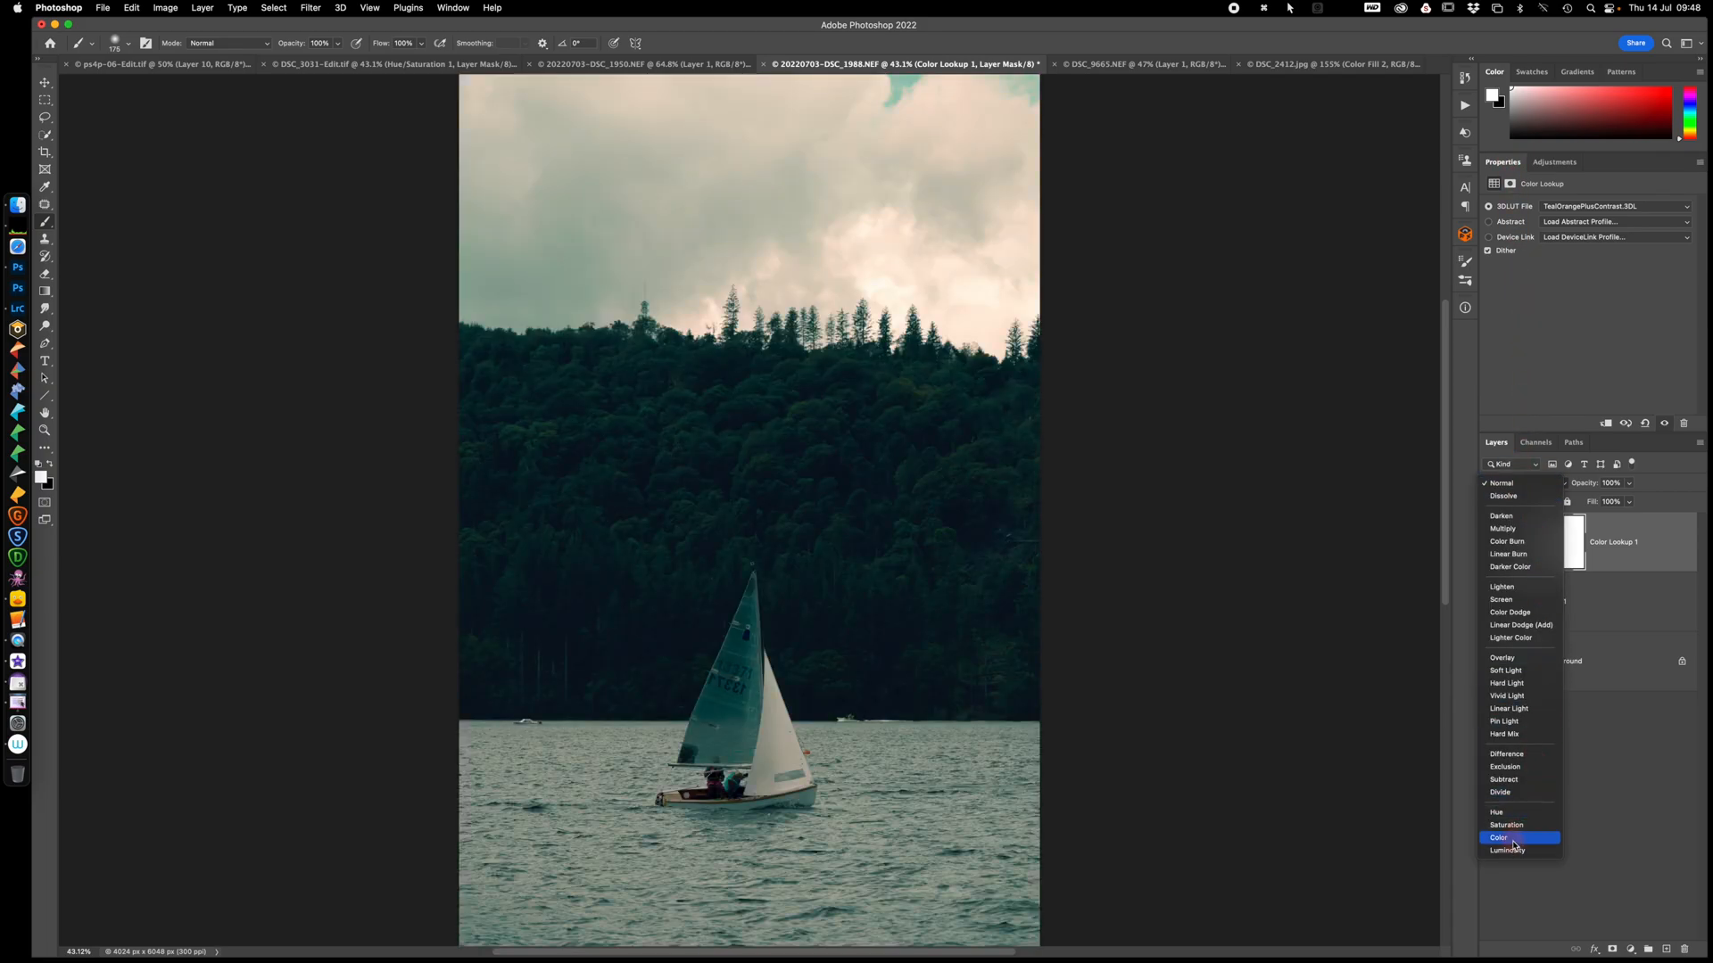
pyautogui.click(1514, 838)
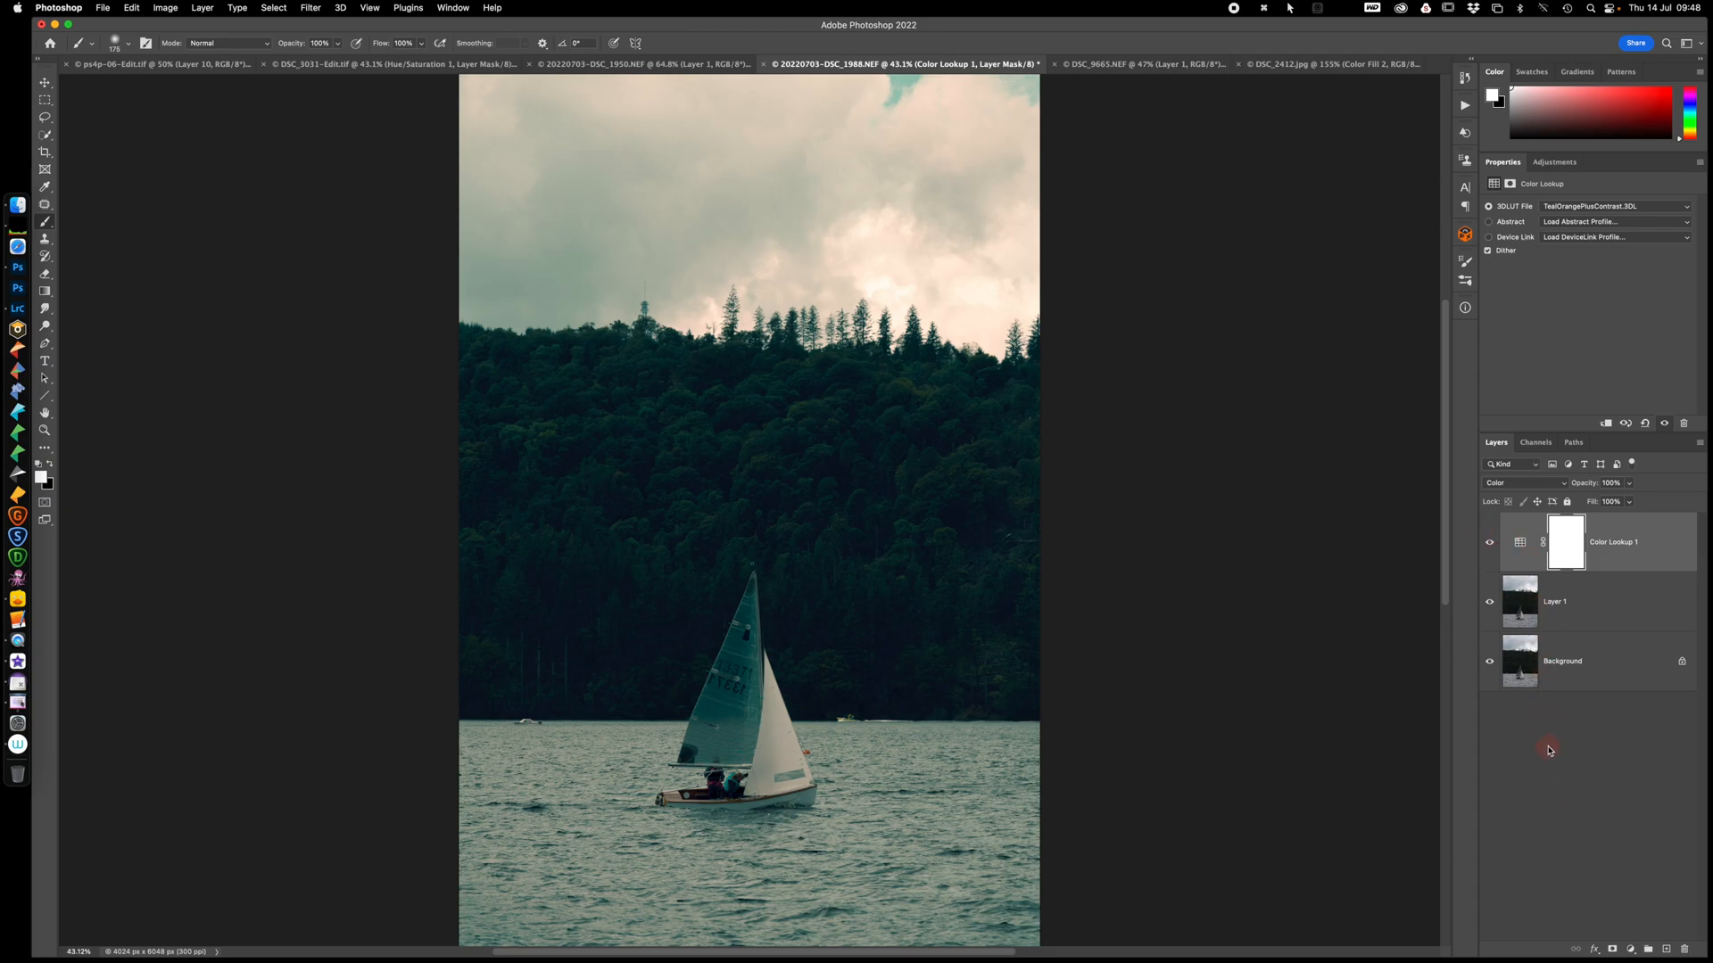
# Try the HorrorBlue.3DL lookup on the photo and return to Crisp_Warm.look
pyautogui.click(1637, 206)
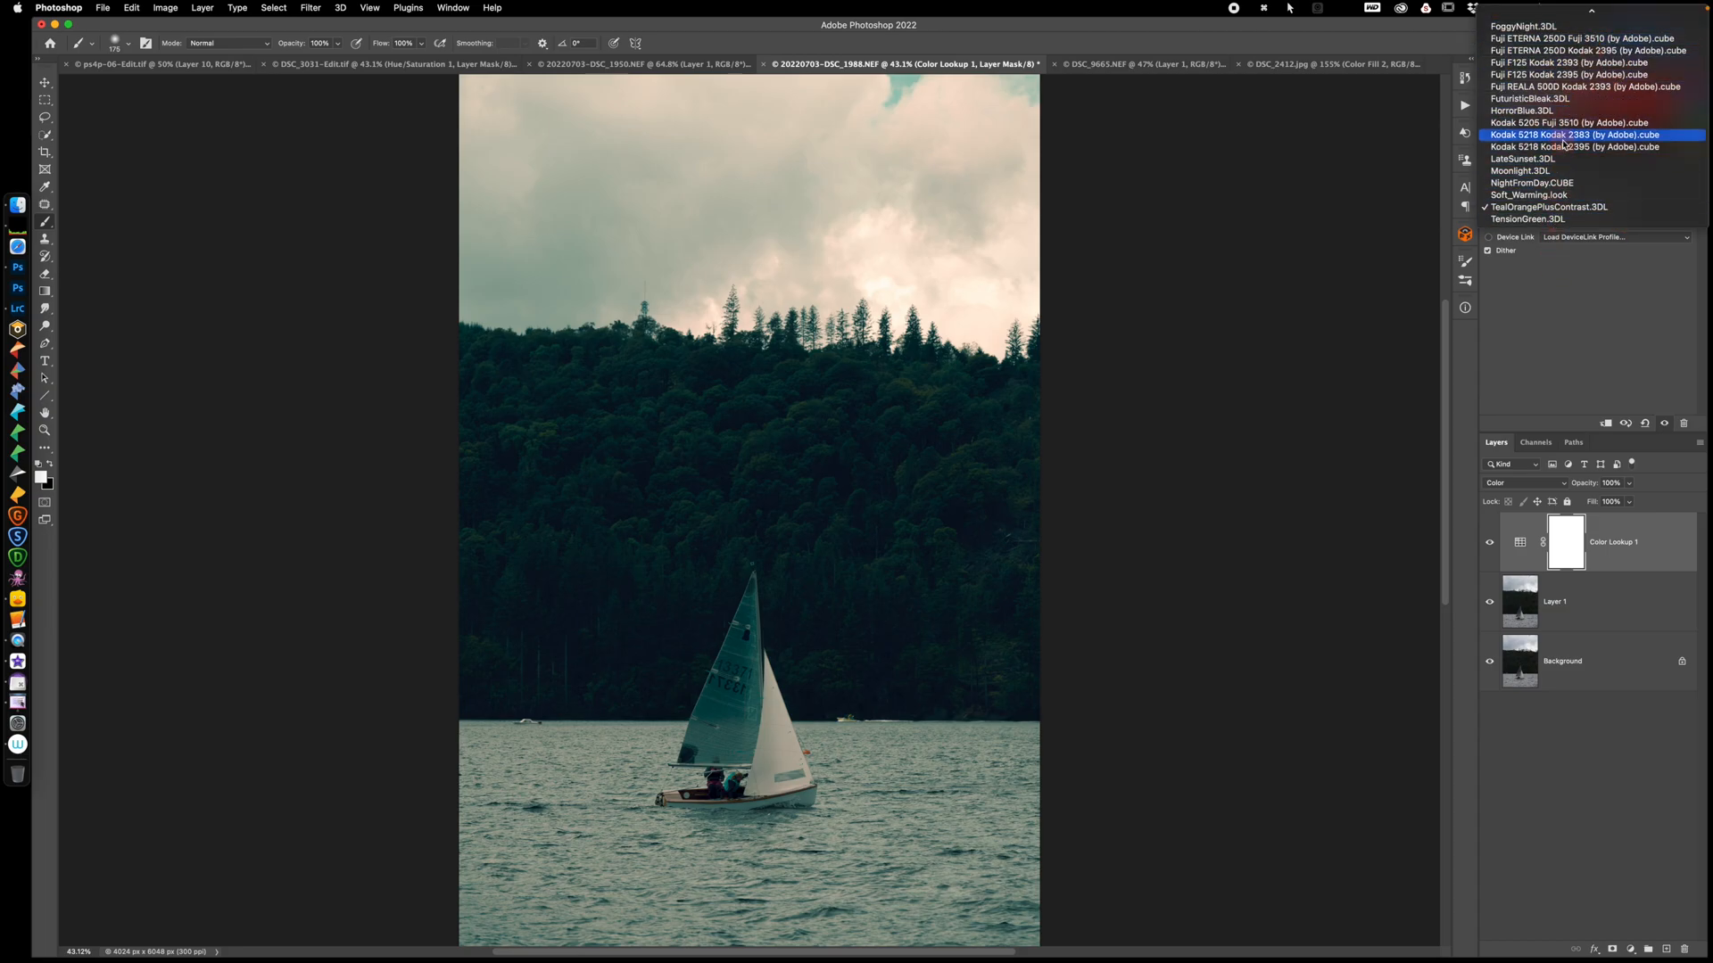
pyautogui.click(1560, 111)
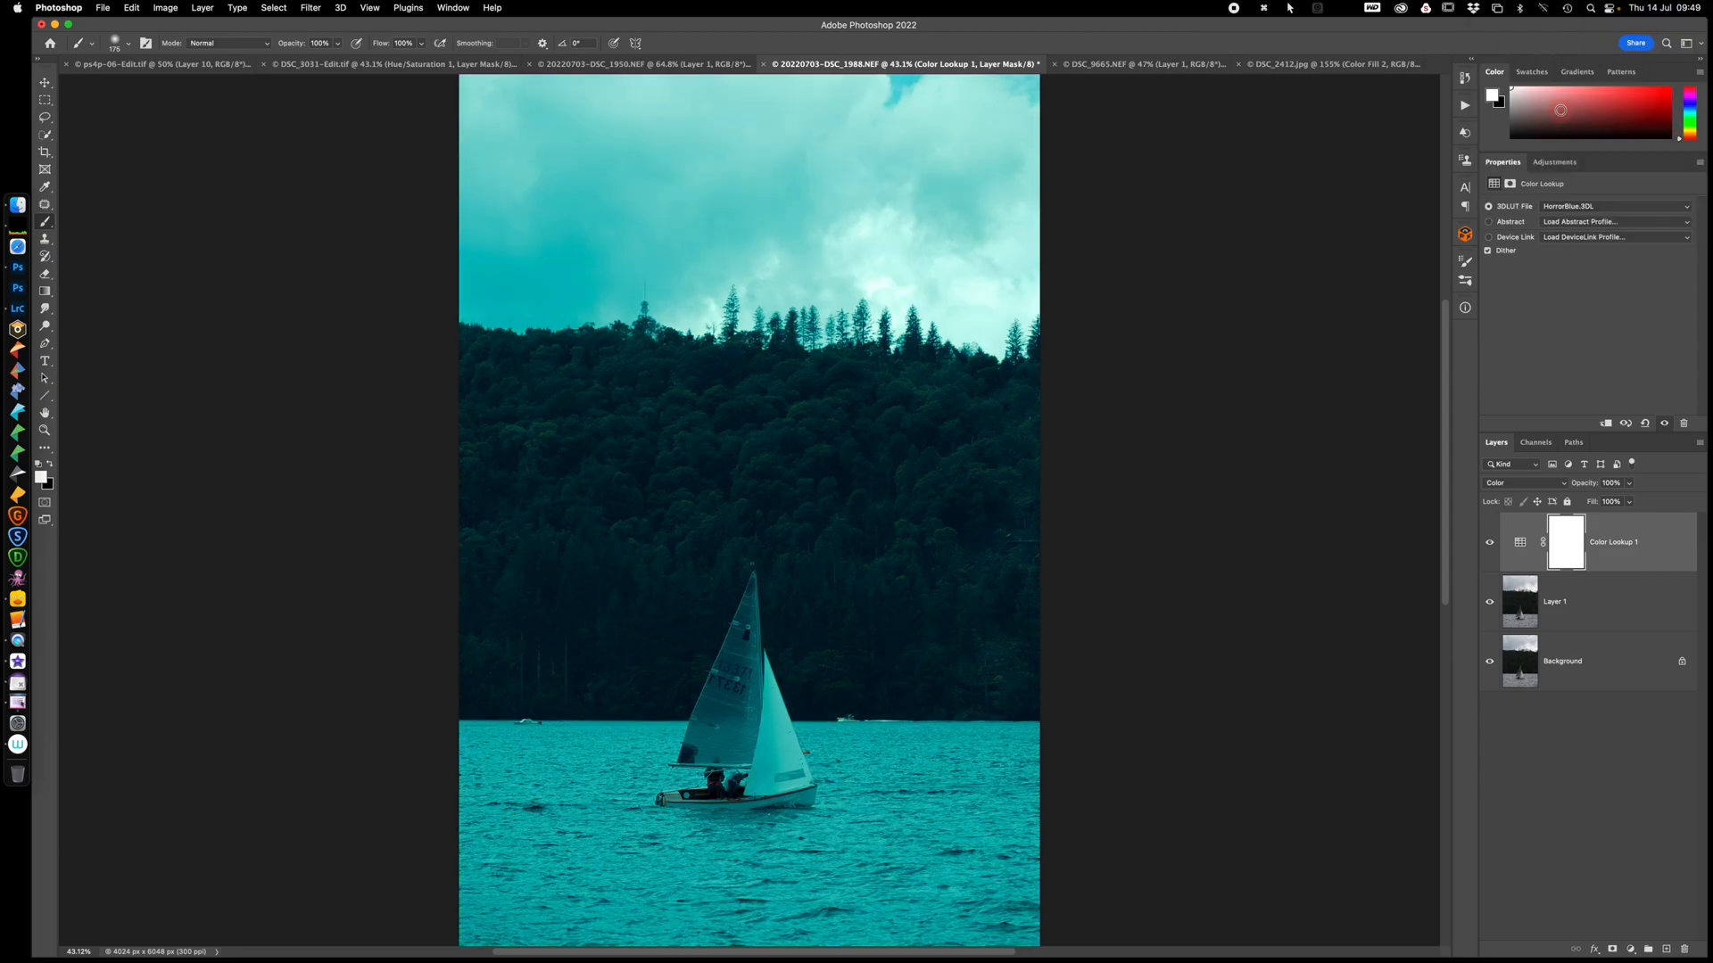
pyautogui.click(1591, 208)
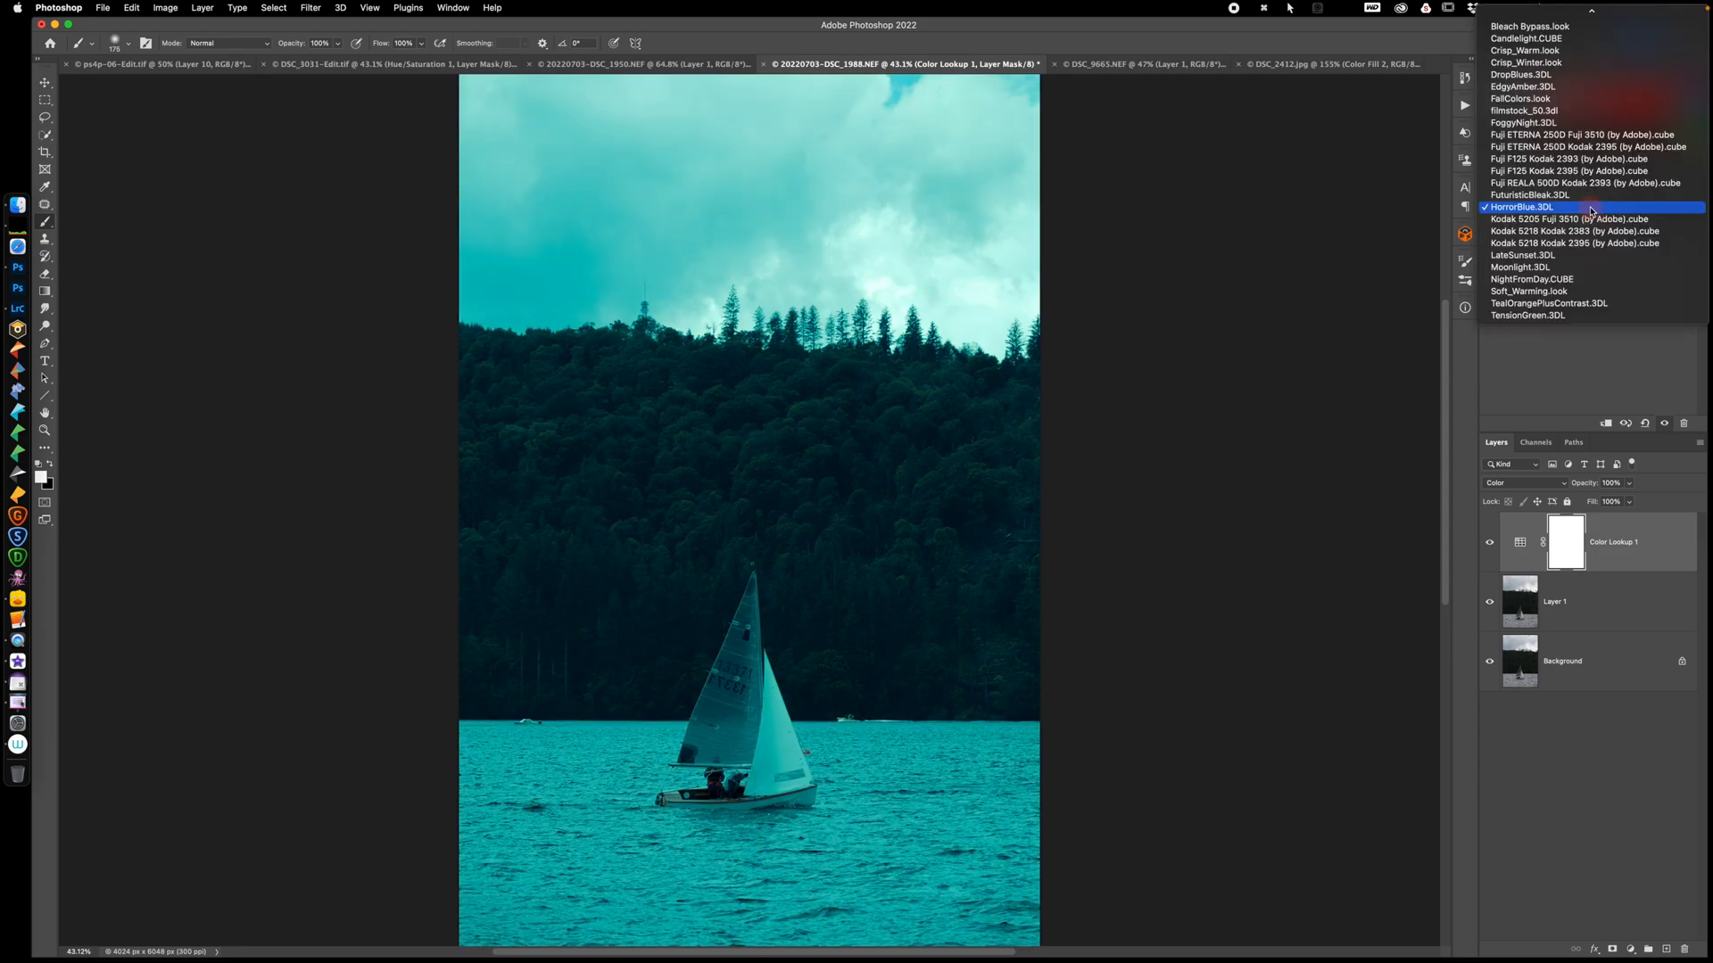
pyautogui.click(1561, 51)
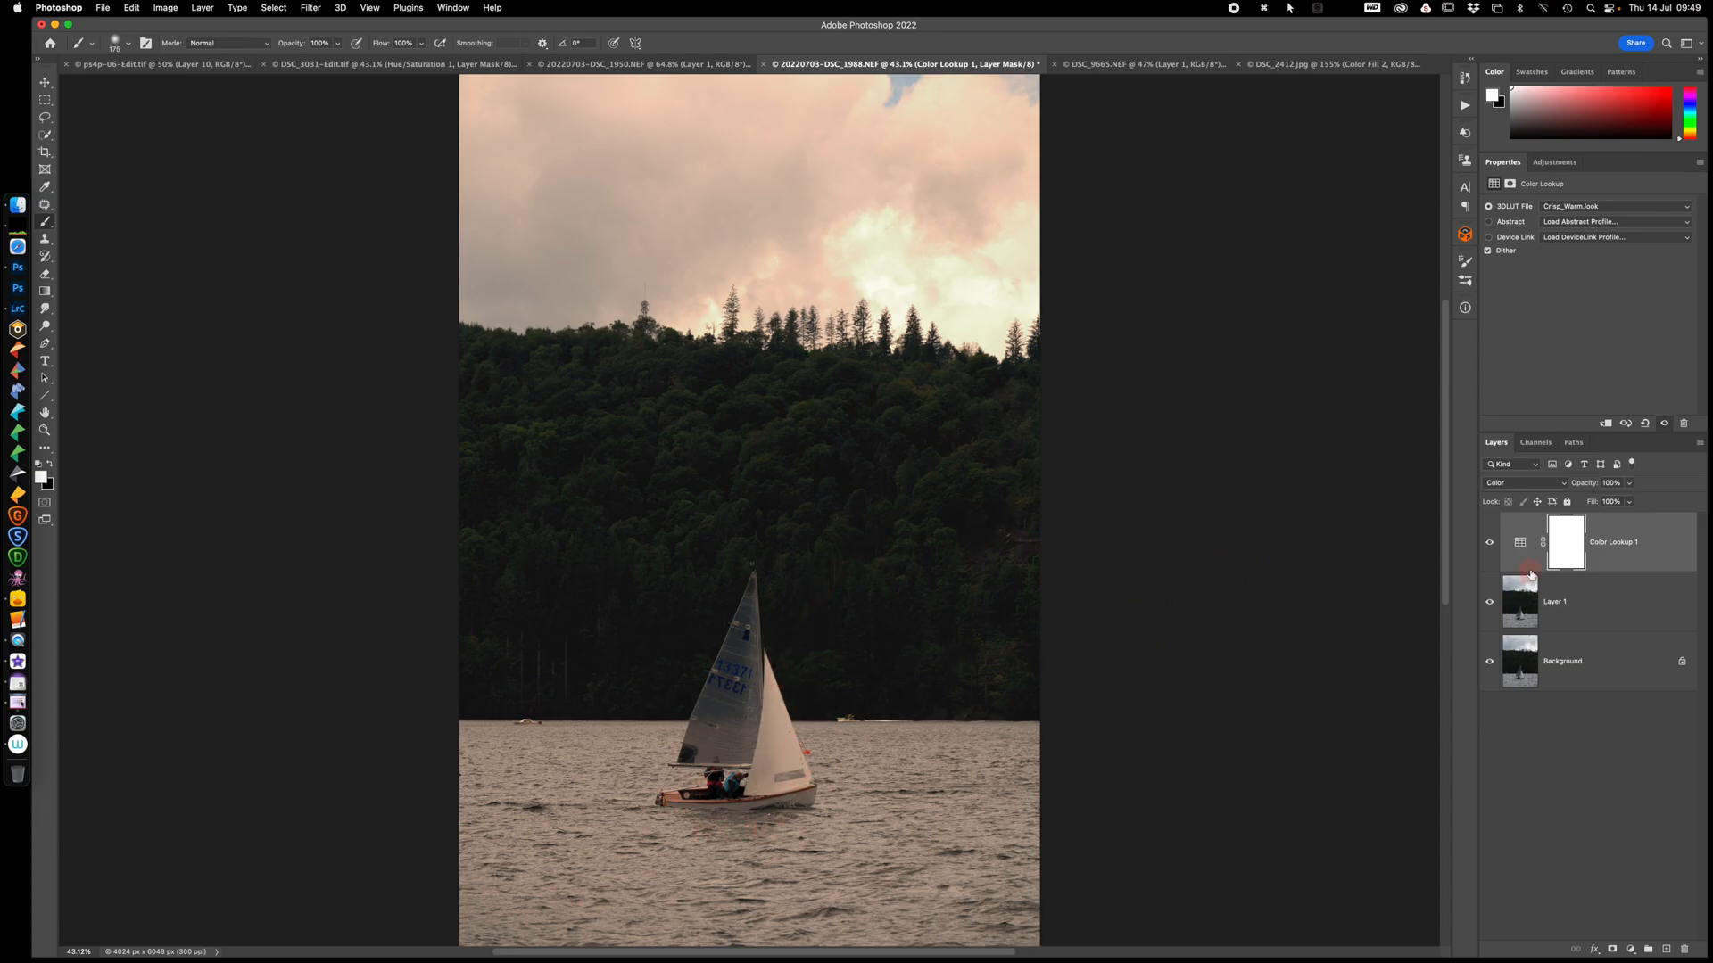
# Delete the Color Lookup adjustment layer
pyautogui.click(1668, 548)
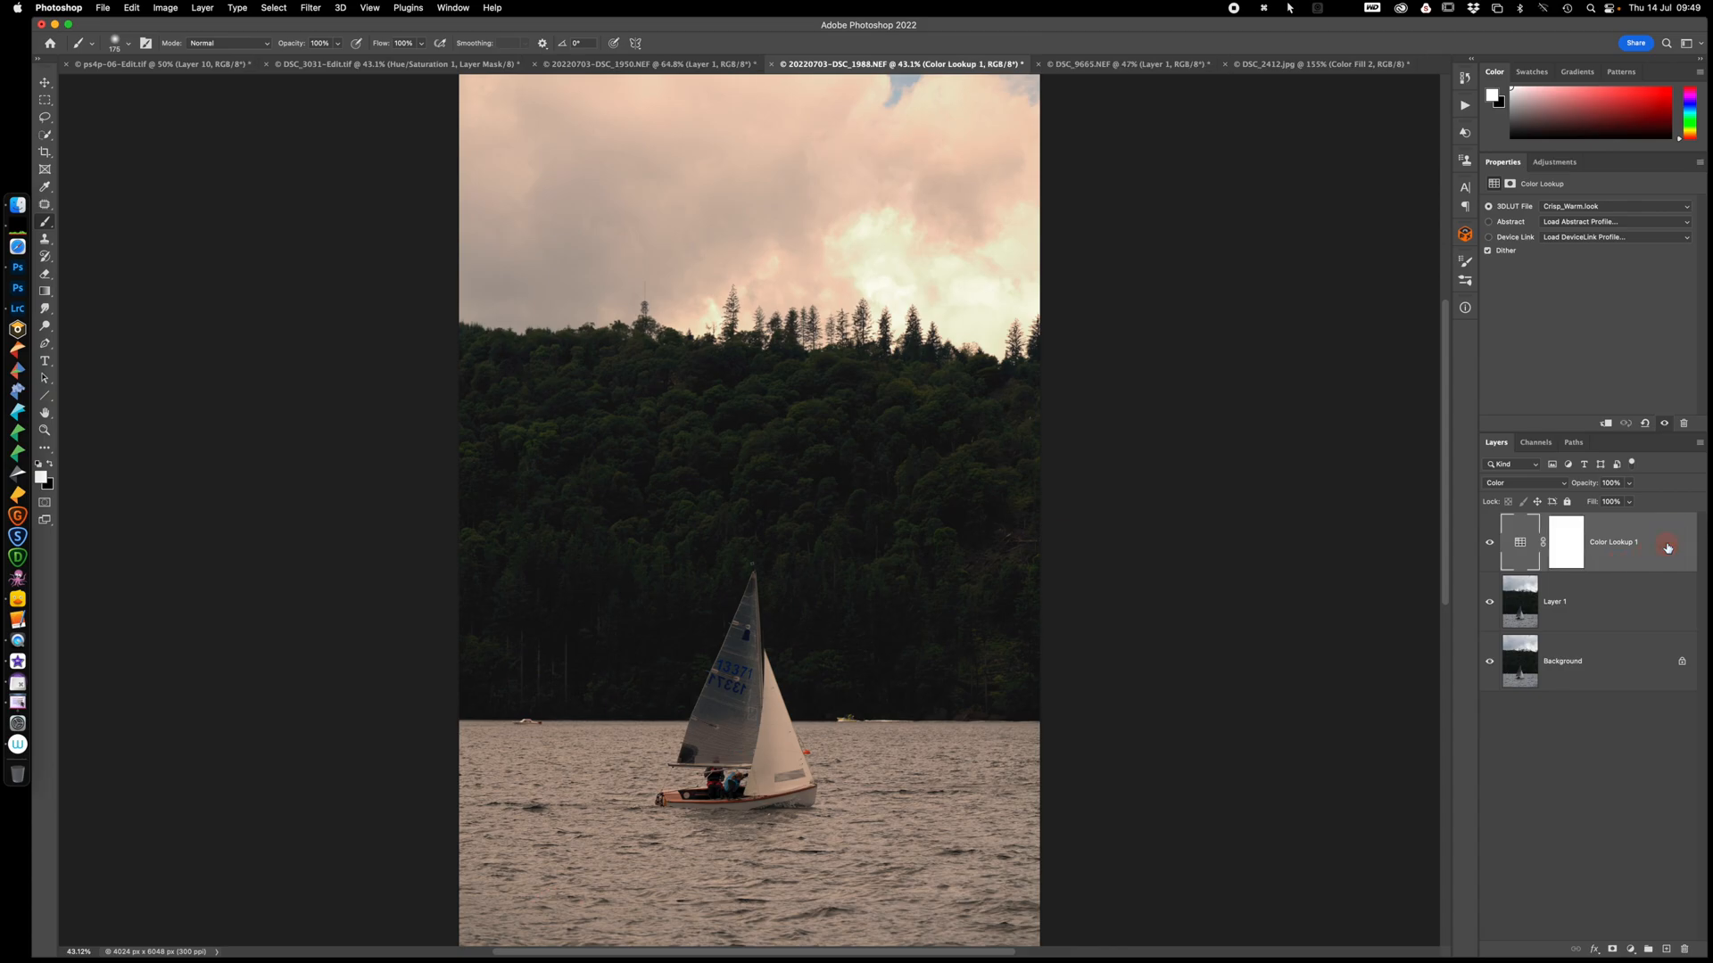
pyautogui.press('BackSpace')
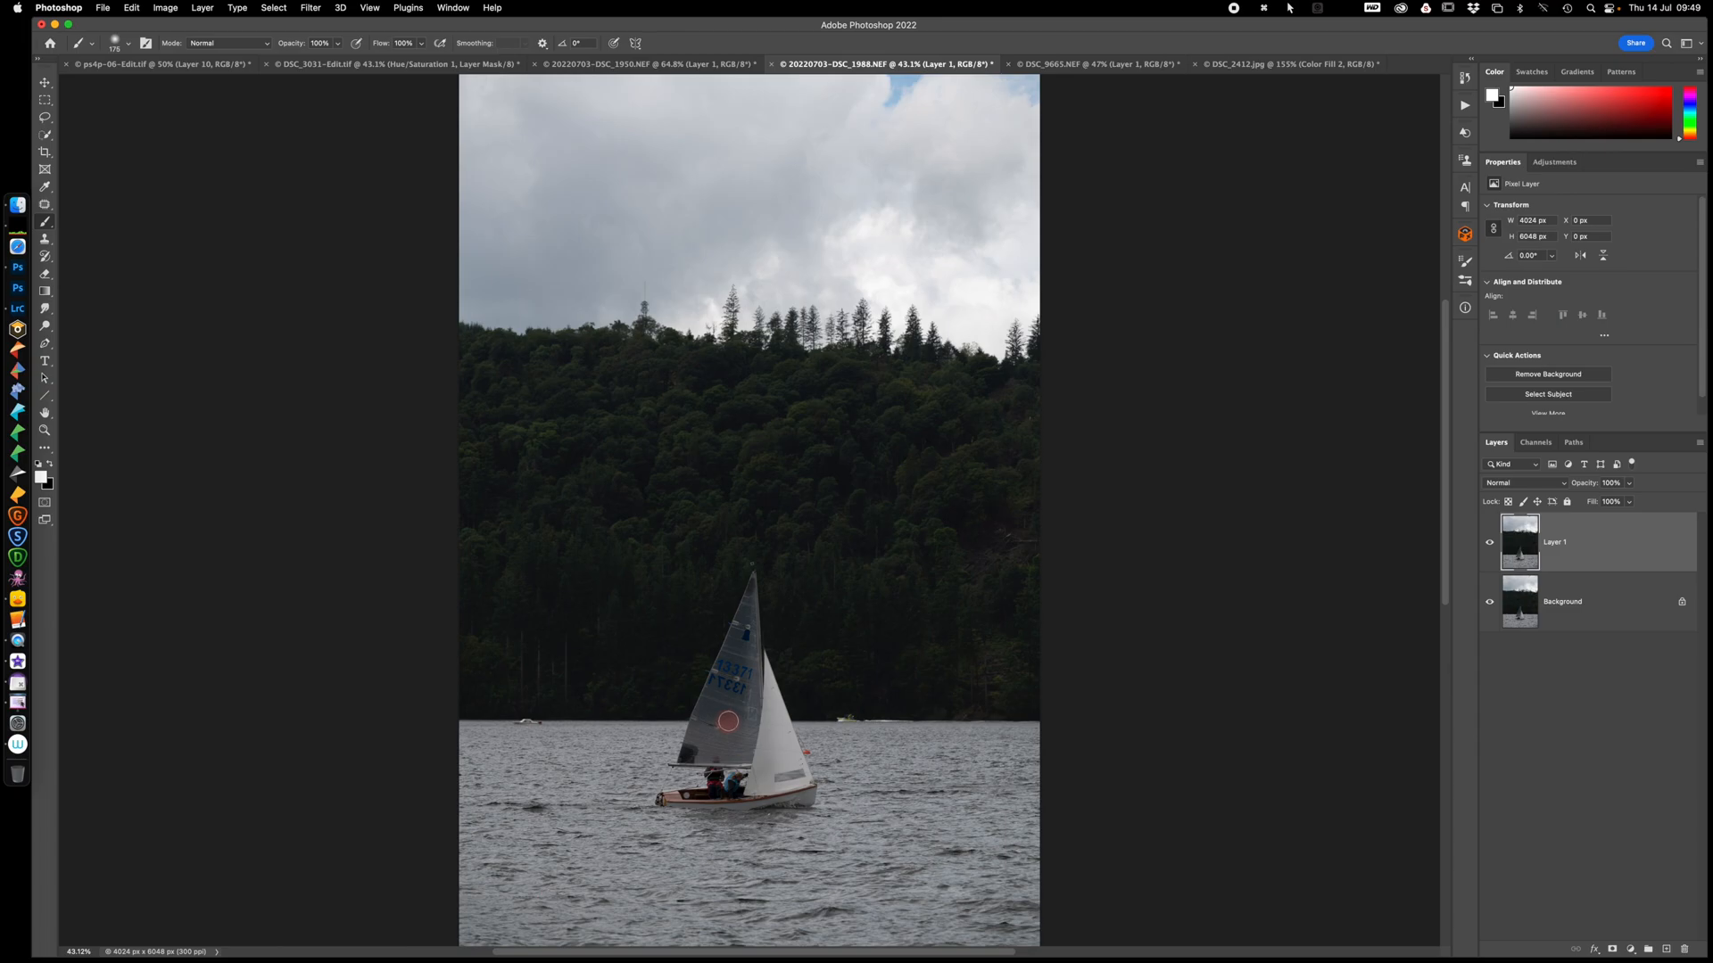
# Select the sailboat on Layer 1 automatically with Select Subject
pyautogui.press('w')
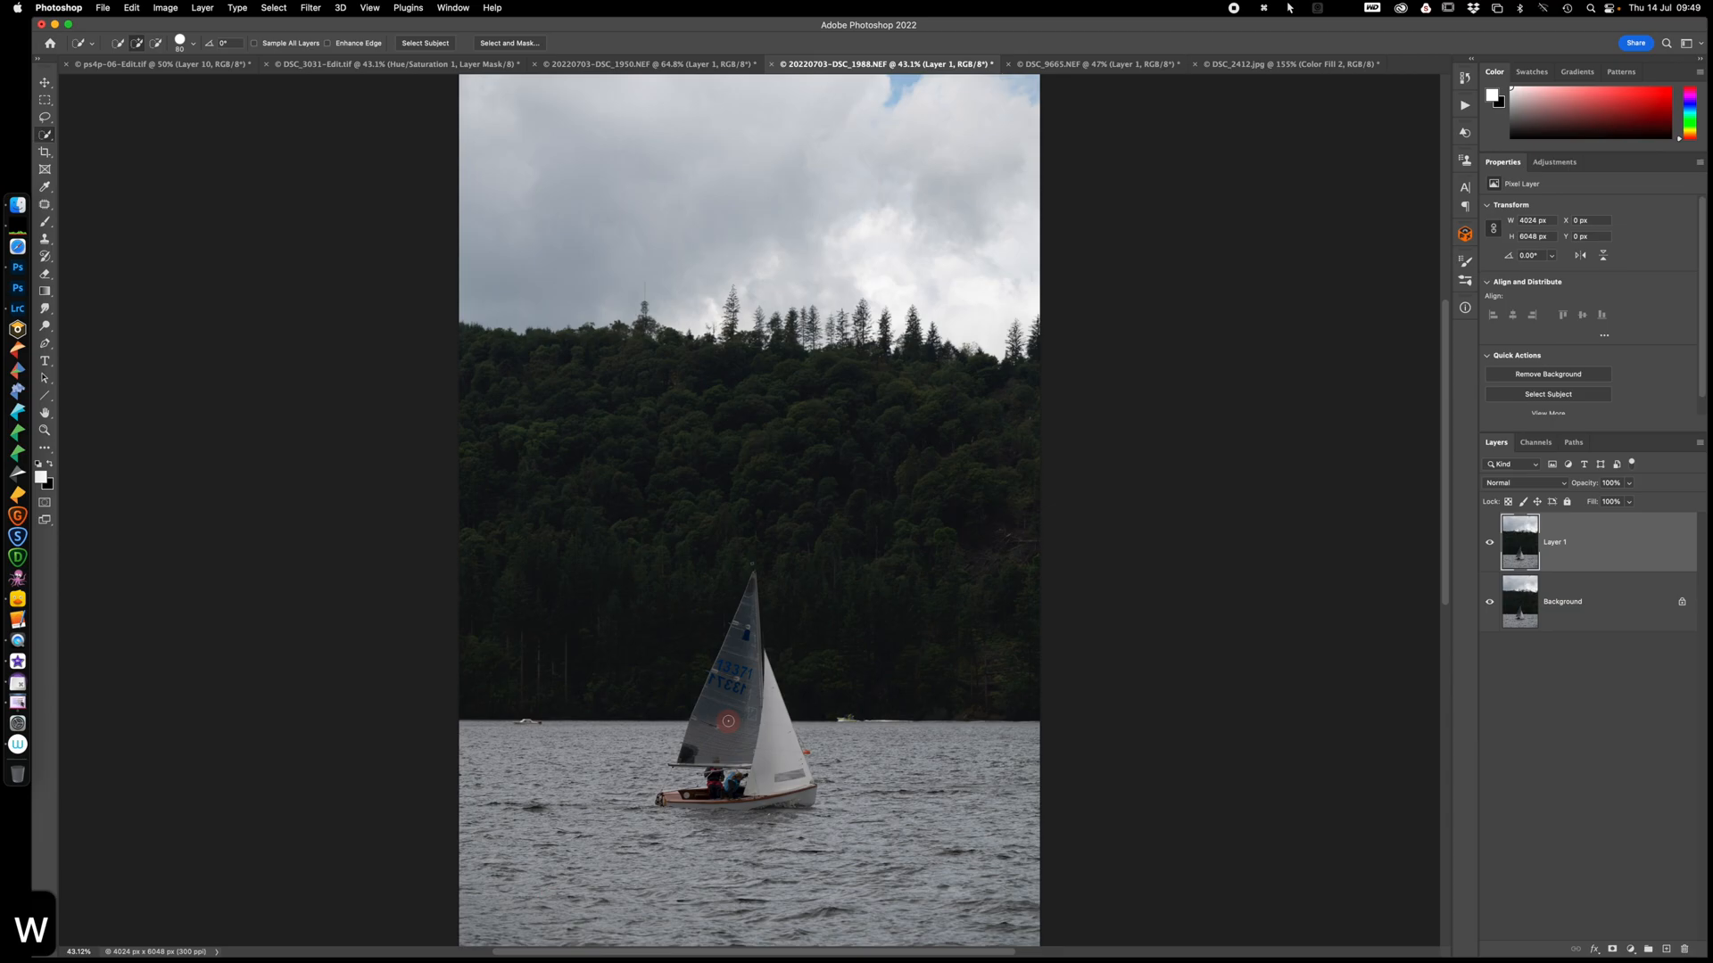
pyautogui.click(427, 45)
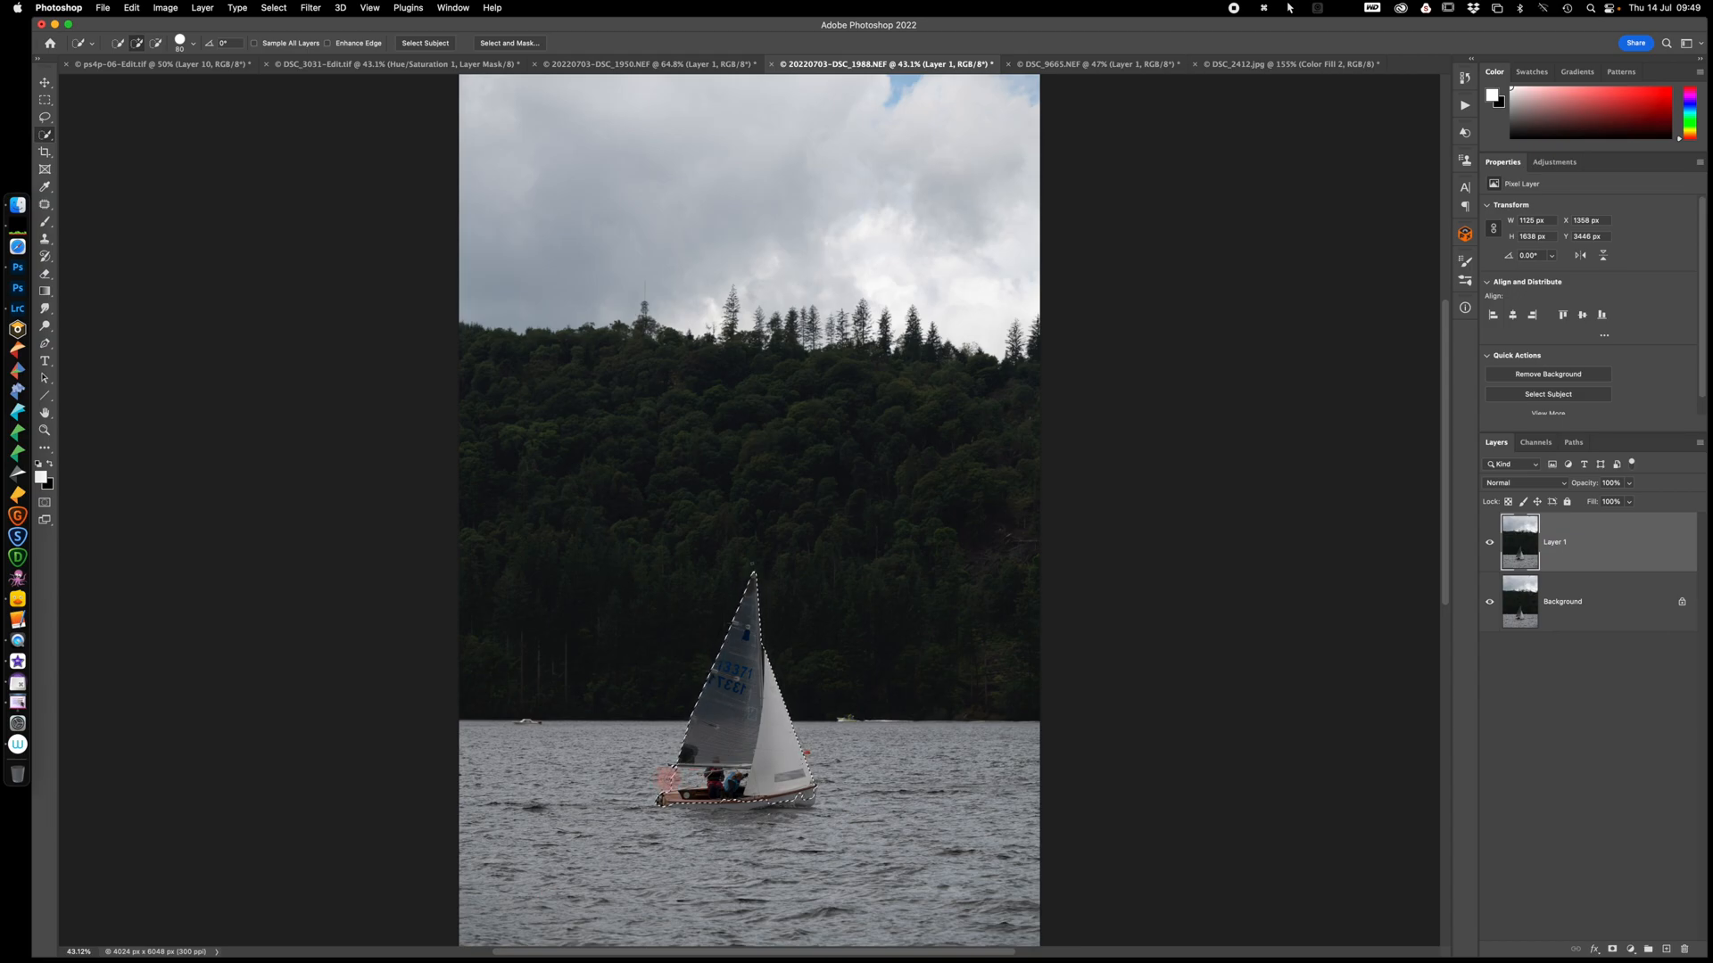
# Clear the sailboat selection, try outlining the boat freehand with the Lasso tool, and deselect it
pyautogui.click(43, 138)
pyautogui.click(45, 117)
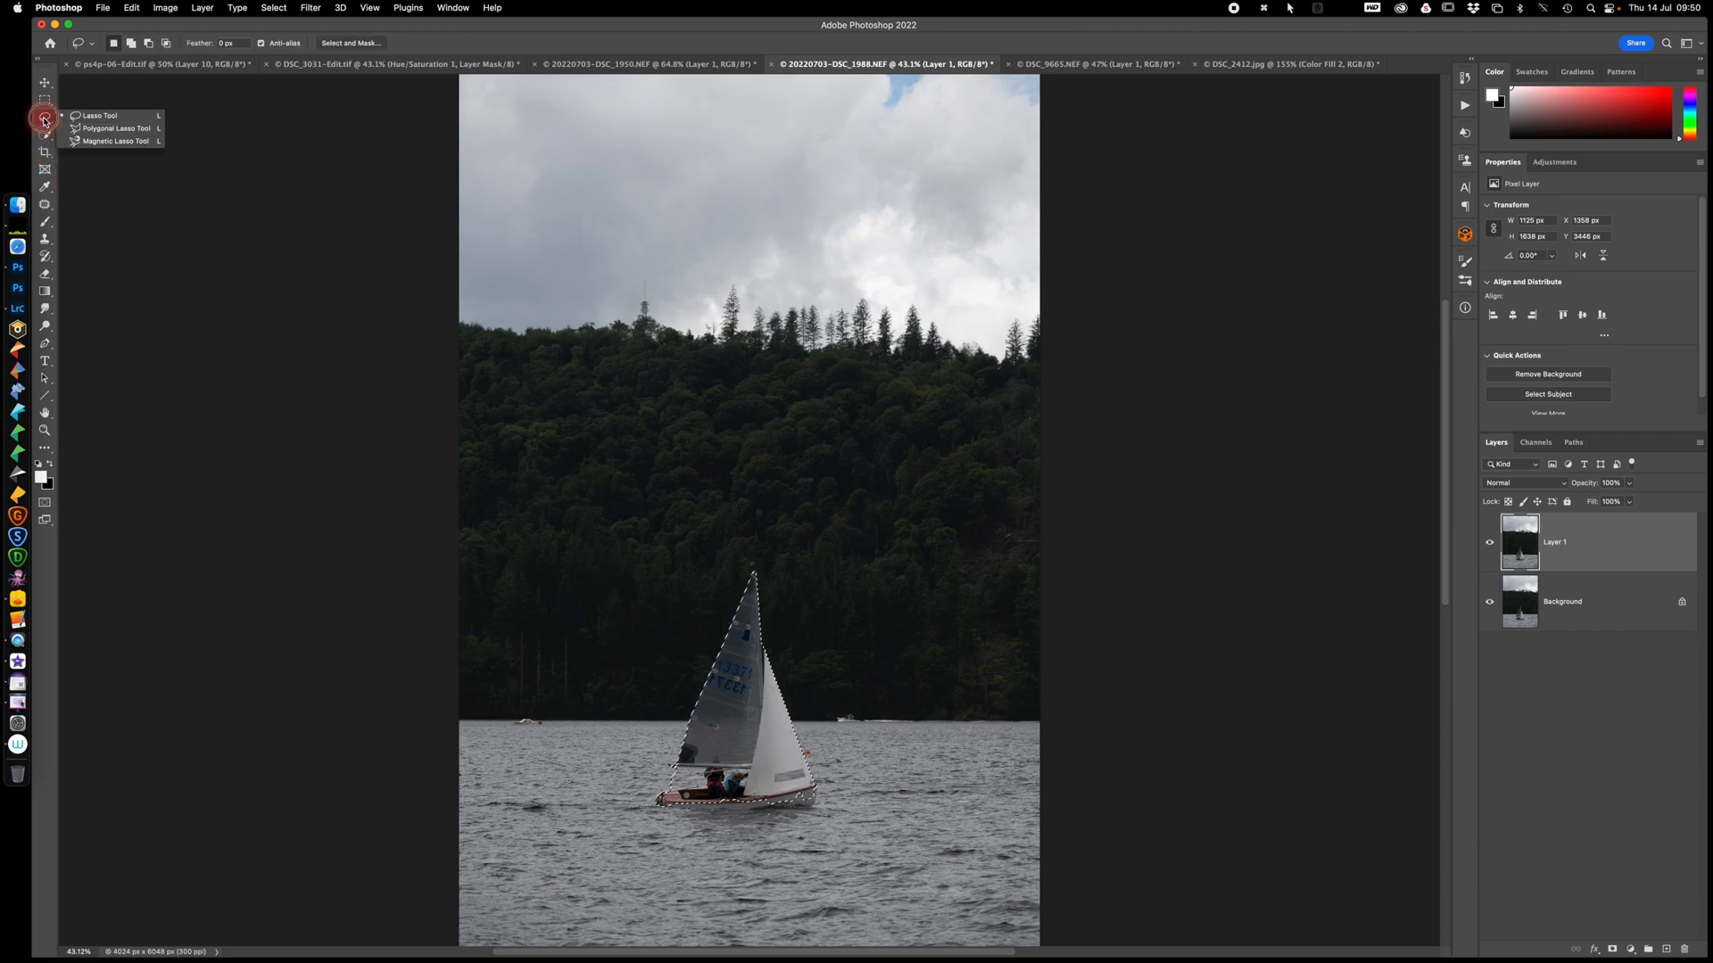
pyautogui.click(90, 117)
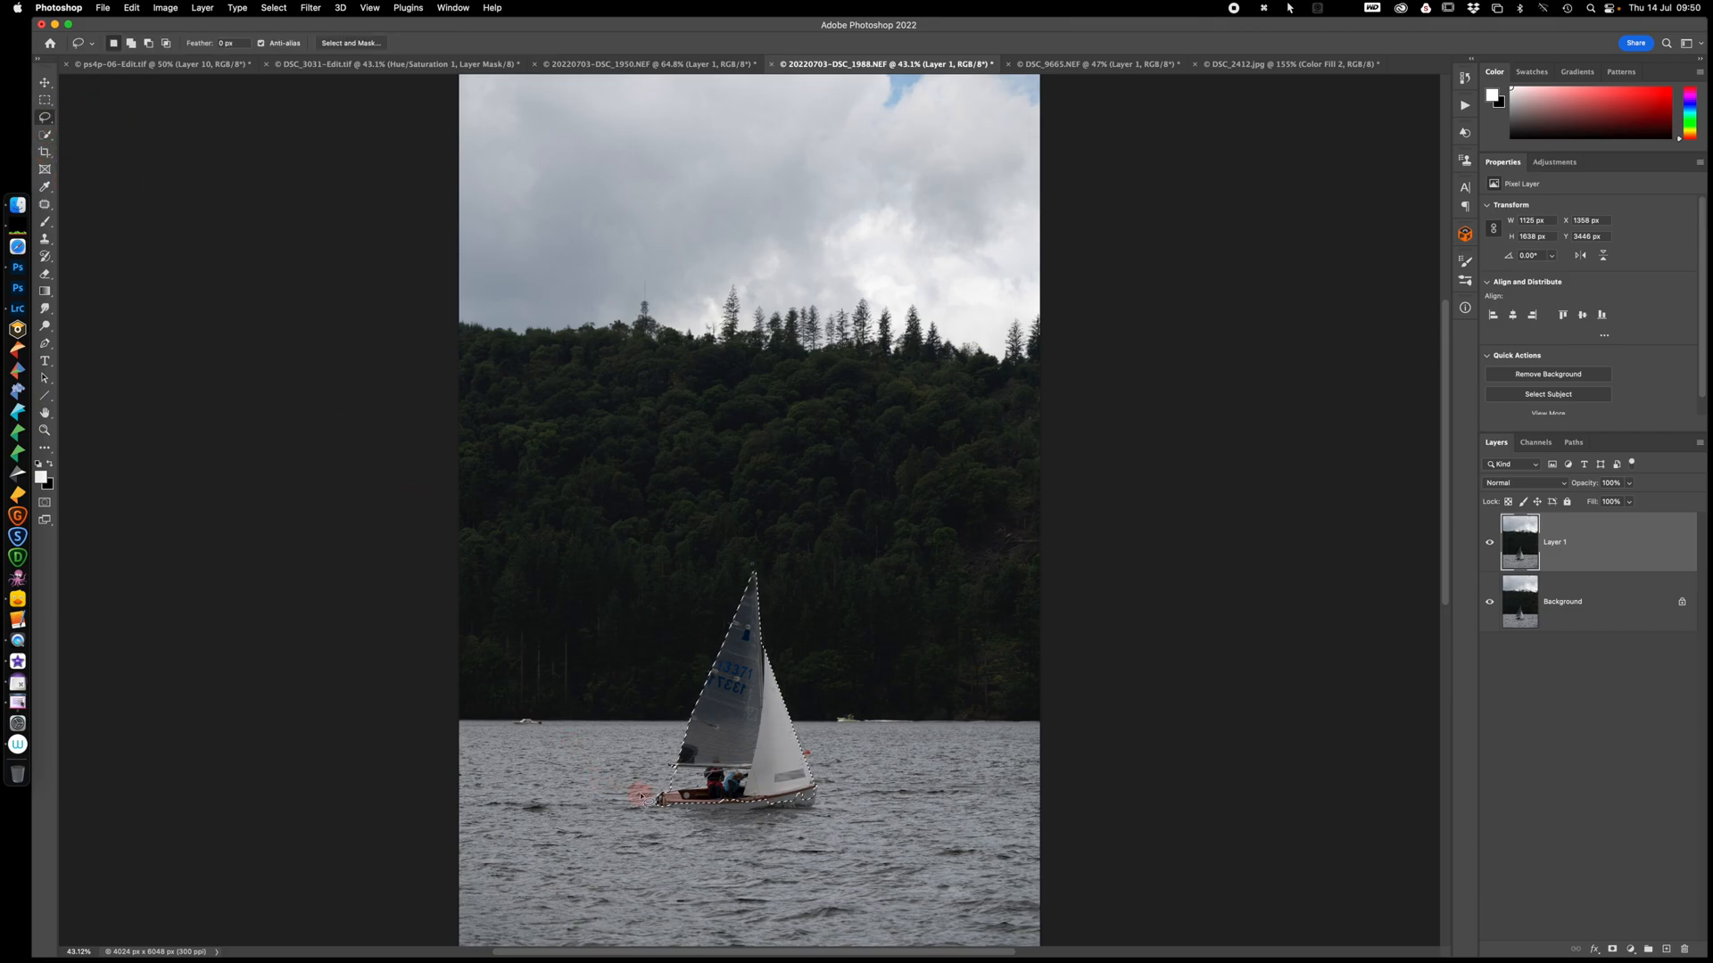
pyautogui.press('super+d')
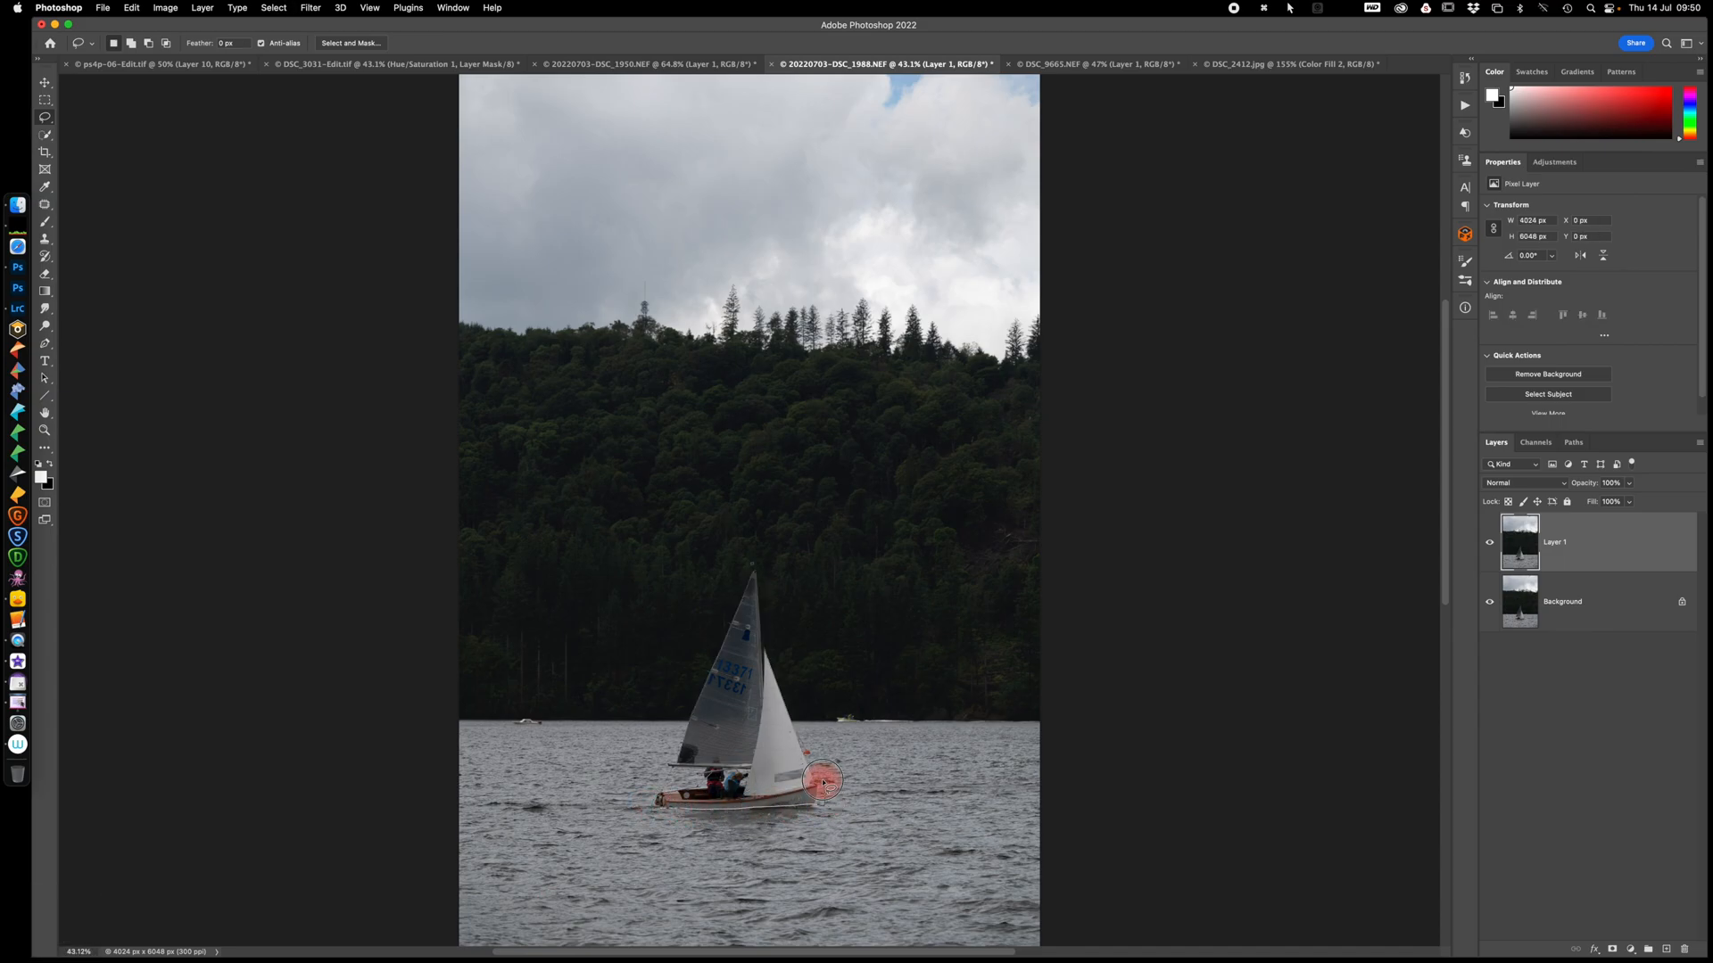
pyautogui.moveTo(767, 616)
pyautogui.mouseDown()
pyautogui.moveTo(750, 553)
pyautogui.moveTo(661, 769)
pyautogui.moveTo(690, 783)
pyautogui.moveTo(644, 799)
pyautogui.moveTo(703, 814)
pyautogui.mouseUp()
pyautogui.press('super+d')
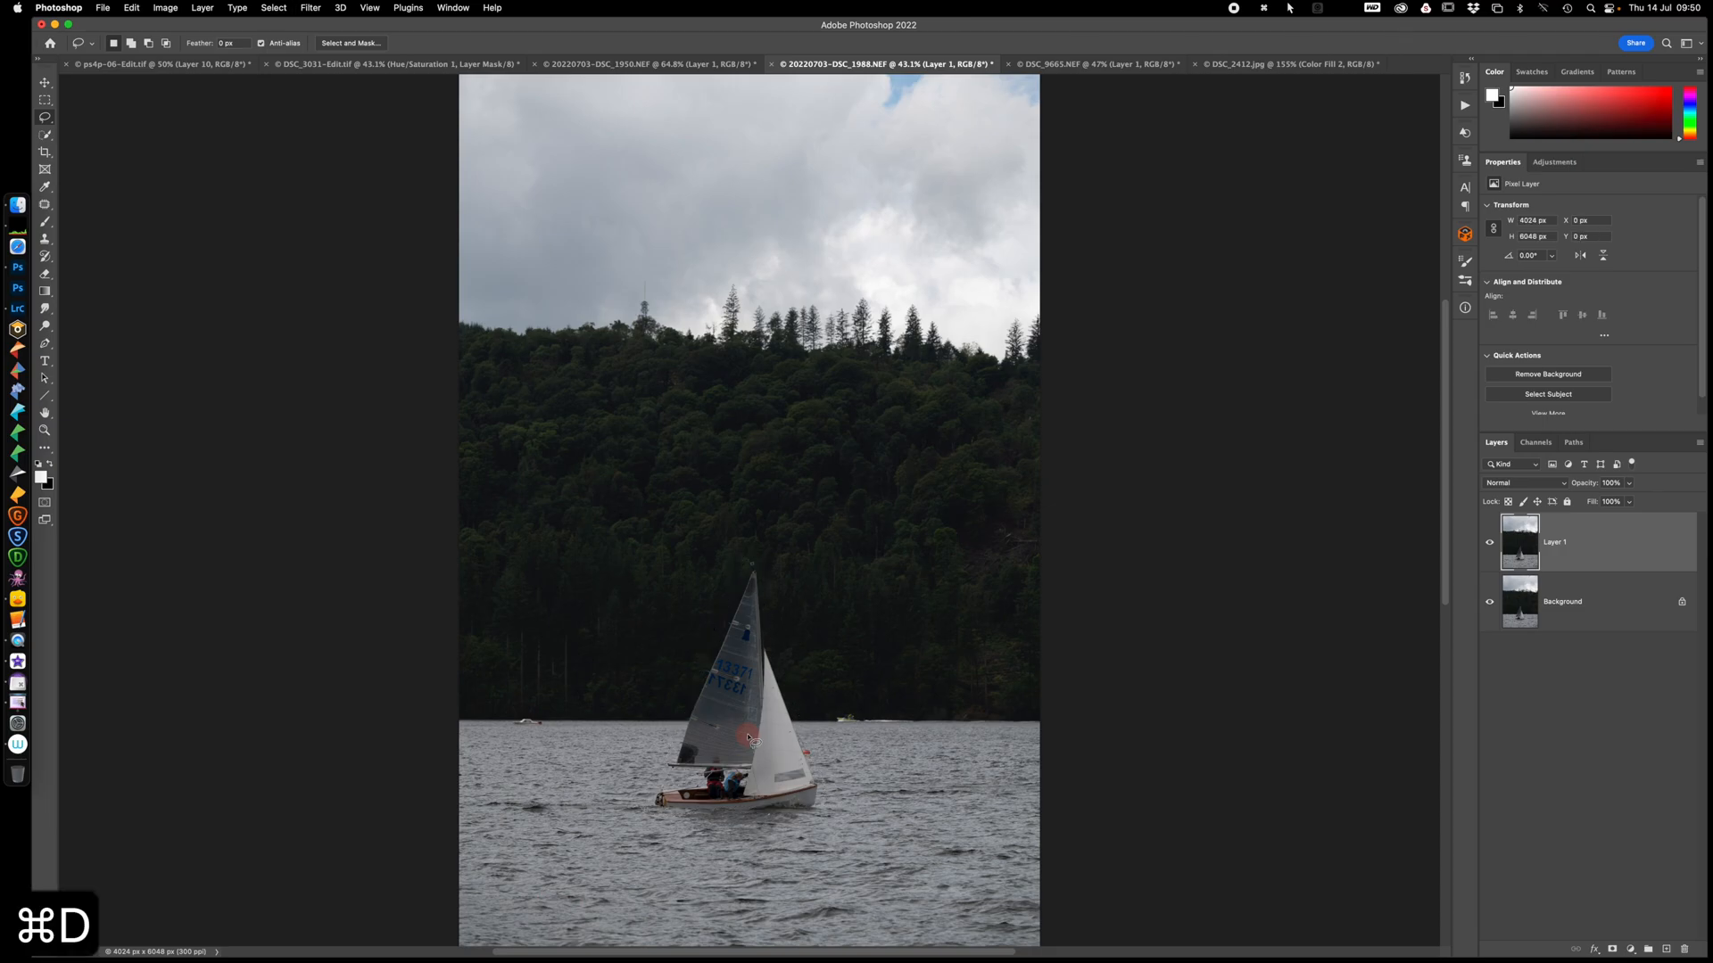
# Select the sailboat with Select Subject and open the selection in Select and Mask for a close look at its edges
pyautogui.press('w')
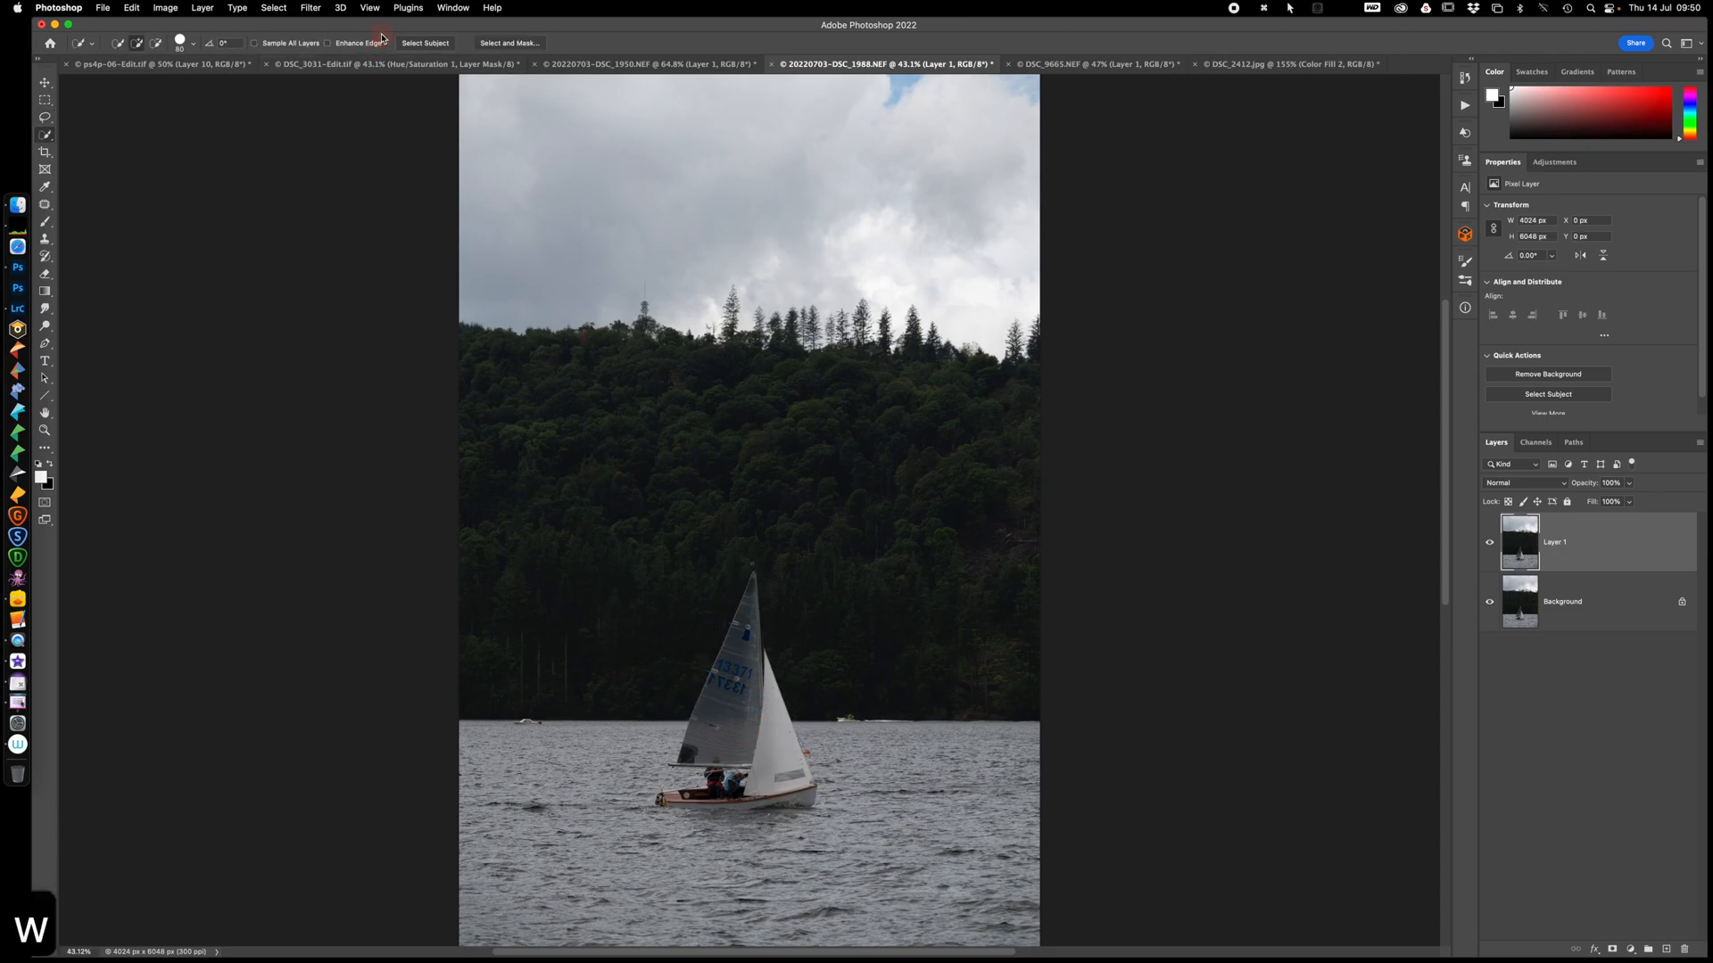
pyautogui.click(421, 44)
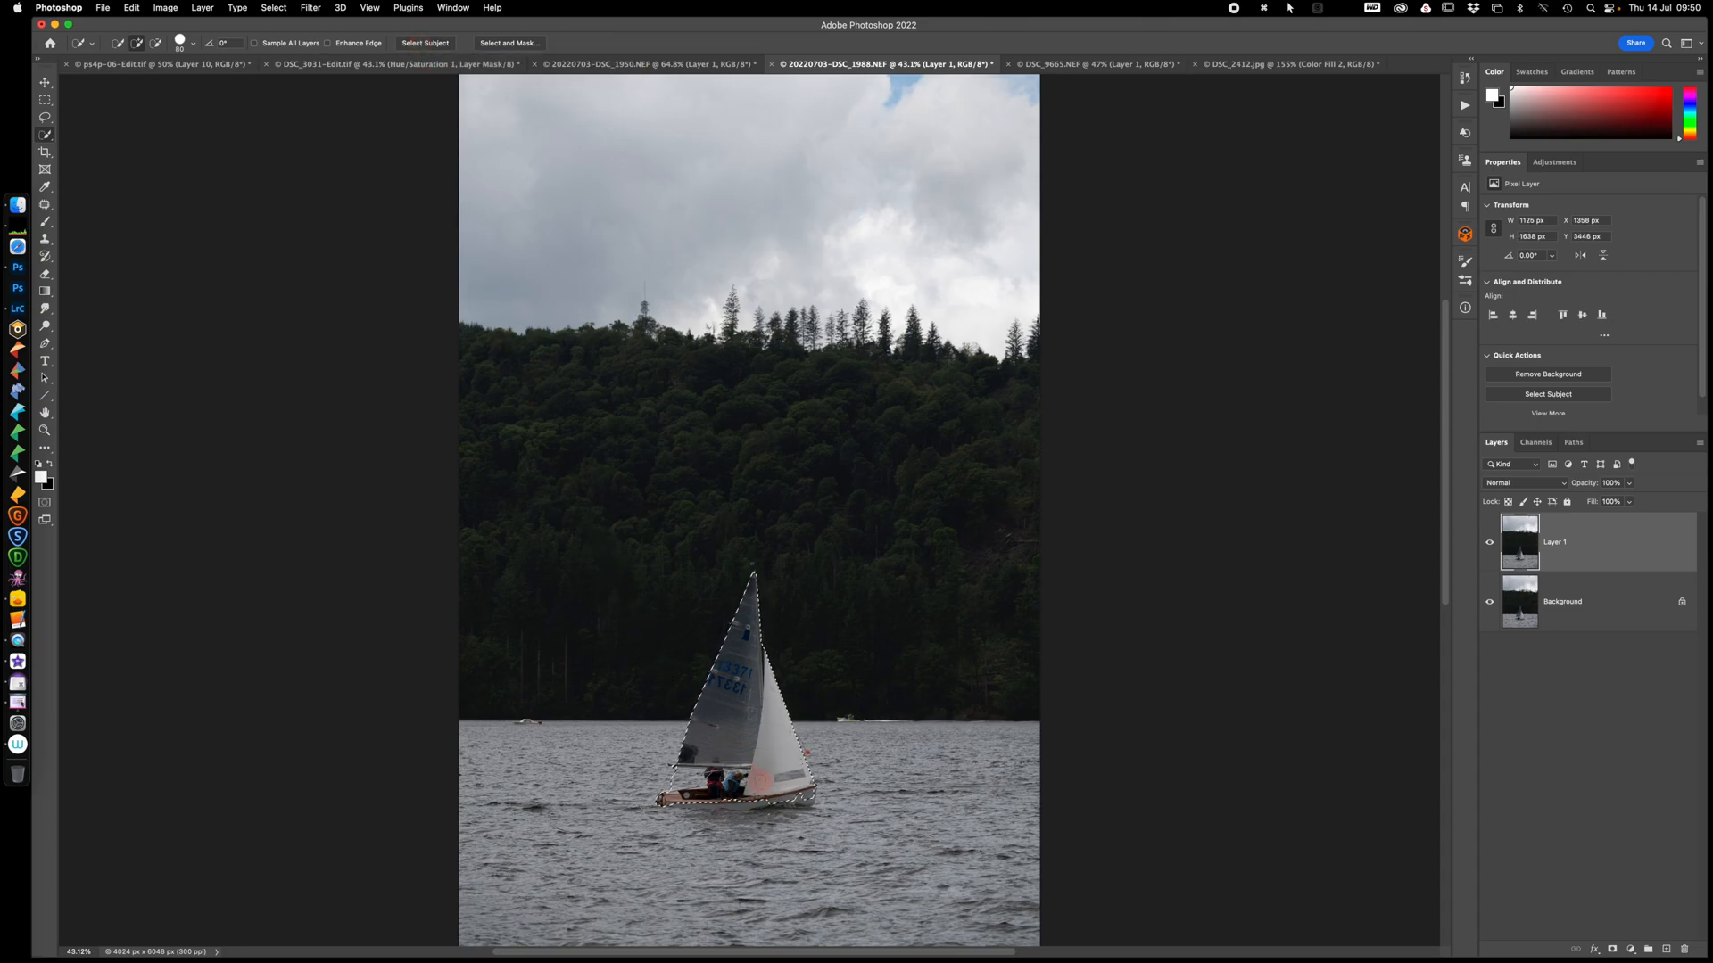
pyautogui.click(515, 47)
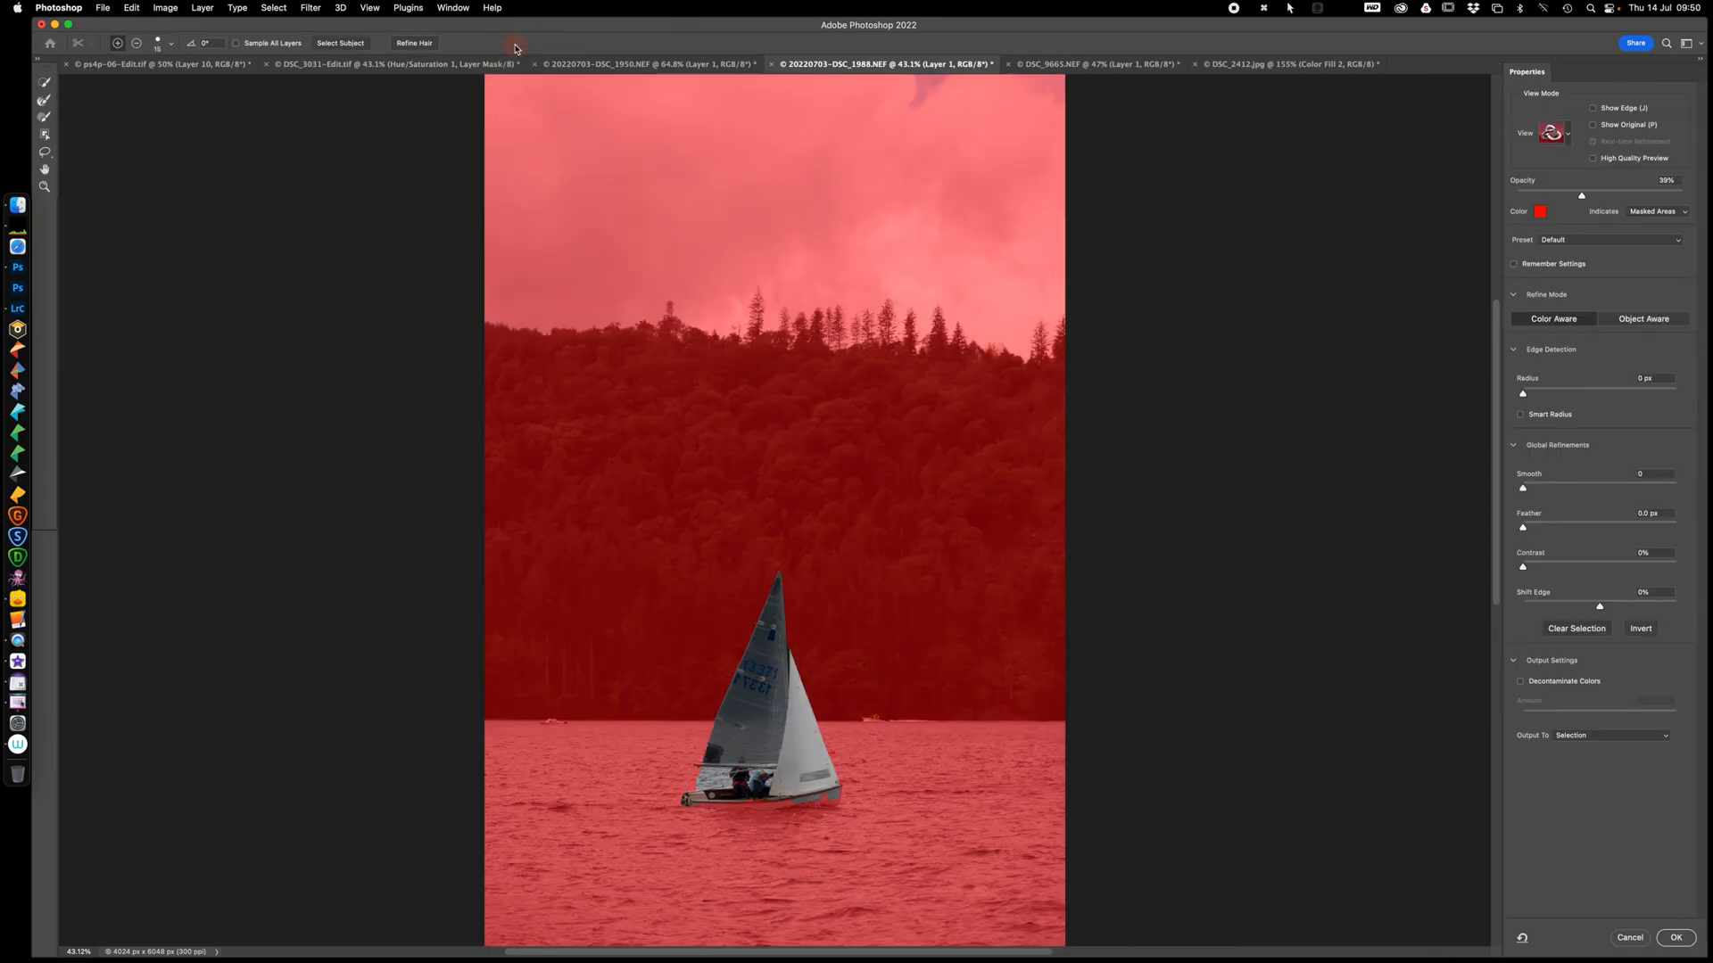
pyautogui.press('super+equal')
pyautogui.press('super+equal')
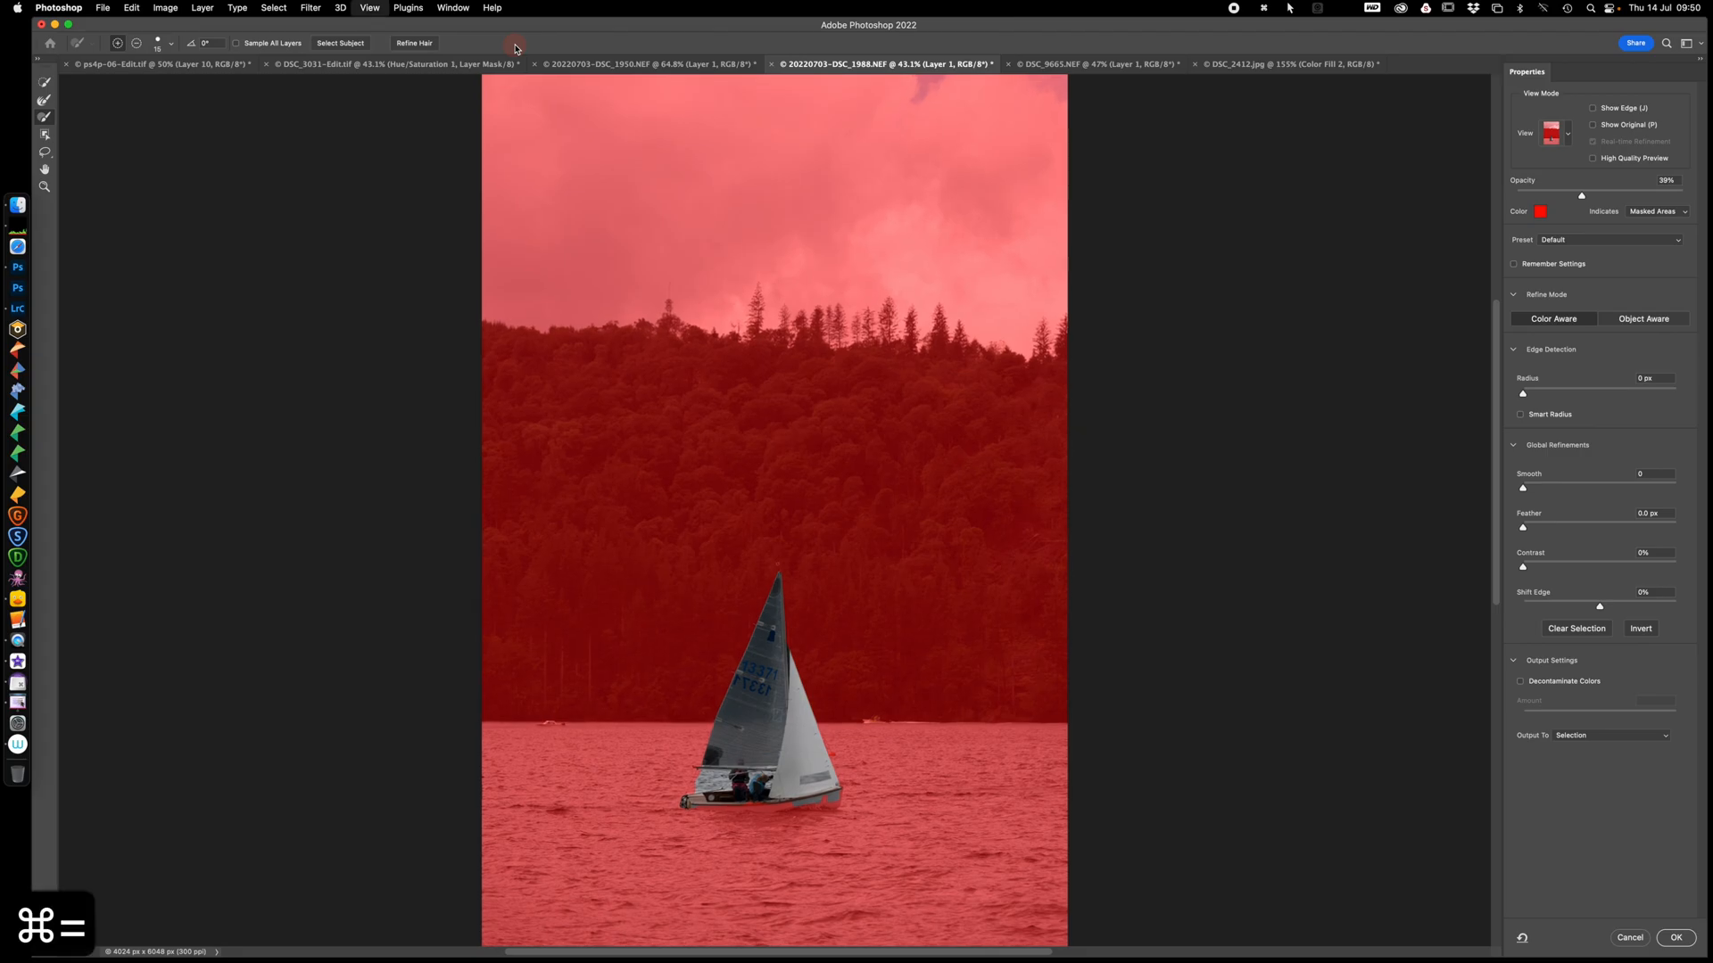
pyautogui.press('super+equal')
pyautogui.press('super+equal')
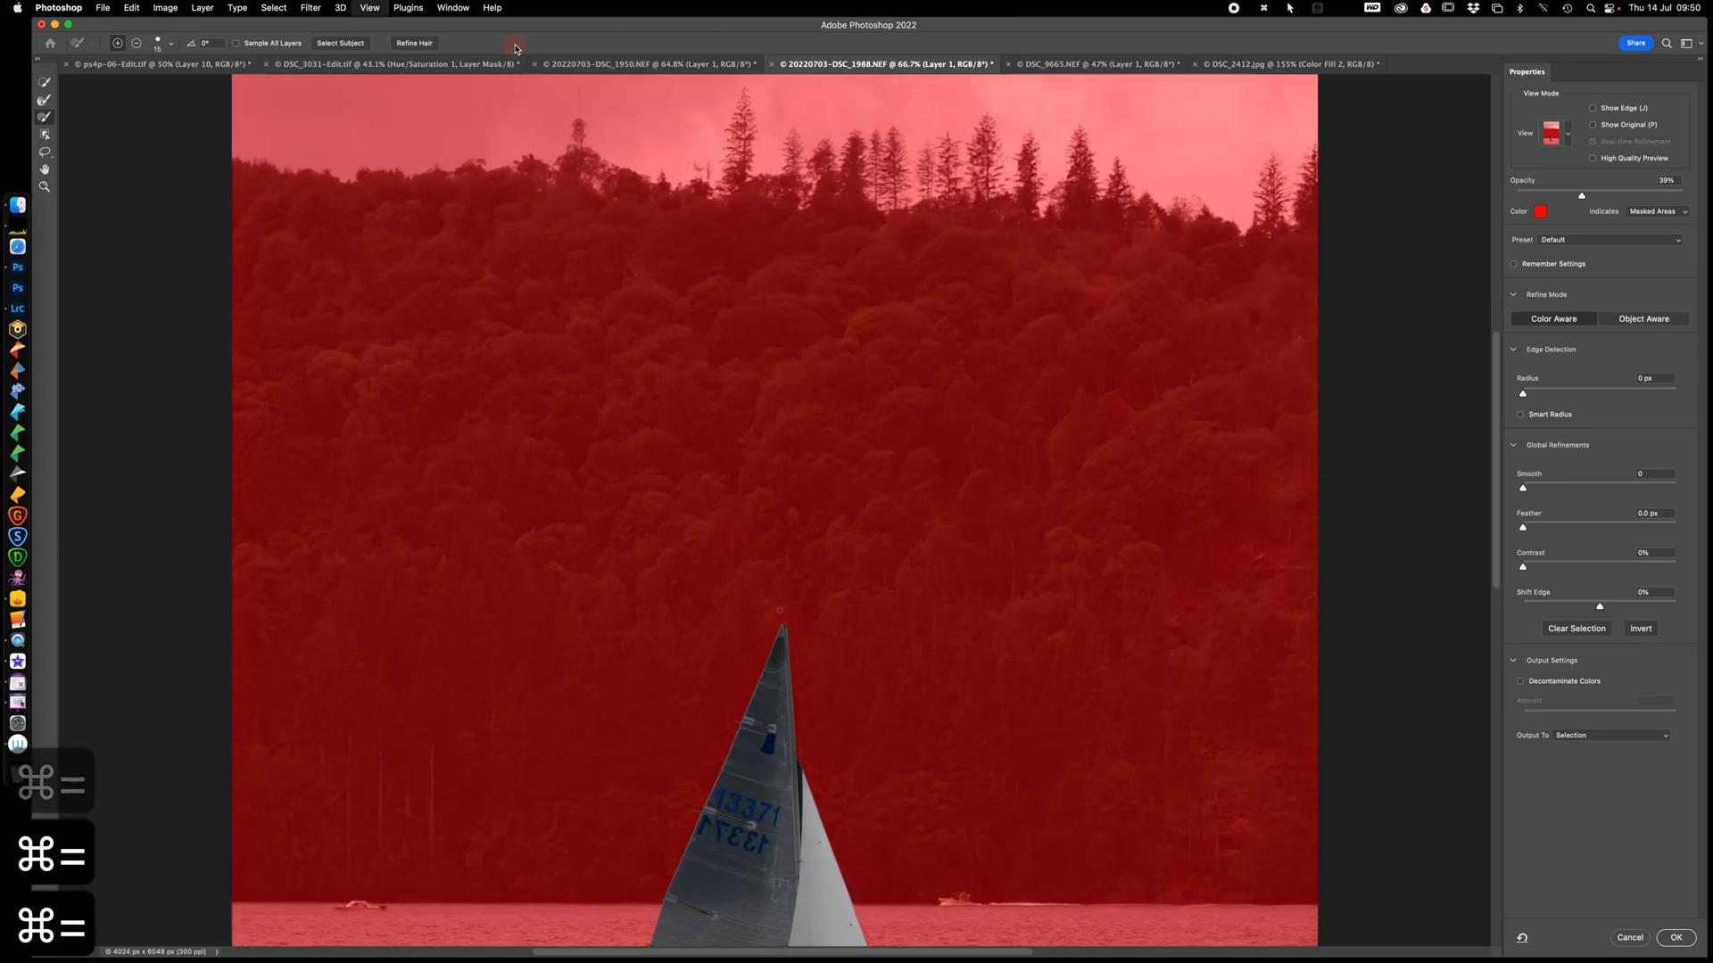
pyautogui.moveTo(810, 733); pyautogui.dragTo(788, 294)
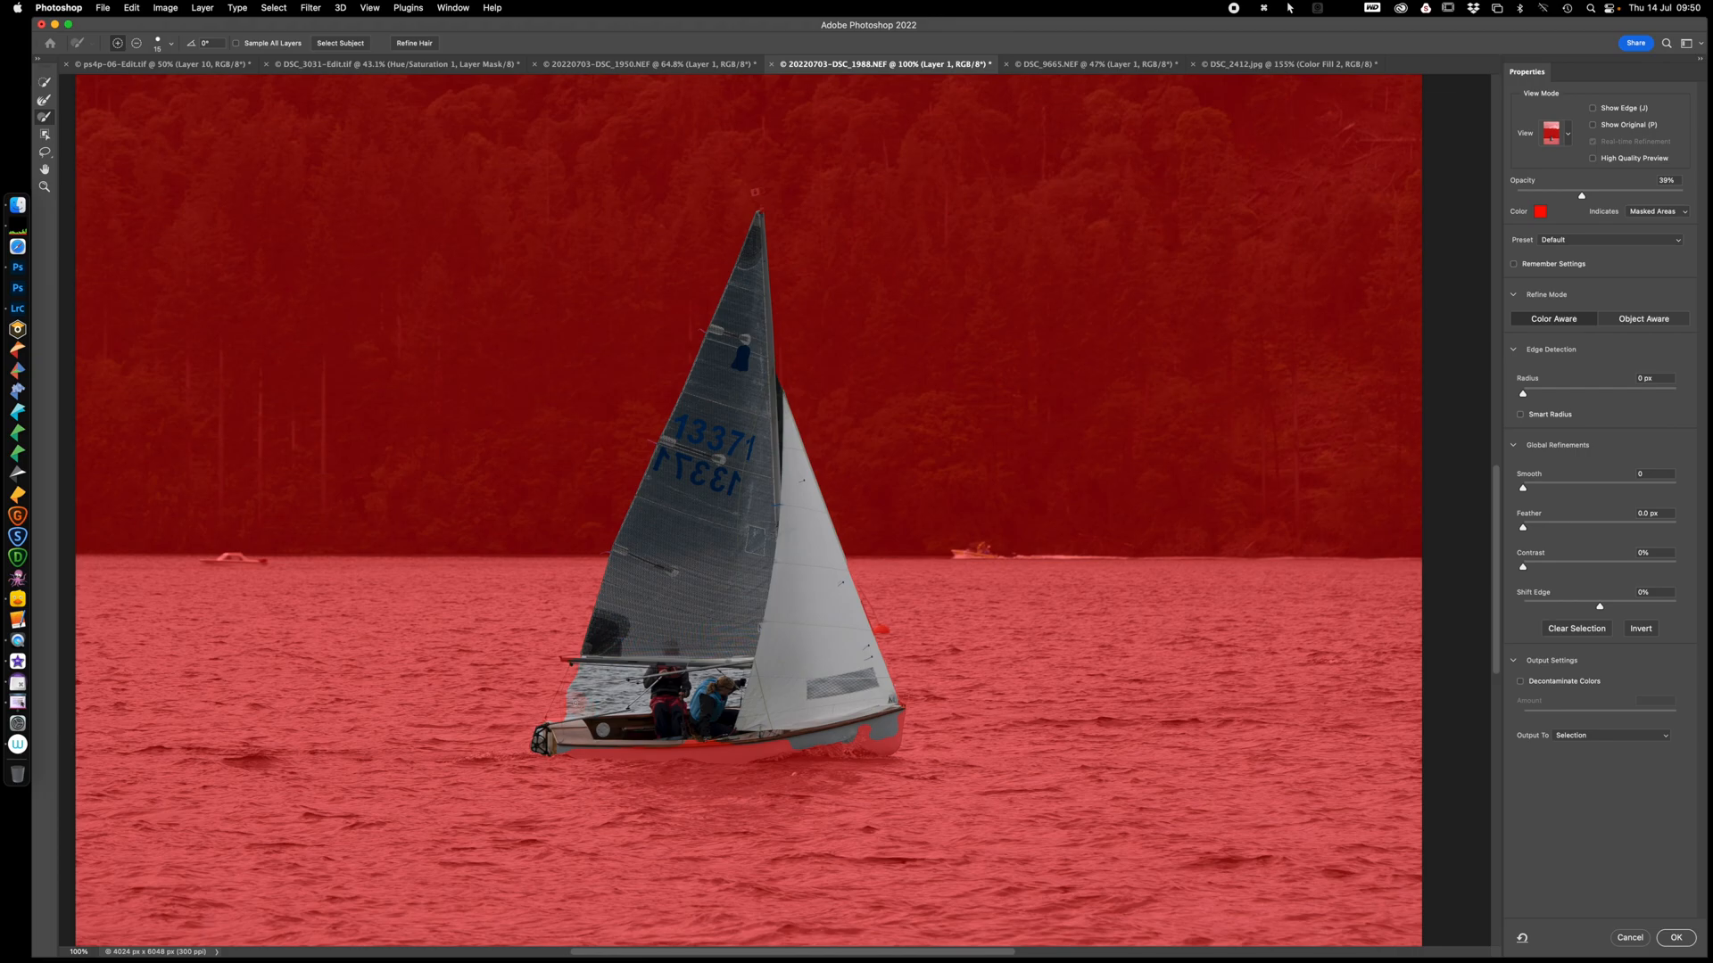
# Refine the selection edge around the sailboat's mast top with the Refine Edge Brush
pyautogui.click(45, 105)
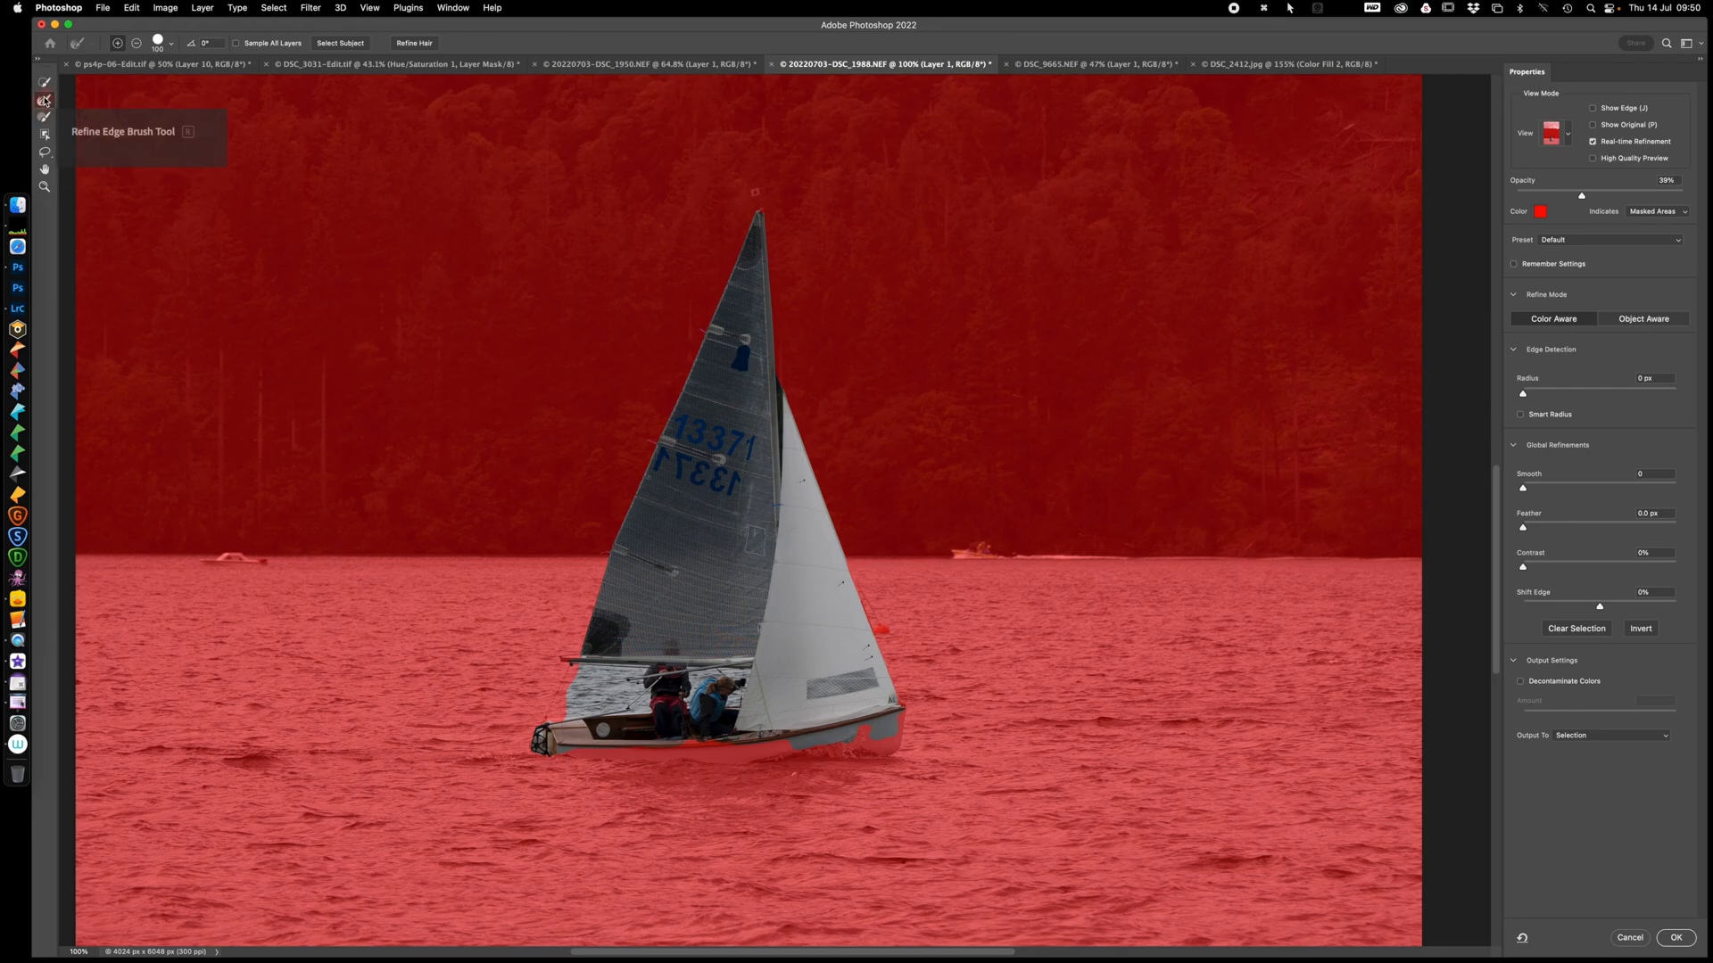
pyautogui.click(45, 100)
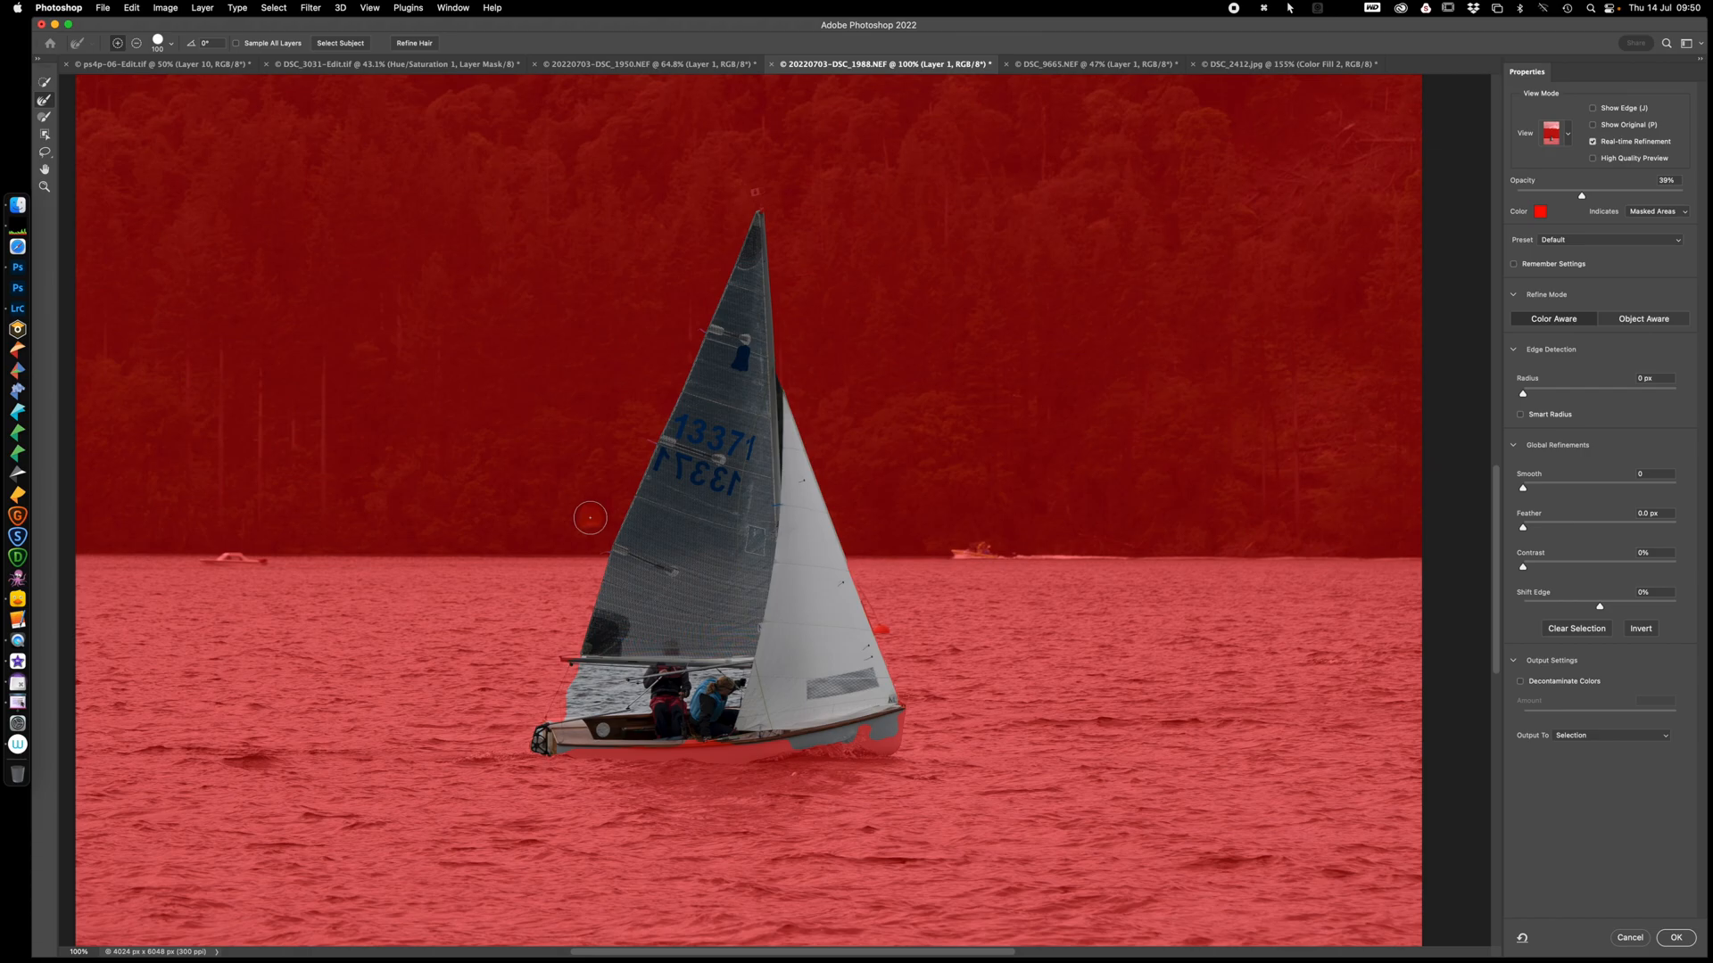
pyautogui.click(753, 192)
# Lower the overlay opacity to 19% and check the mask in Black & White view before returning to Overlay
pyautogui.moveTo(1582, 195); pyautogui.dragTo(1547, 198)
pyautogui.click(1570, 138)
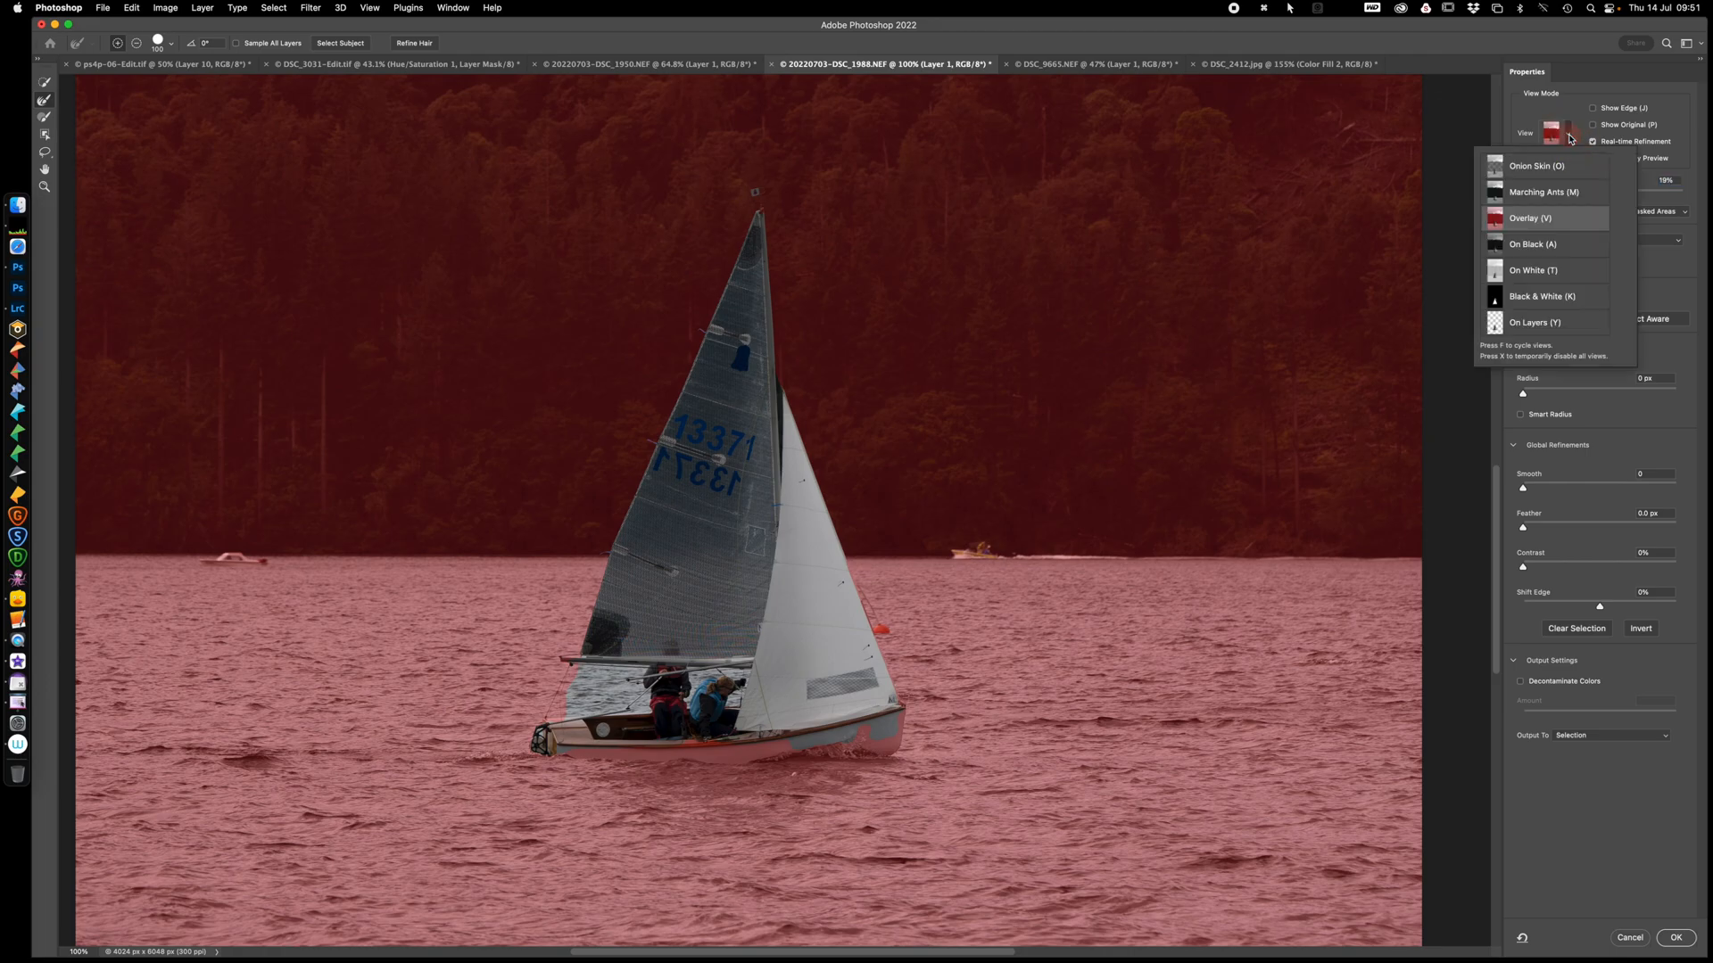
pyautogui.click(1542, 296)
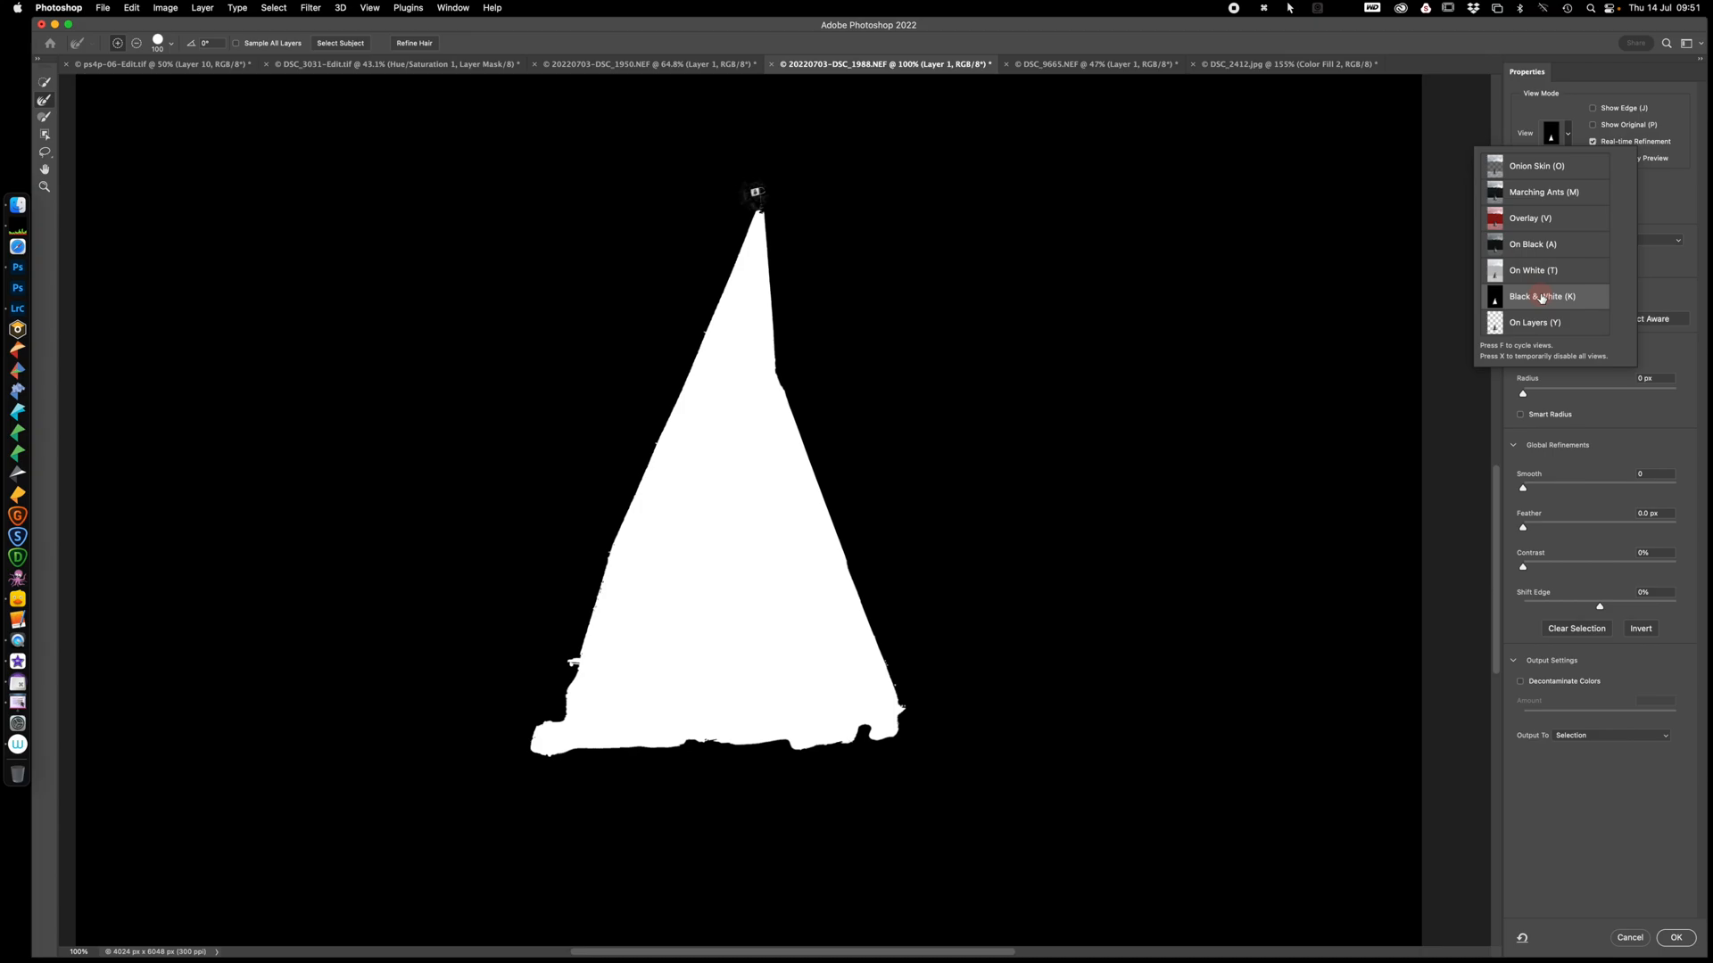
pyautogui.click(1541, 219)
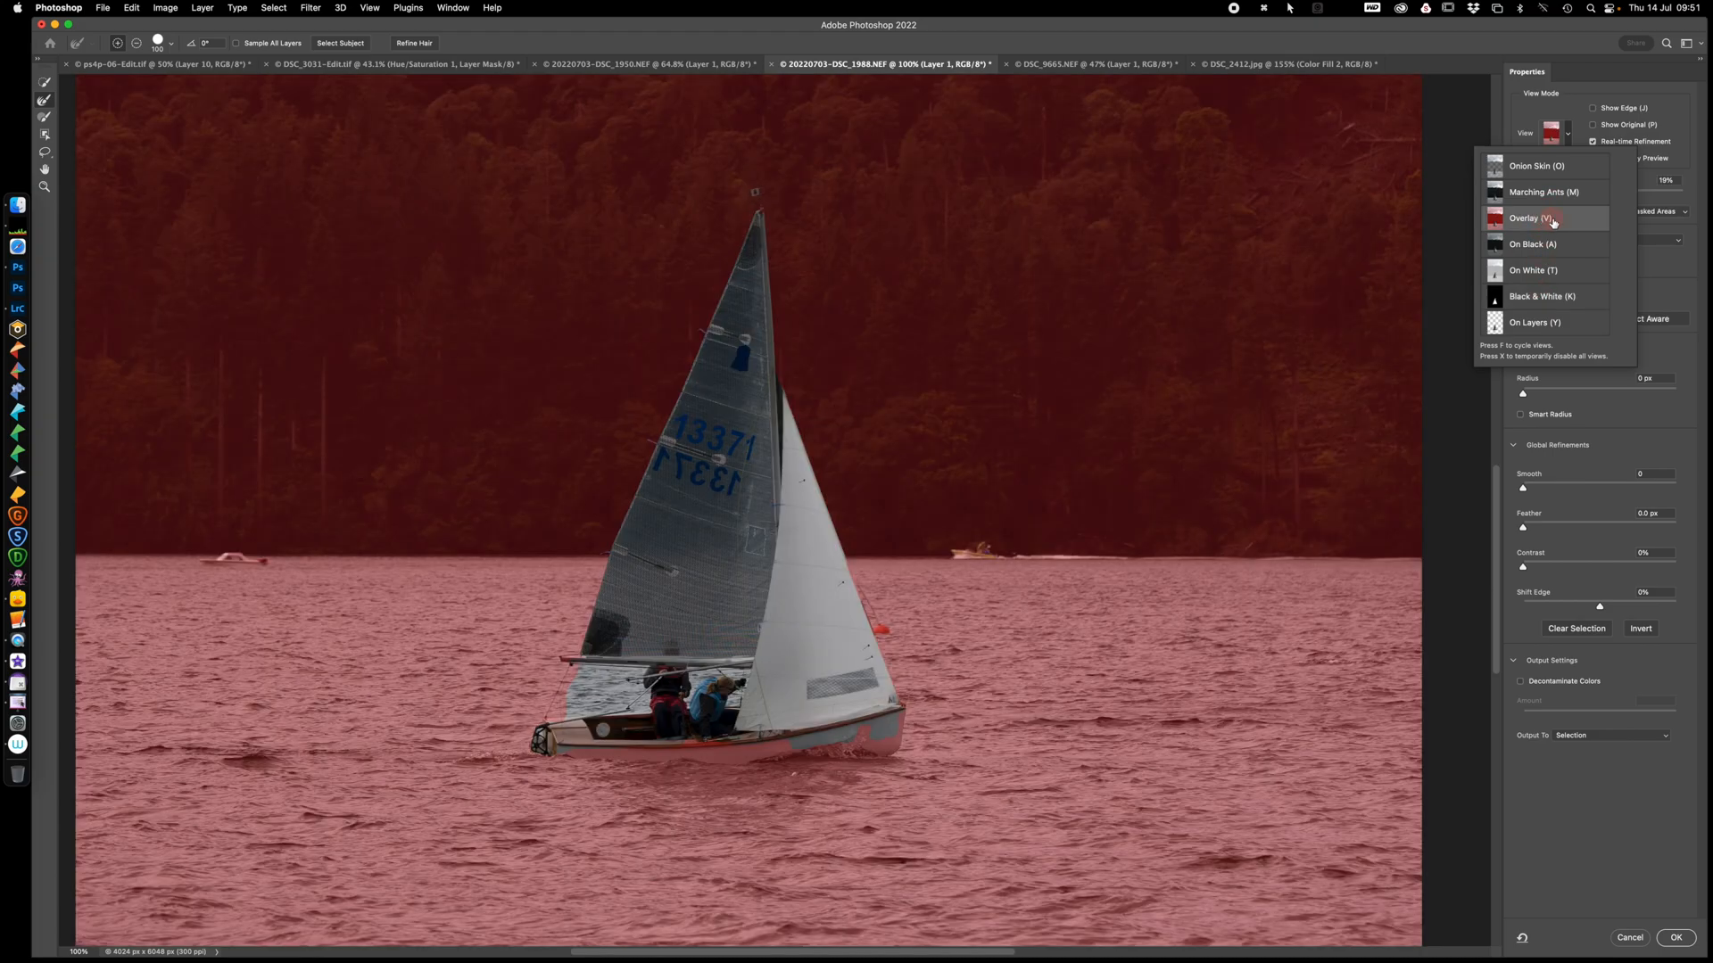
pyautogui.click(1581, 92)
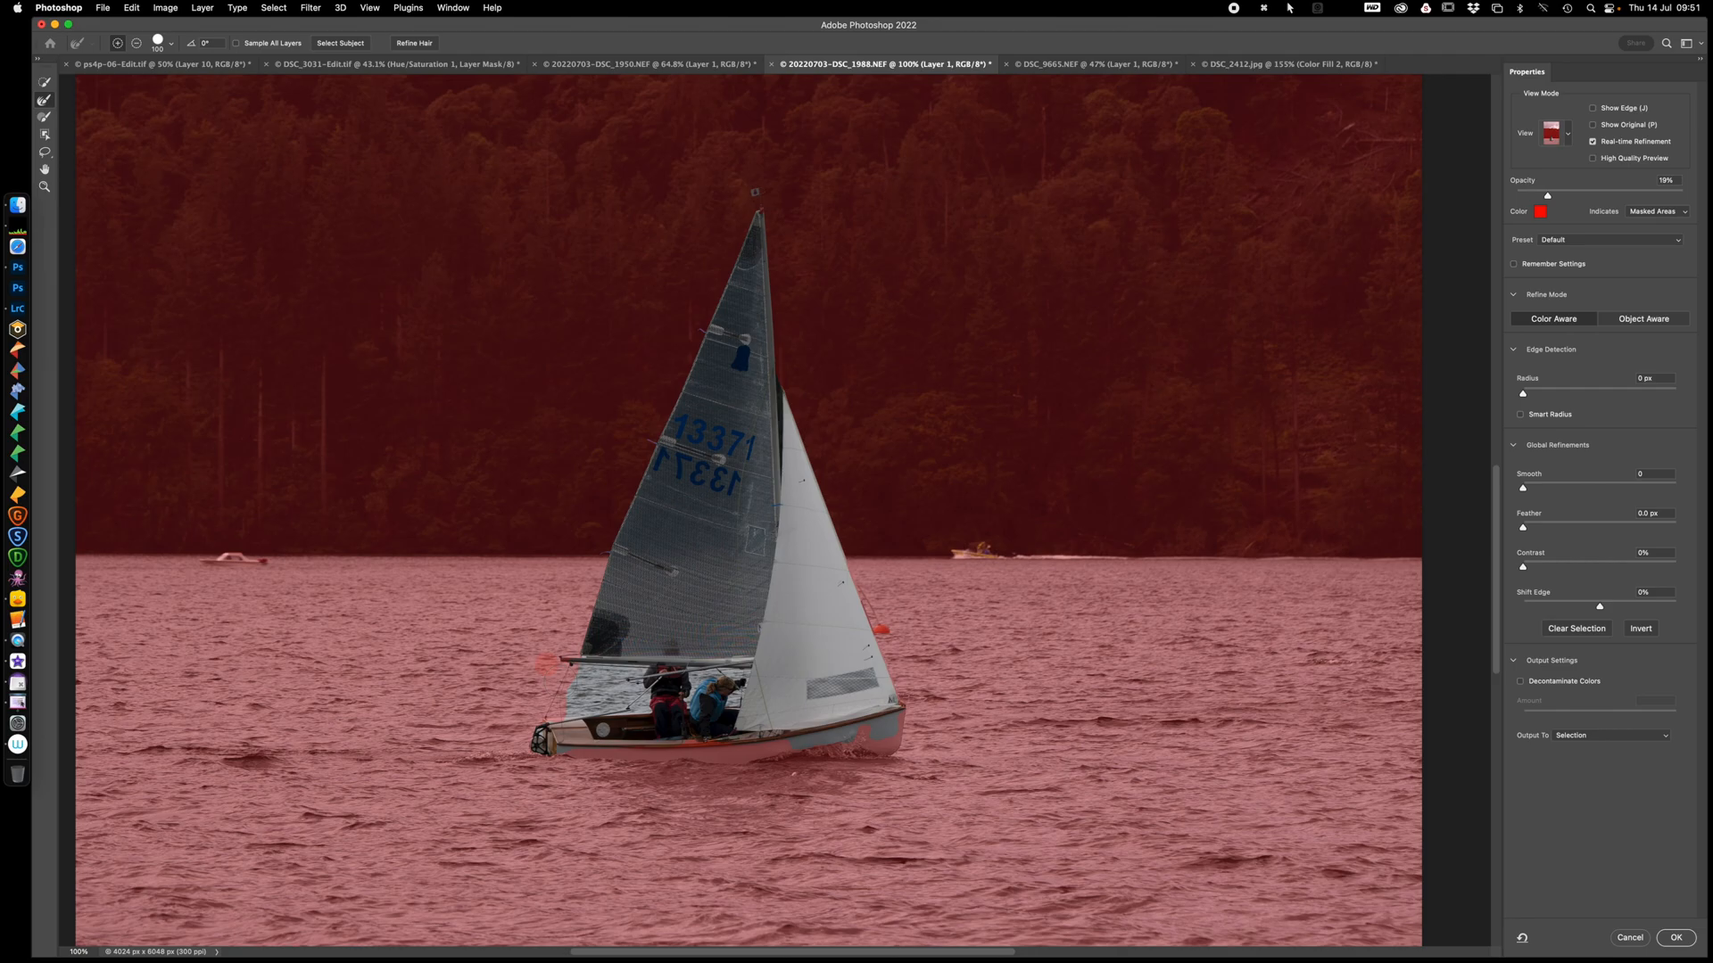
# Refine the selection edges behind the boom, around the crew and along the underside of the hull
pyautogui.moveTo(576, 669)
pyautogui.mouseDown()
pyautogui.moveTo(637, 673)
pyautogui.moveTo(636, 703)
pyautogui.moveTo(513, 711)
pyautogui.moveTo(616, 696)
pyautogui.mouseUp()
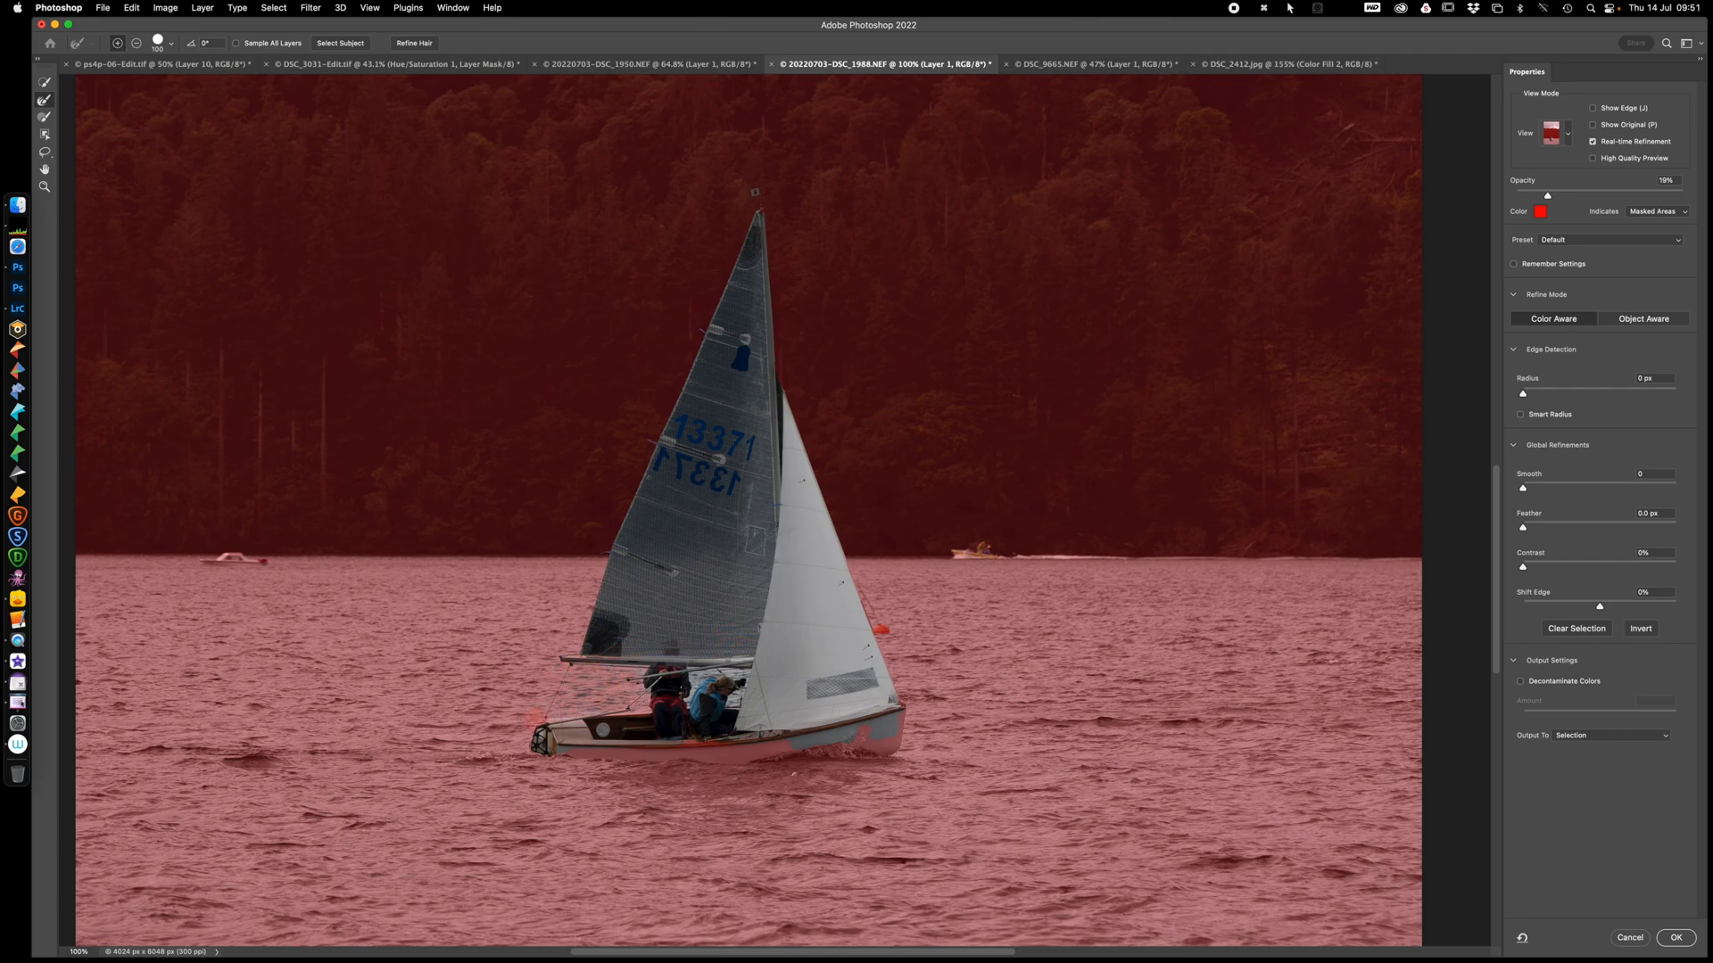
pyautogui.click(715, 680)
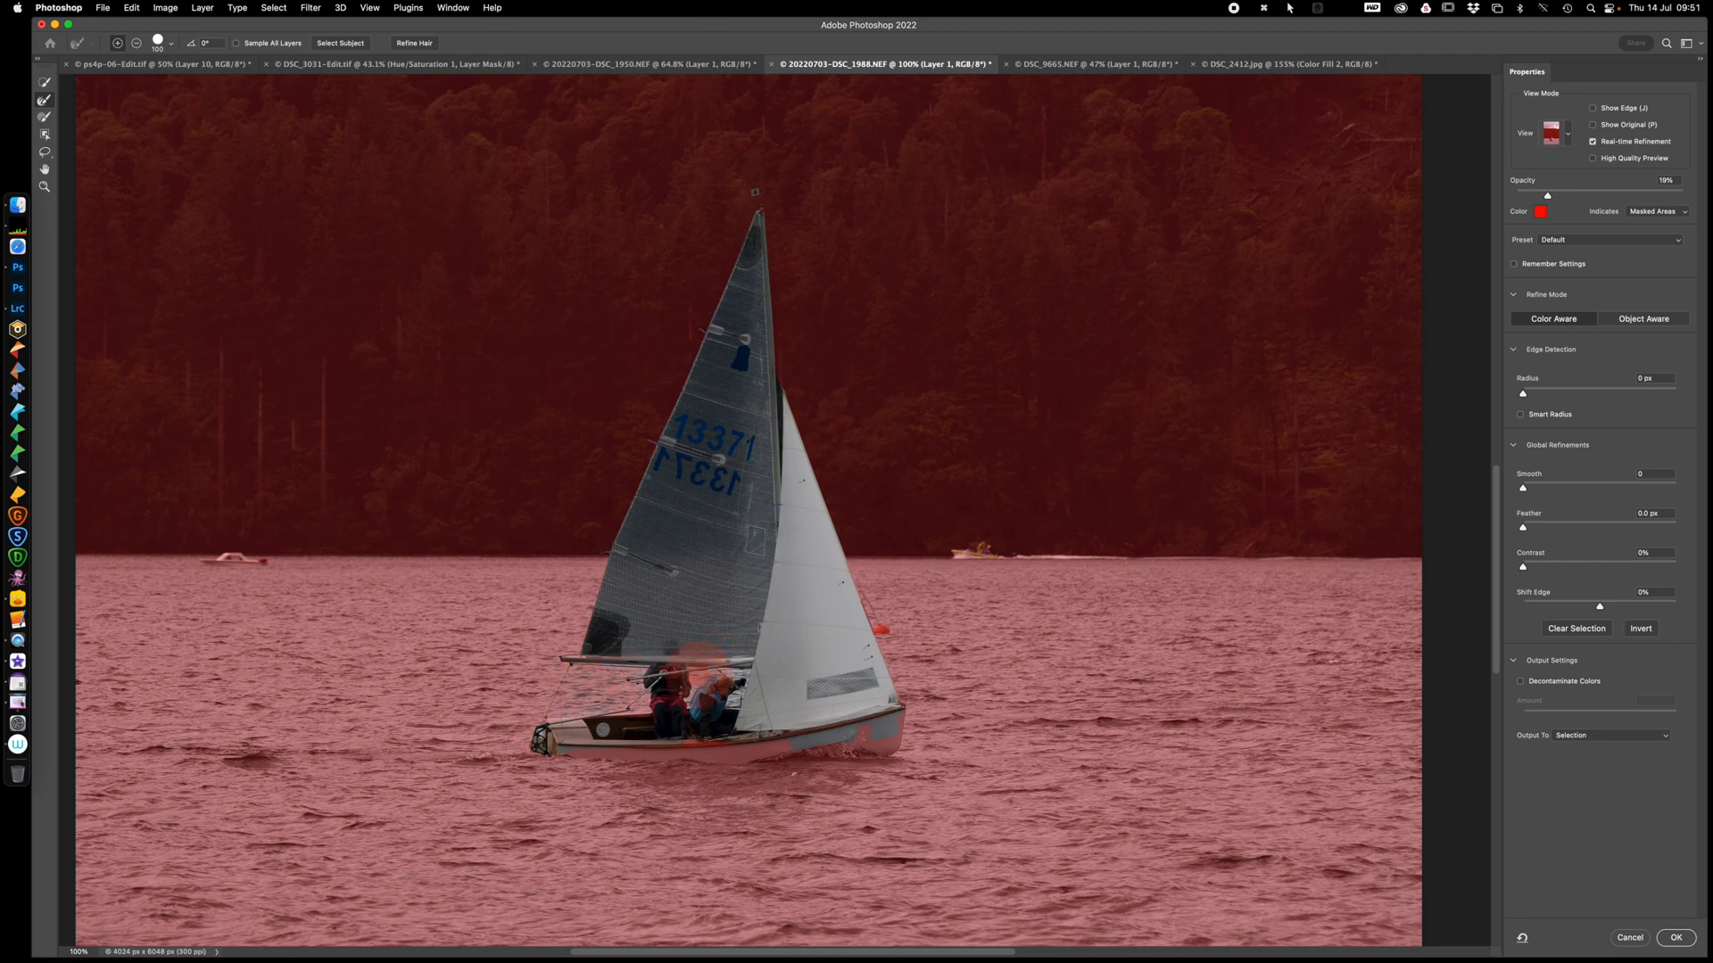
pyautogui.click(735, 700)
pyautogui.click(716, 682)
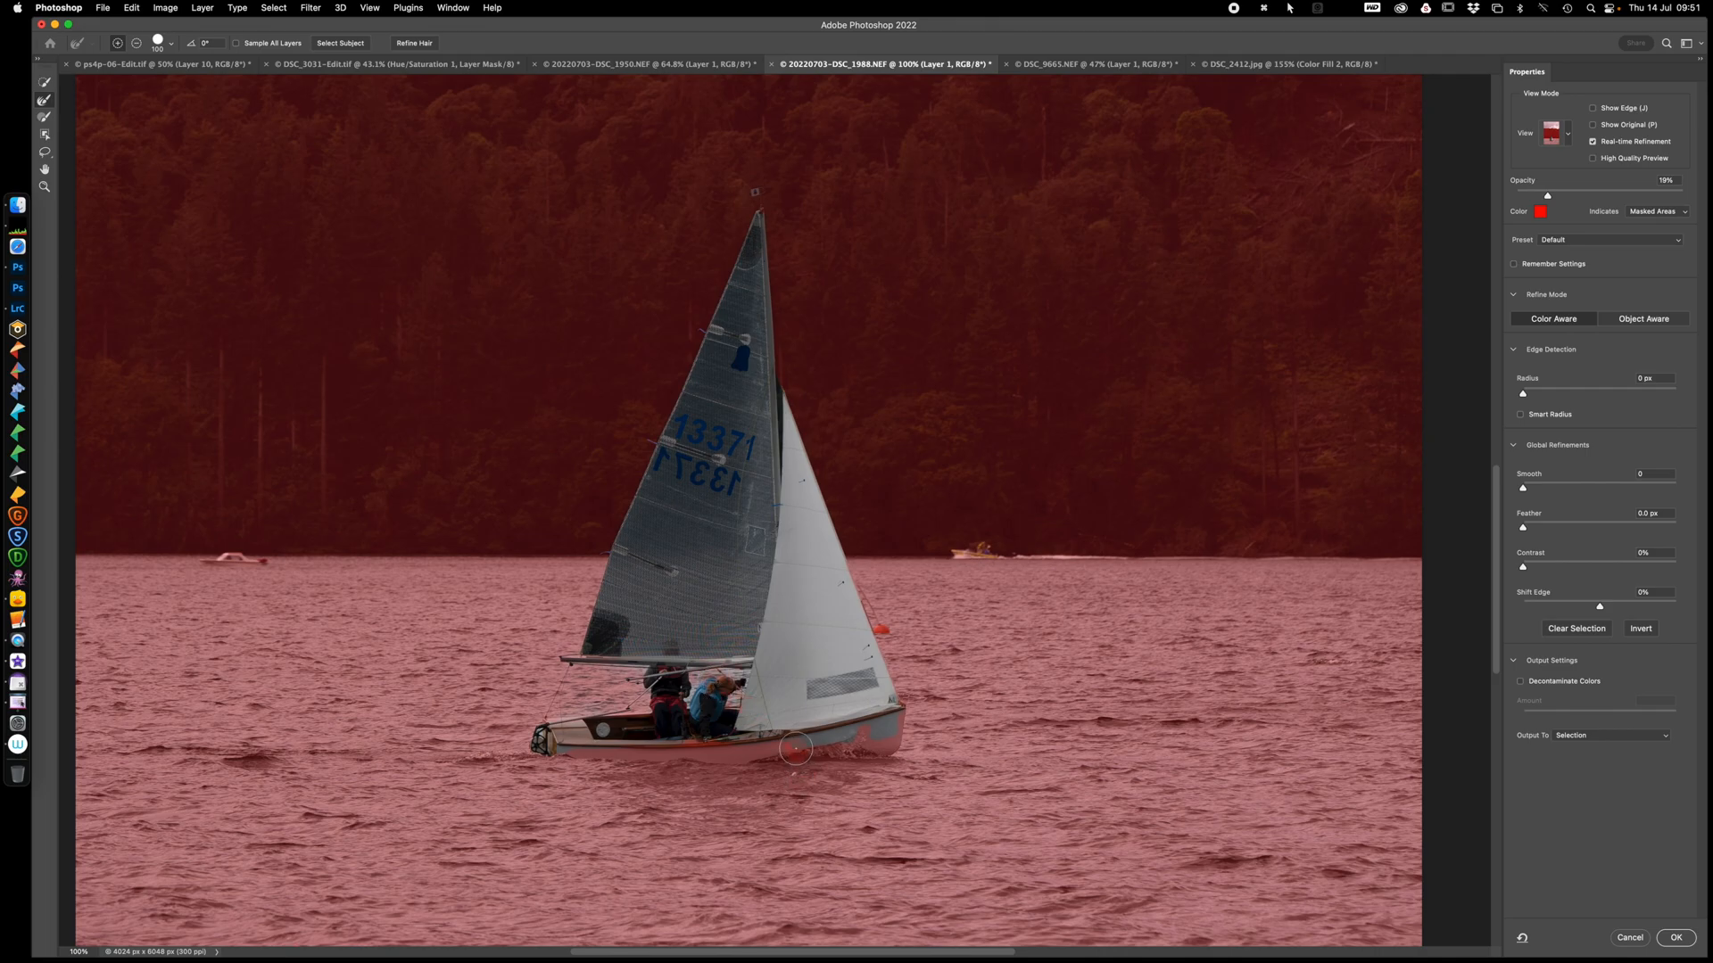
pyautogui.moveTo(742, 757); pyautogui.dragTo(557, 757)
pyautogui.moveTo(852, 758)
pyautogui.mouseDown()
pyautogui.moveTo(901, 723)
pyautogui.moveTo(883, 727)
pyautogui.mouseUp()
# Touch up the selection at the mast-top wind vane with the Brush tool at size 20
pyautogui.click(44, 119)
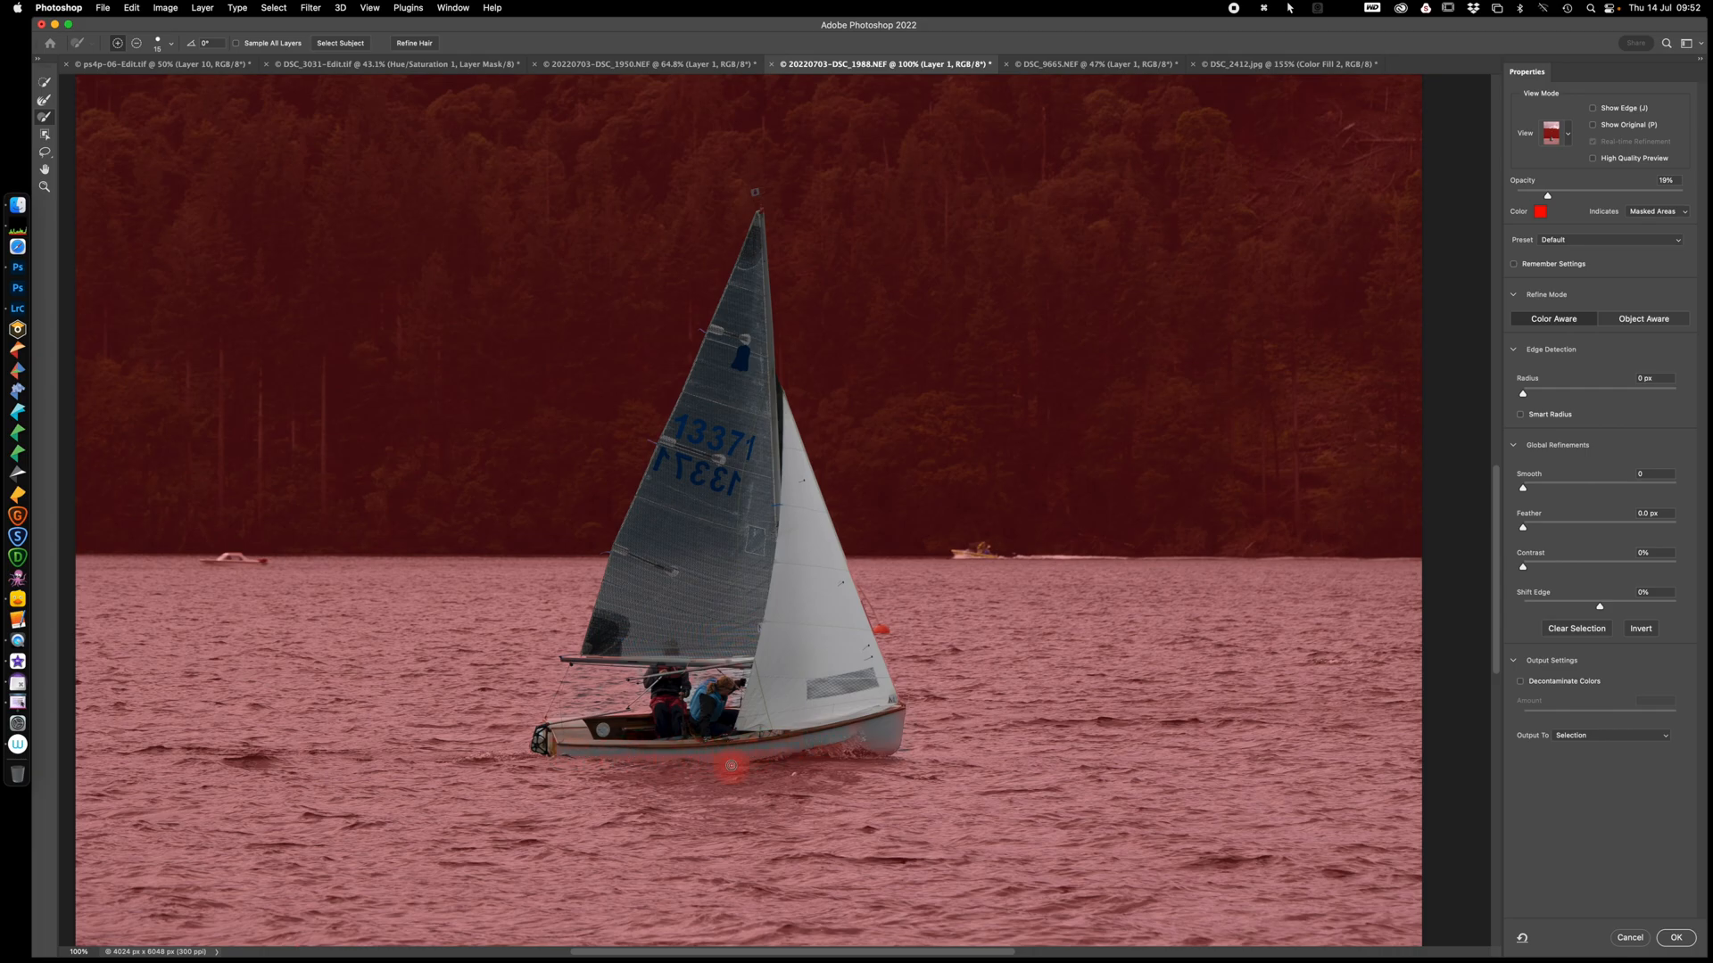
pyautogui.press(']')
pyautogui.press(']')
pyautogui.press(']')
pyautogui.press(']')
pyautogui.press(']')
pyautogui.press(']')
pyautogui.press(']')
pyautogui.press(']')
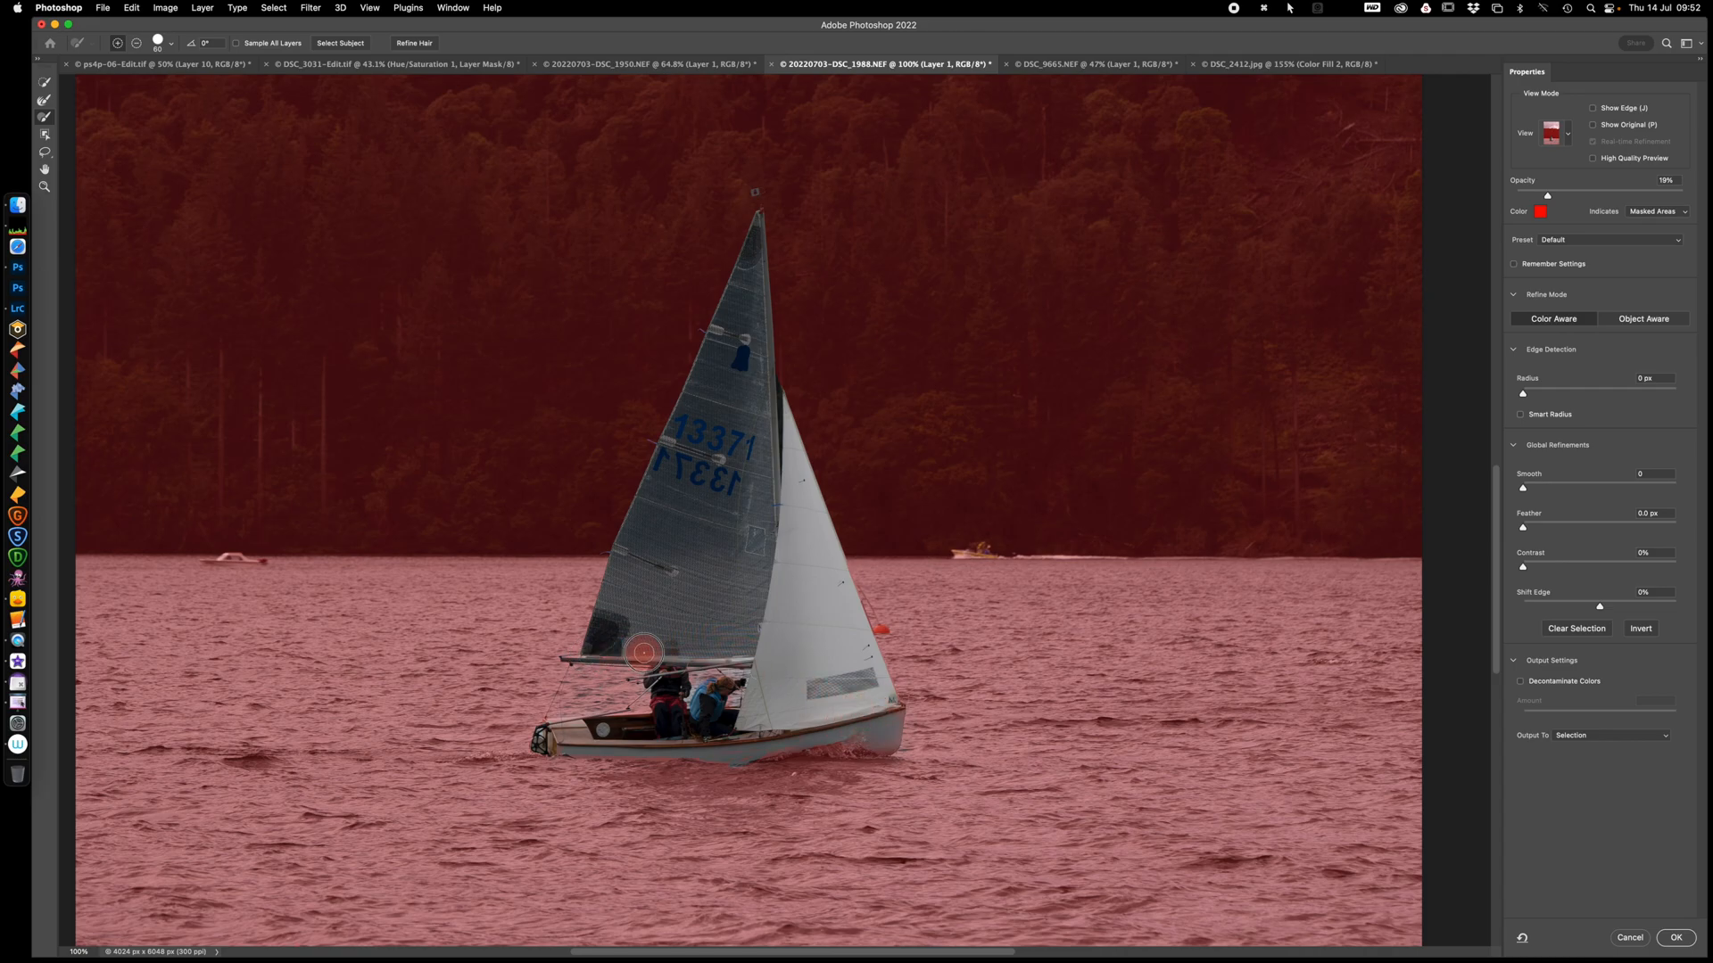
pyautogui.press('[')
pyautogui.press('[')
pyautogui.press('[')
pyautogui.press('[')
pyautogui.press('[')
pyautogui.press('[')
pyautogui.press('[')
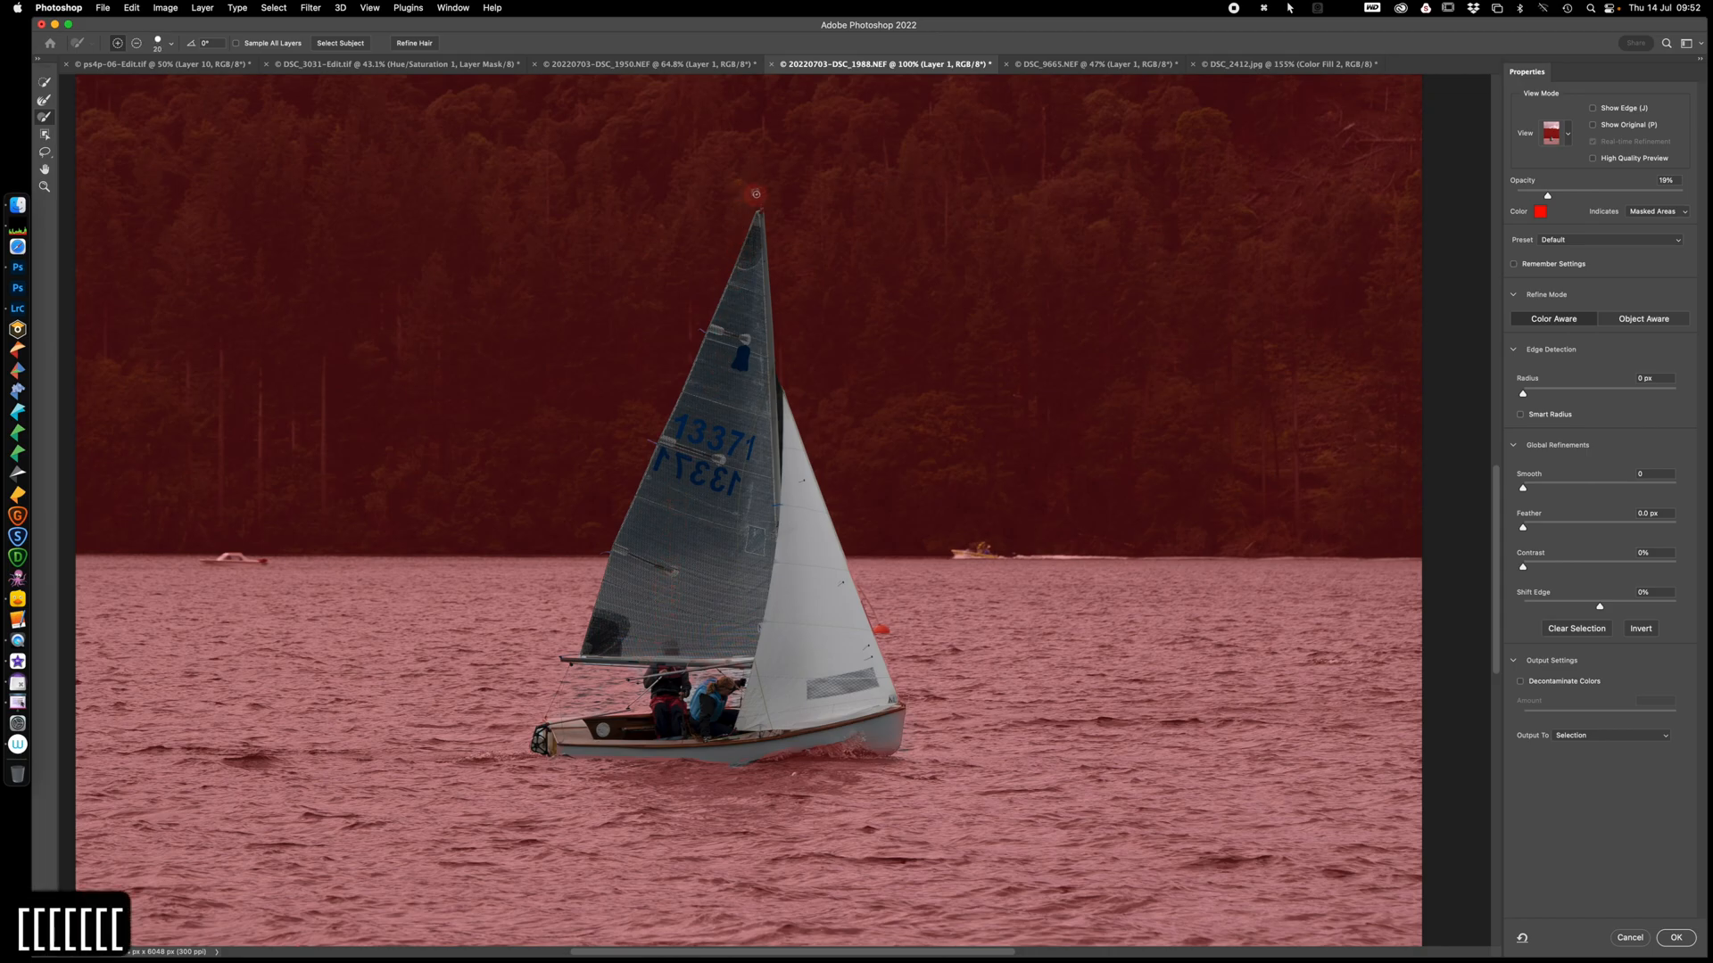
pyautogui.click(753, 196)
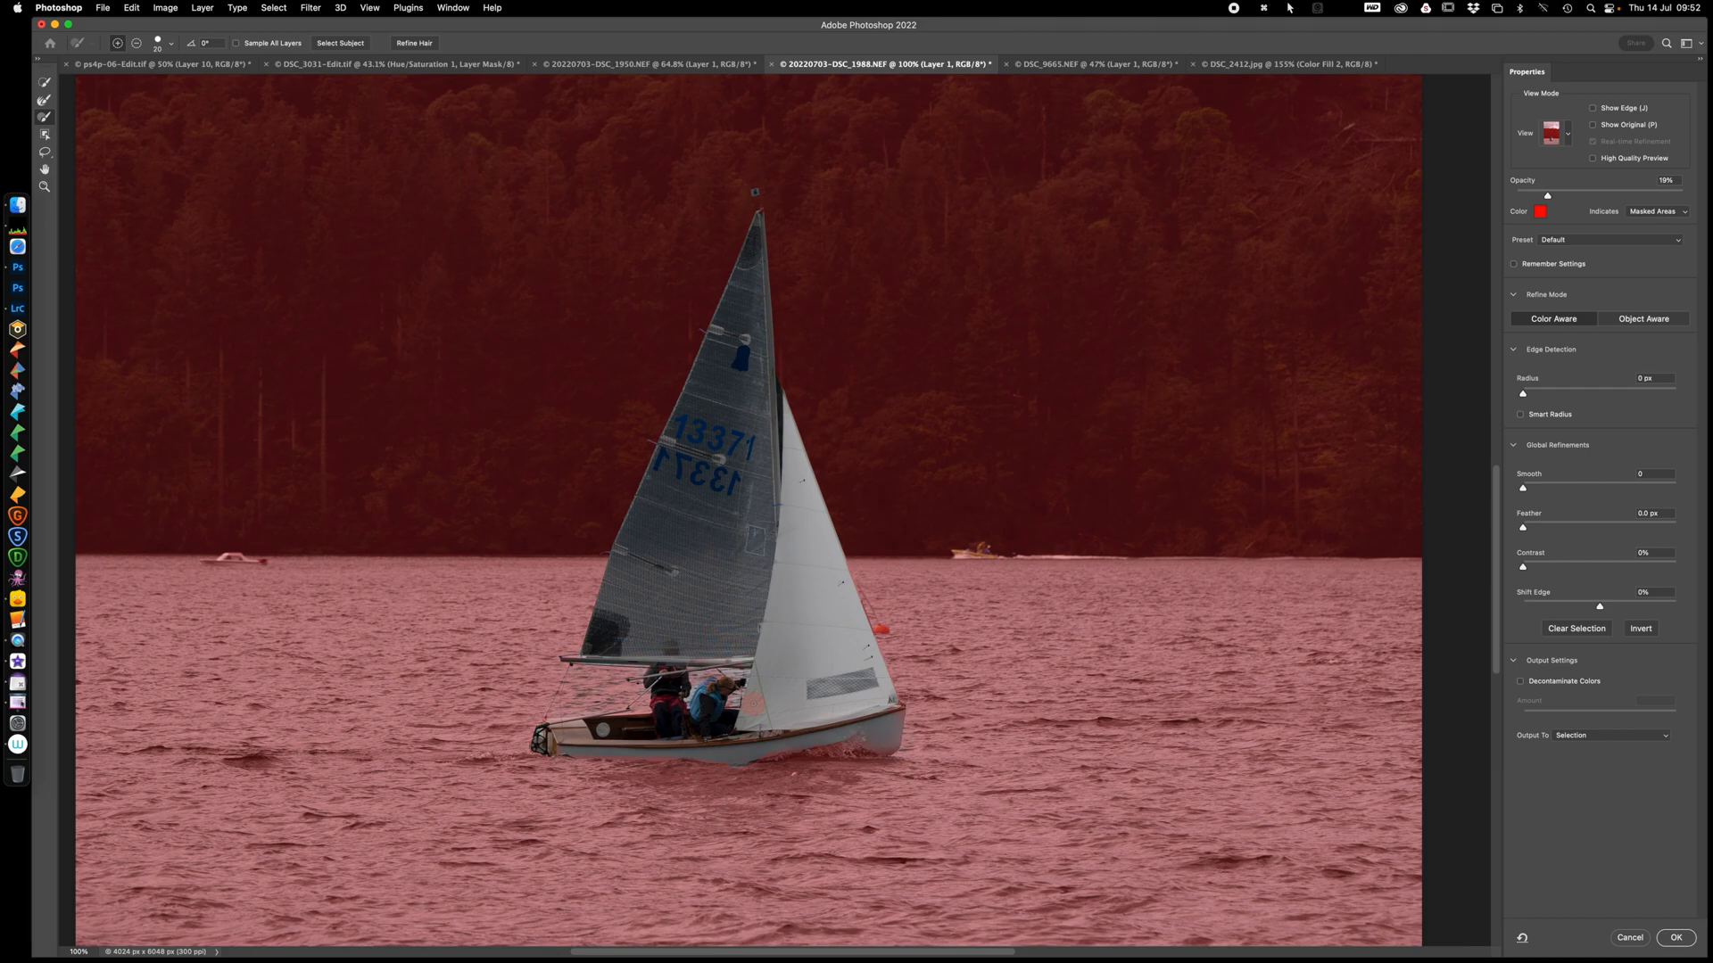
# Accept the refined selection, copy the sailboat to its own layer, and check the cutout with the other layers temporarily hidden
pyautogui.click(1668, 940)
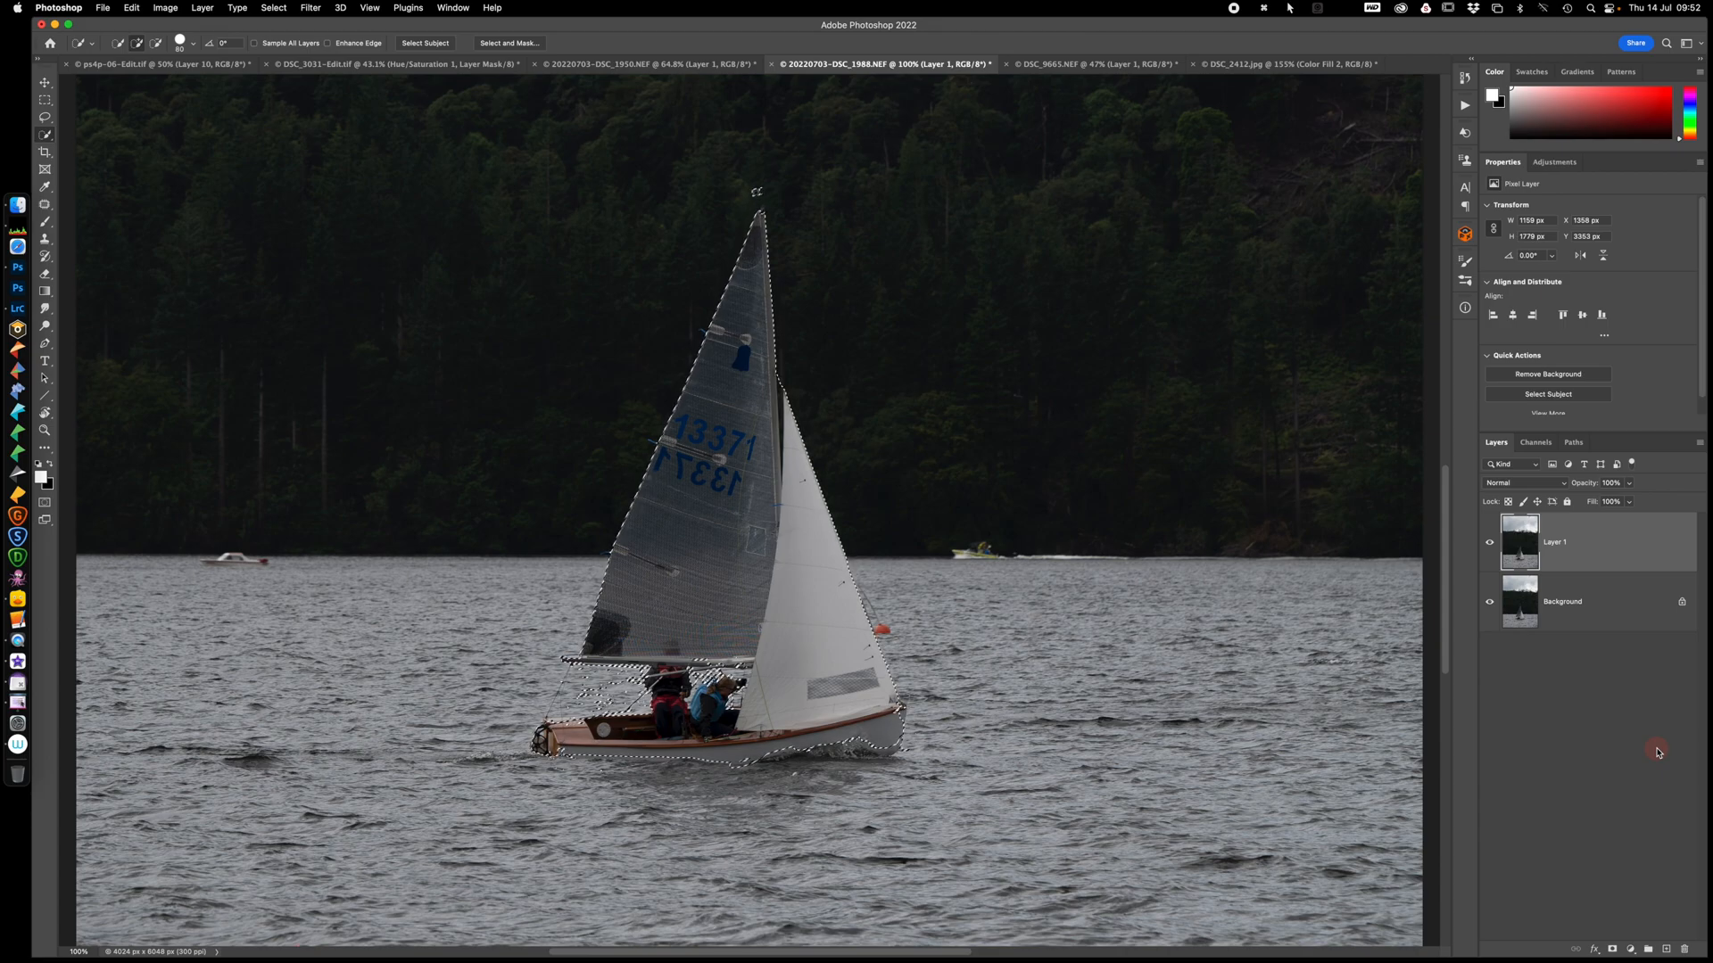
pyautogui.press('super+j')
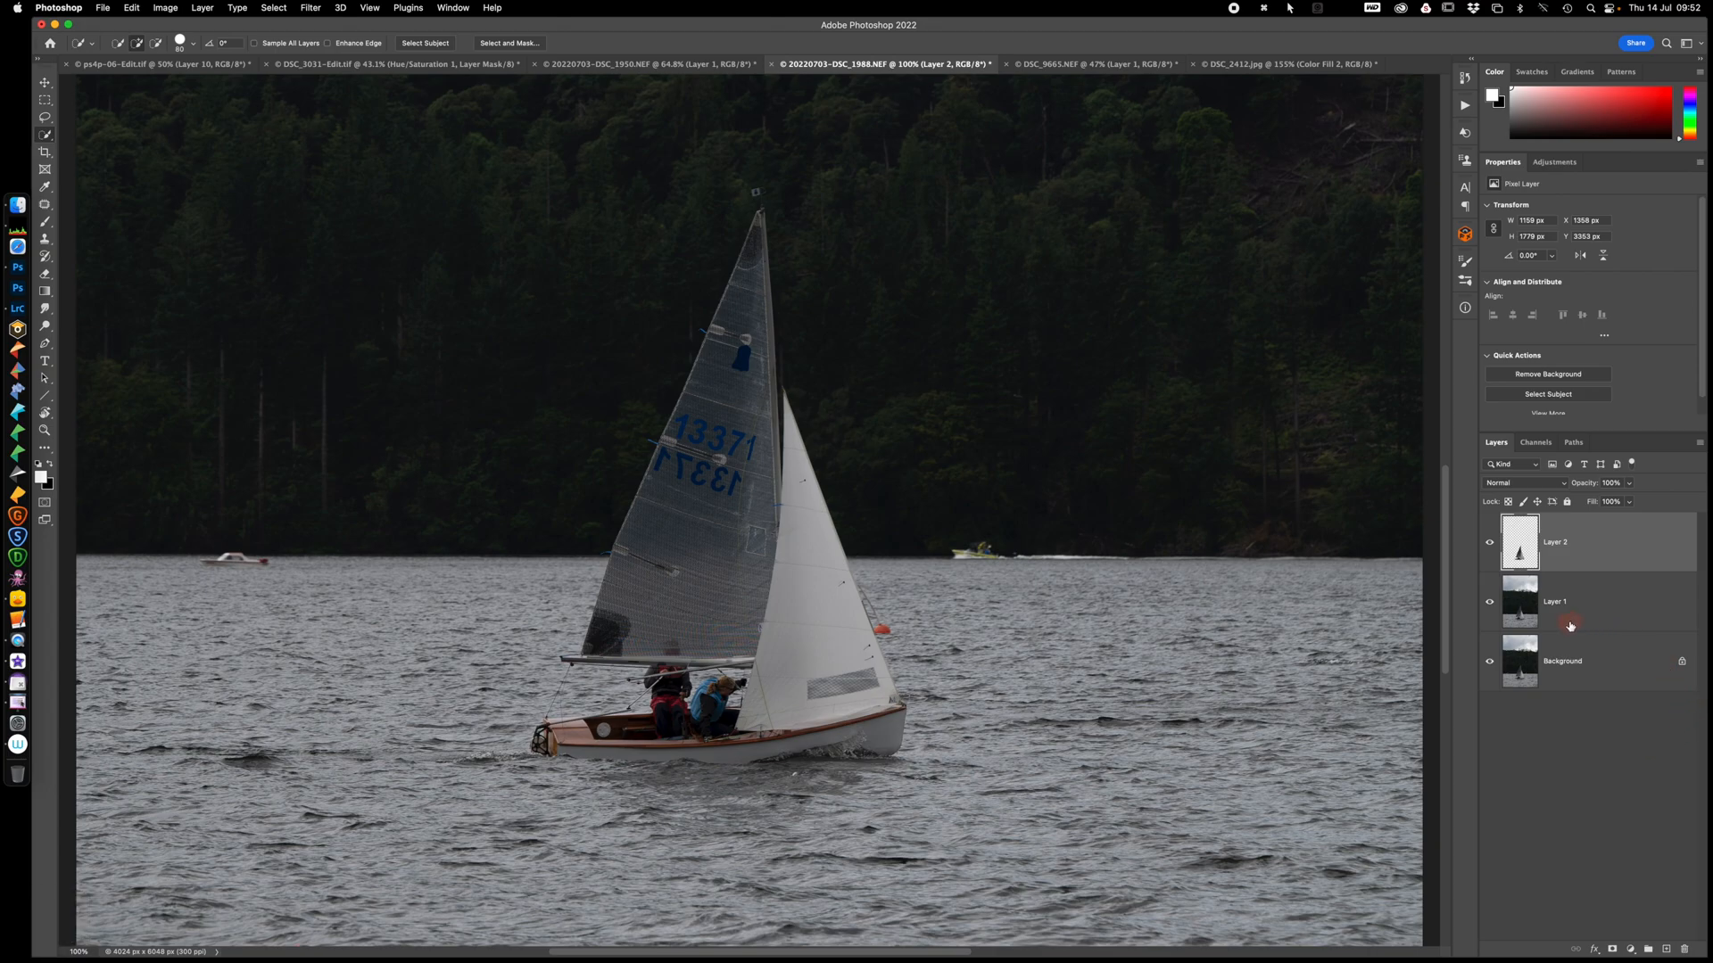
pyautogui.click(1489, 602)
pyautogui.click(1489, 662)
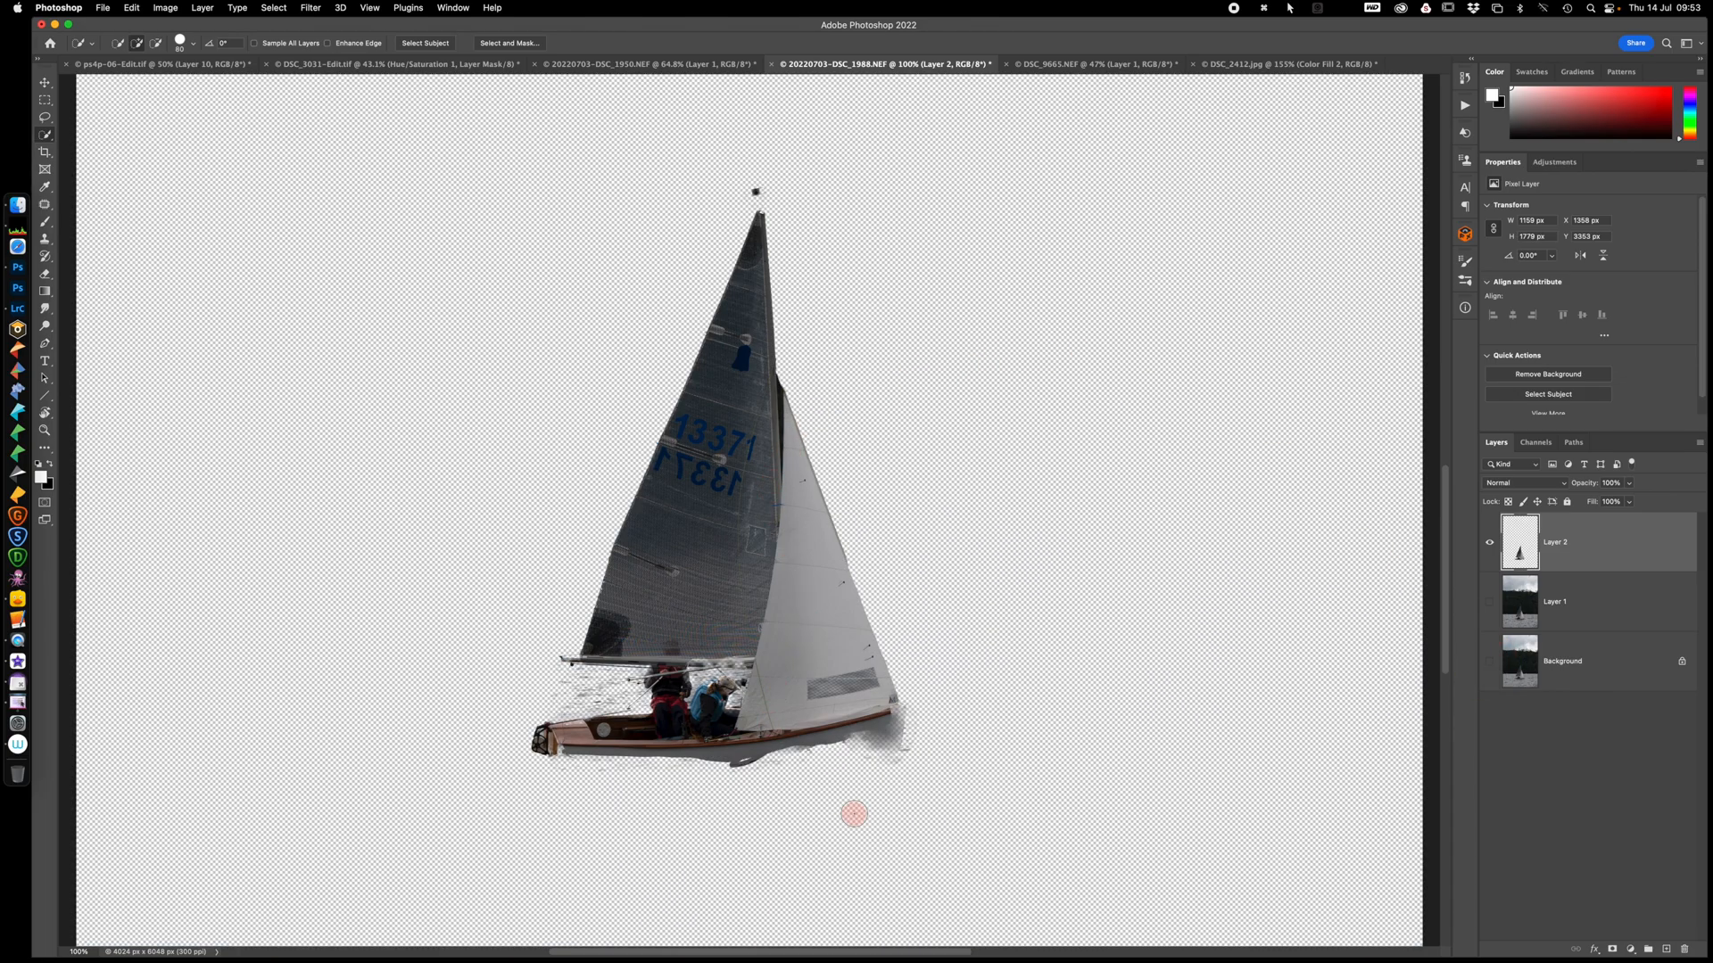
pyautogui.moveTo(1489, 600); pyautogui.dragTo(1489, 667)
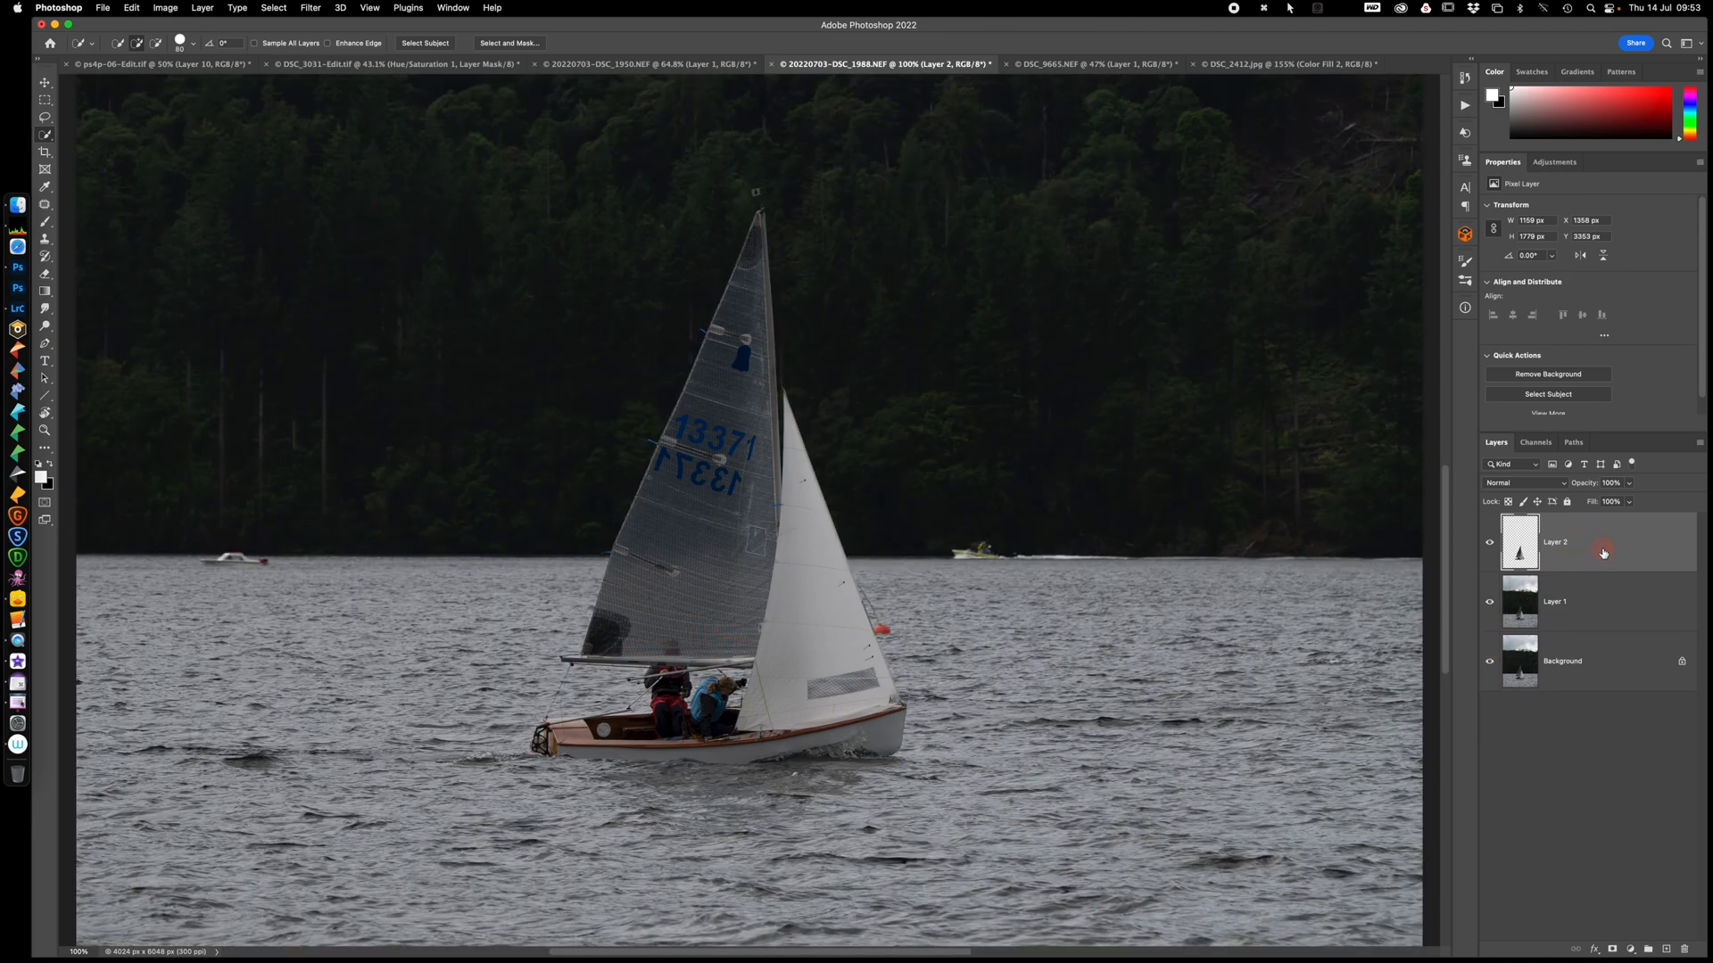
# Hide the sailboat layer and remove the two small motorboats on the horizon from Layer 1 with the Patch tool
pyautogui.click(1487, 542)
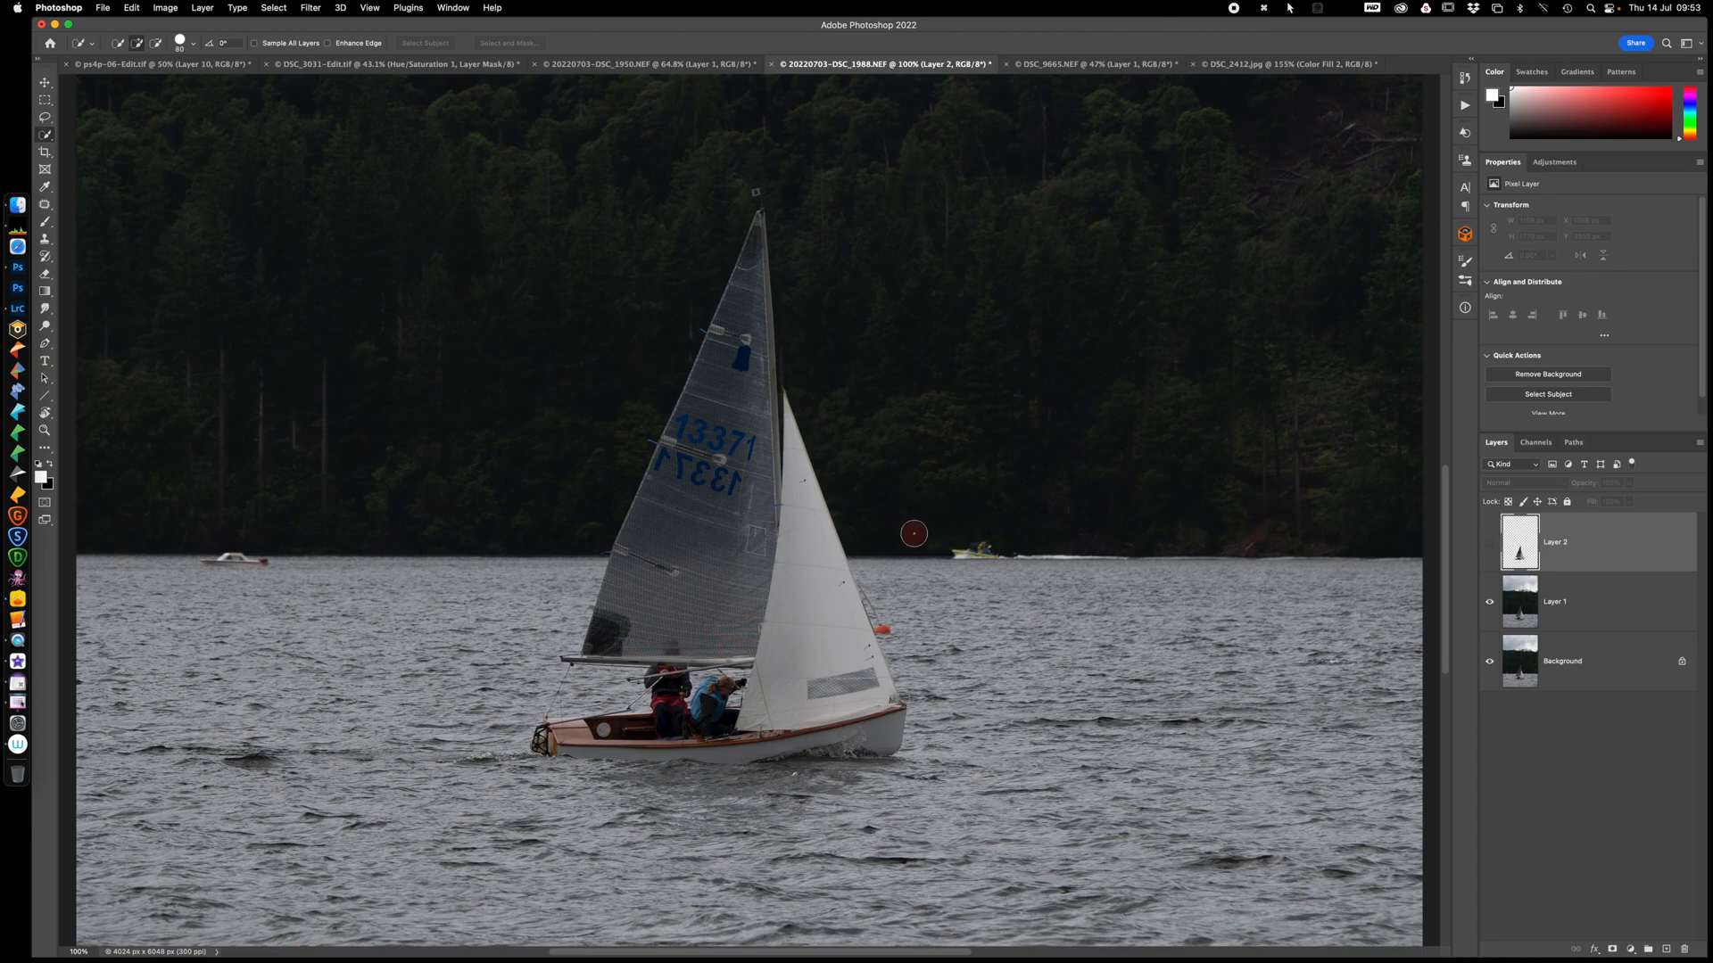
pyautogui.click(44, 207)
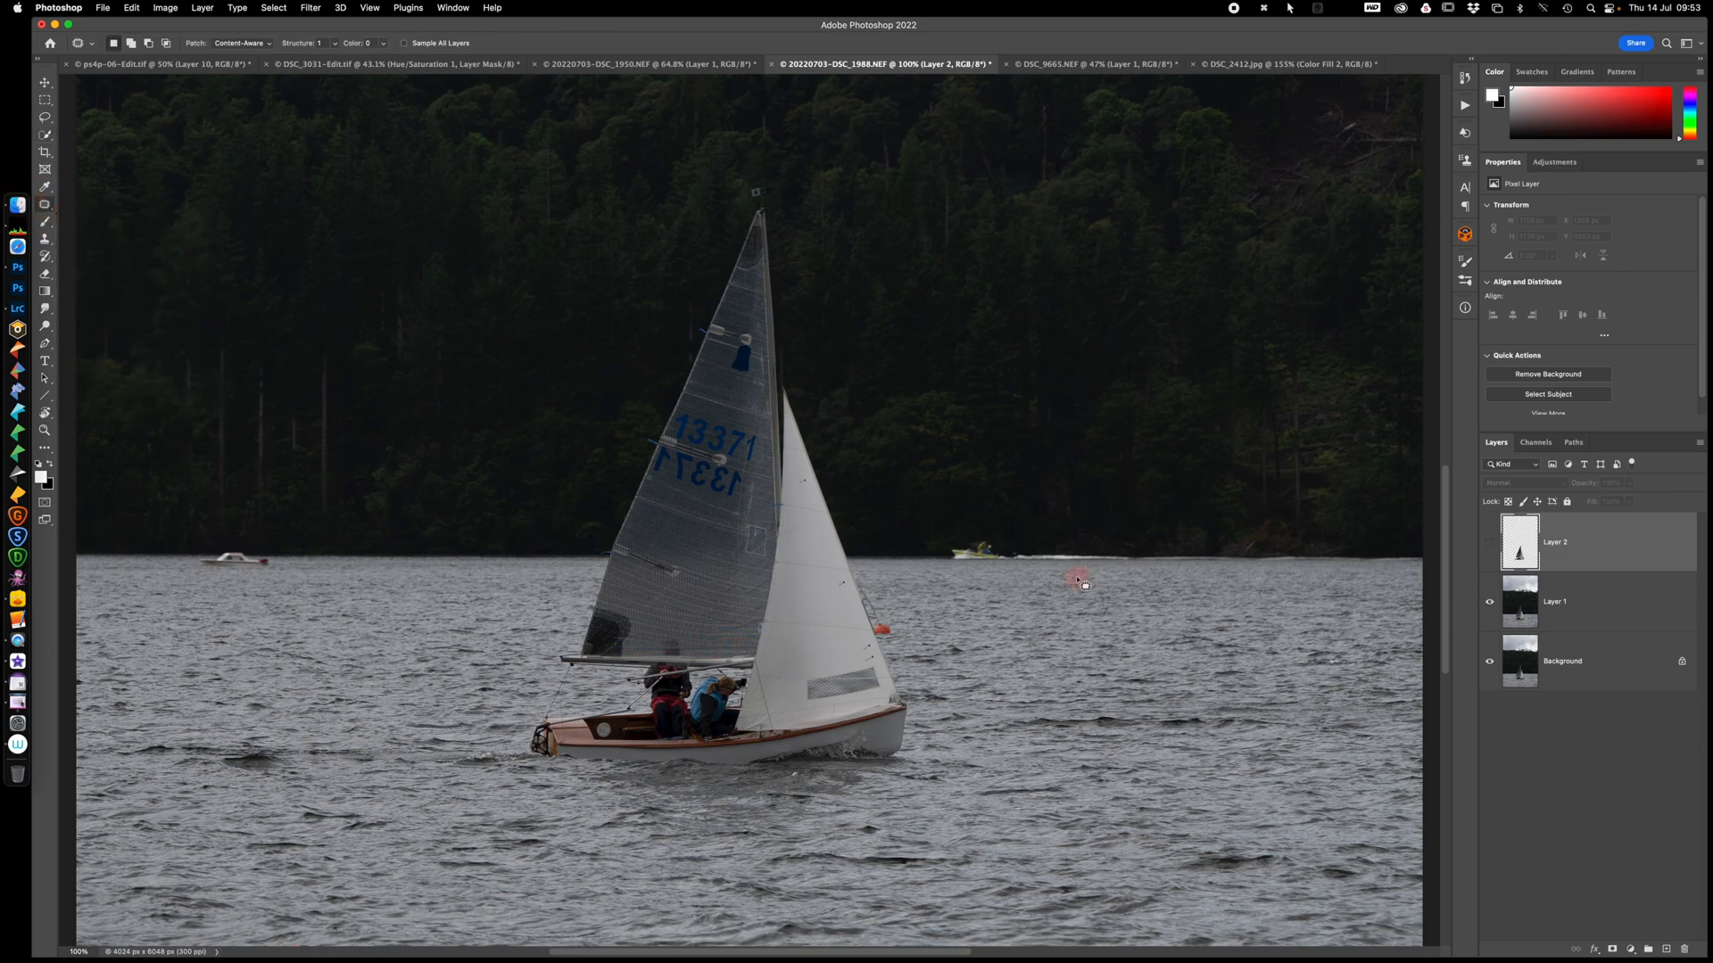
pyautogui.moveTo(951, 562)
pyautogui.mouseDown()
pyautogui.moveTo(1143, 562)
pyautogui.moveTo(1141, 548)
pyautogui.moveTo(951, 531)
pyautogui.moveTo(933, 554)
pyautogui.moveTo(973, 558)
pyautogui.mouseUp()
pyautogui.click(1688, 623)
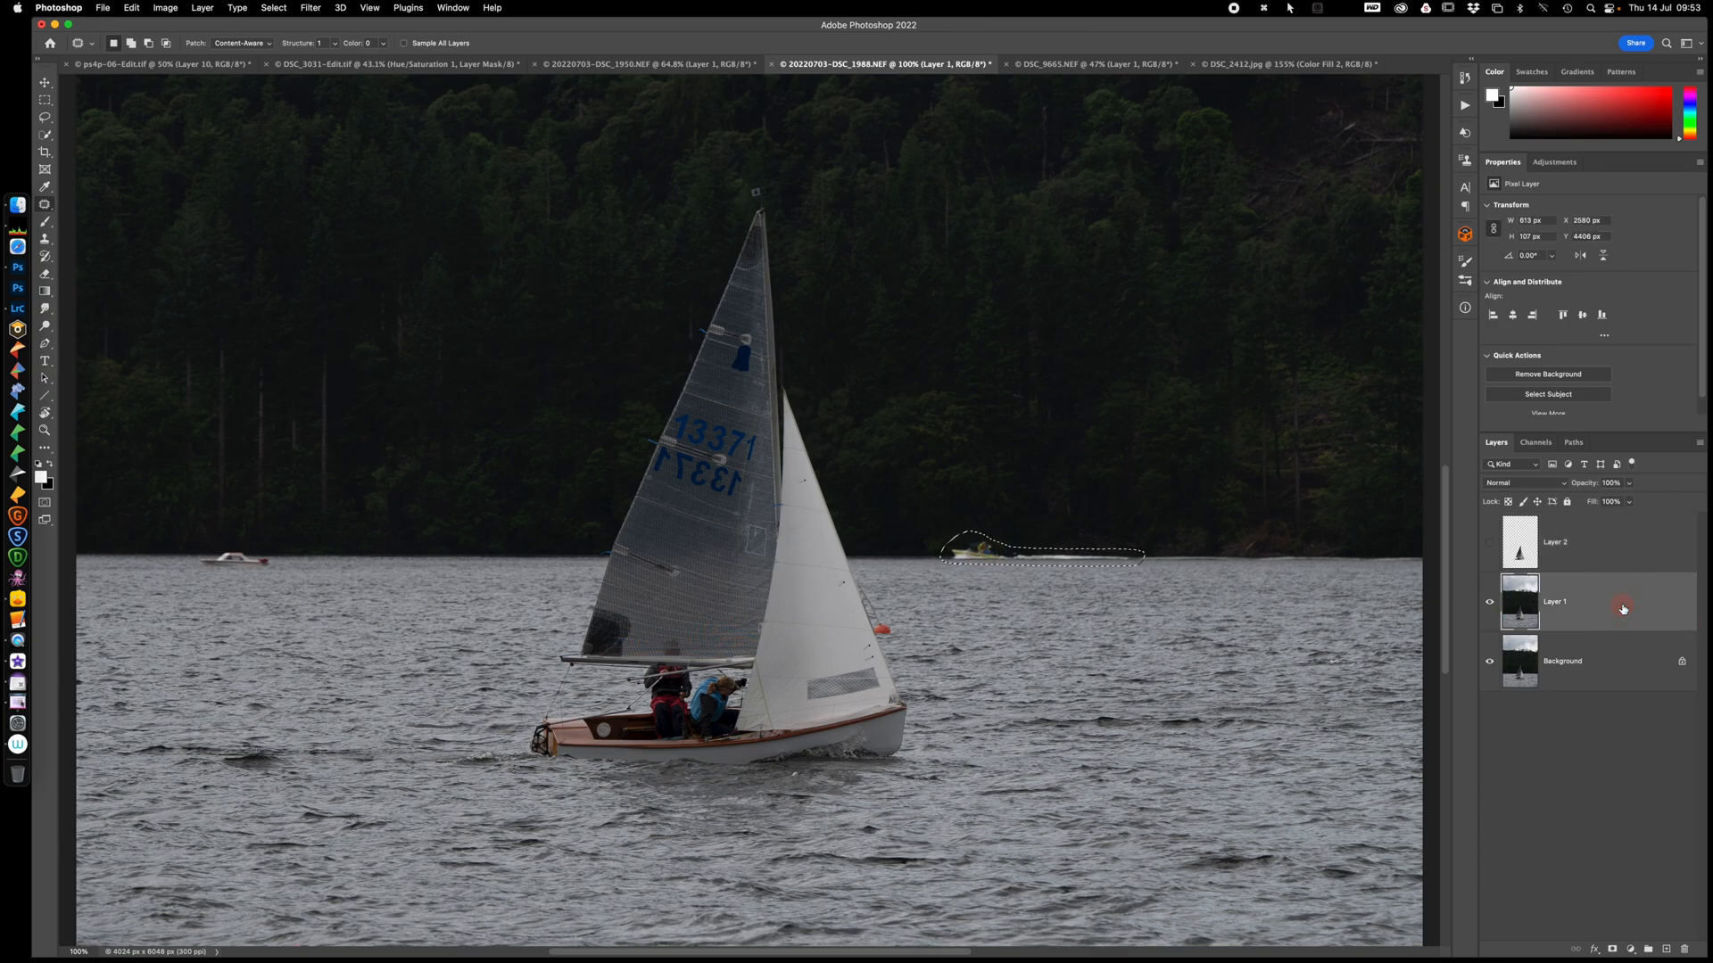
pyautogui.moveTo(997, 564); pyautogui.dragTo(1243, 559)
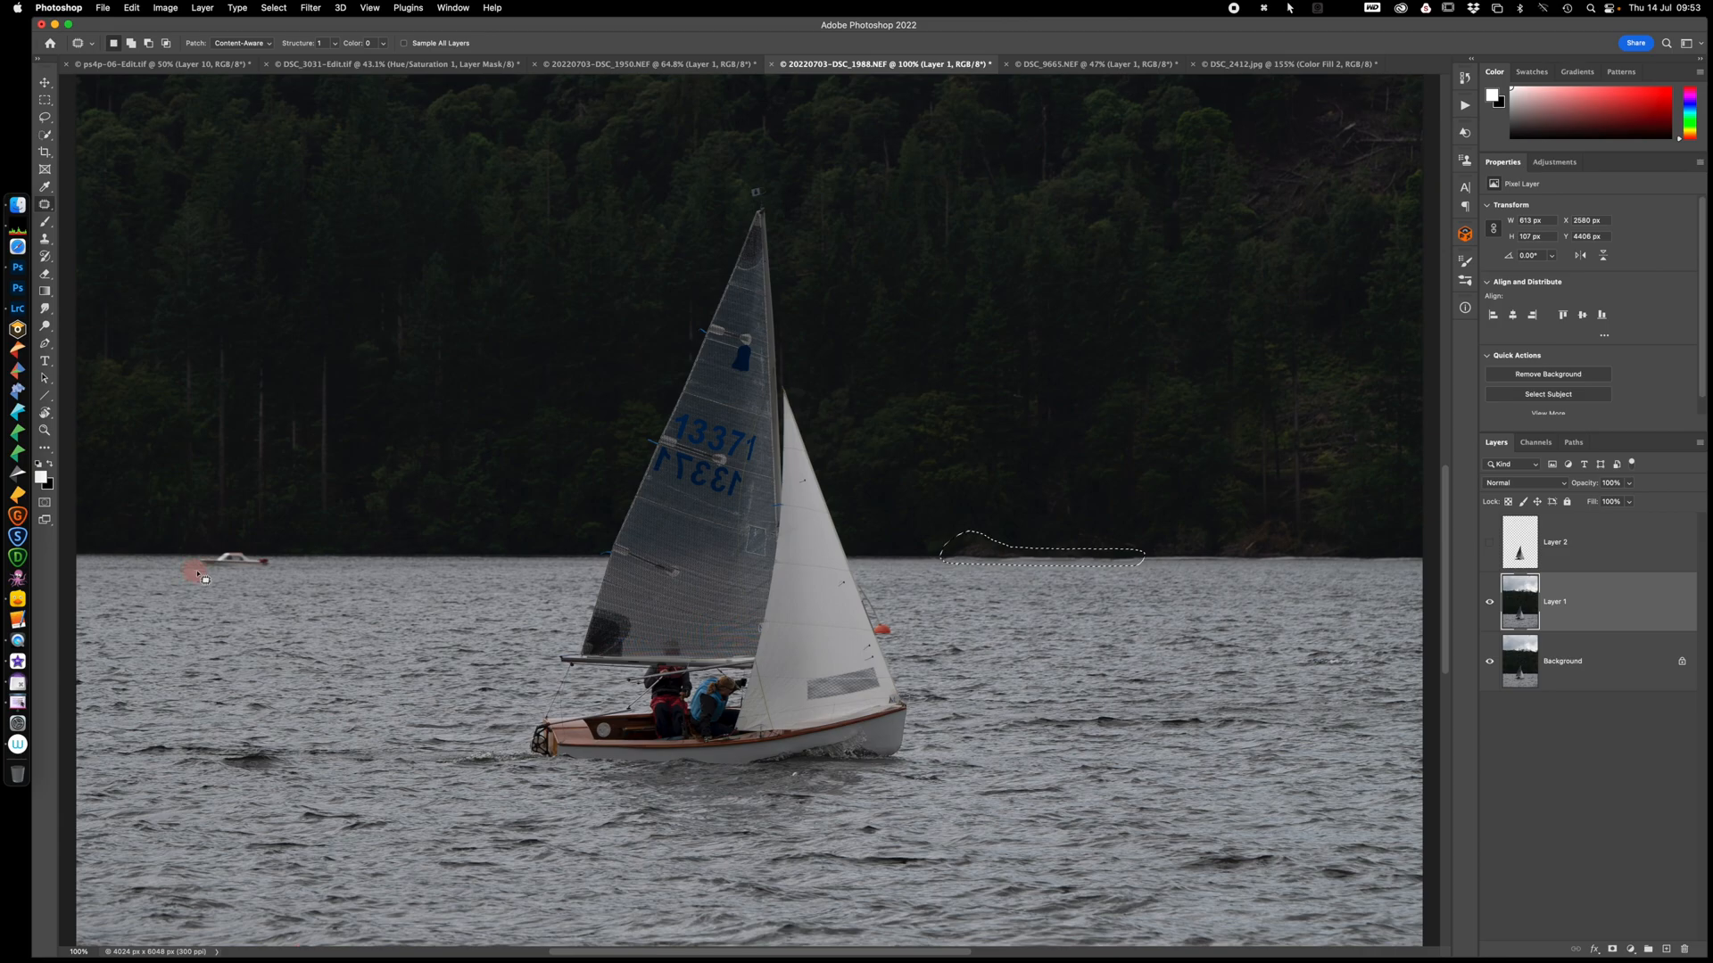
pyautogui.moveTo(208, 578)
pyautogui.mouseDown()
pyautogui.moveTo(279, 567)
pyautogui.moveTo(219, 547)
pyautogui.moveTo(186, 566)
pyautogui.moveTo(323, 569)
pyautogui.mouseUp()
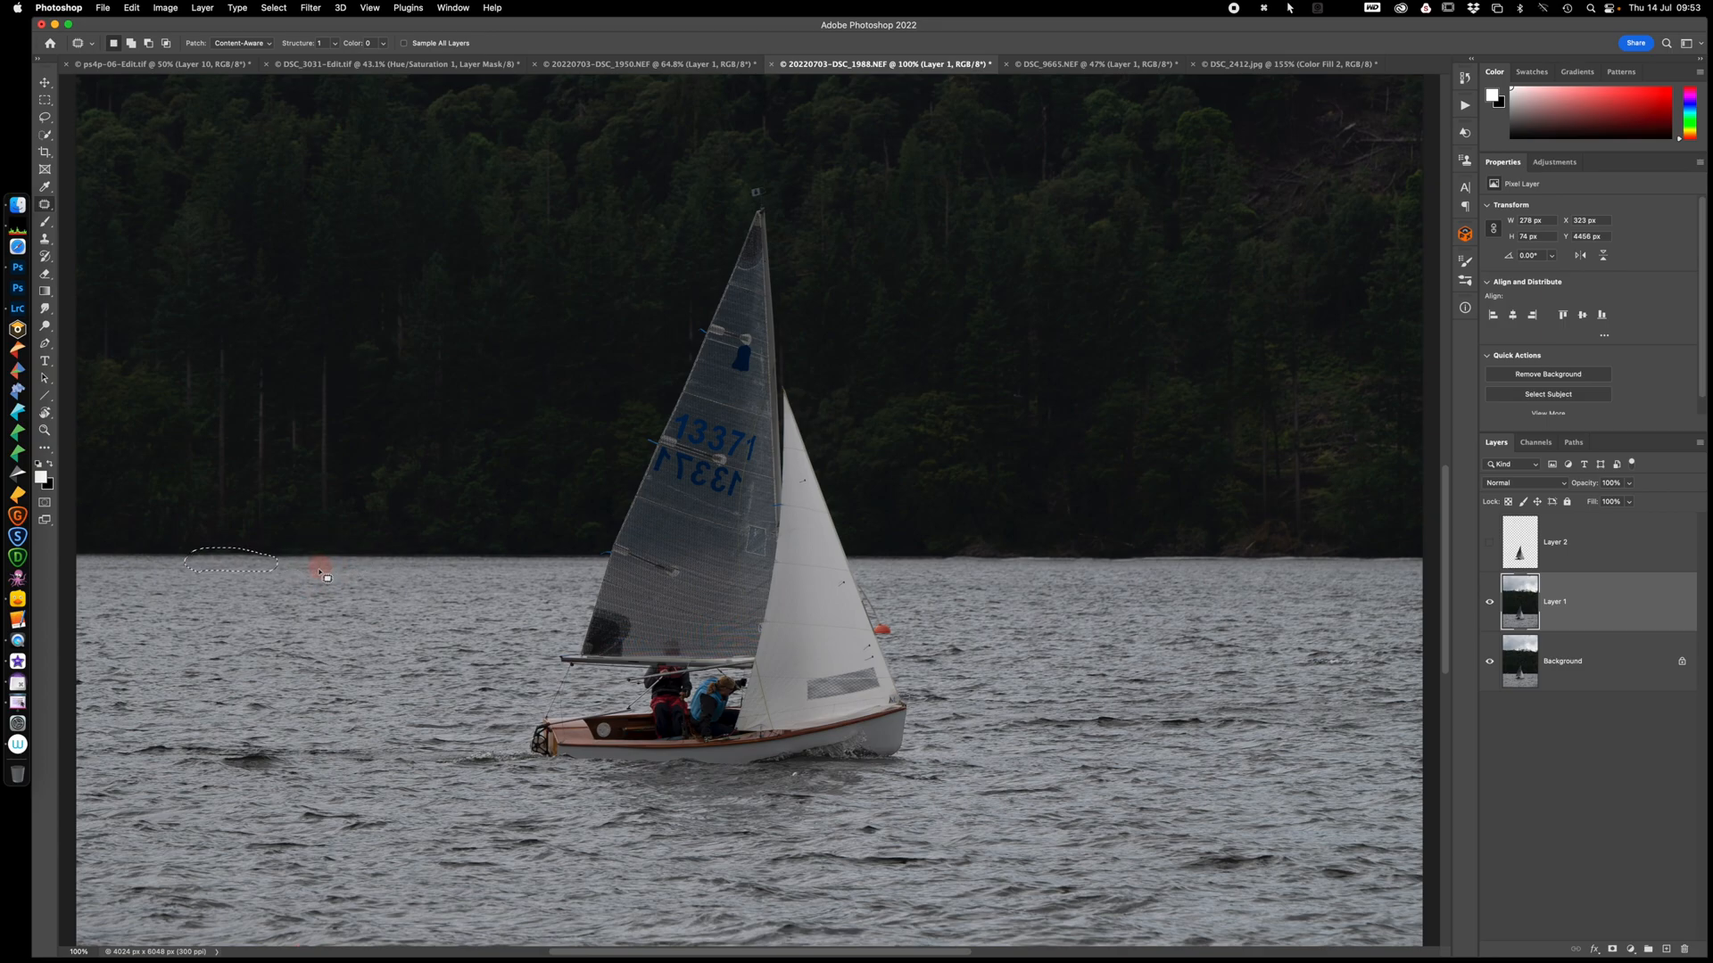
pyautogui.press('super+d')
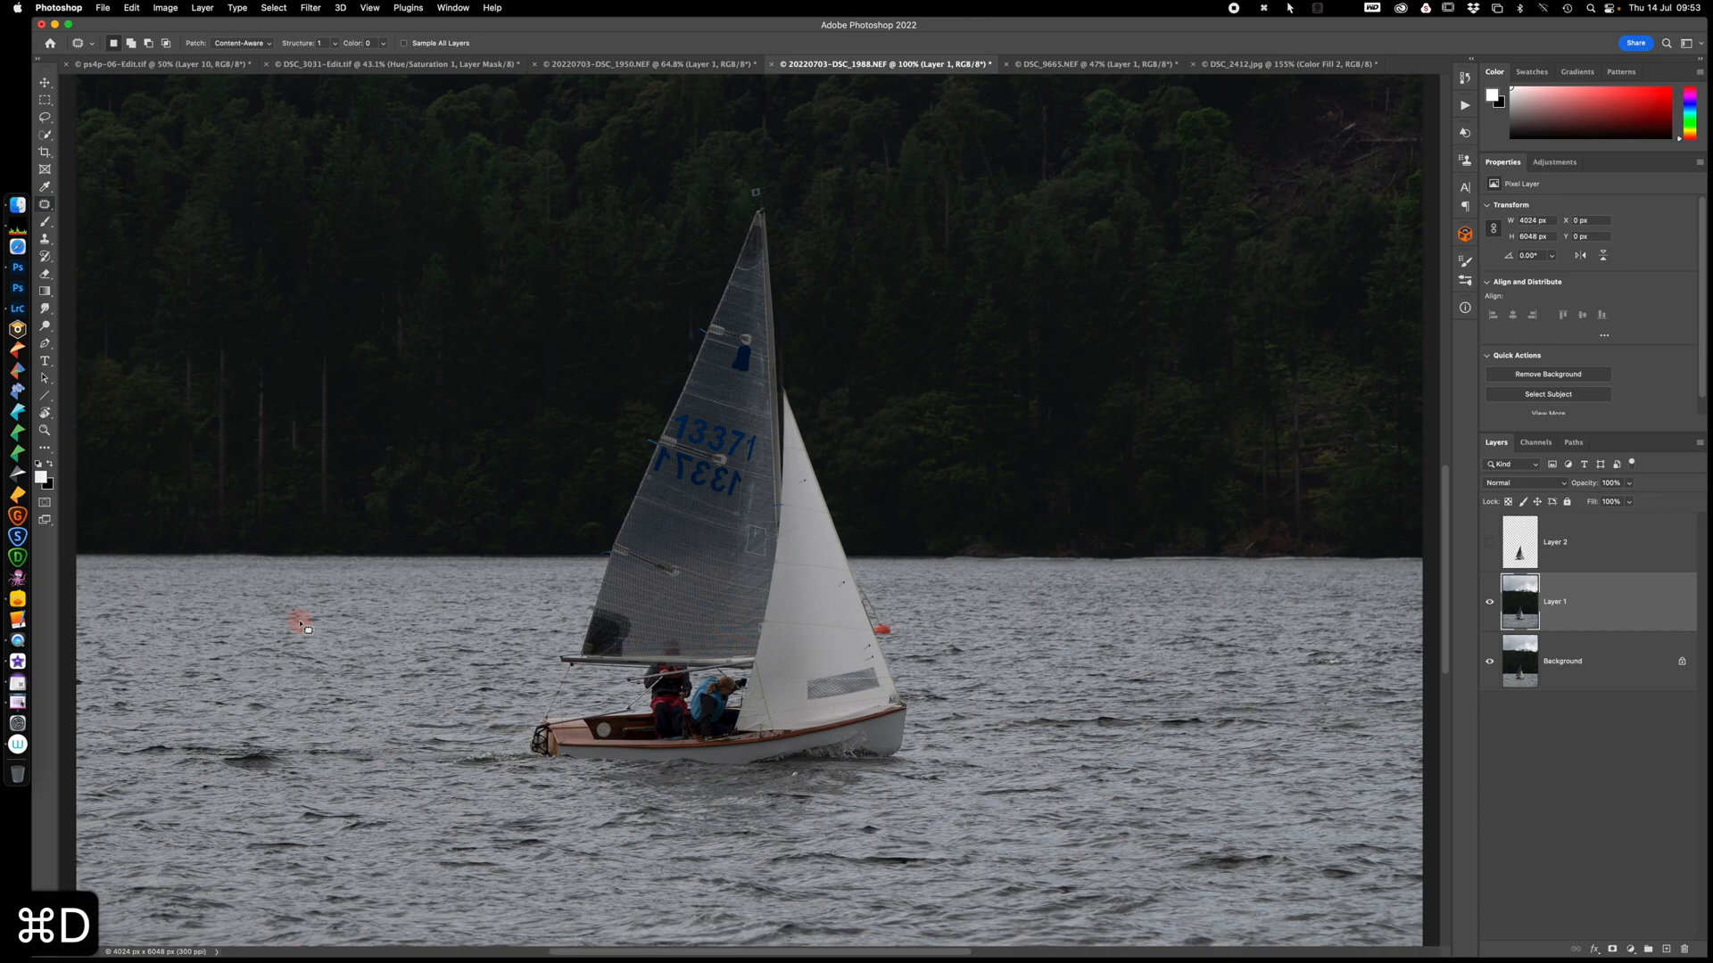
# Patch the sailboat out of Layer 1, then check the result by briefly showing the cutout layer
pyautogui.press('super+0')
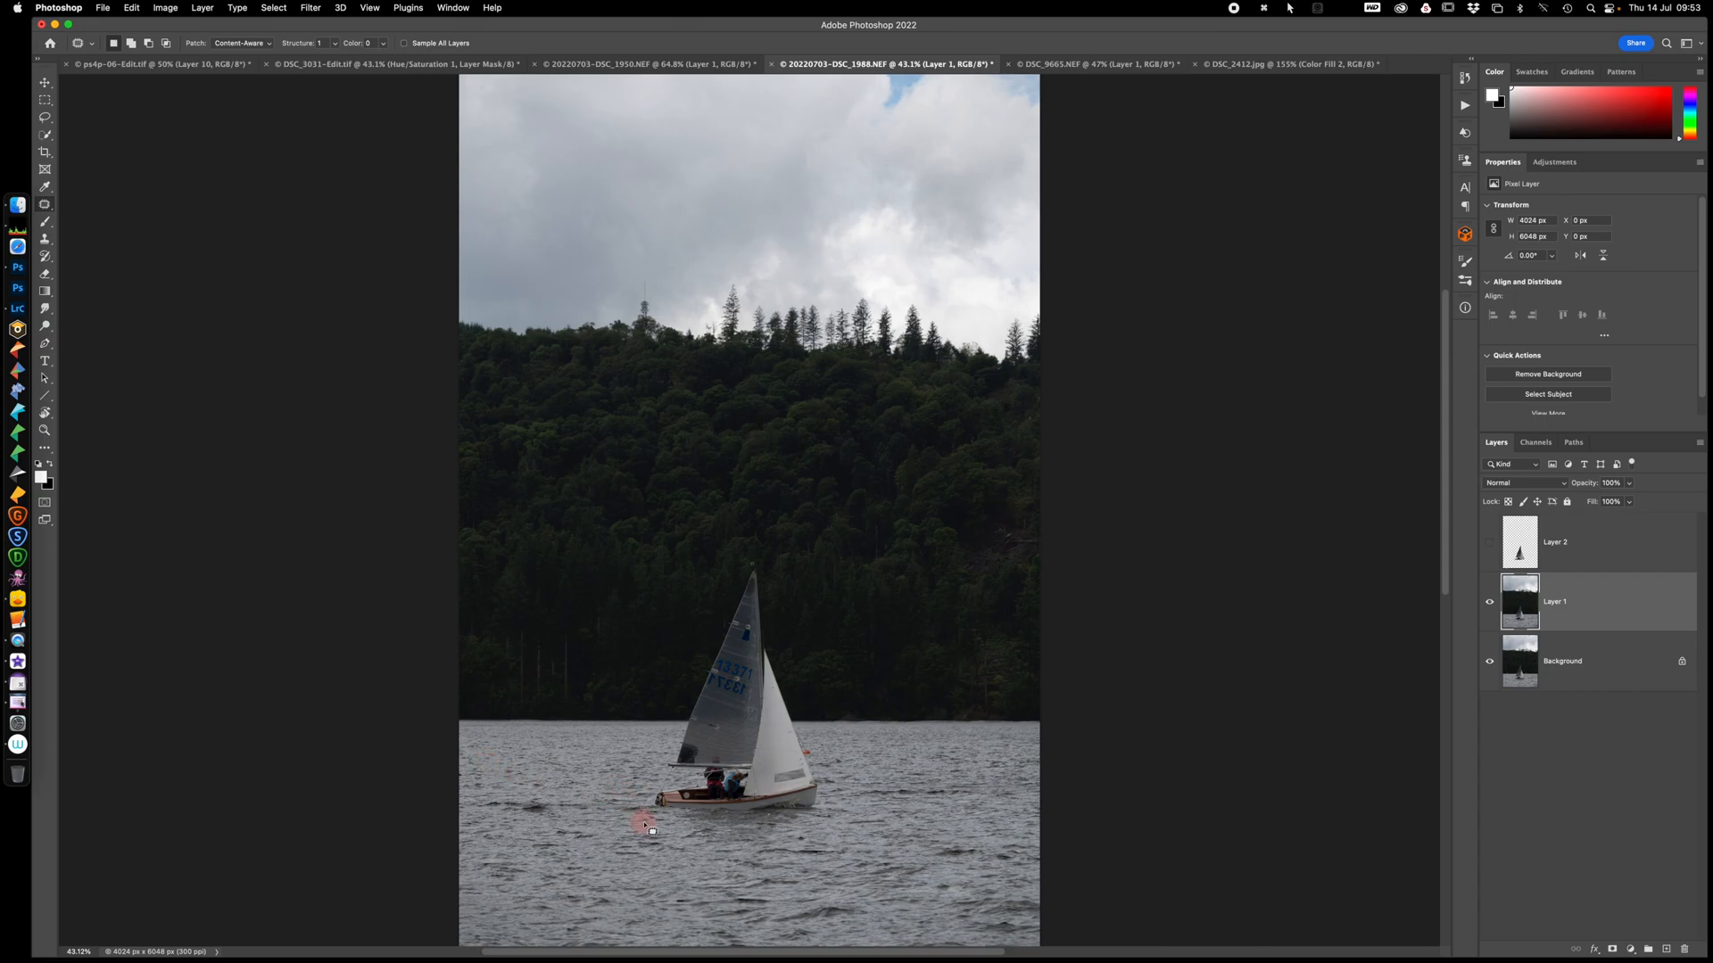
pyautogui.moveTo(660, 819)
pyautogui.mouseDown()
pyautogui.moveTo(821, 810)
pyautogui.moveTo(758, 560)
pyautogui.moveTo(661, 758)
pyautogui.moveTo(661, 777)
pyautogui.moveTo(688, 780)
pyautogui.moveTo(642, 800)
pyautogui.moveTo(660, 808)
pyautogui.mouseUp()
pyautogui.moveTo(736, 760); pyautogui.dragTo(922, 749)
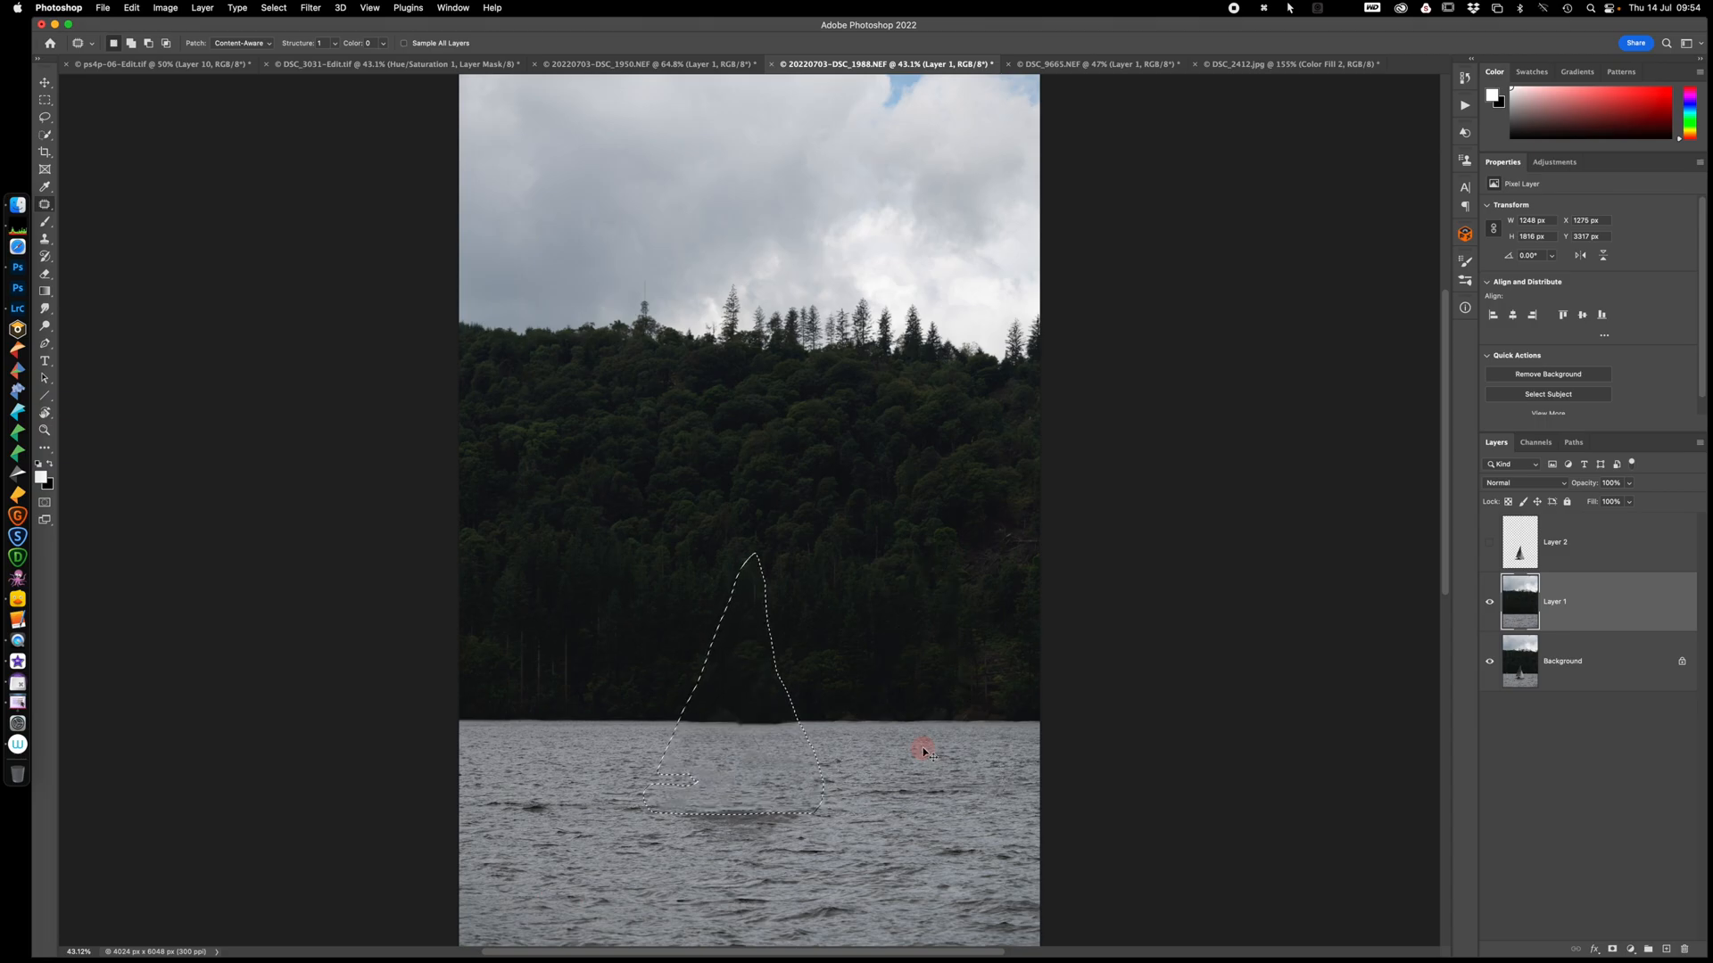
pyautogui.press('super+d')
pyautogui.click(1489, 544)
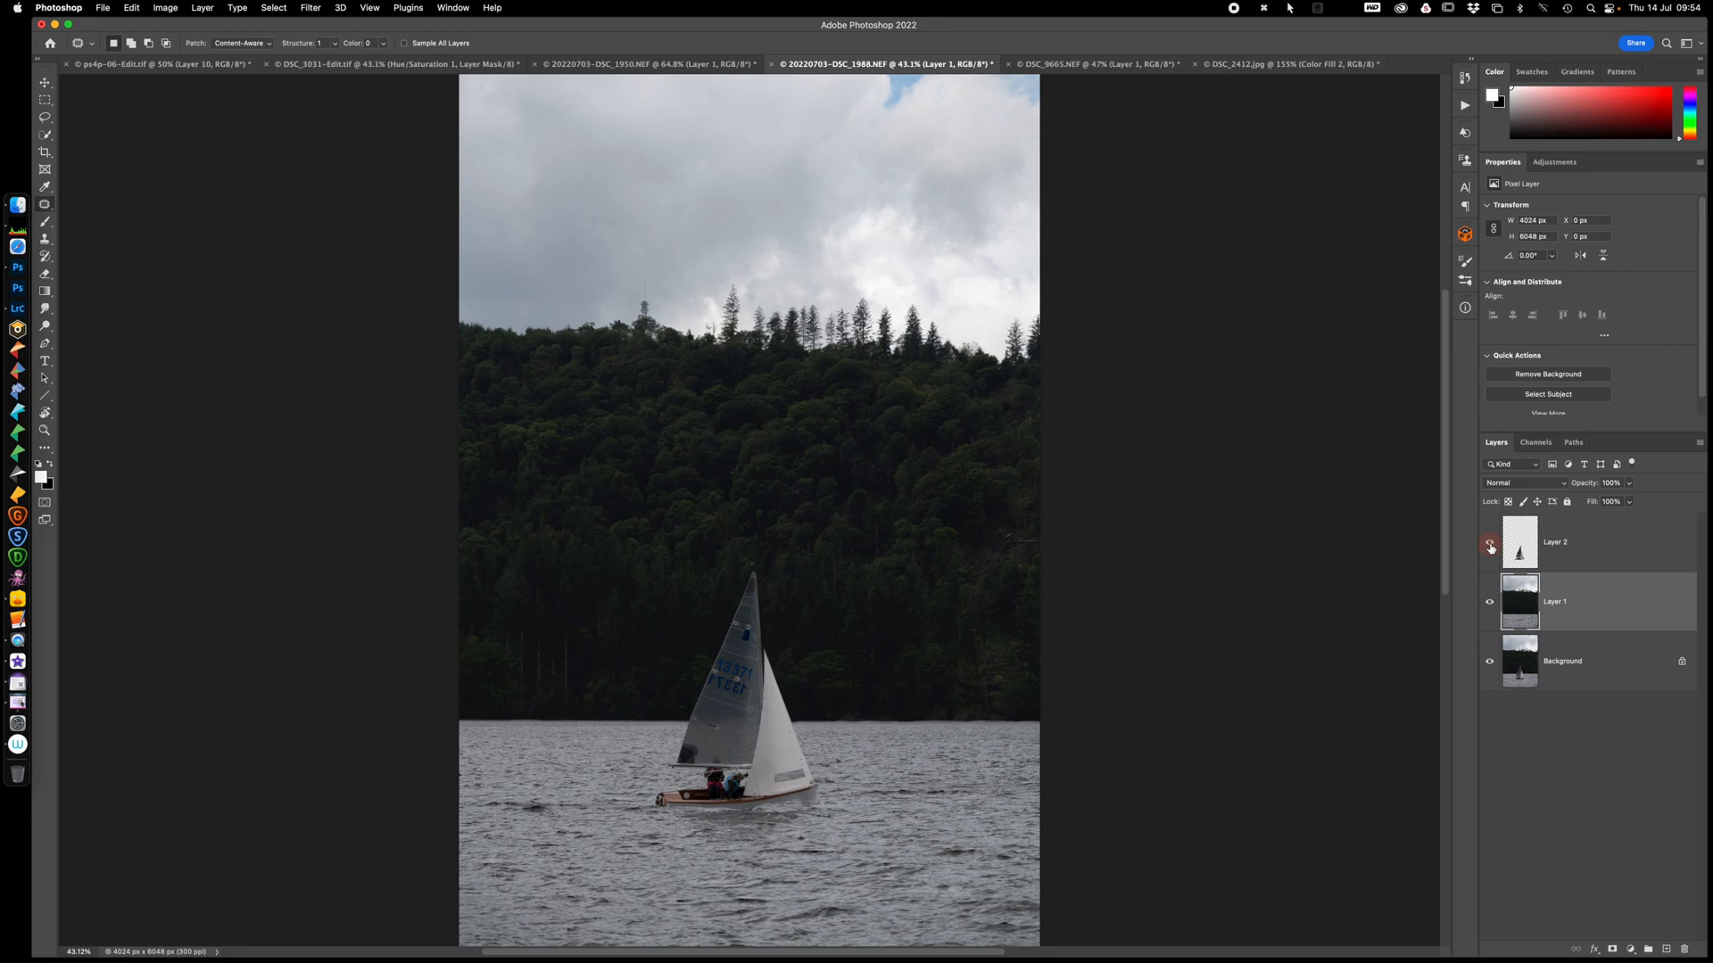
pyautogui.click(1490, 544)
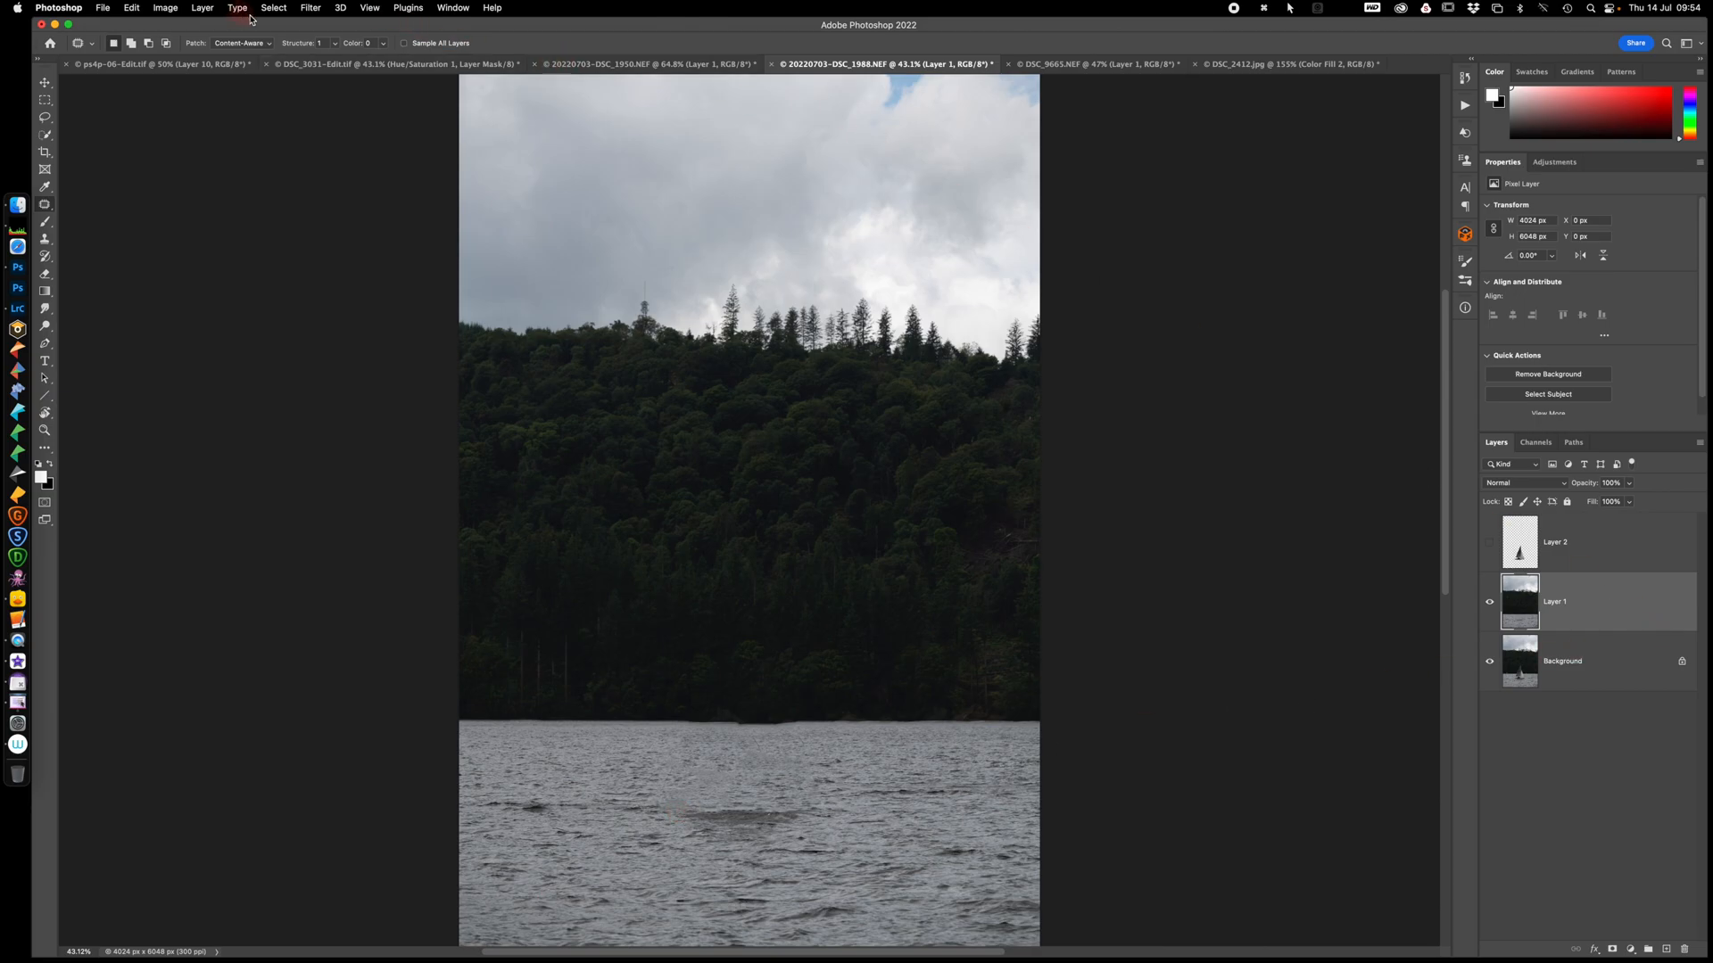
# Convert Layer 1 to a Smart Object
pyautogui.click(311, 8)
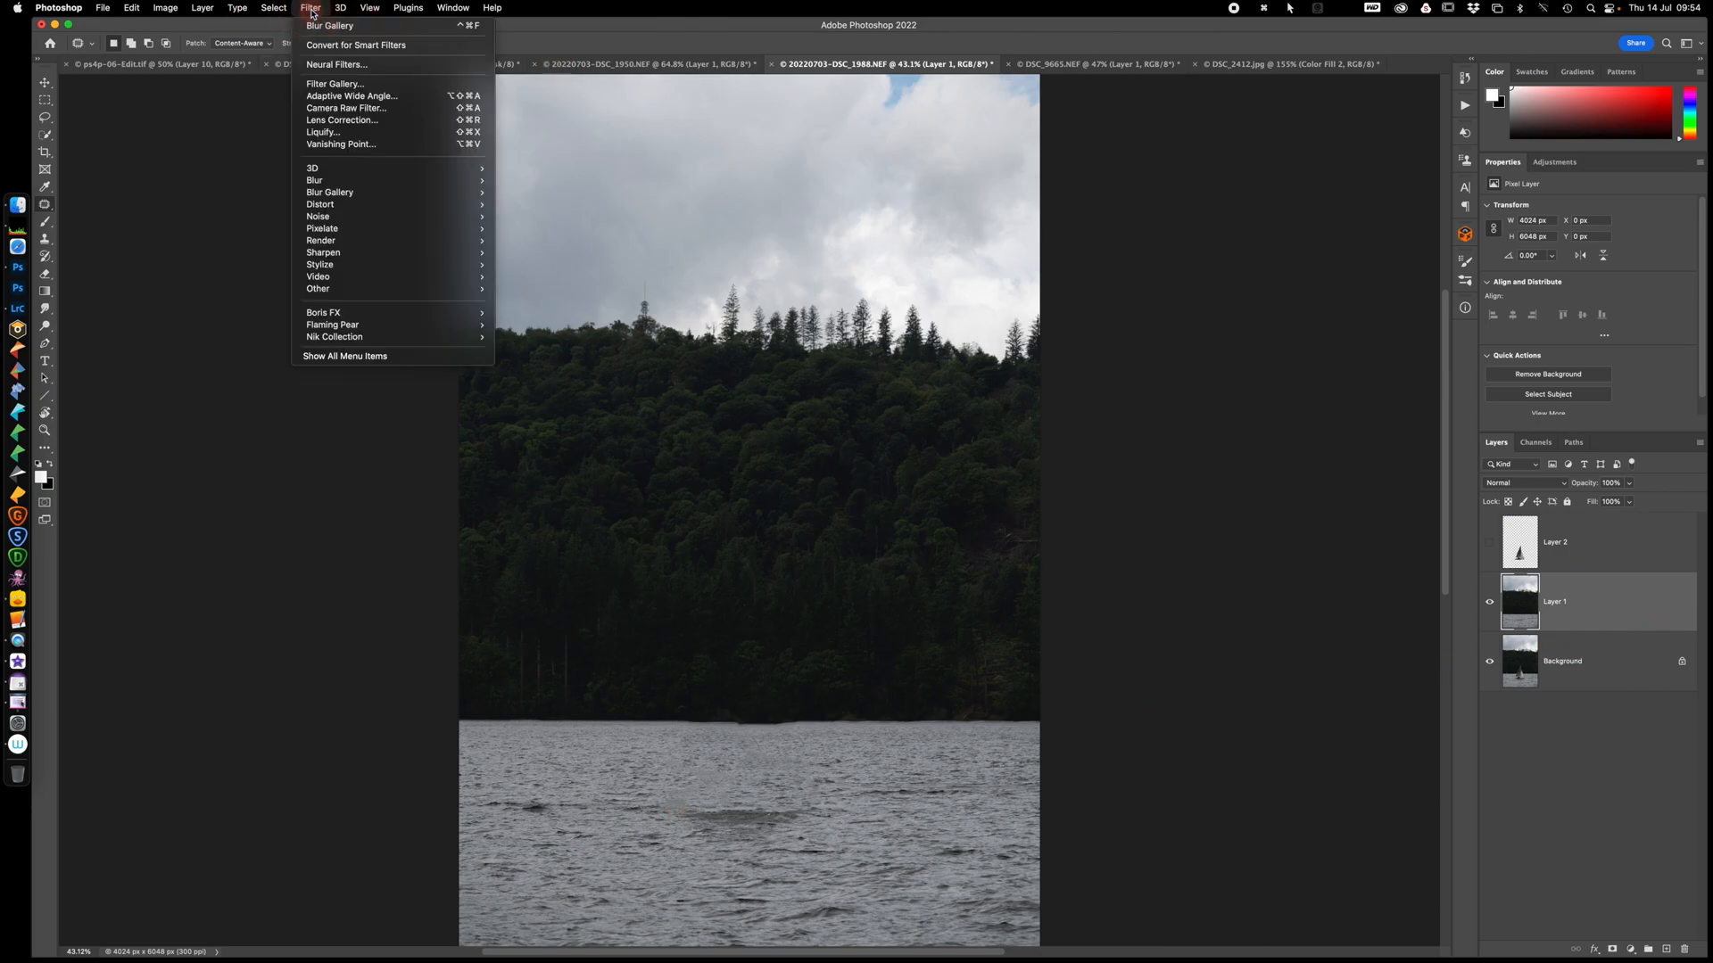
pyautogui.moveTo(354, 198)
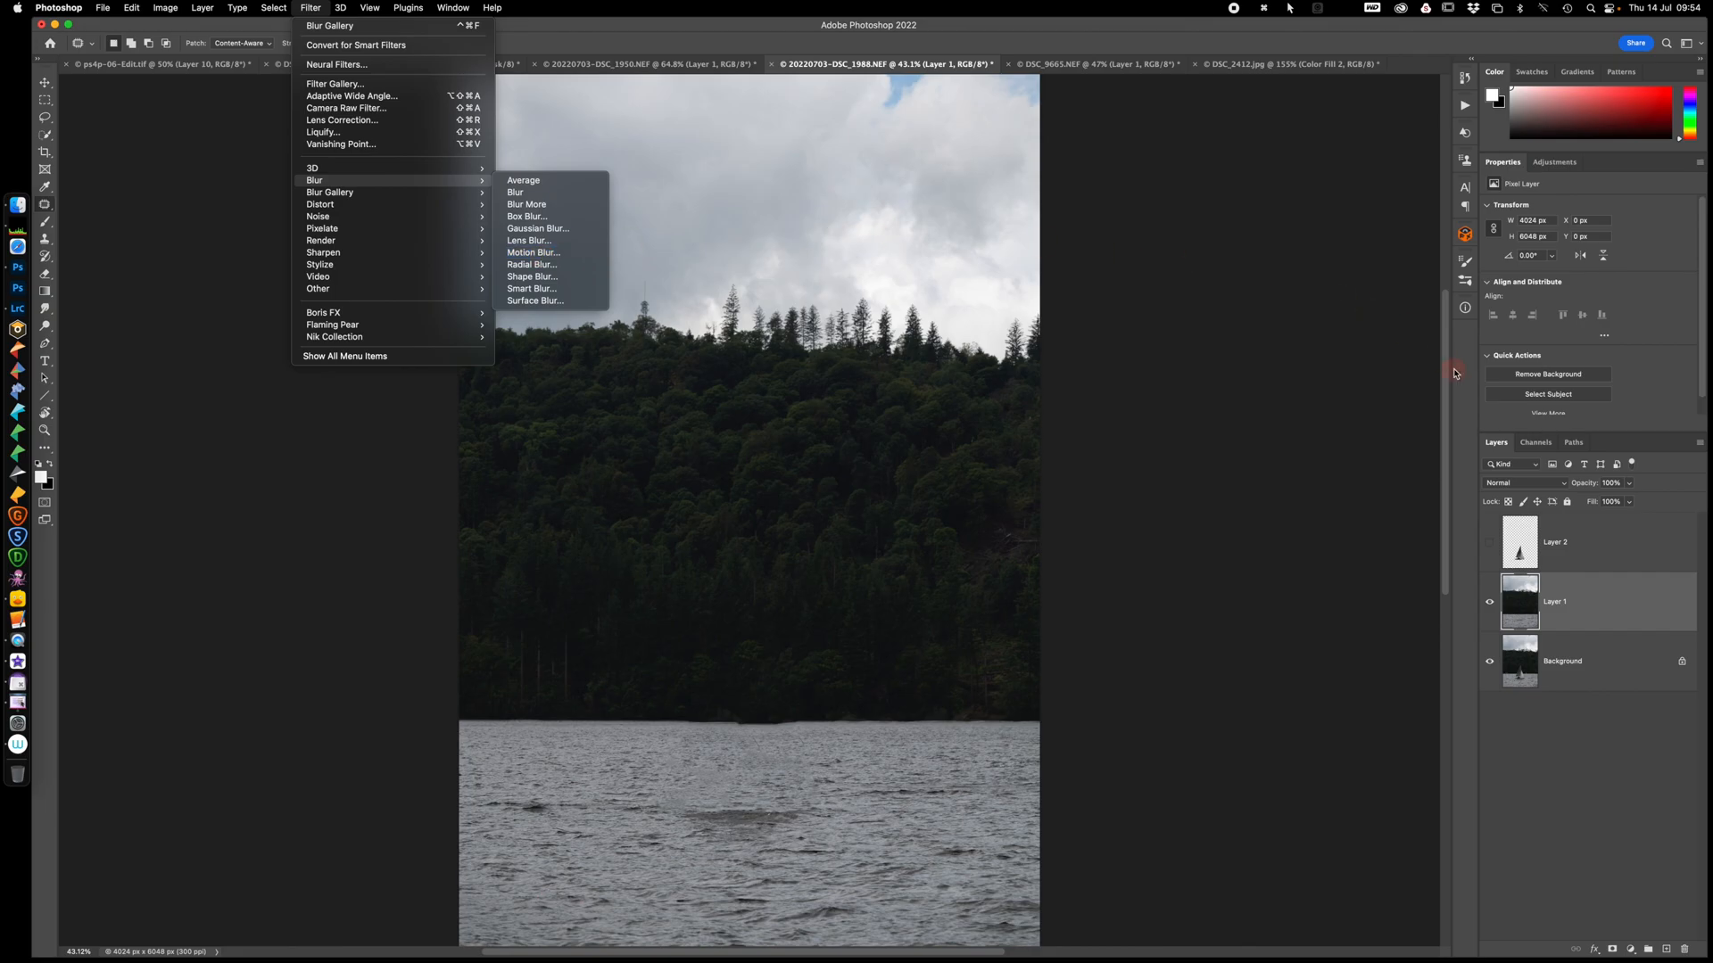
pyautogui.click(1594, 611)
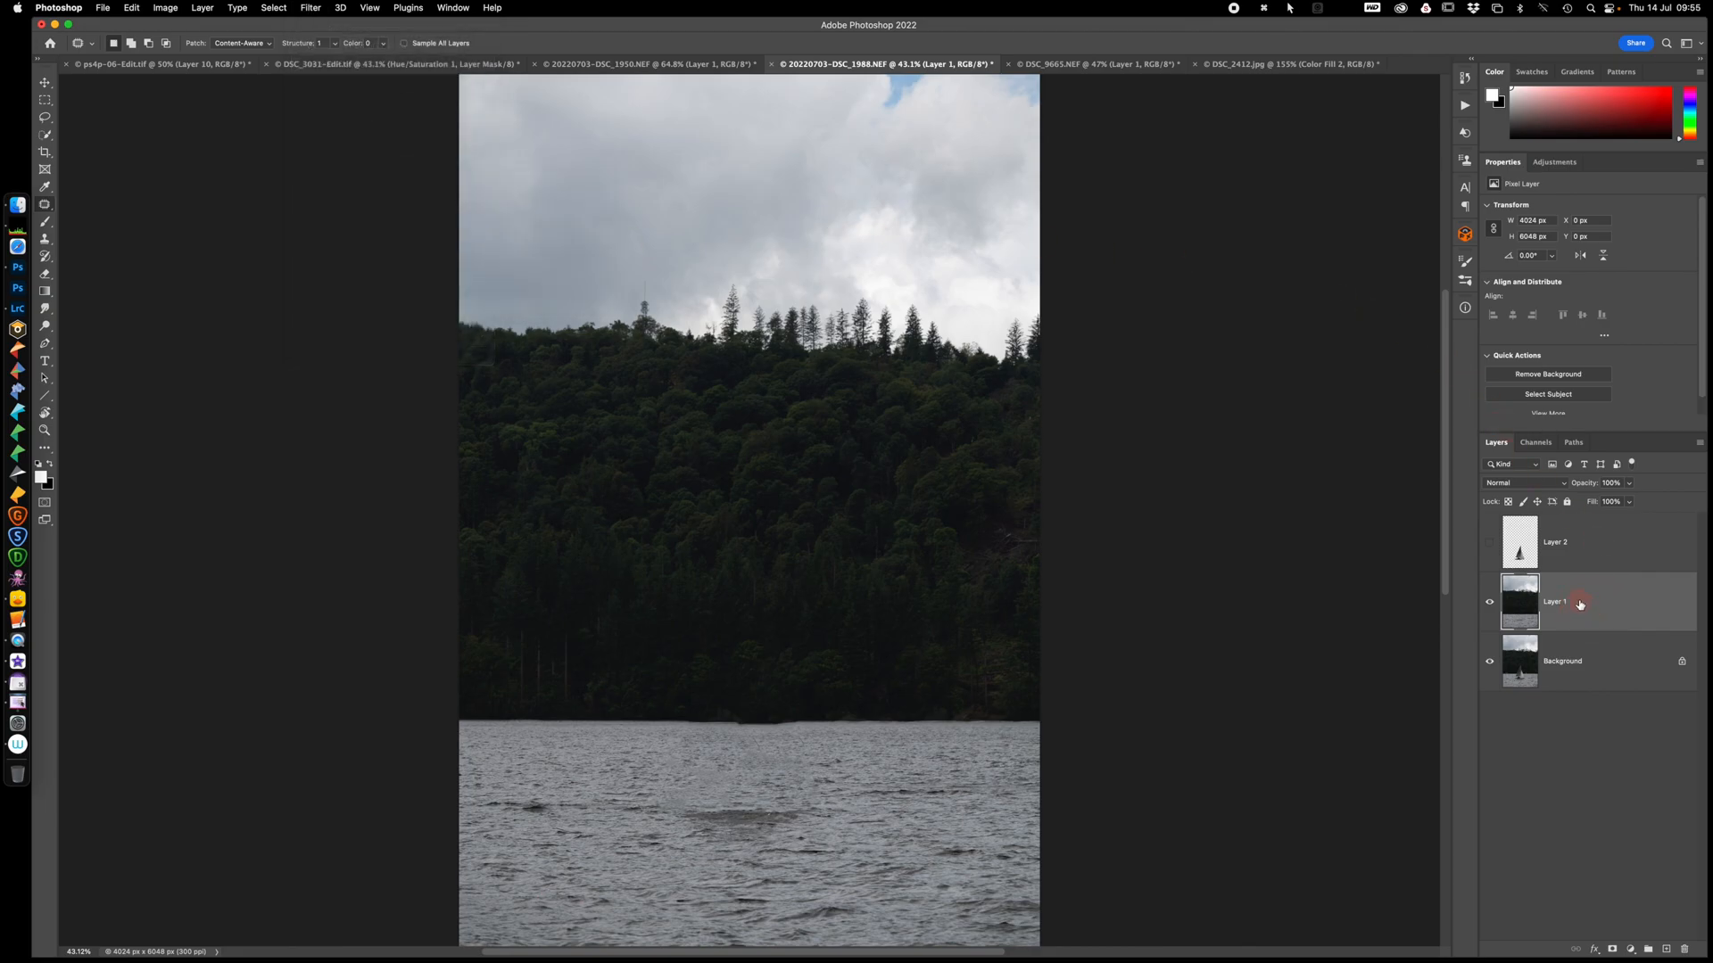
pyautogui.rightClick(1580, 605)
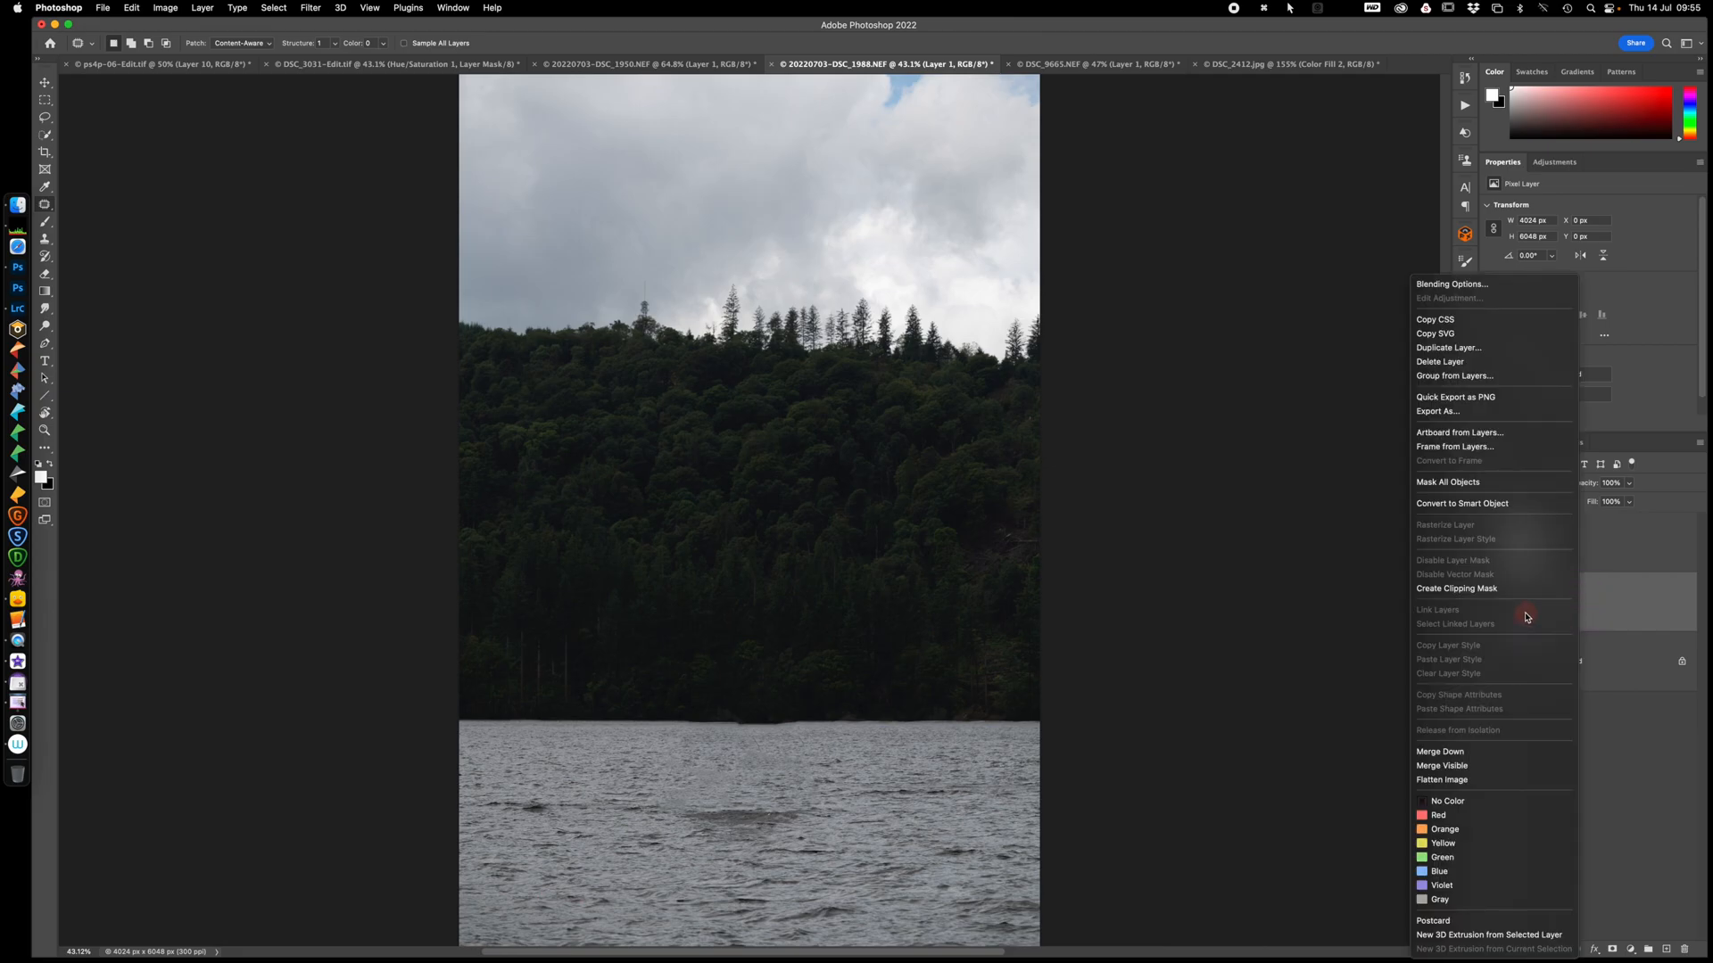
pyautogui.click(1478, 505)
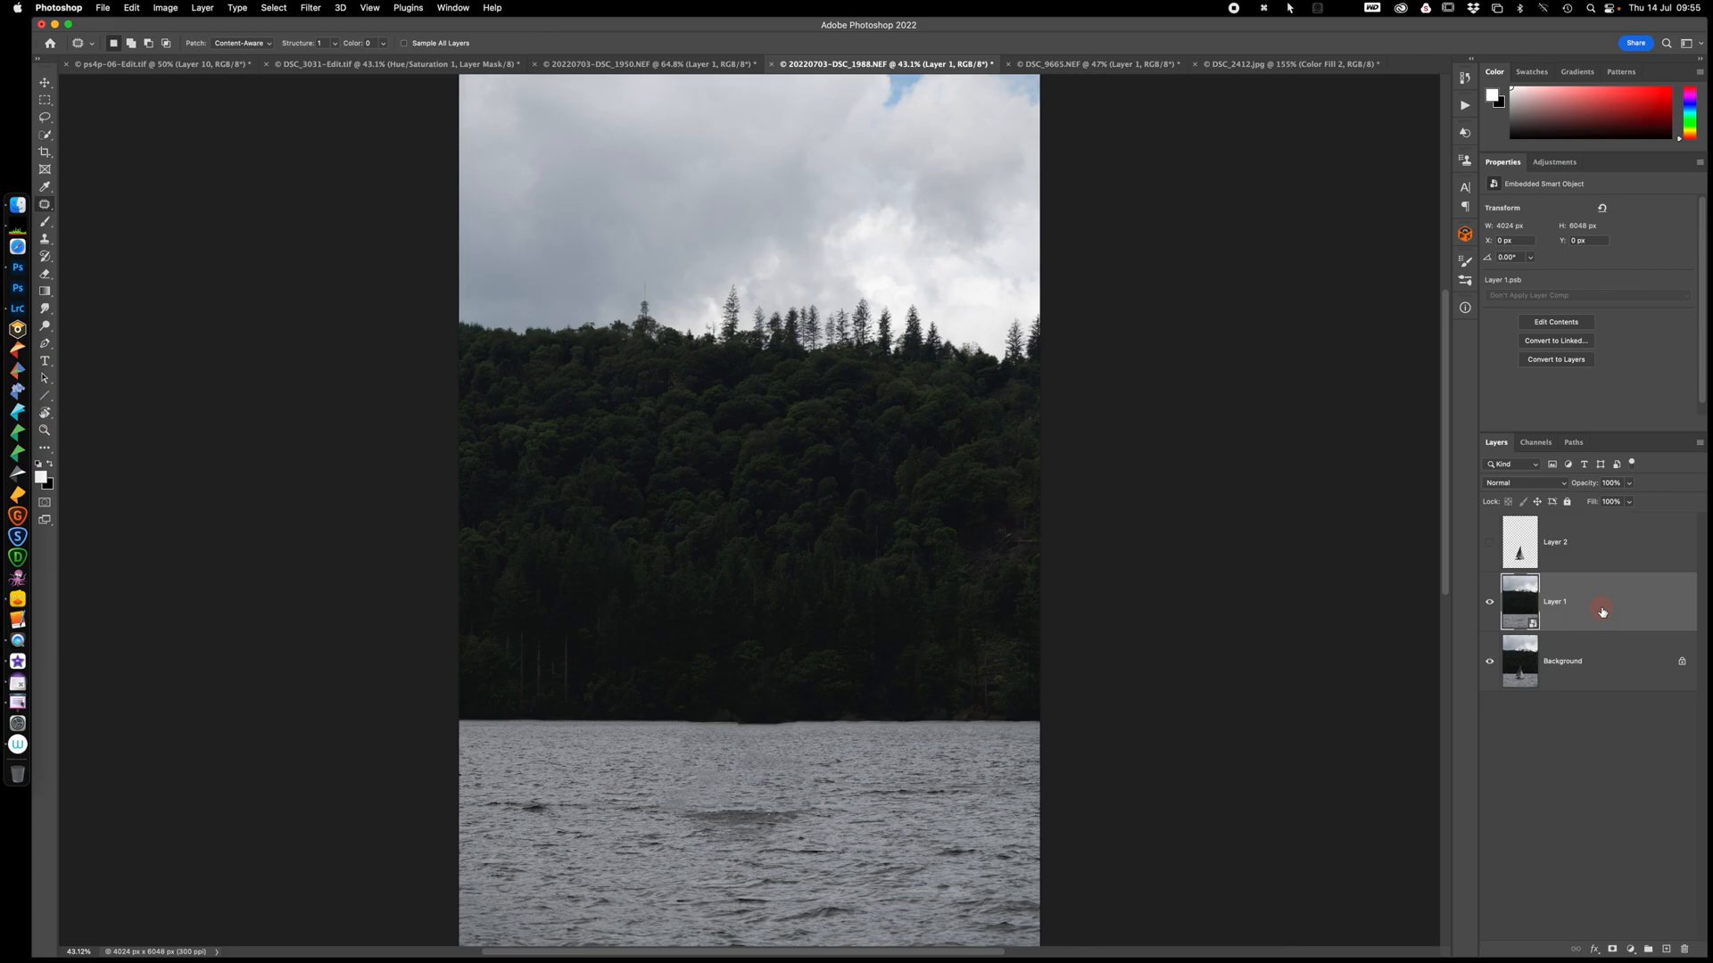
# Apply a Motion Blur smart filter to Layer 1 with an angle of 0° and a distance of 938 pixels
pyautogui.click(314, 11)
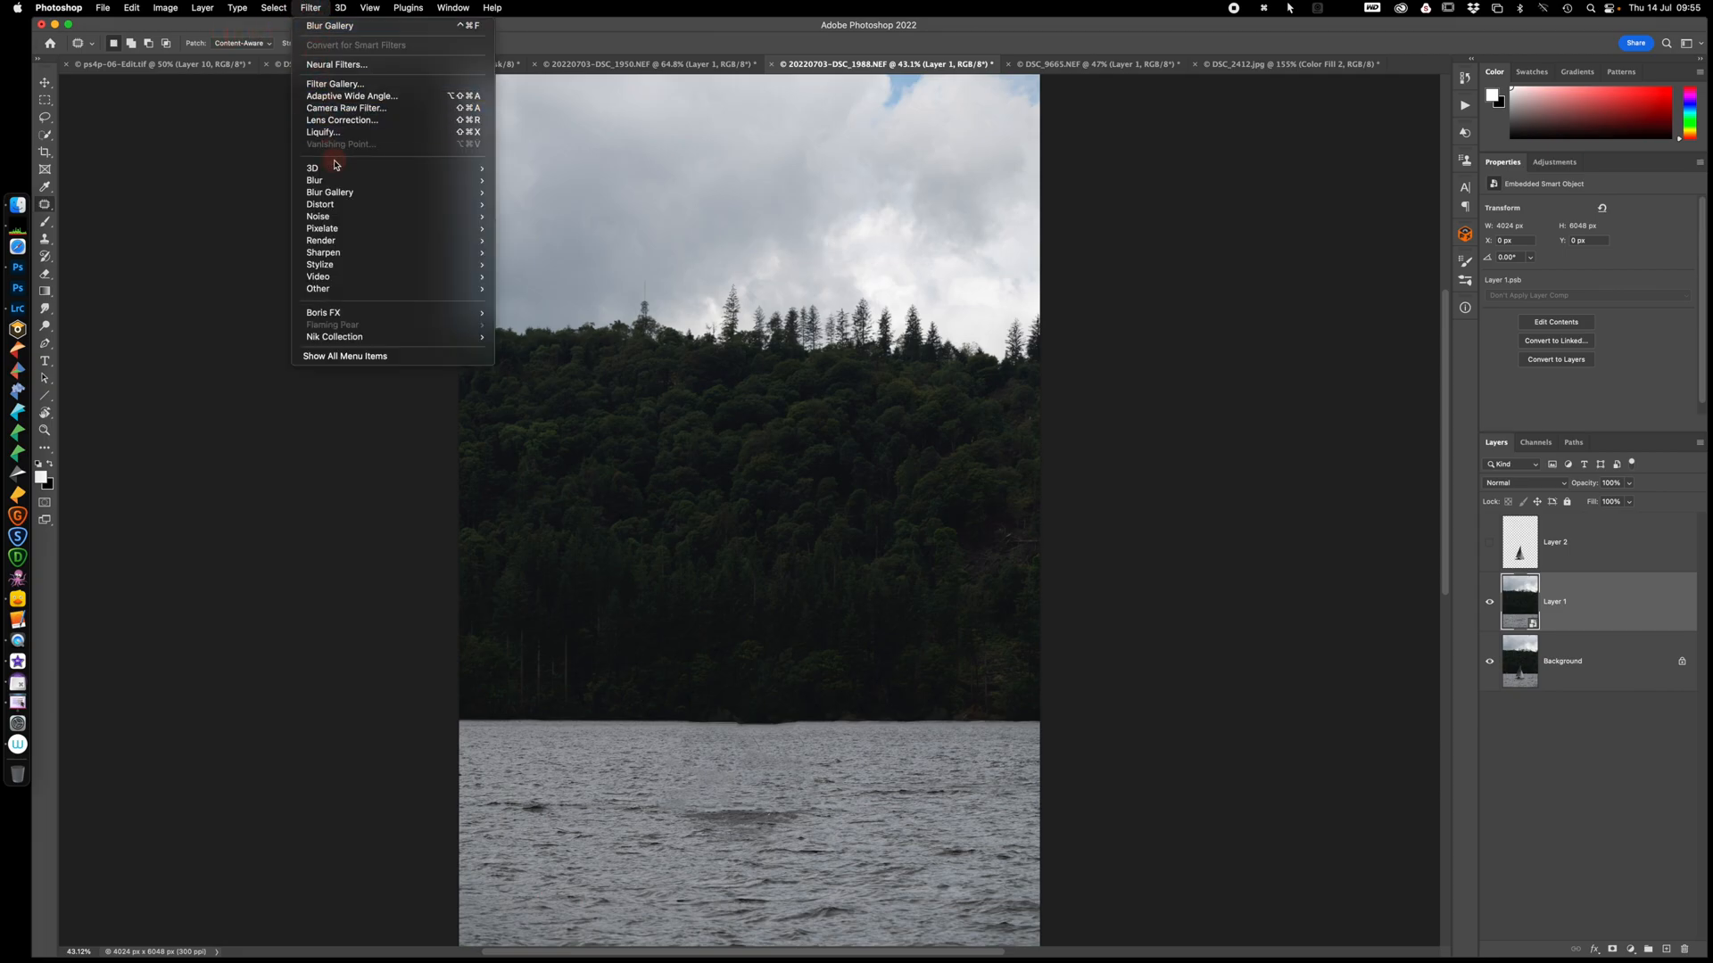
pyautogui.moveTo(335, 182)
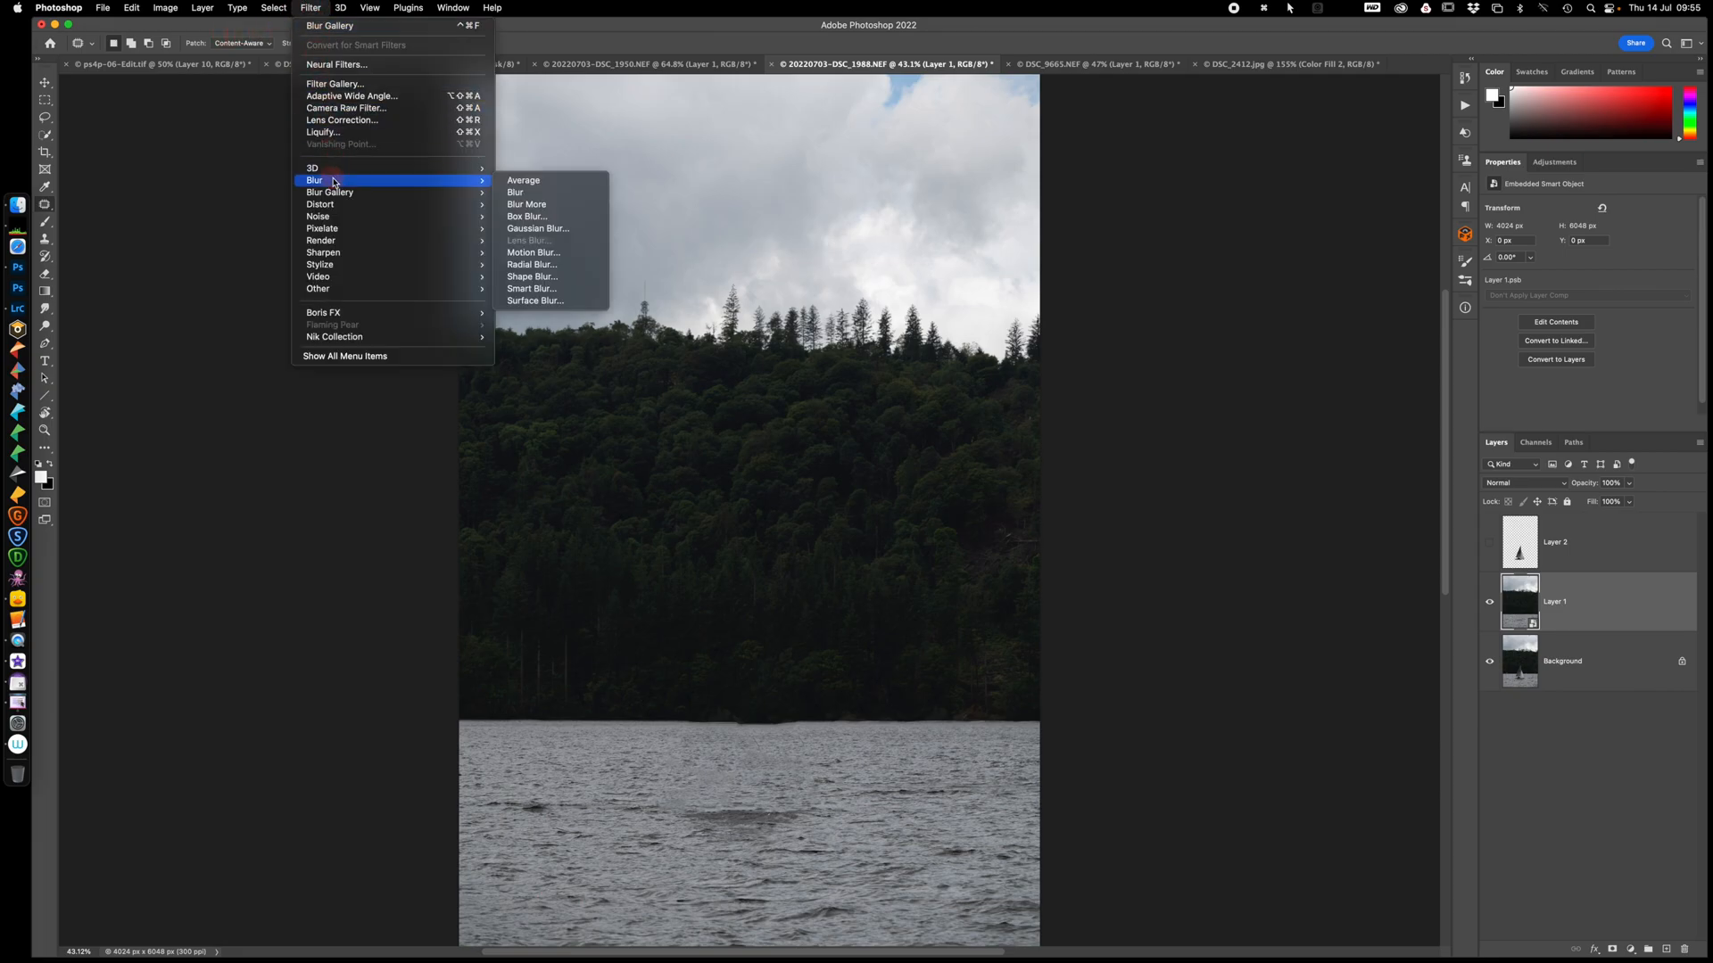
pyautogui.click(563, 257)
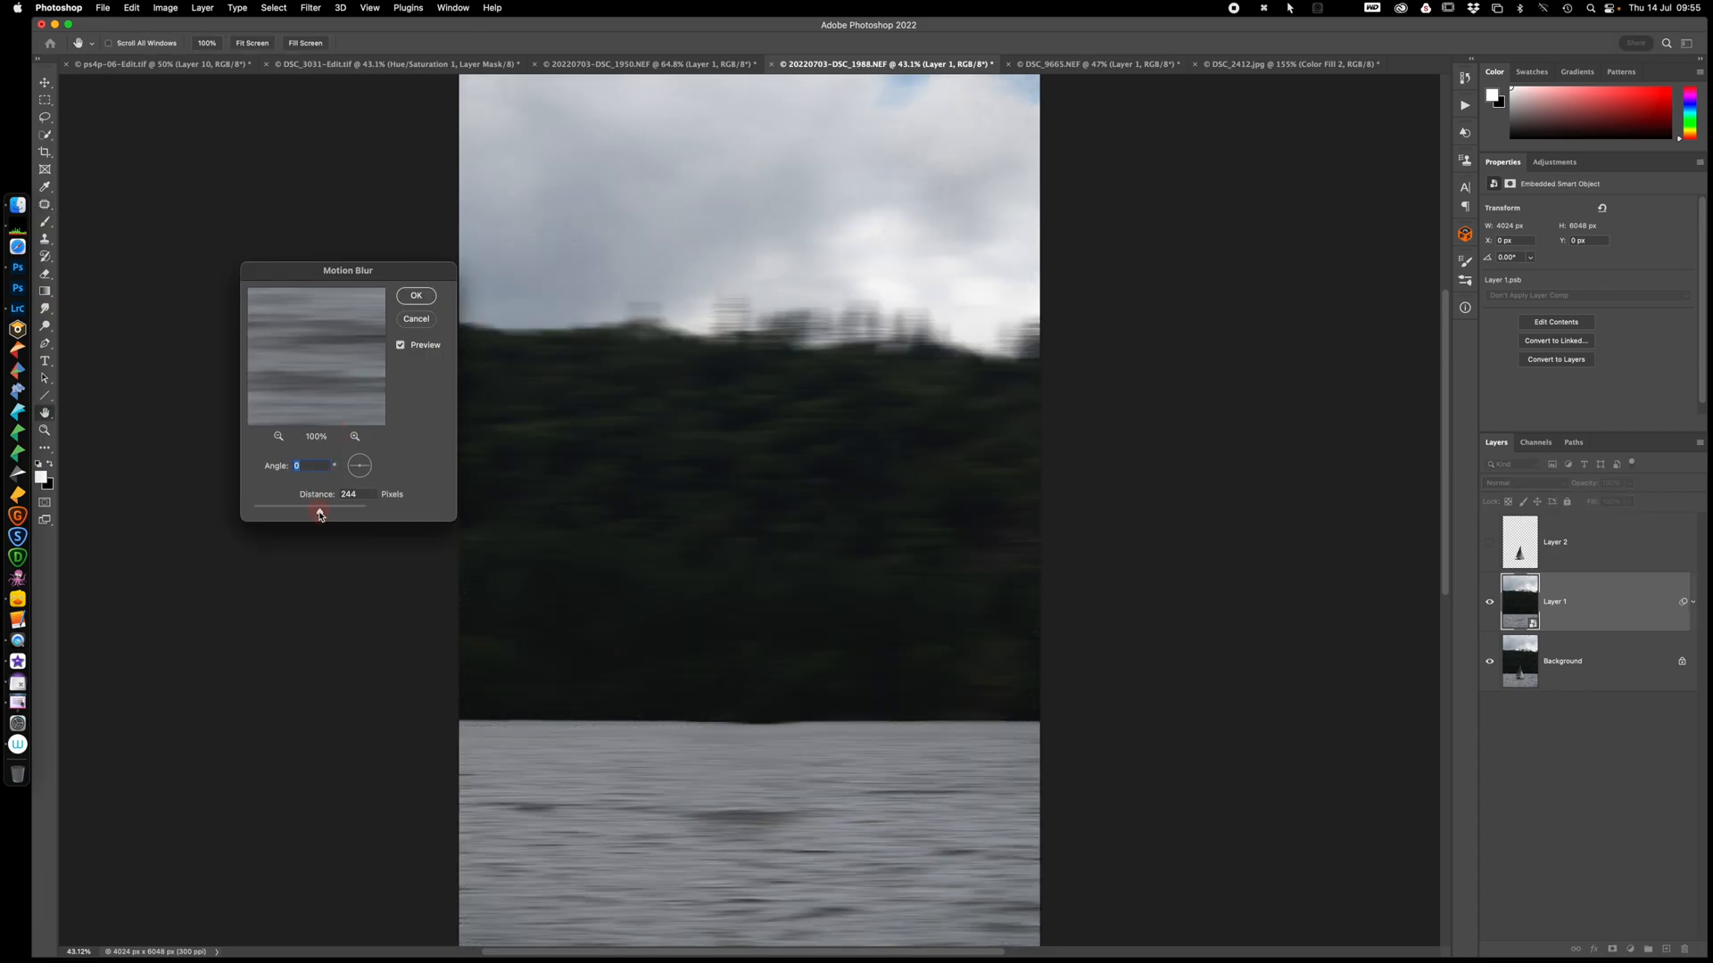
pyautogui.moveTo(340, 516); pyautogui.dragTo(346, 515)
pyautogui.click(416, 296)
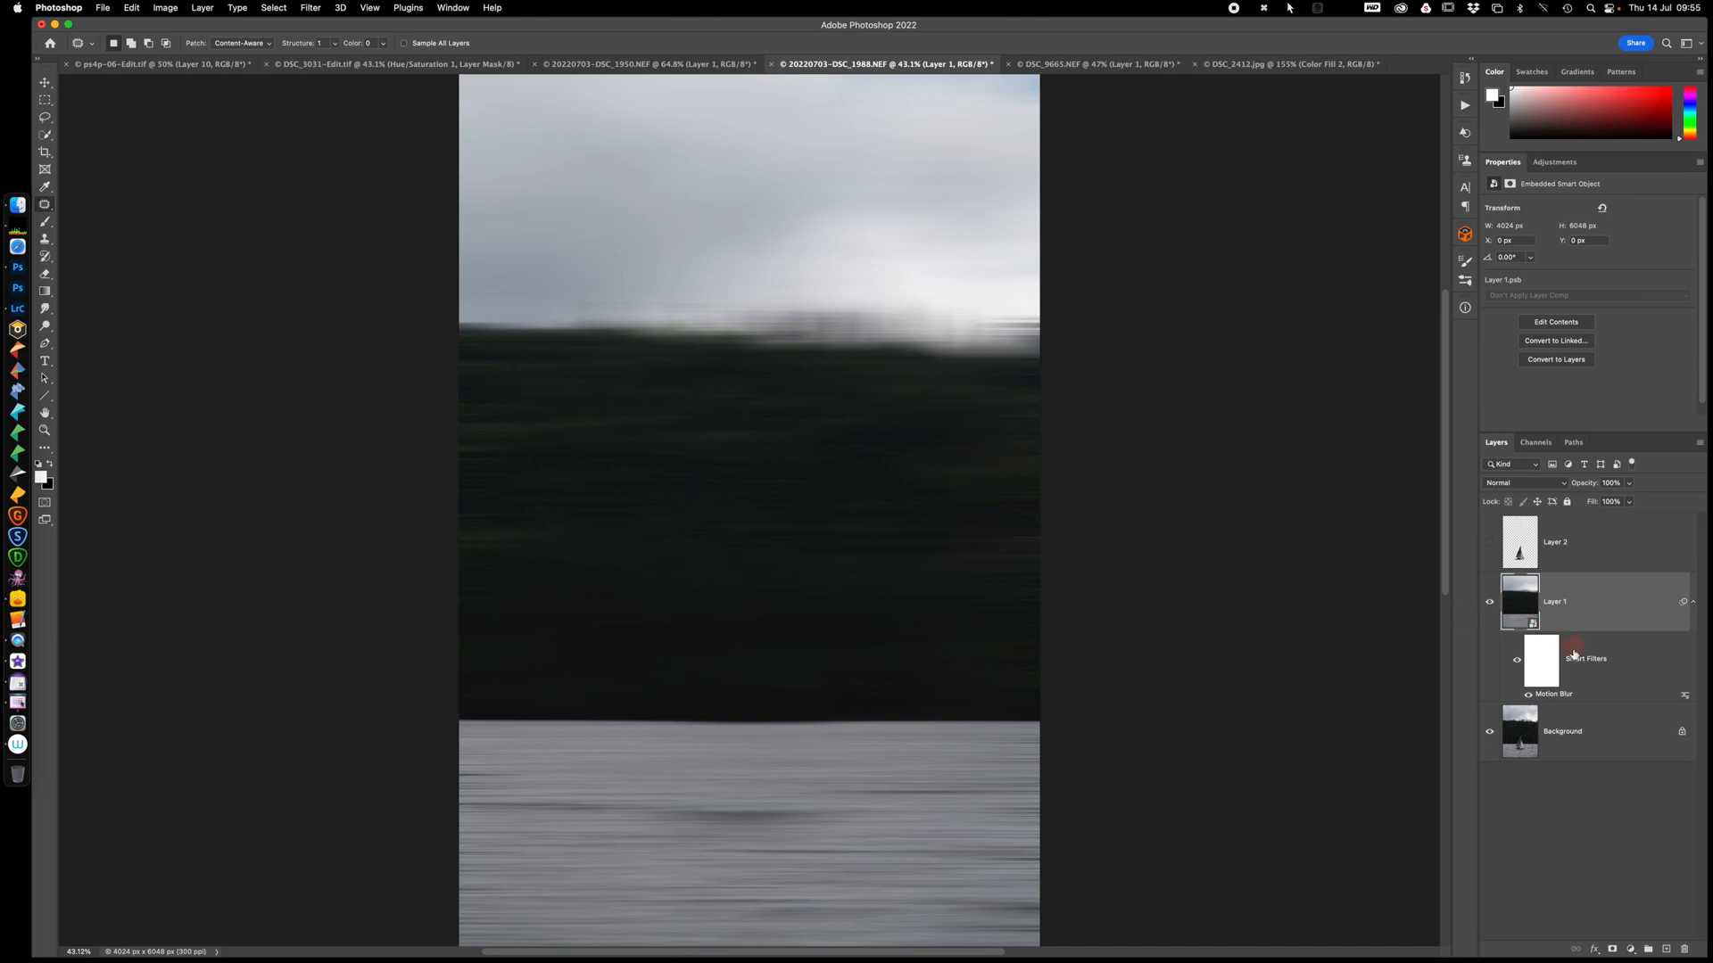
# Reduce the Motion Blur distance on Layer 1 to 133 pixels and show the sailboat layer again
pyautogui.doubleClick(1551, 696)
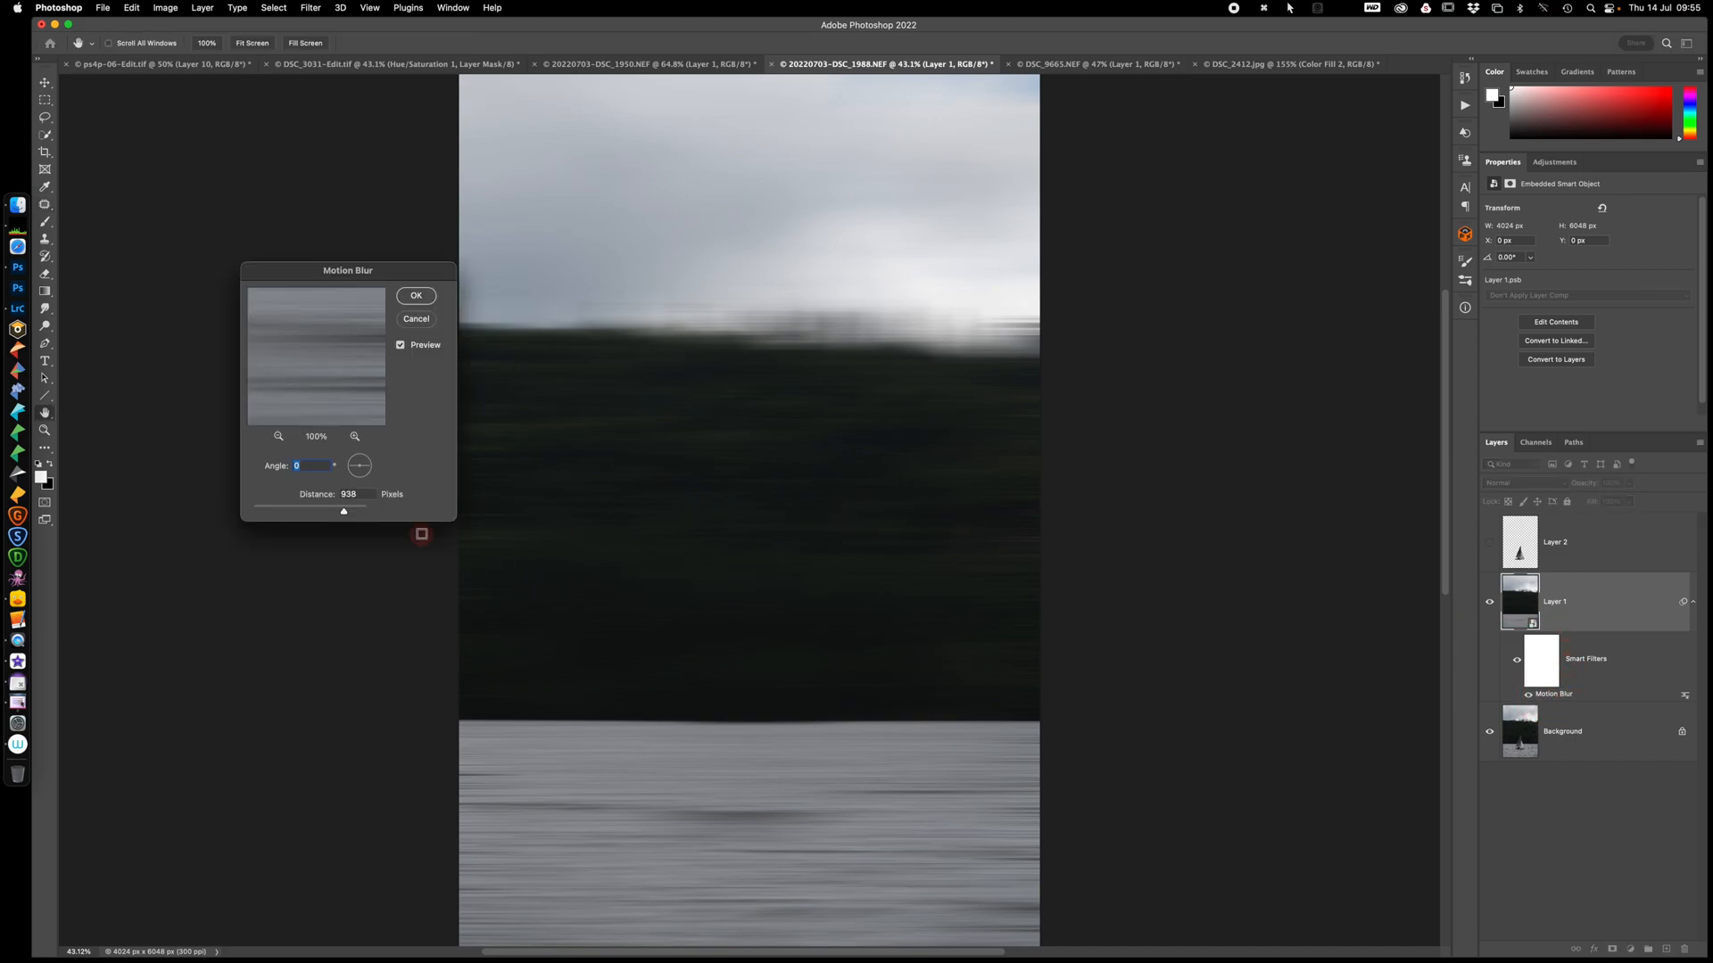
pyautogui.moveTo(344, 514); pyautogui.dragTo(300, 515)
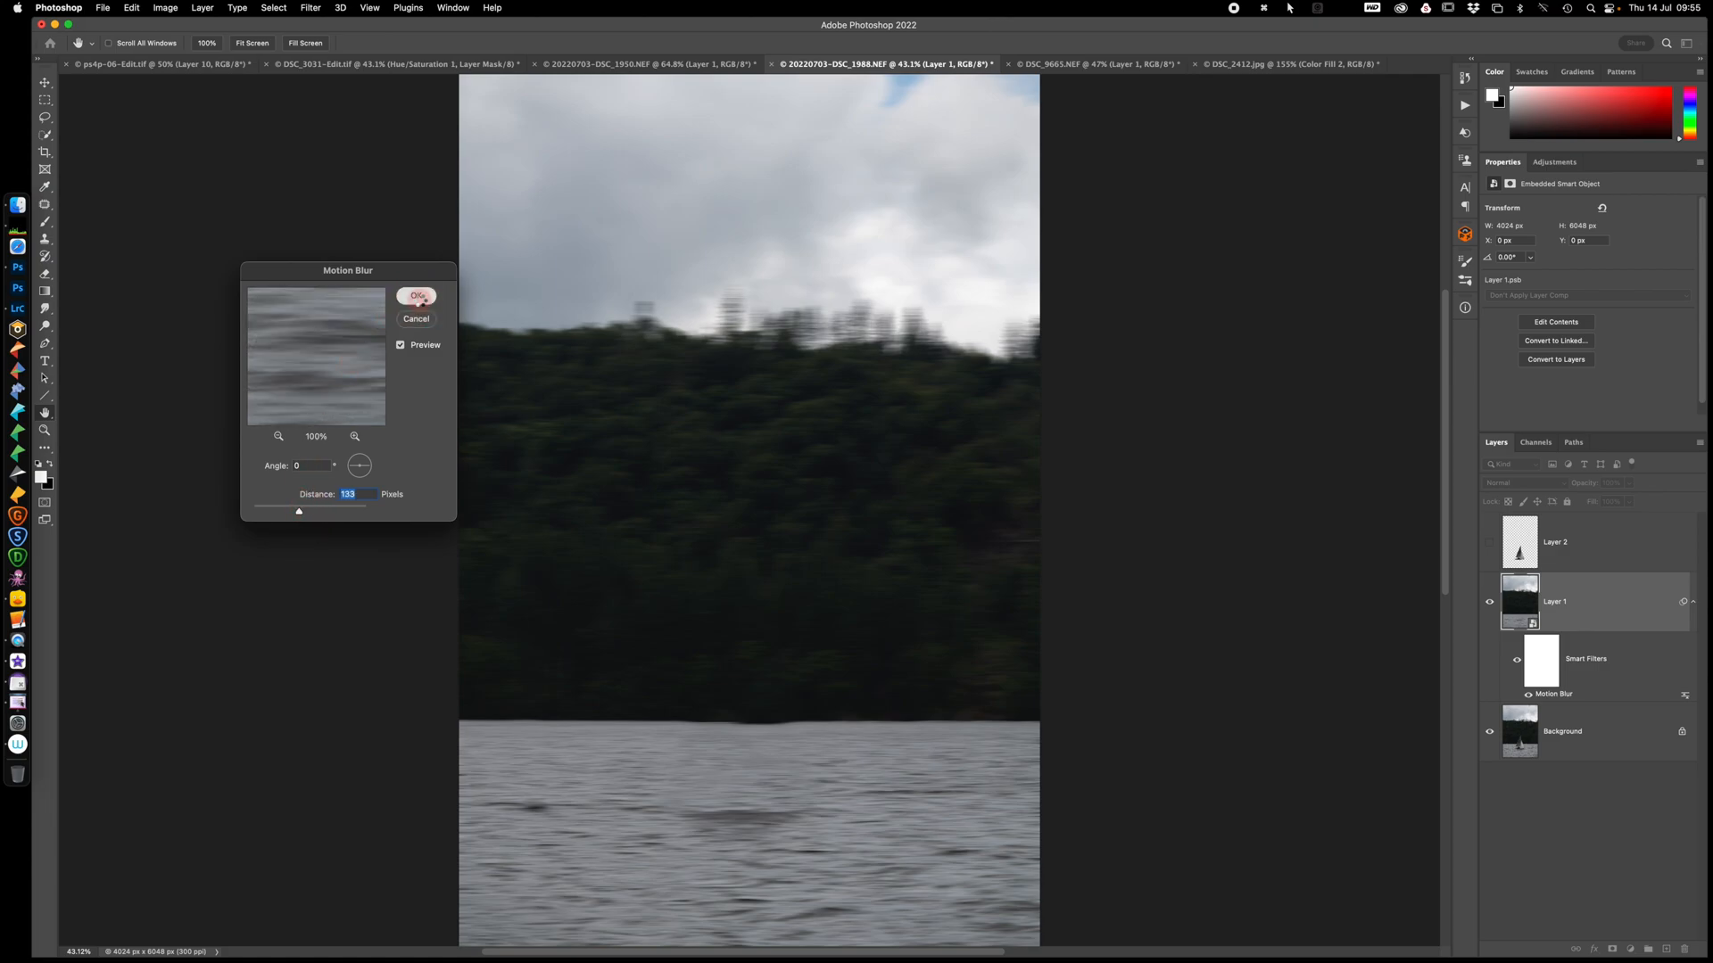
pyautogui.click(419, 303)
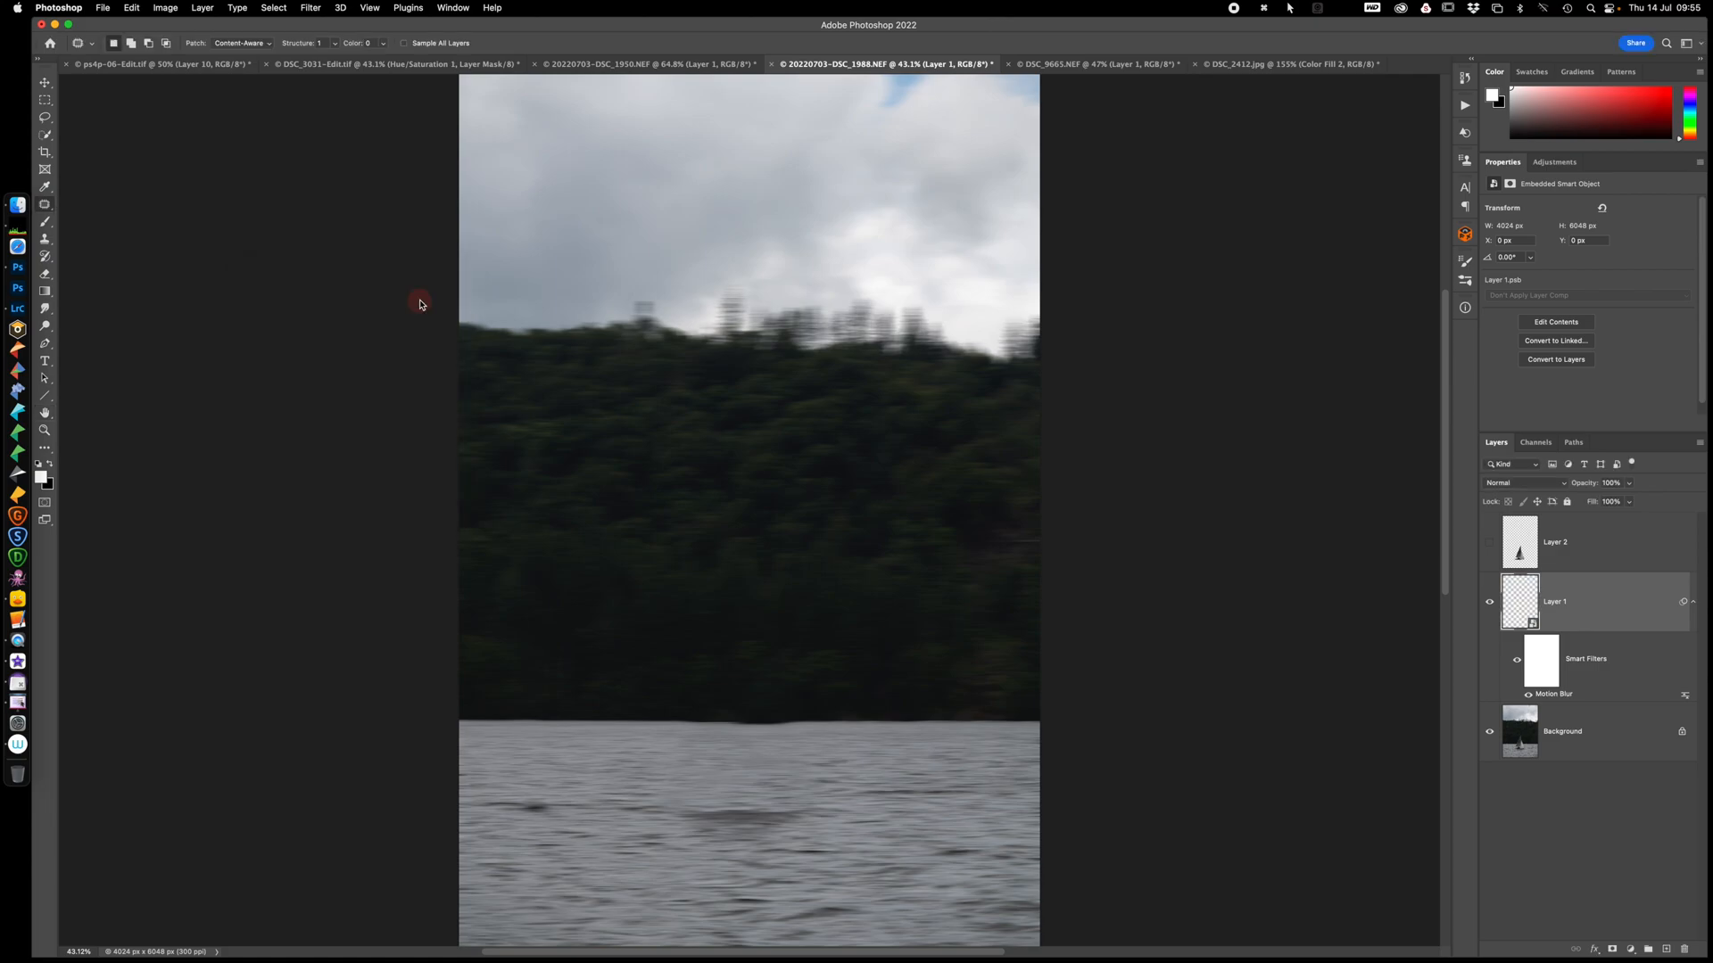
pyautogui.click(1488, 544)
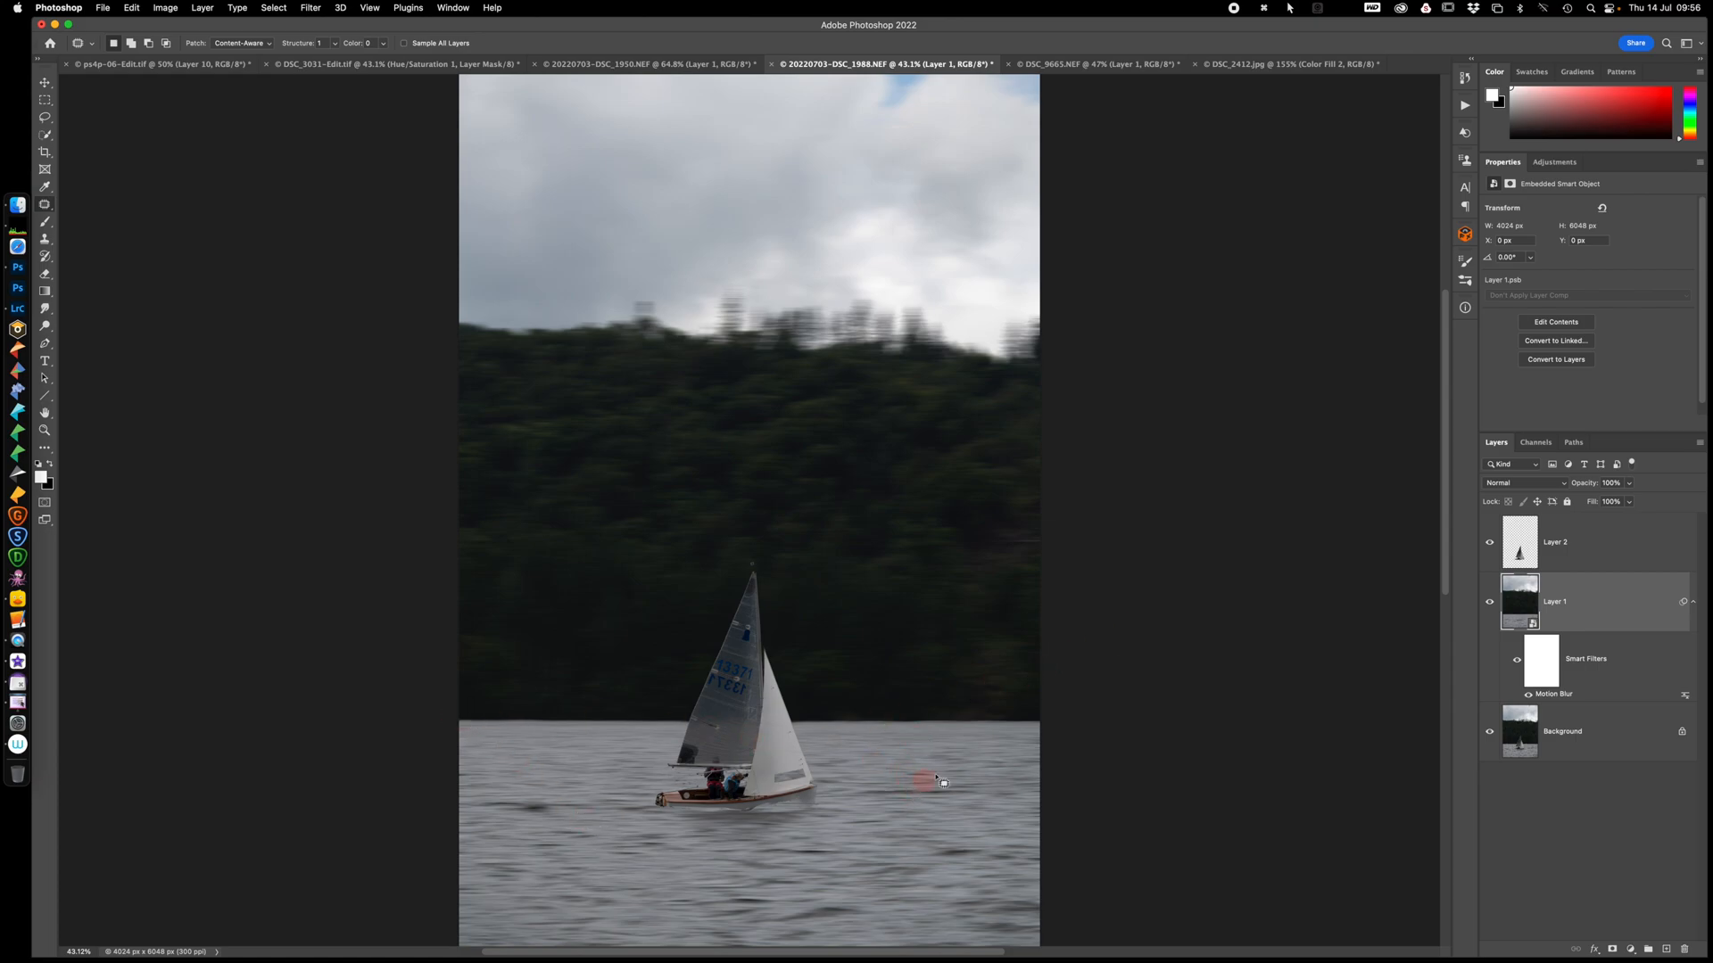
# Target Layer 1's Smart Filters mask and make a rectangular selection covering the sky and trees down to the waterline
pyautogui.click(1549, 659)
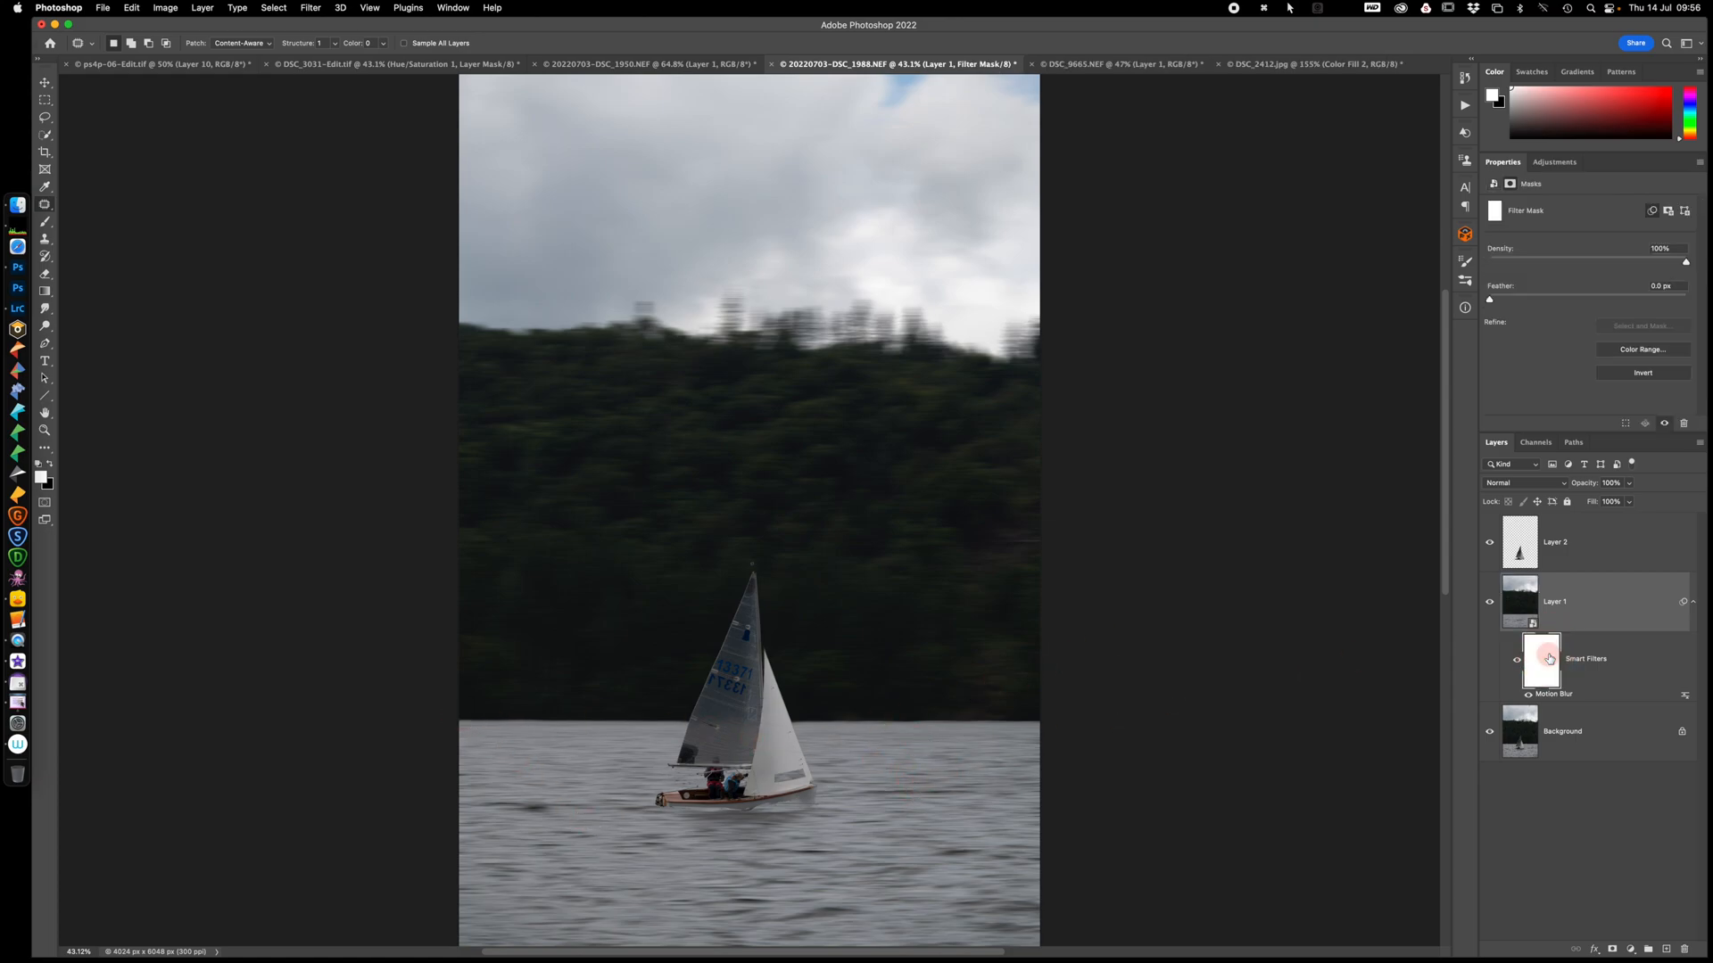
pyautogui.click(45, 100)
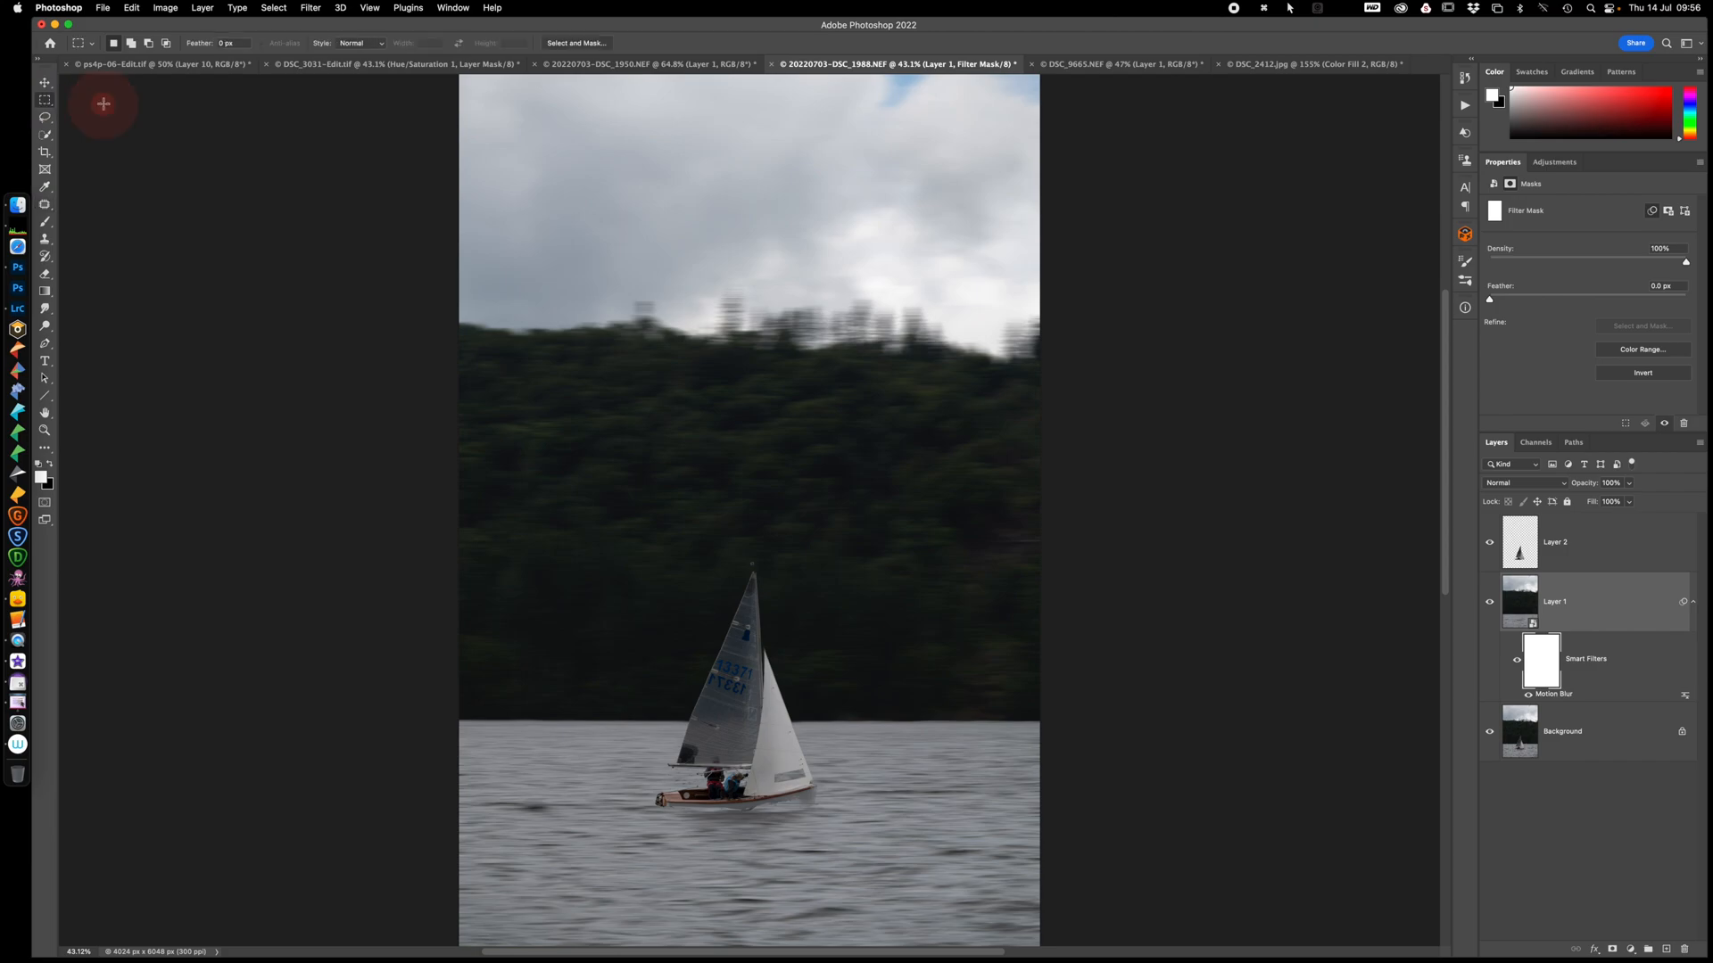
pyautogui.press('super+minus')
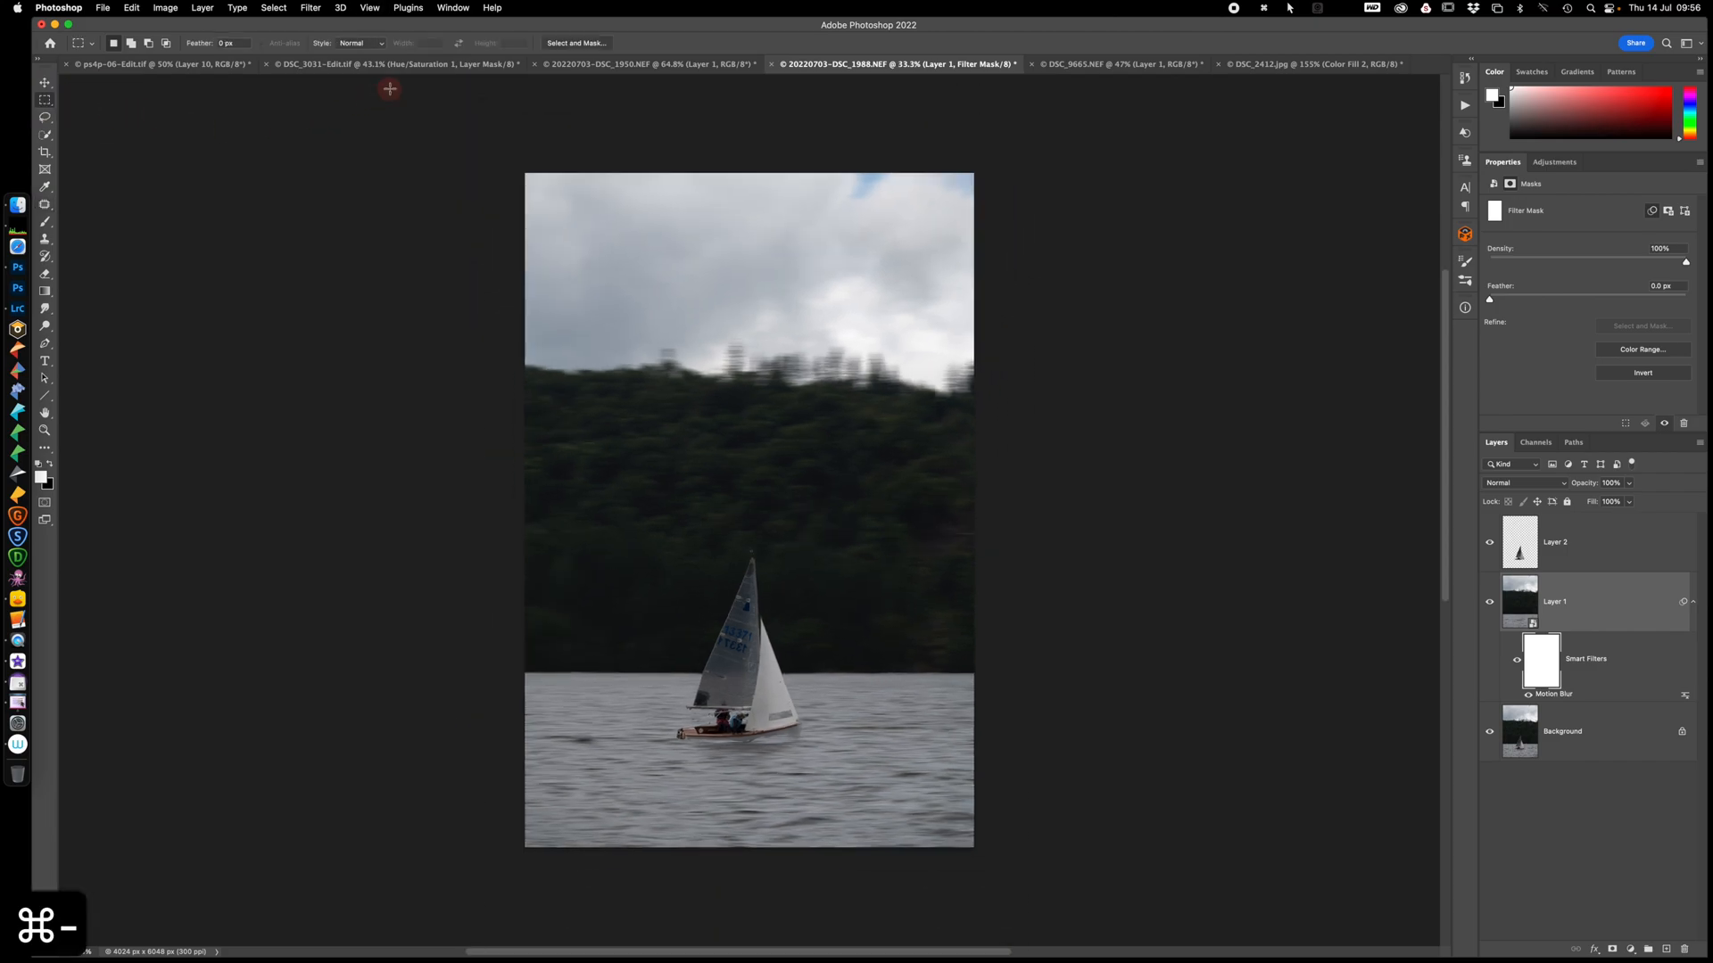
pyautogui.click(48, 102)
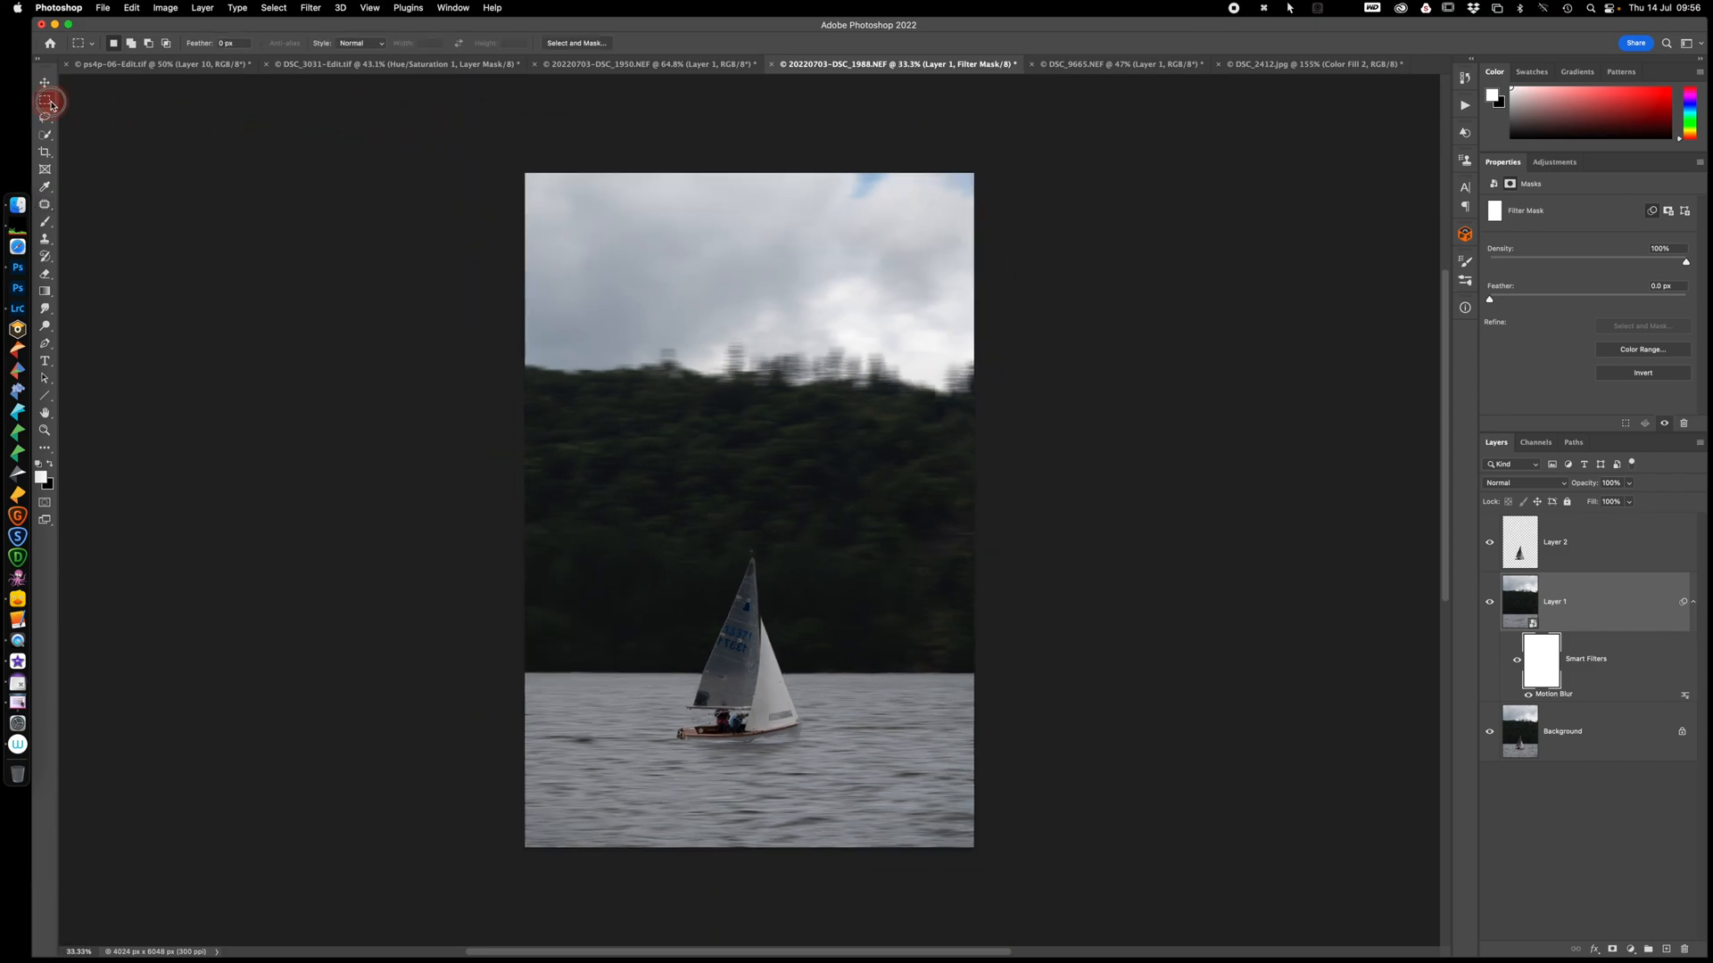
pyautogui.moveTo(51, 105); pyautogui.dragTo(101, 106)
pyautogui.moveTo(500, 156); pyautogui.dragTo(1060, 669)
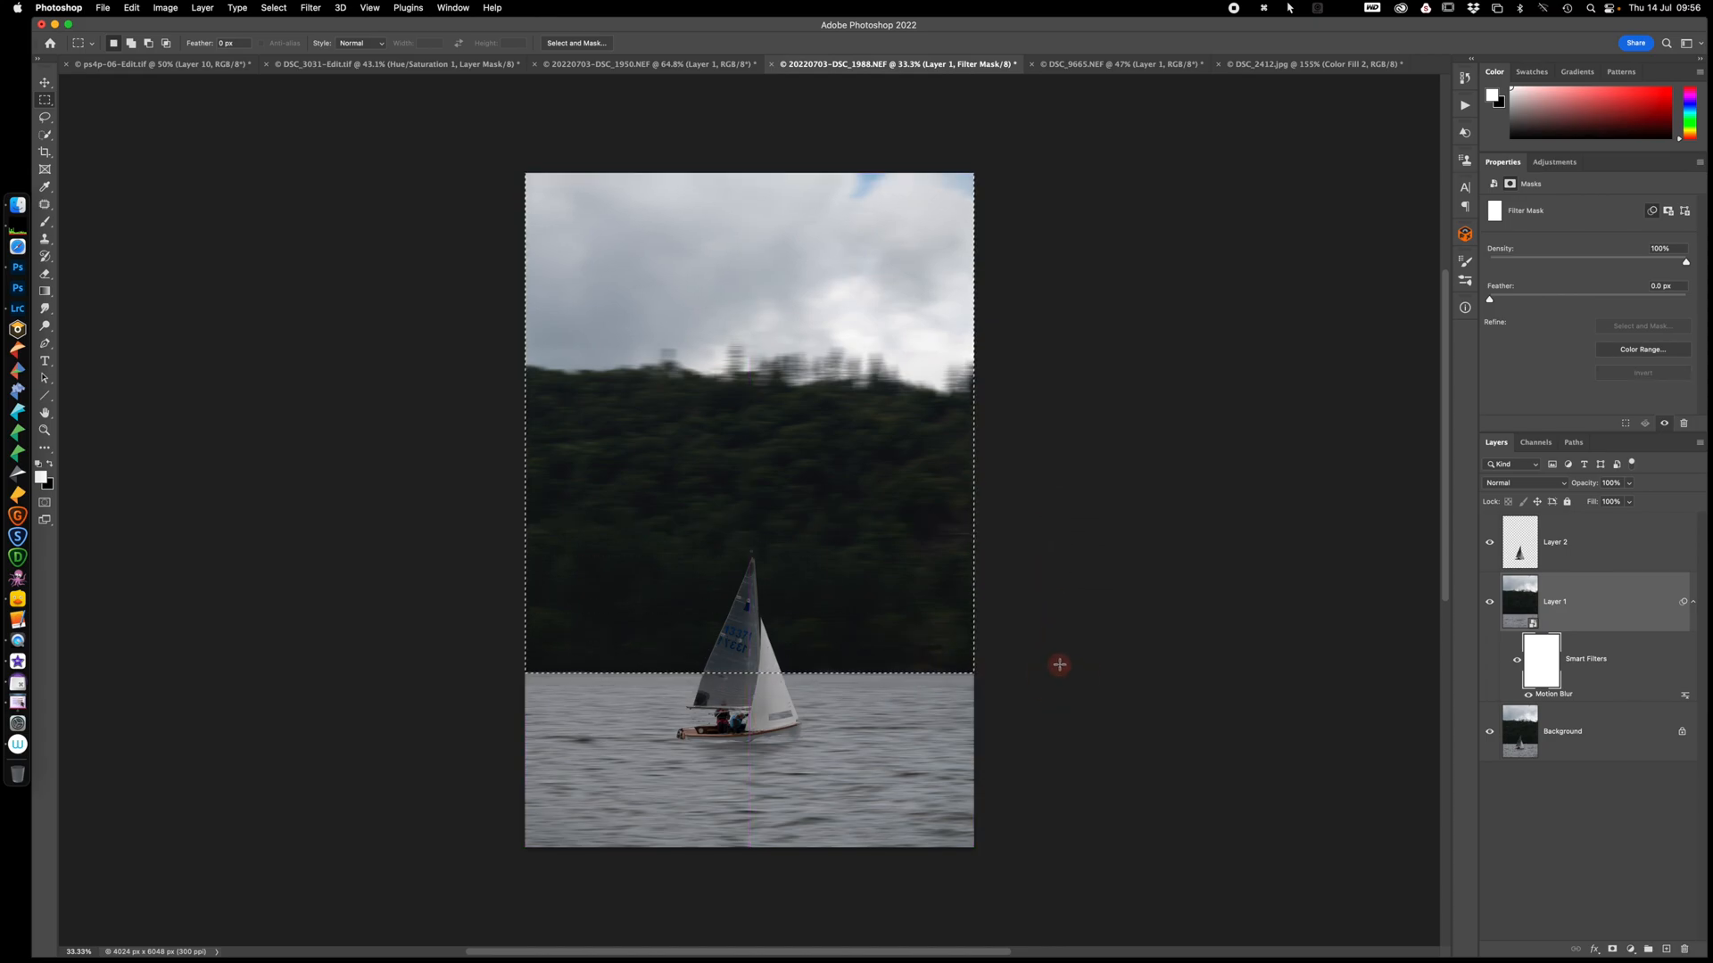
# Fill the selected part of the filter mask with black, deselect, and compare the image with Layer 1 hidden and shown
pyautogui.click(1543, 669)
pyautogui.press('d')
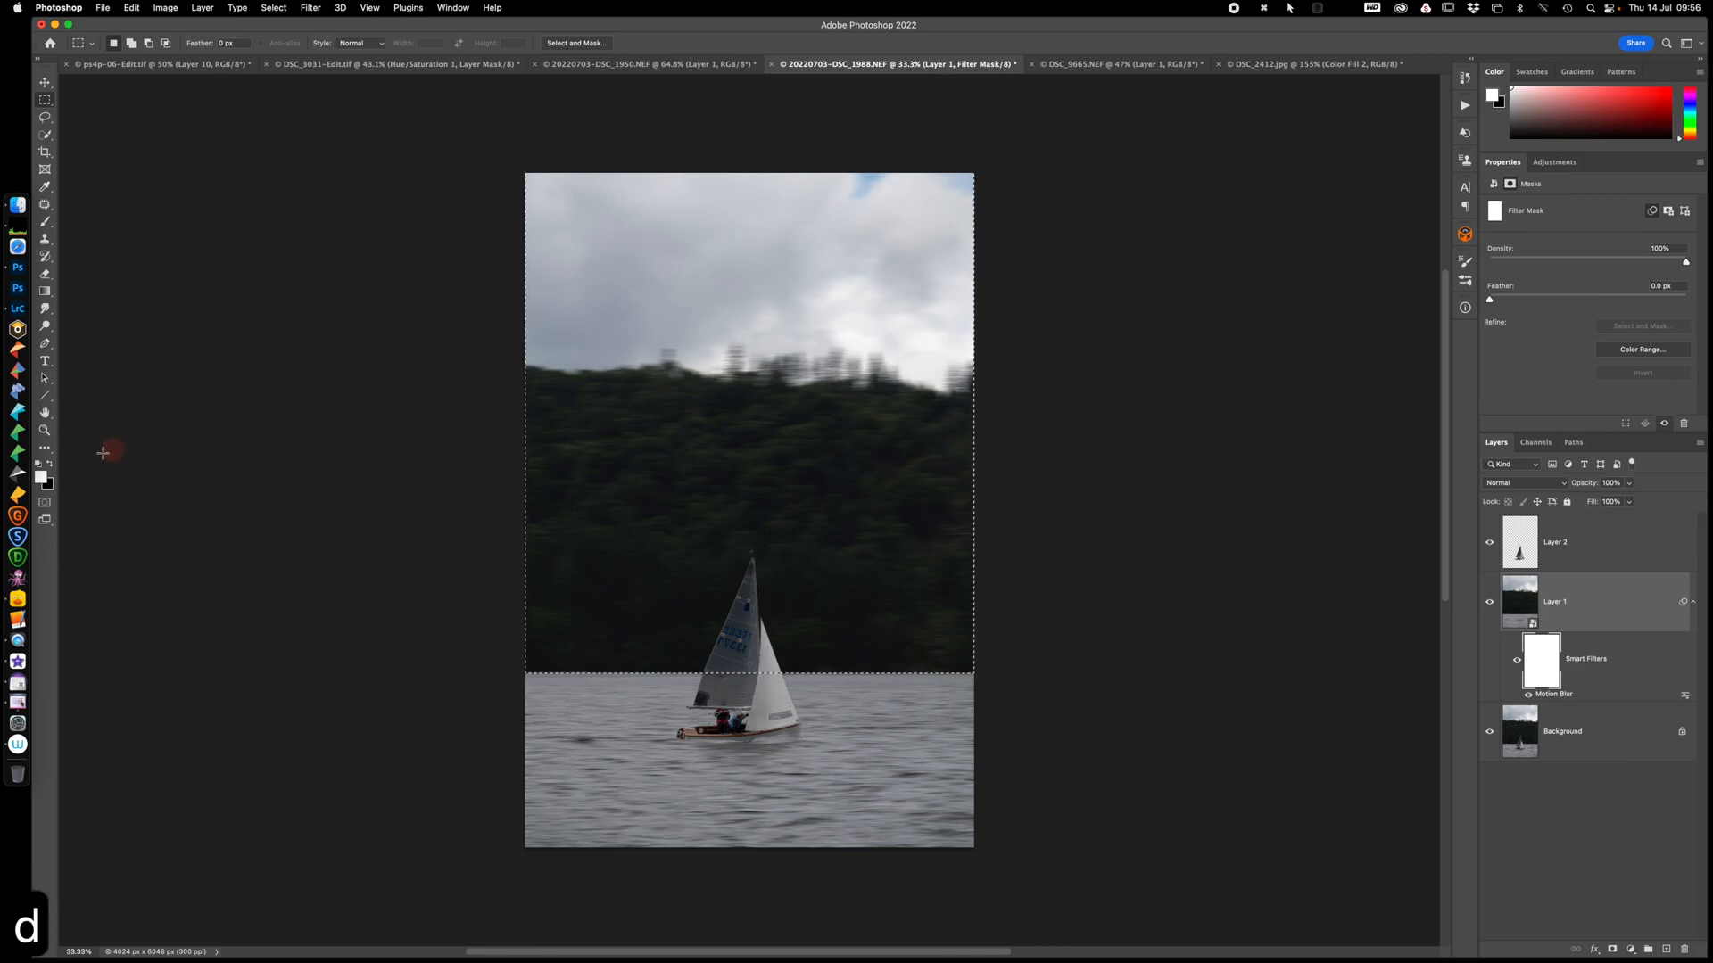
pyautogui.press('x')
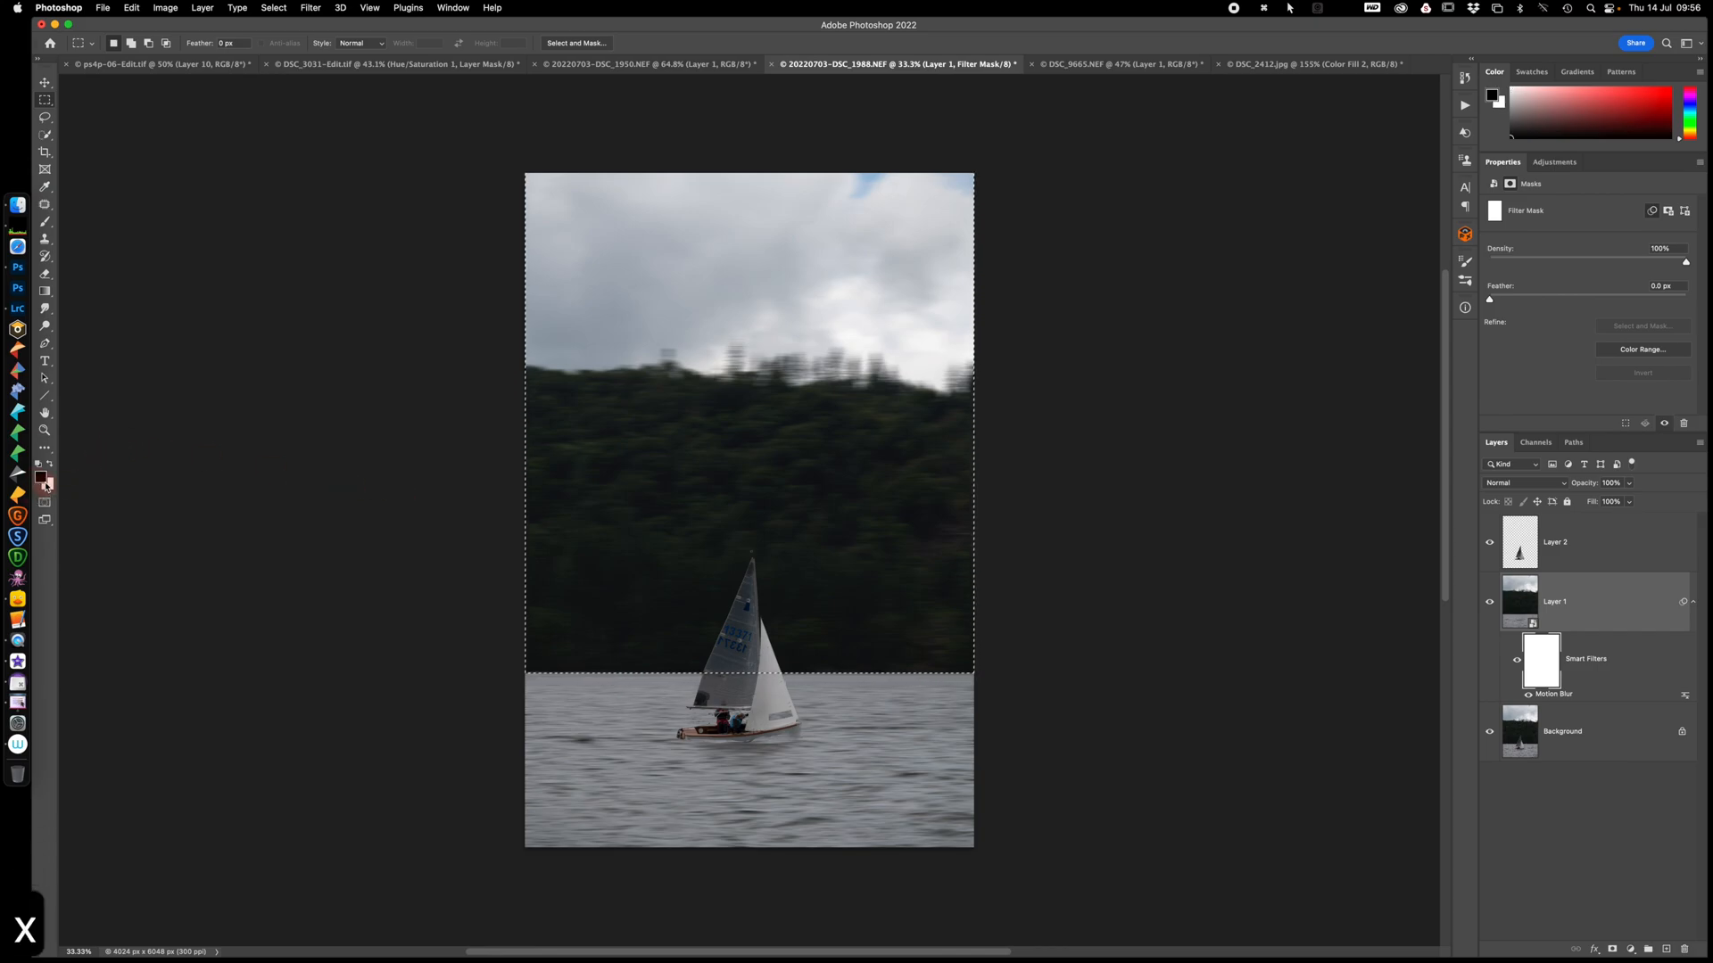
pyautogui.click(61, 293)
pyautogui.moveTo(62, 294)
pyautogui.mouseDown()
pyautogui.moveTo(114, 287)
pyautogui.moveTo(124, 308)
pyautogui.mouseUp()
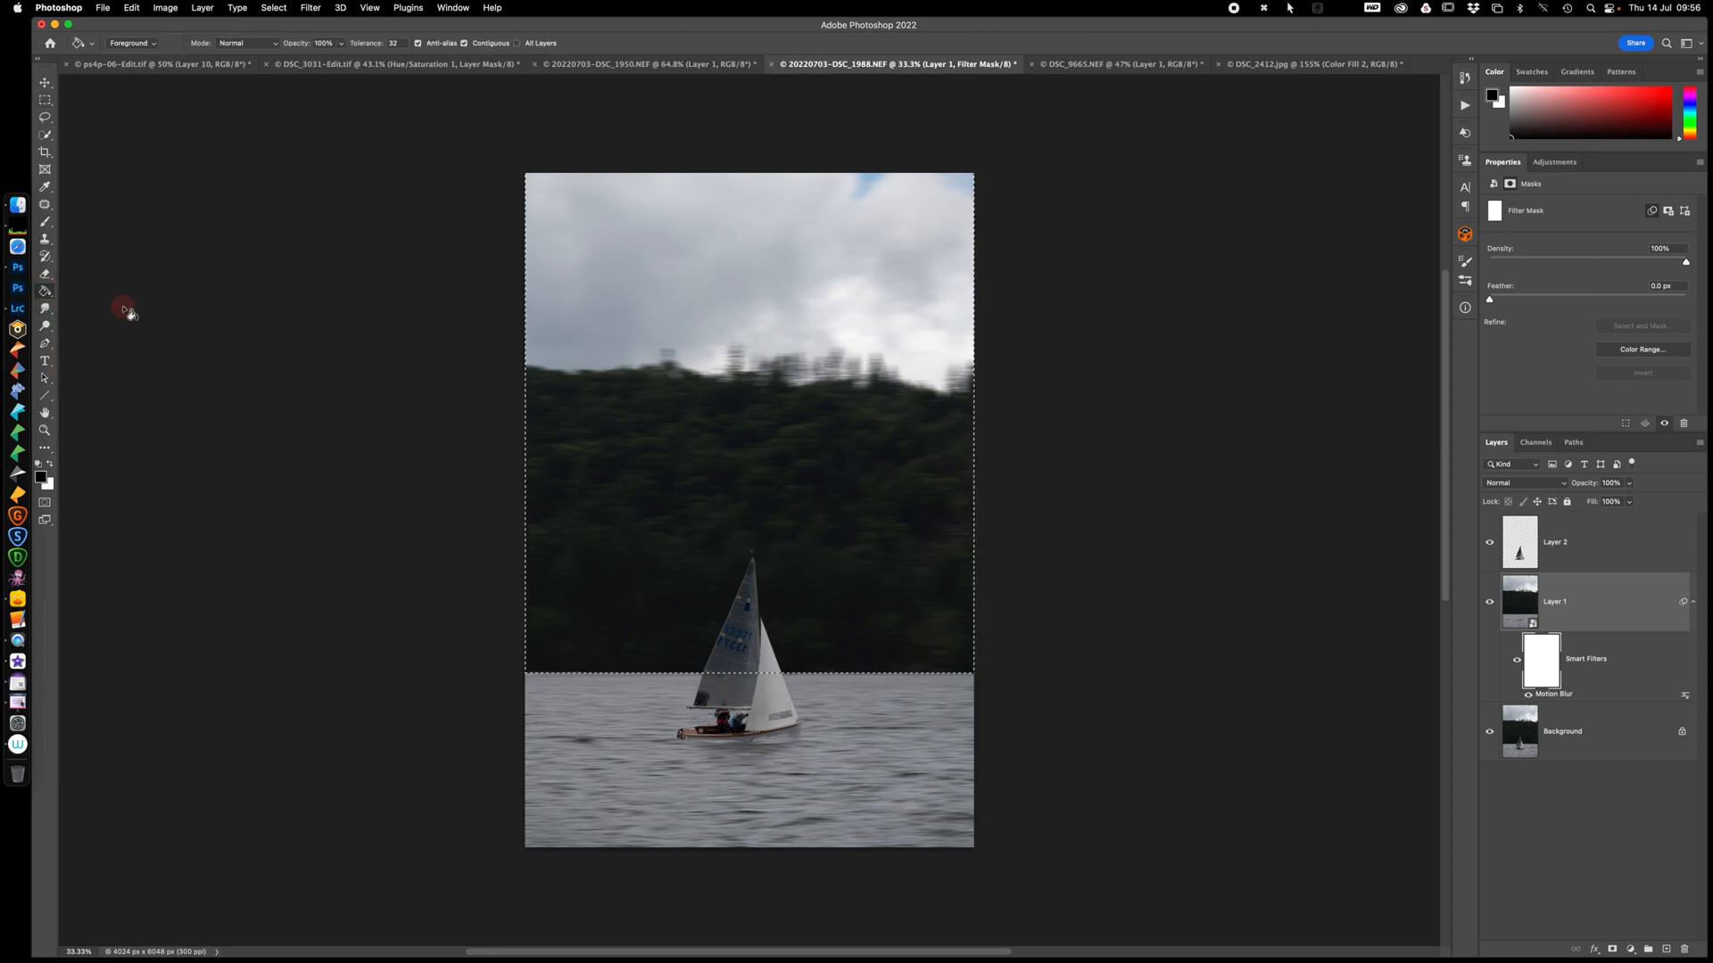
pyautogui.click(768, 502)
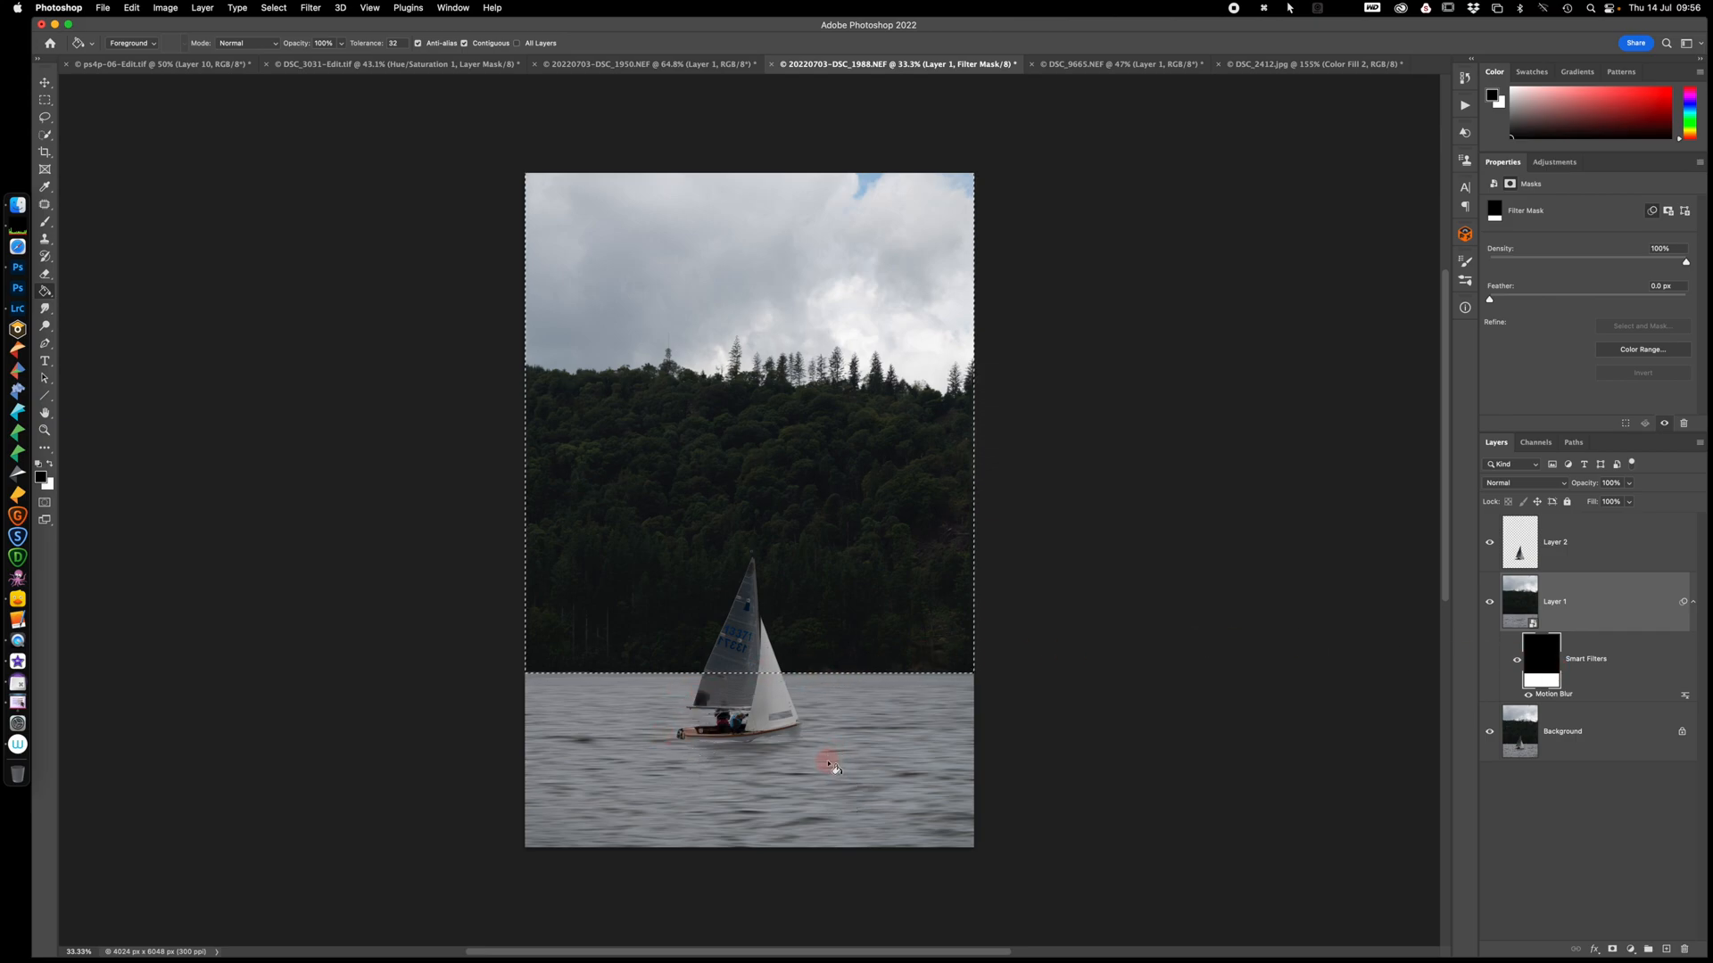
pyautogui.press('super+d')
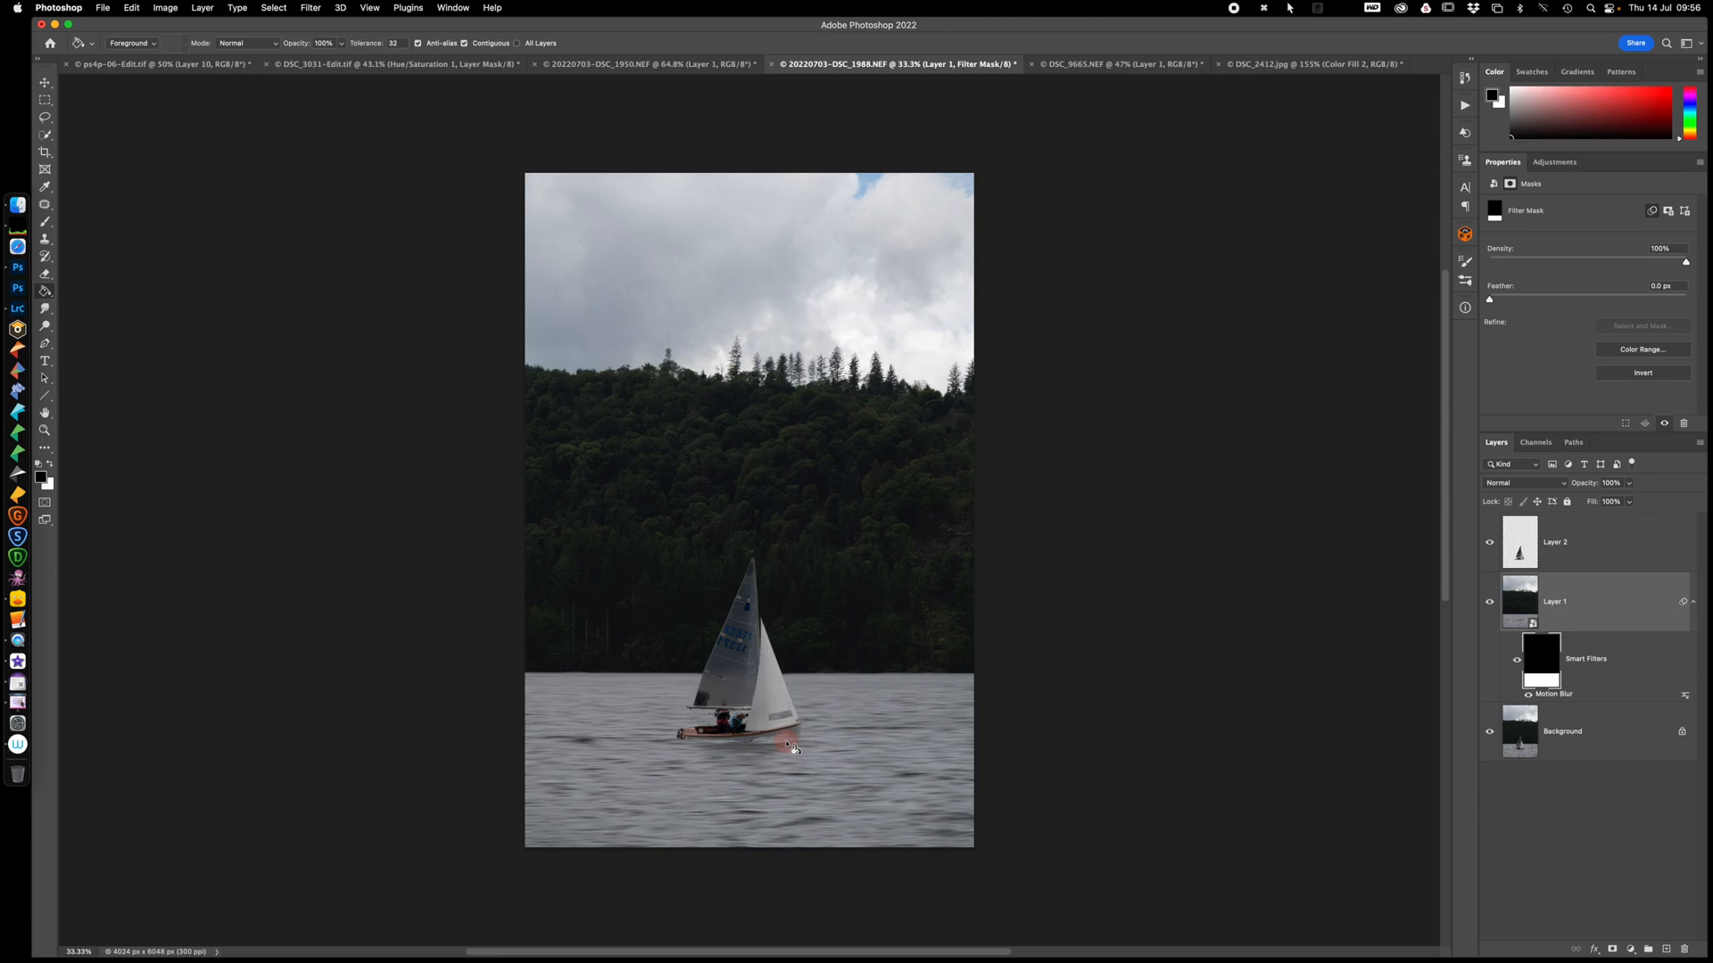
pyautogui.click(1489, 604)
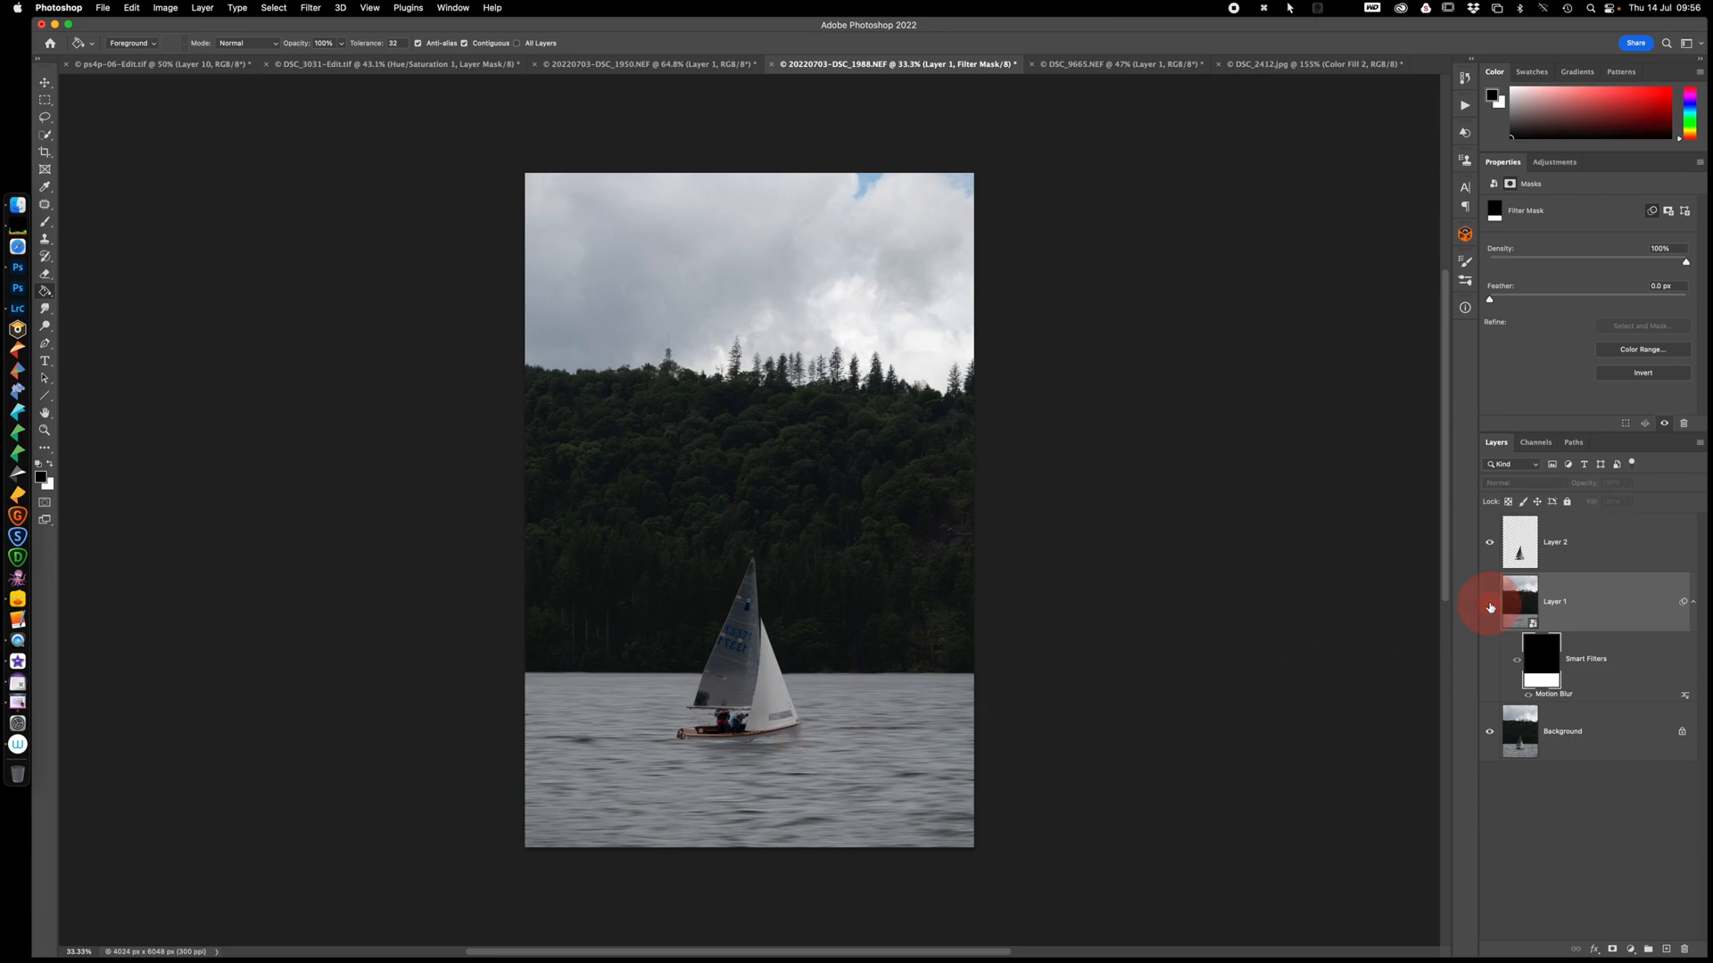
pyautogui.click(1488, 605)
pyautogui.click(1489, 604)
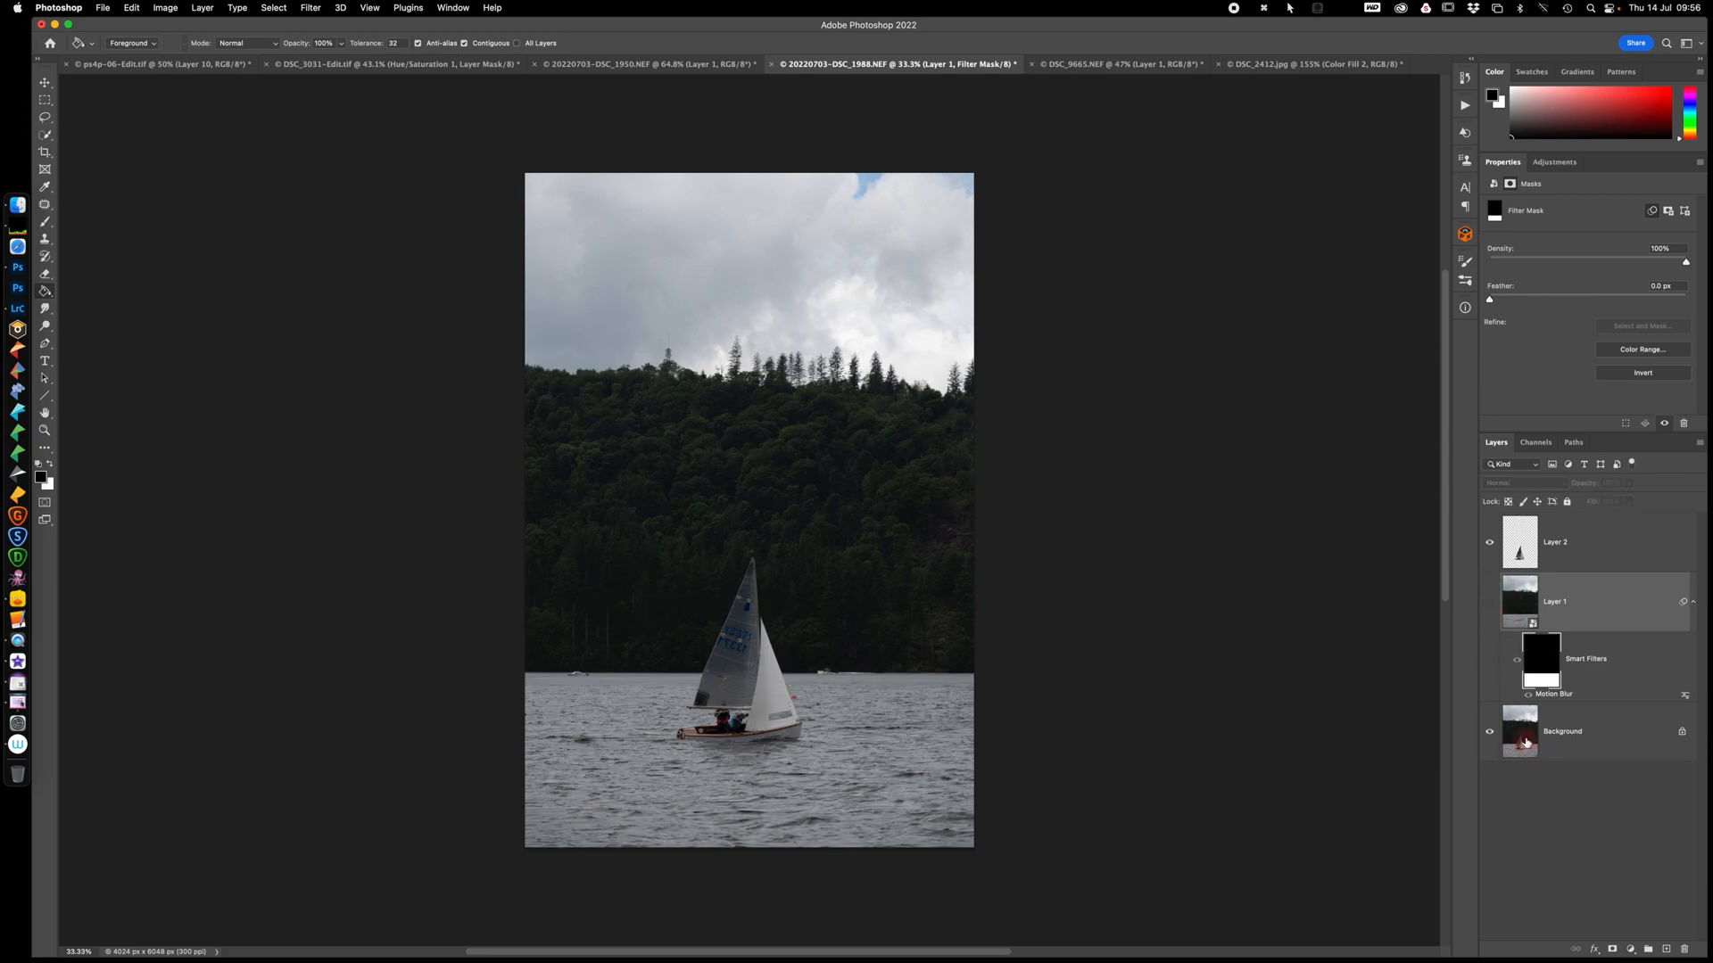
pyautogui.click(1489, 605)
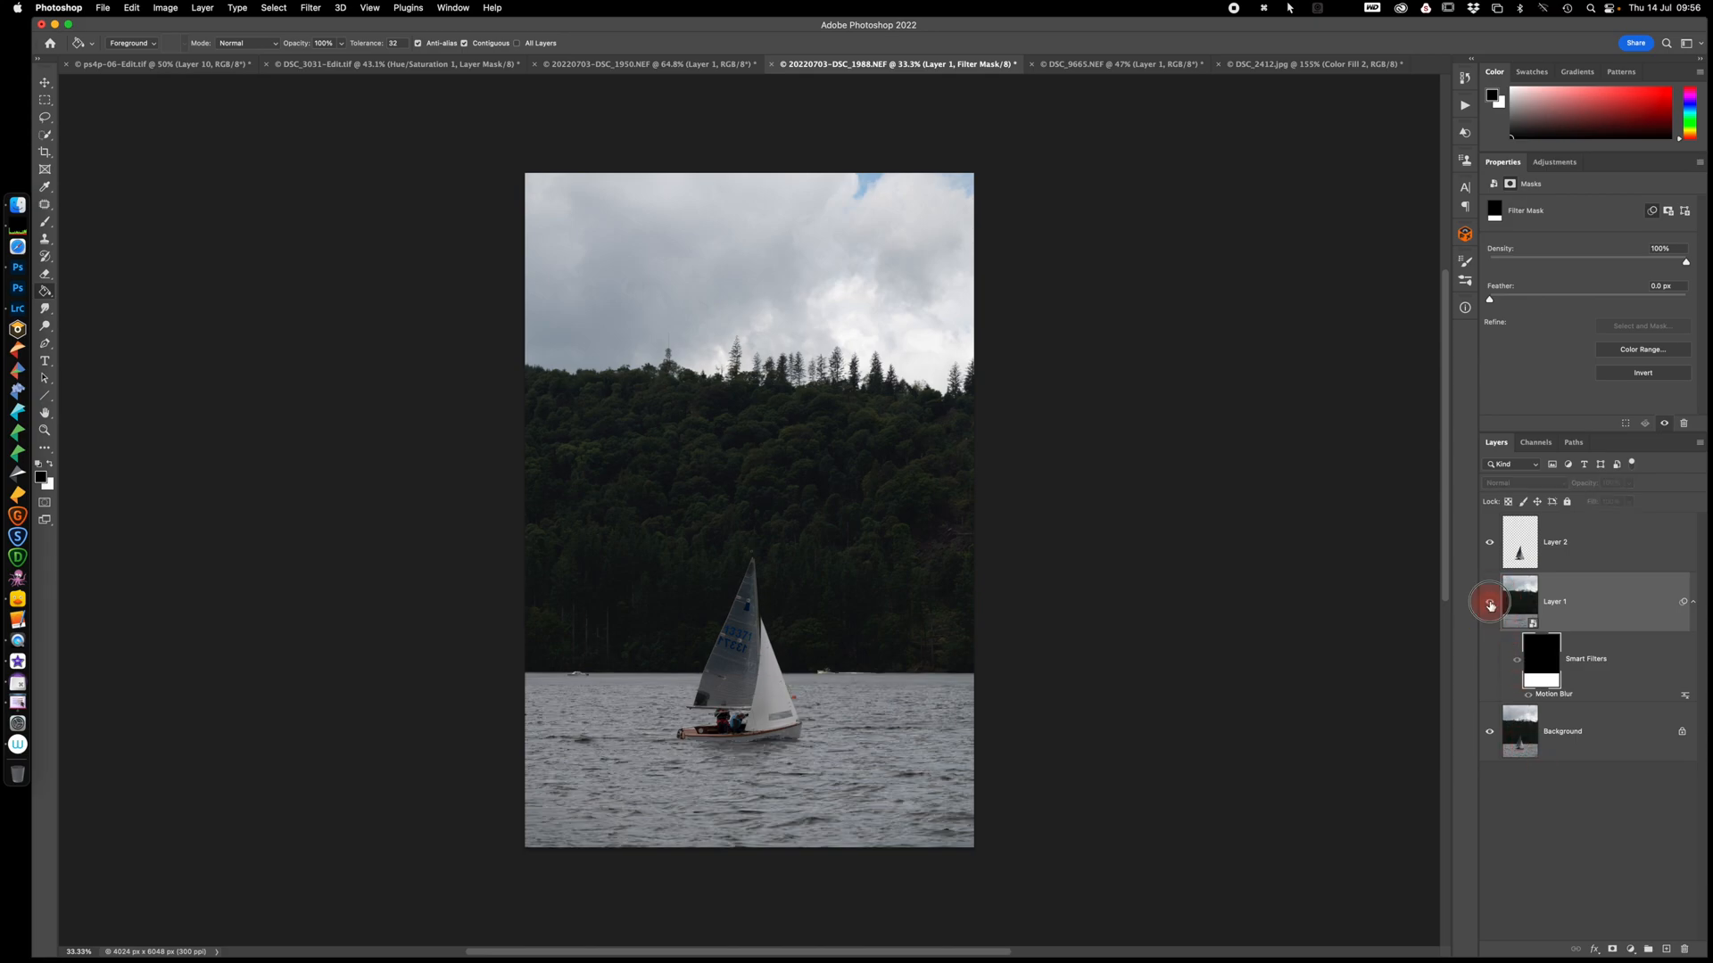
# Add a layer mask to Layer 1 and paint black along the sailboat's hull with a smaller brush
pyautogui.click(1589, 607)
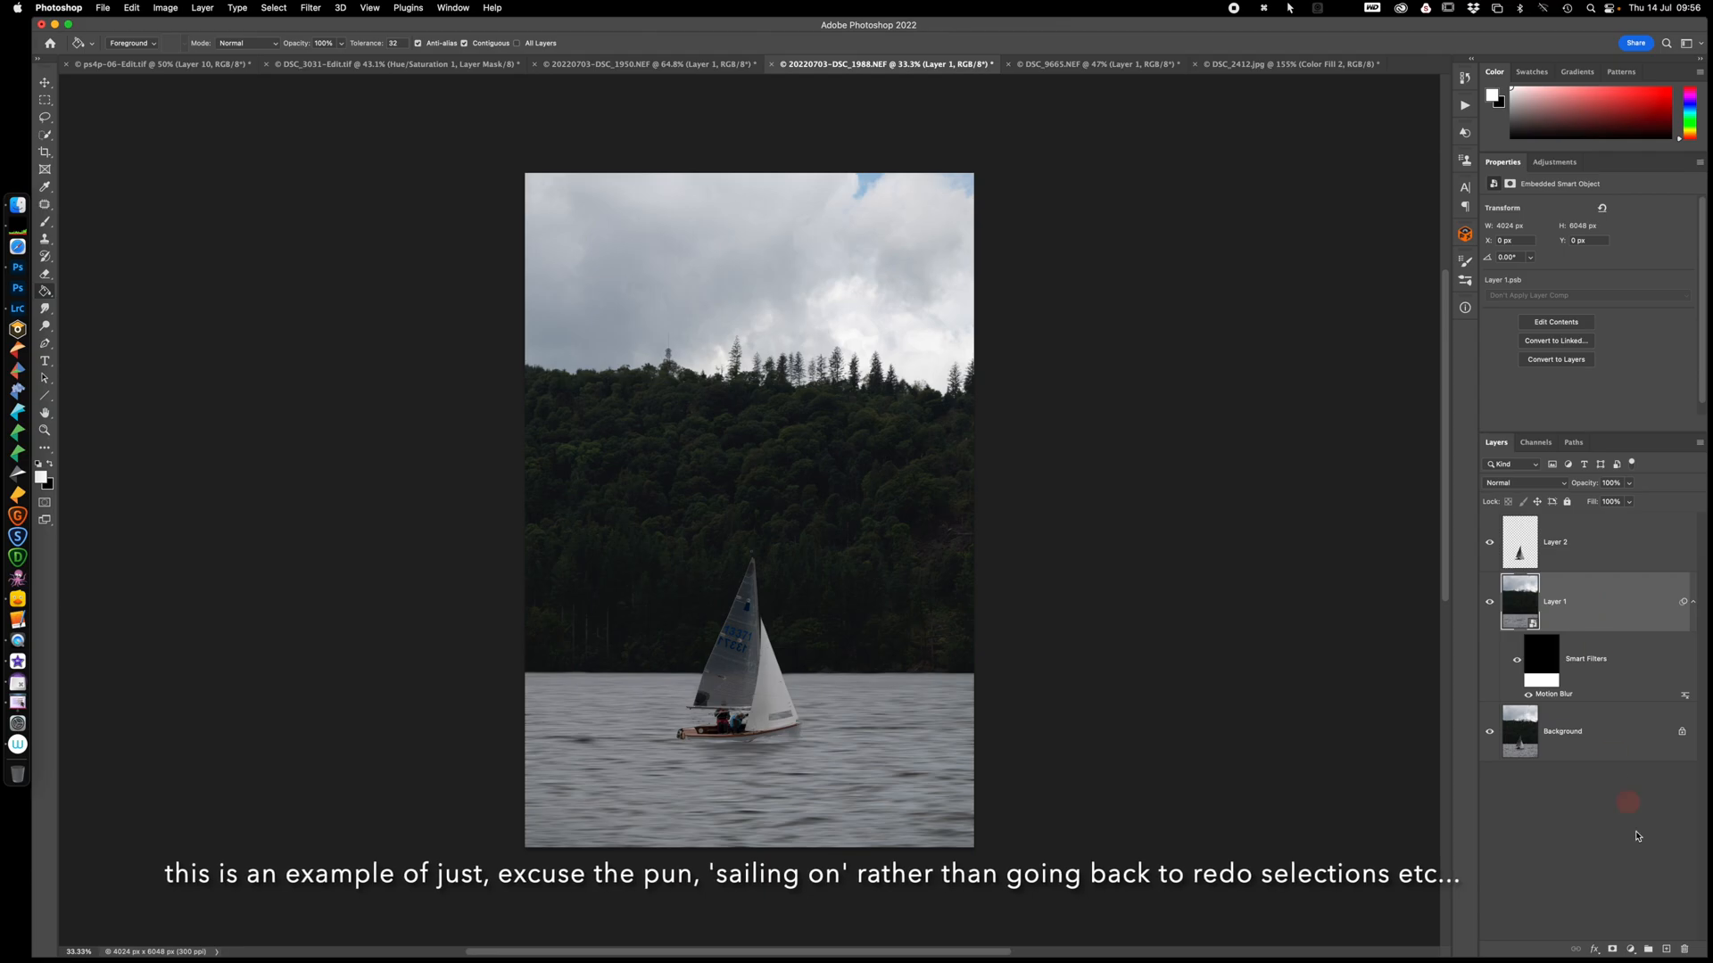
pyautogui.click(1612, 950)
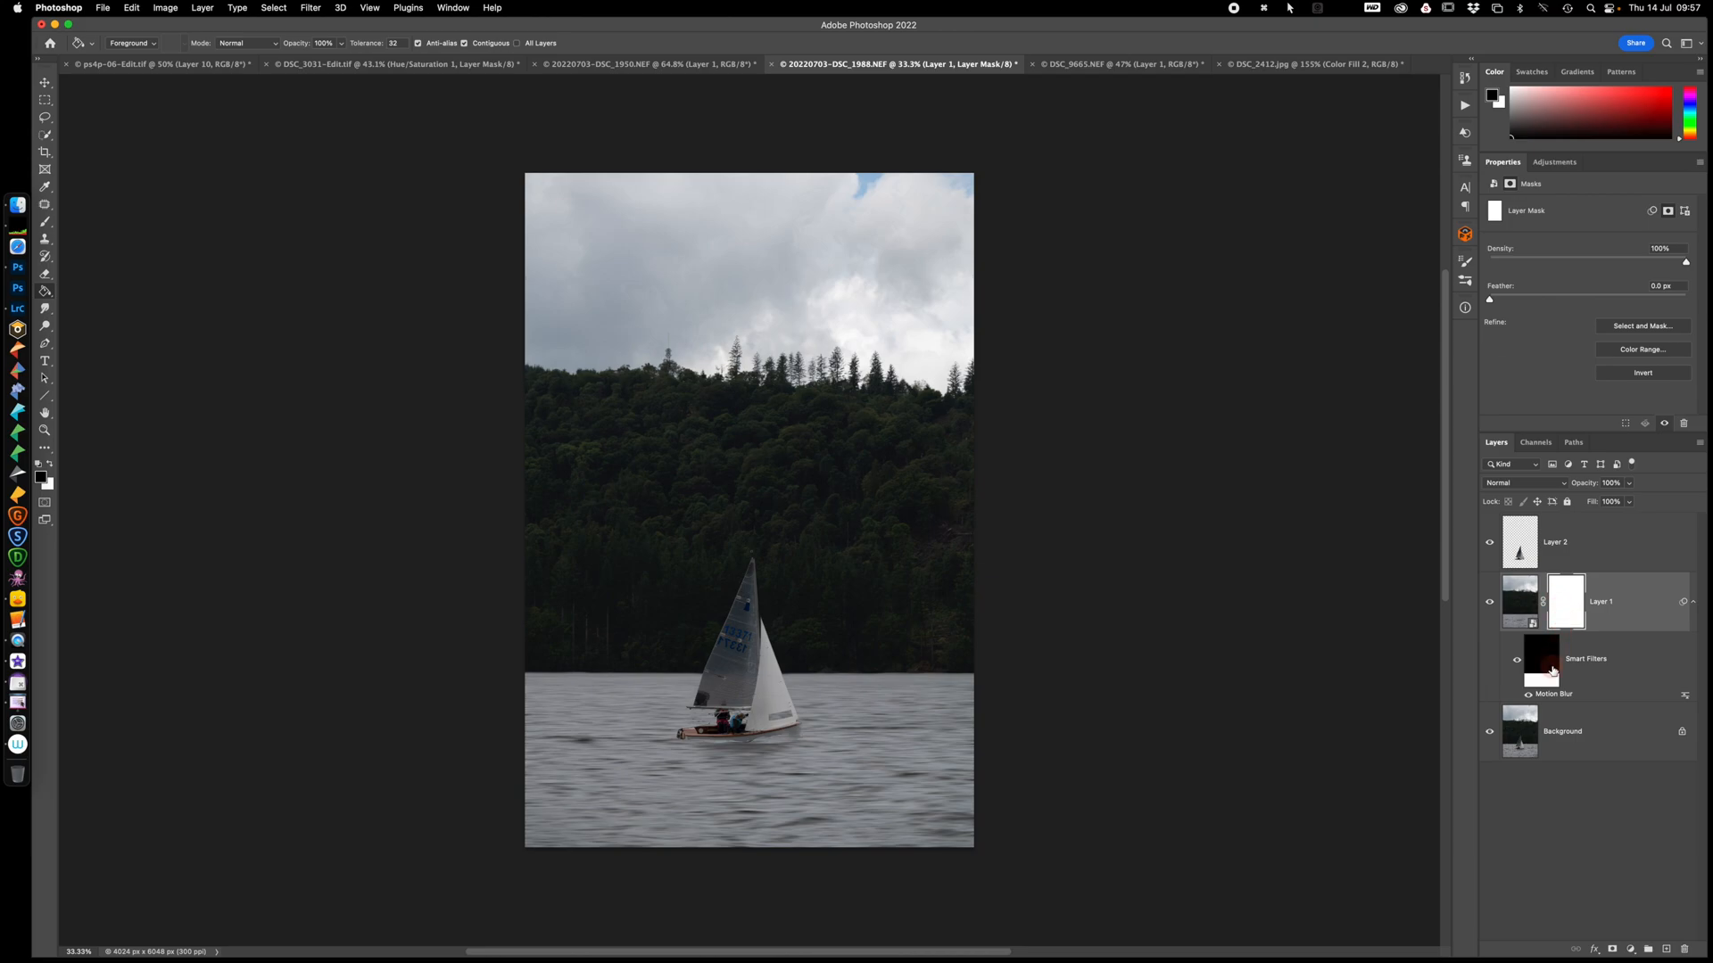
pyautogui.press('b')
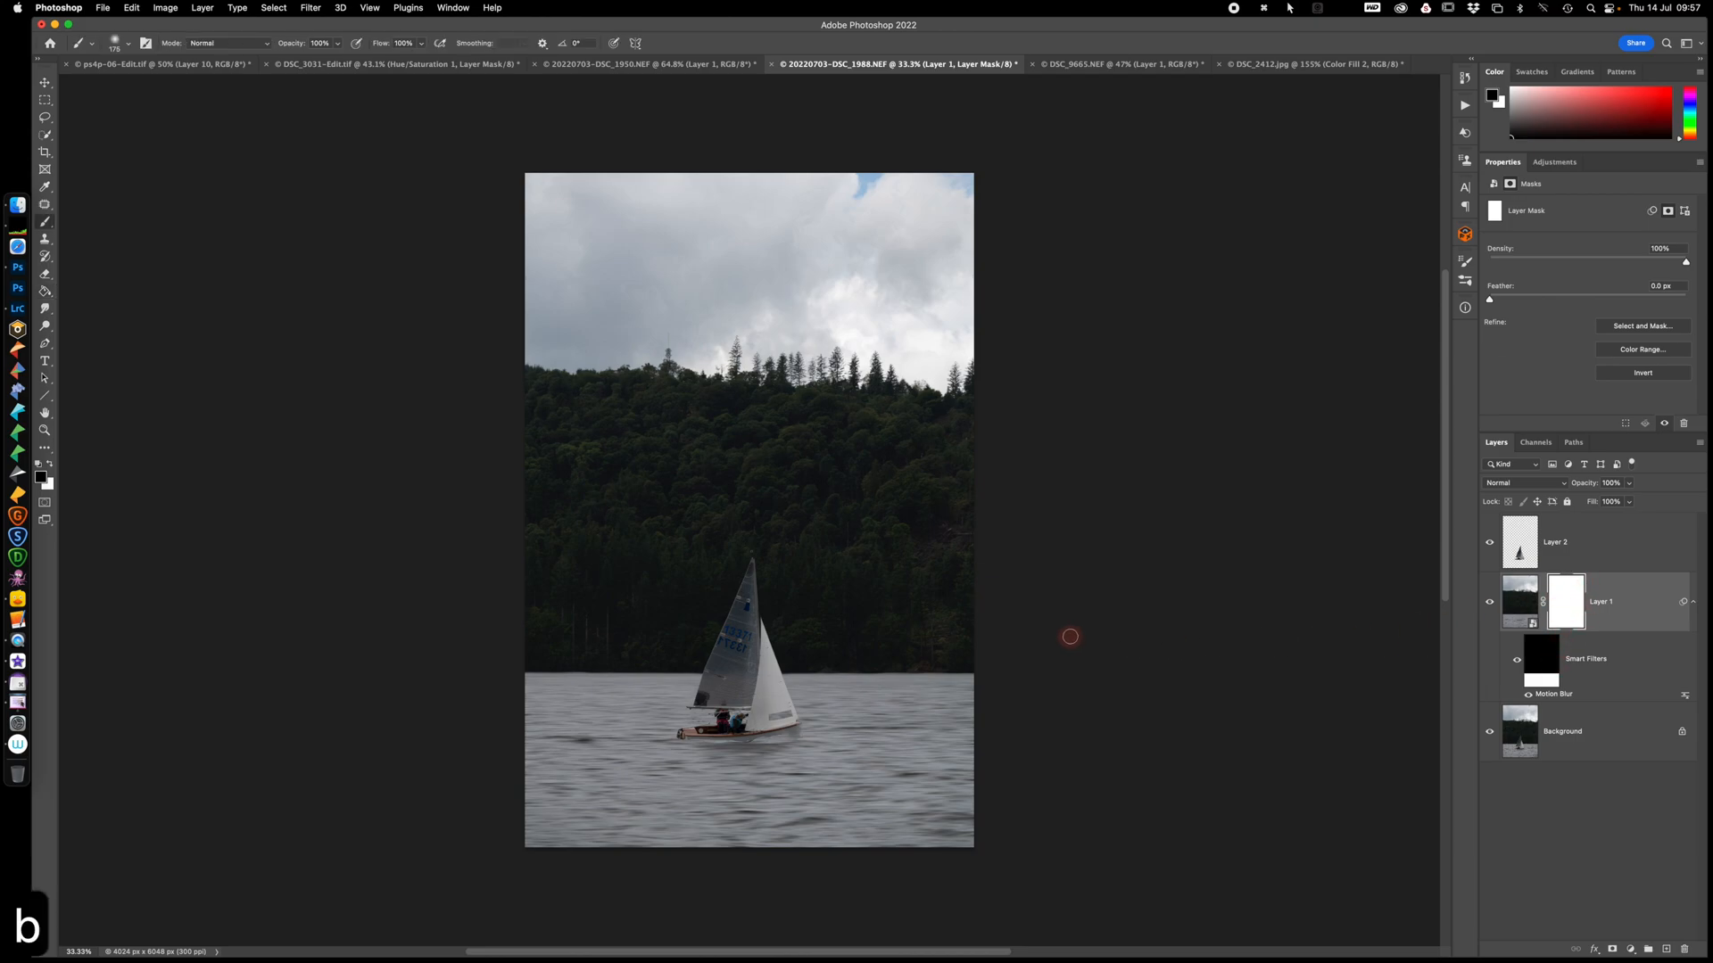
pyautogui.press('d')
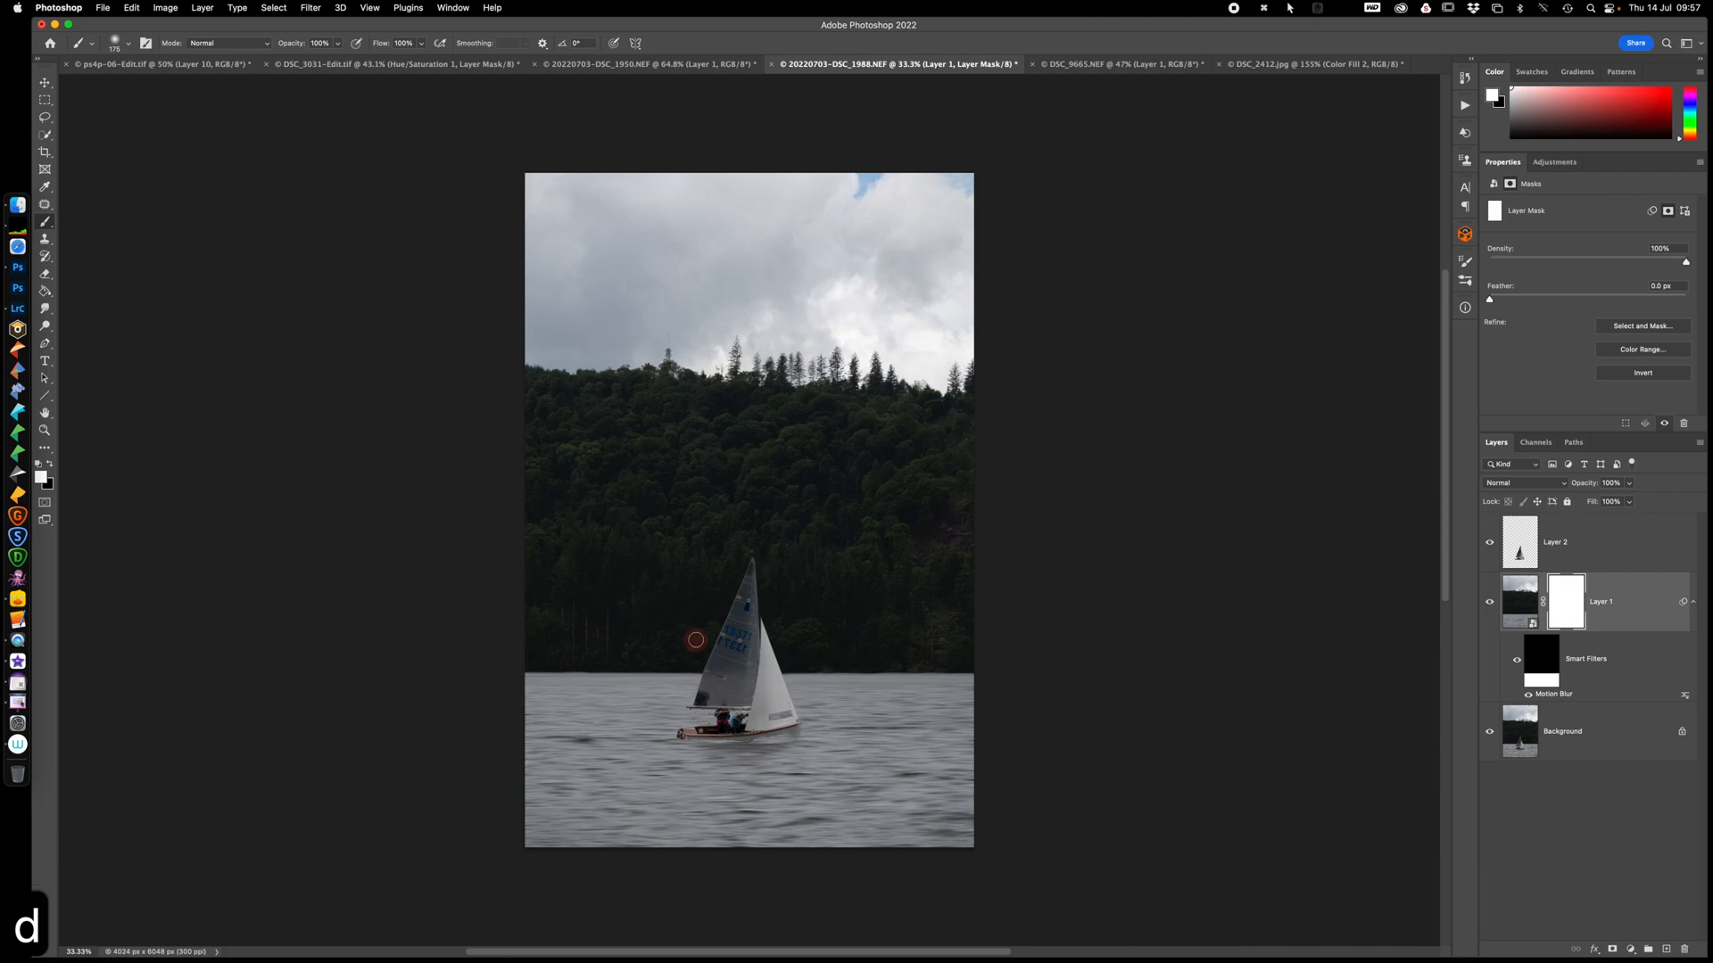
pyautogui.press('x')
pyautogui.press('[')
pyautogui.press('[')
pyautogui.press('[')
pyautogui.moveTo(789, 733); pyautogui.dragTo(683, 735)
pyautogui.moveTo(793, 731); pyautogui.dragTo(678, 736)
pyautogui.click(676, 737)
pyautogui.click(696, 736)
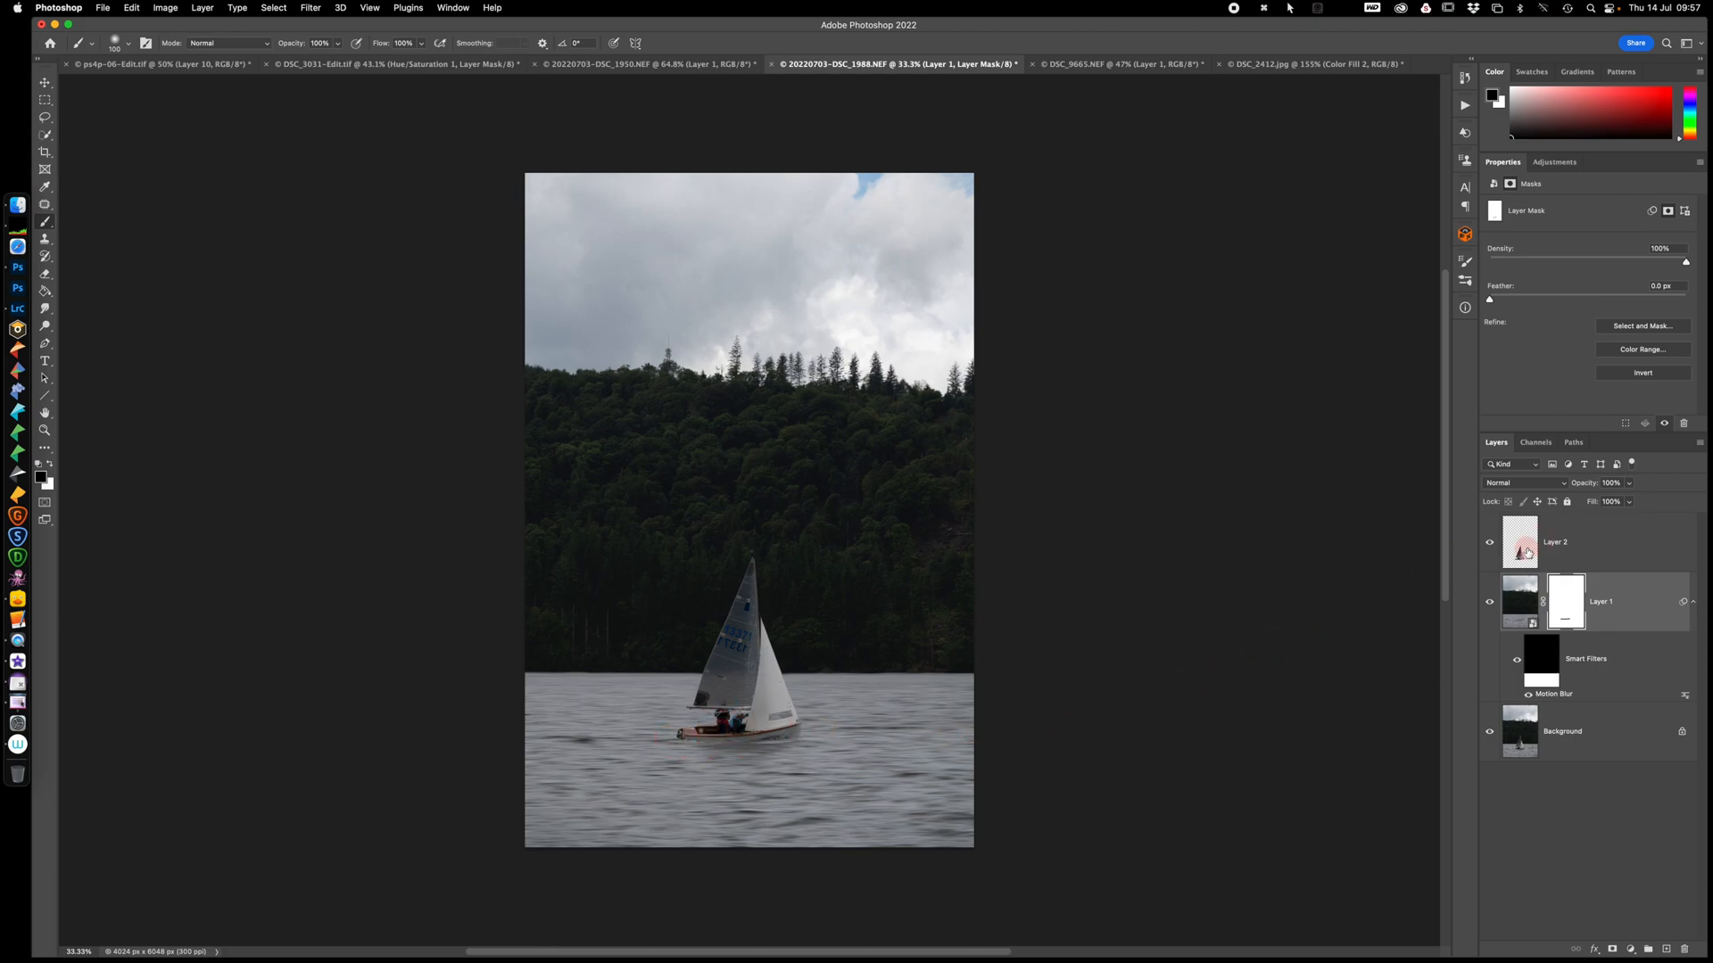
# Add a Curves adjustment clipped to Layer 2, raise its curve slightly to brighten the sailboat, and compare it on and off
pyautogui.click(1584, 550)
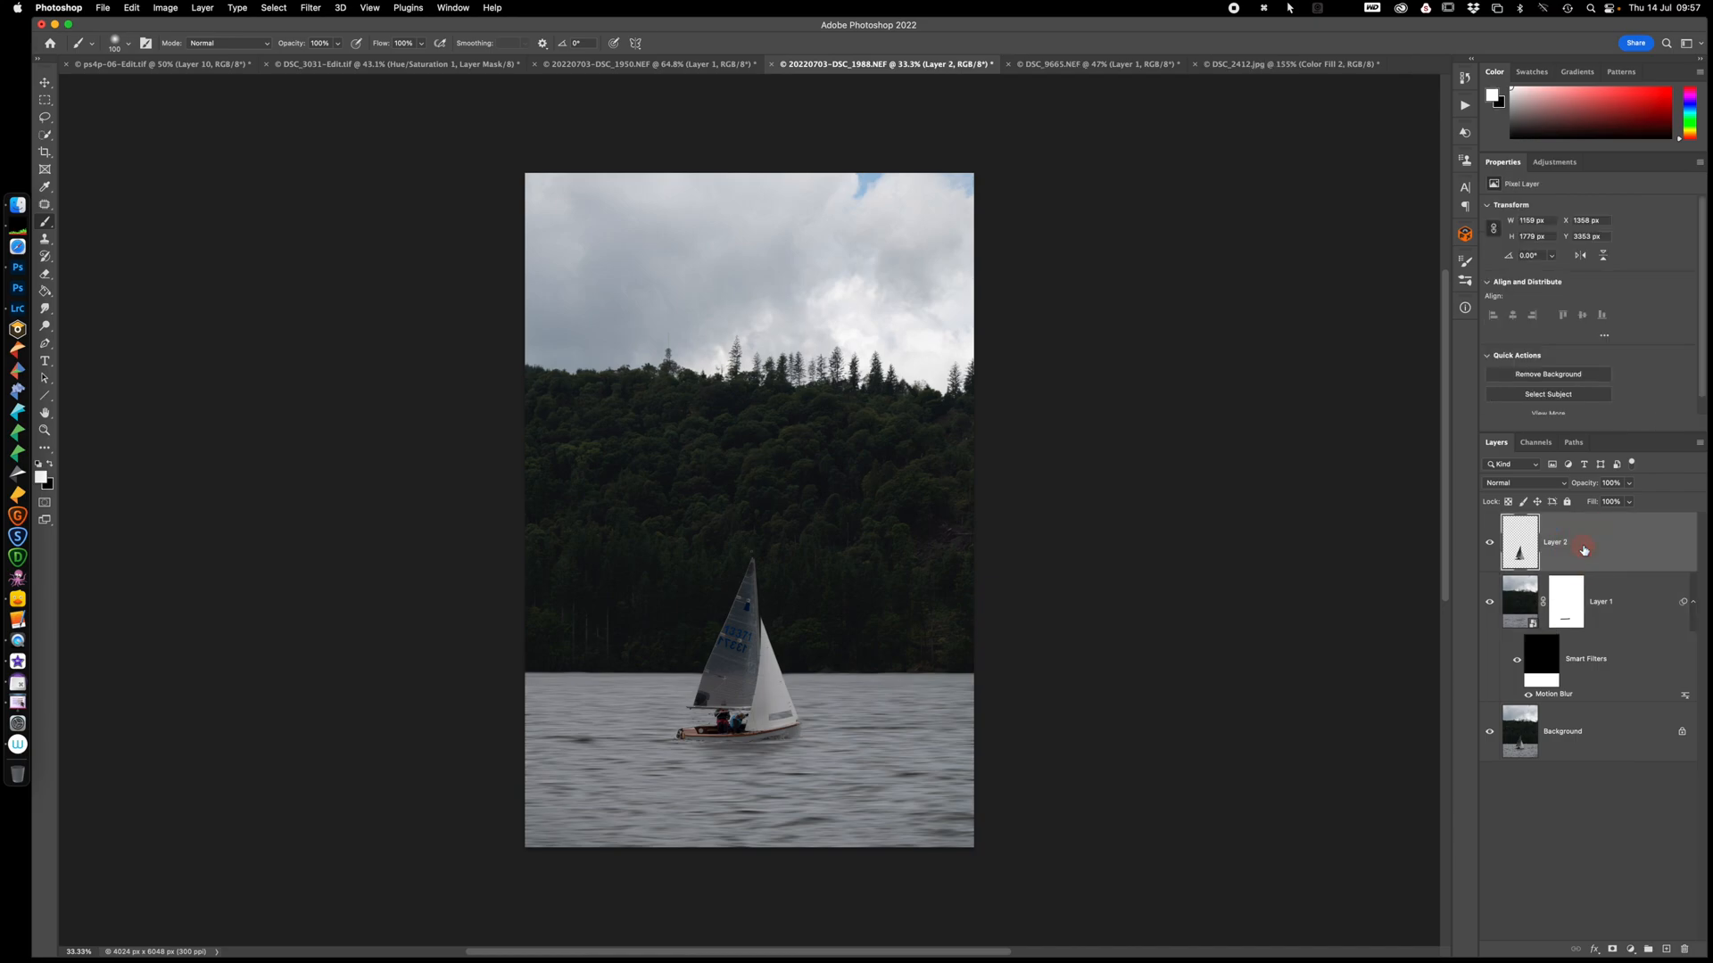
pyautogui.click(1631, 950)
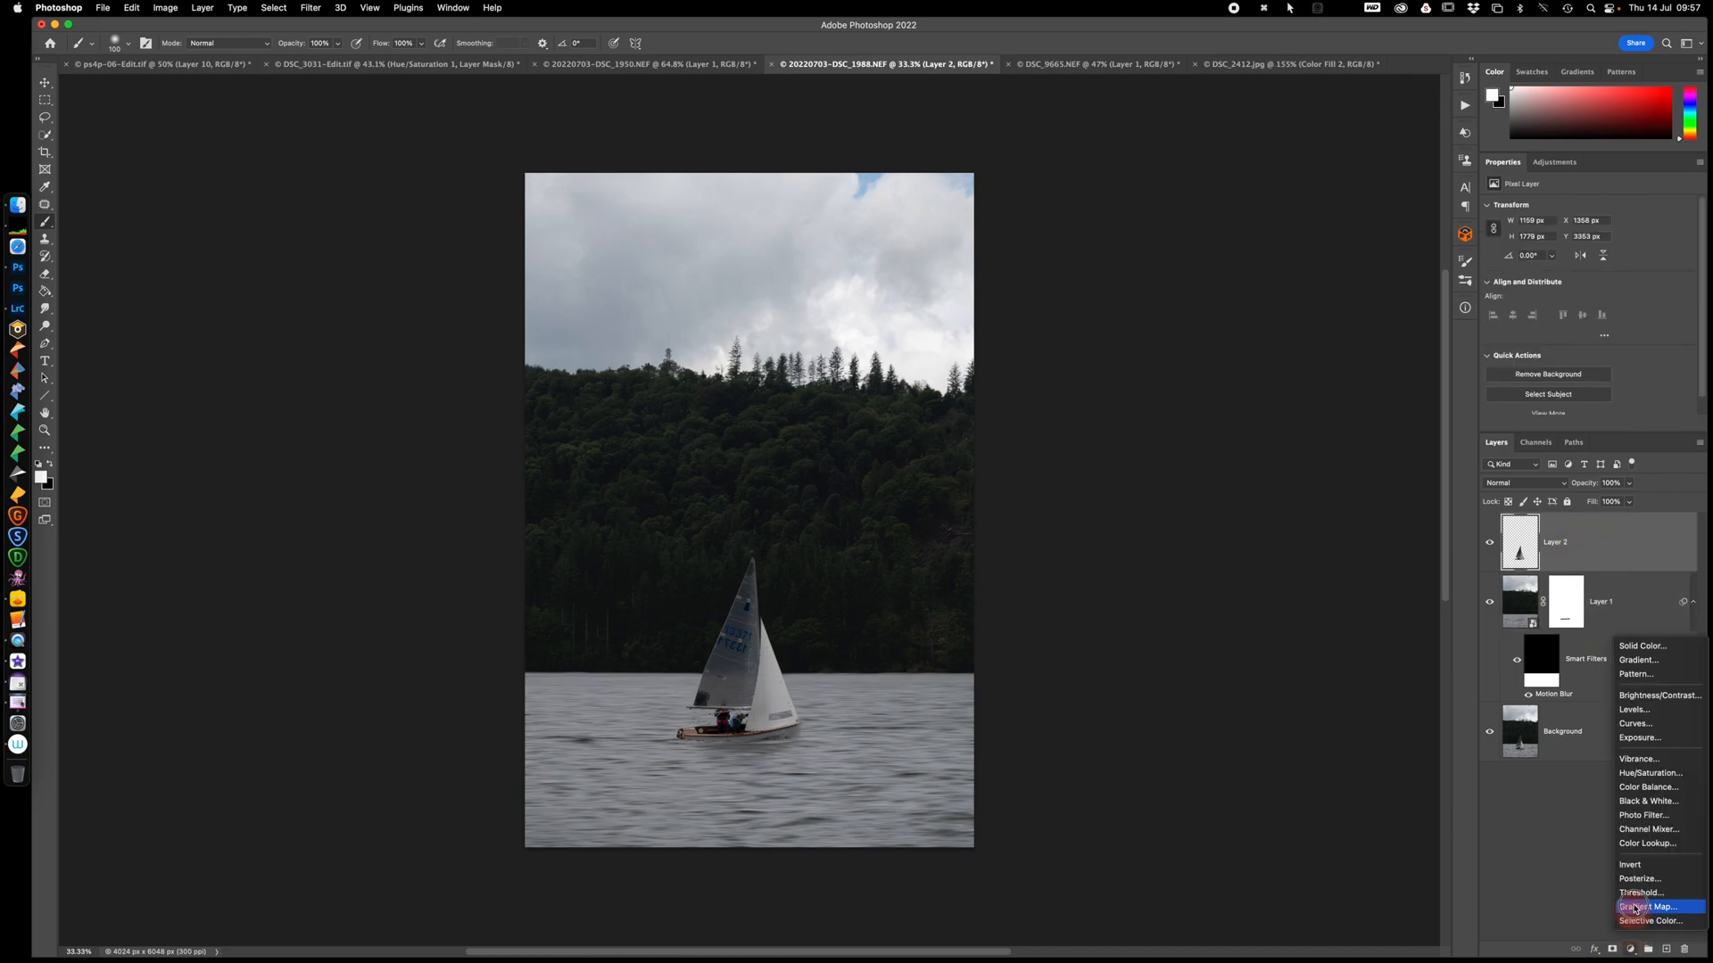
pyautogui.click(1642, 725)
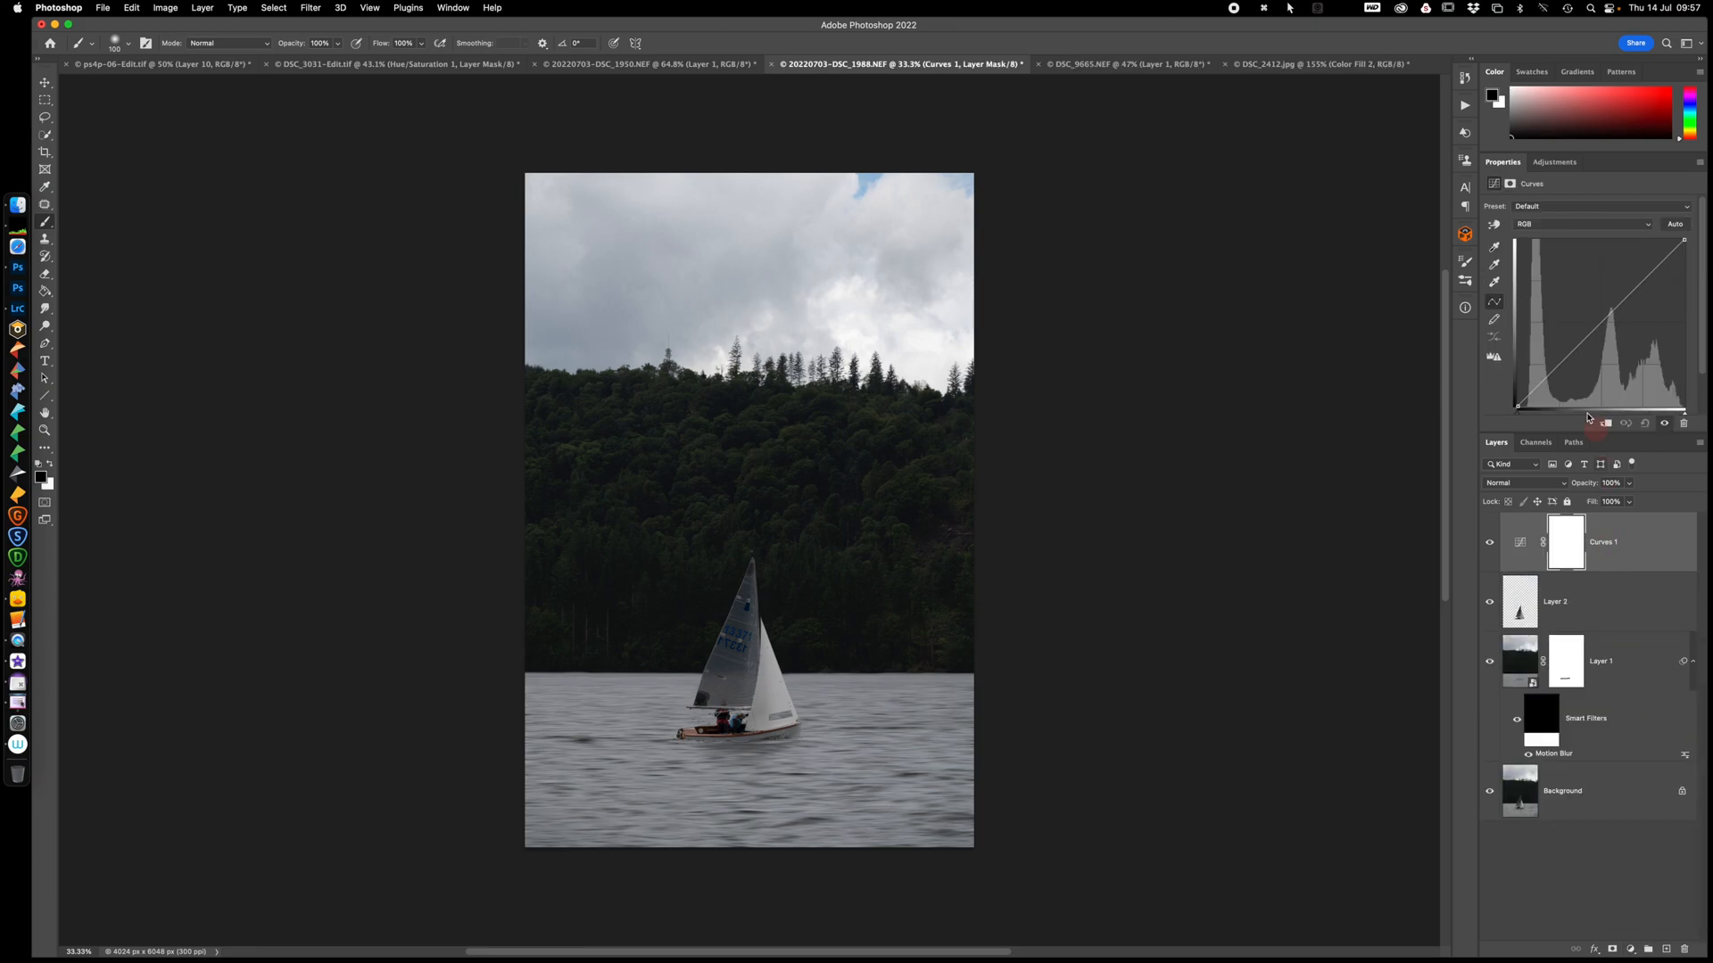
pyautogui.moveTo(1585, 342); pyautogui.dragTo(1579, 340)
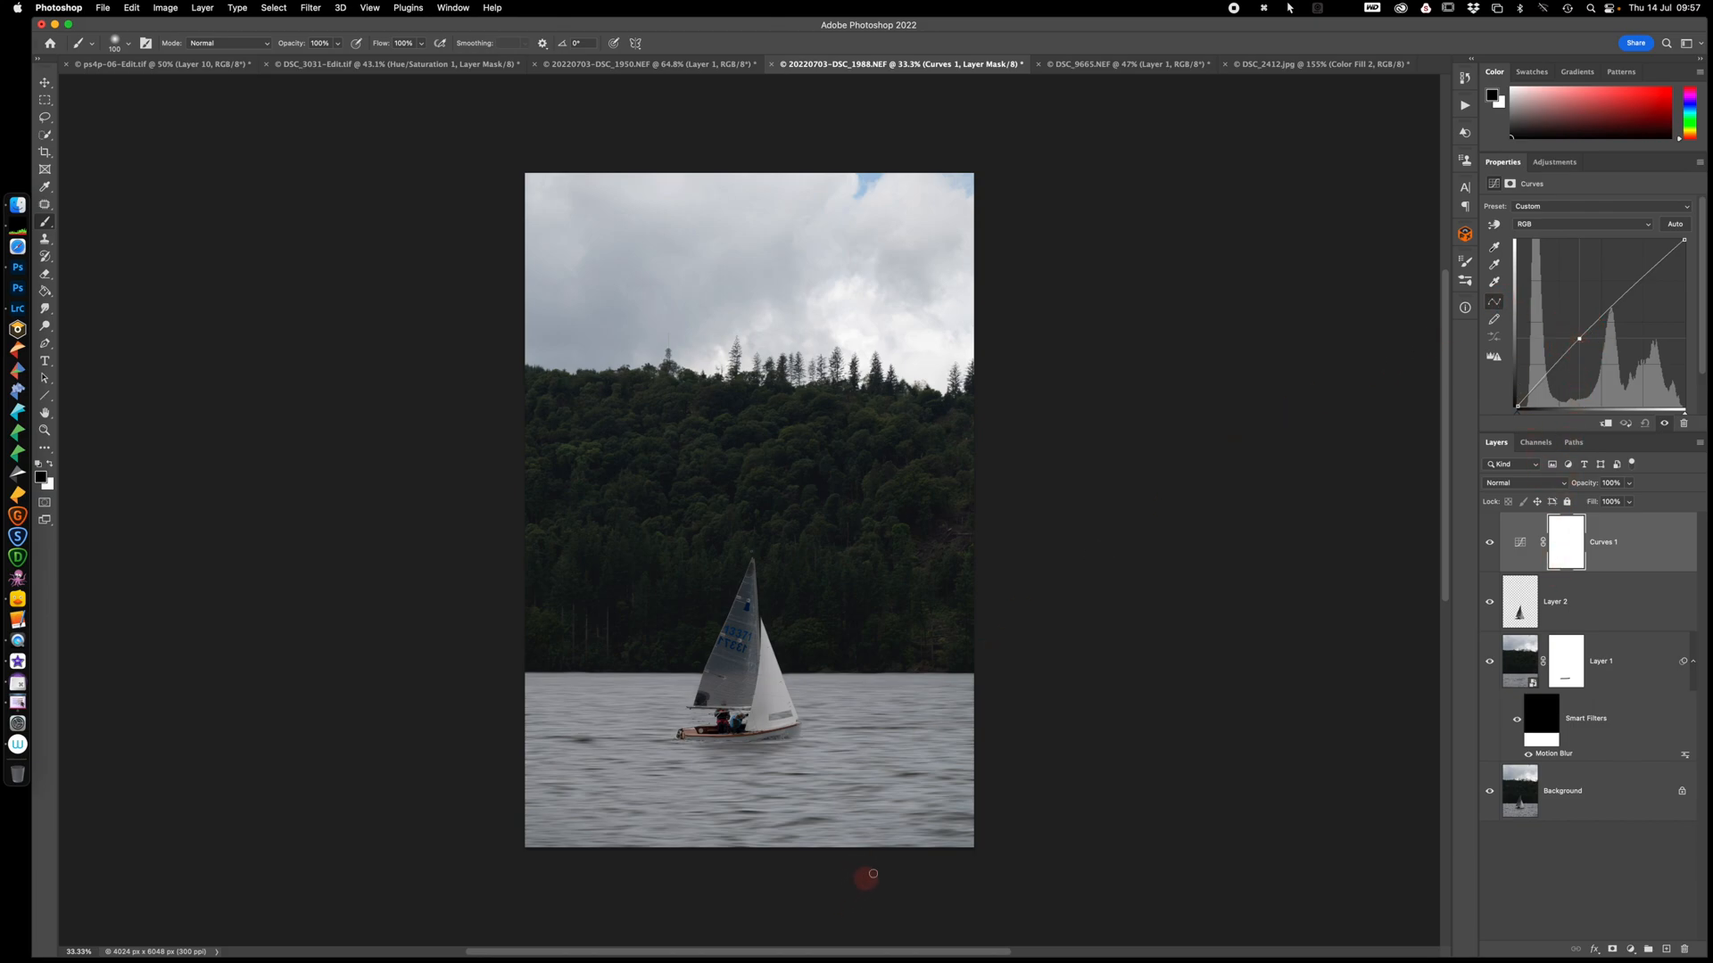
pyautogui.click(1605, 424)
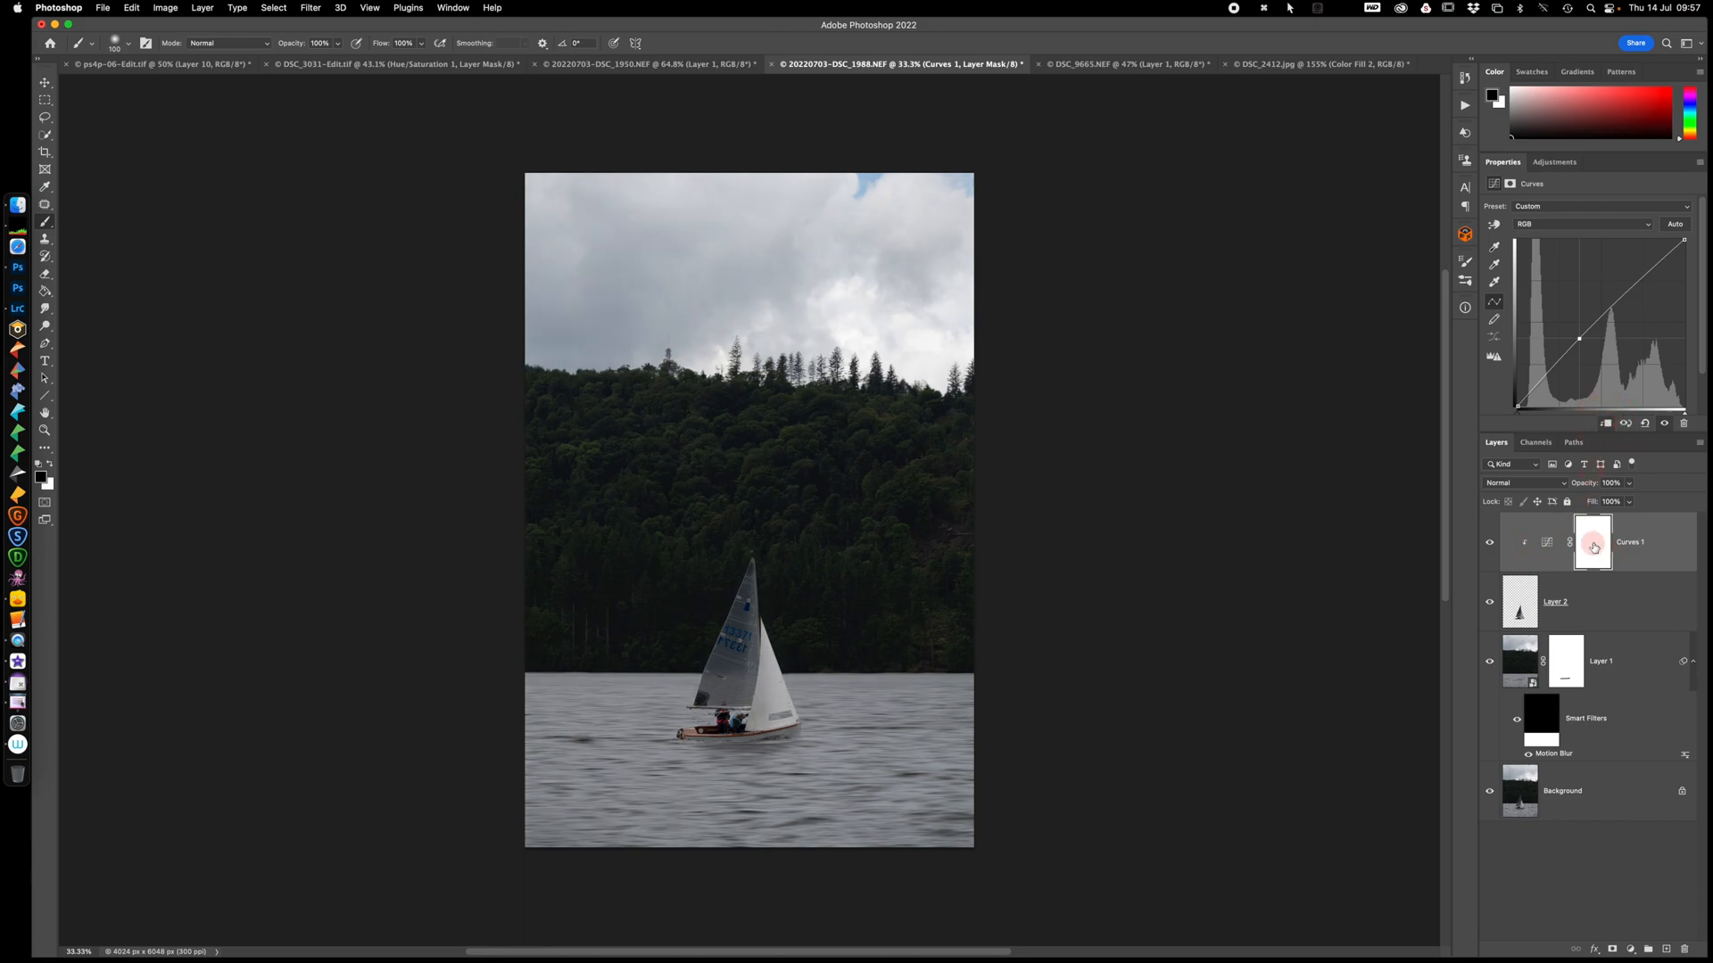
pyautogui.click(1489, 545)
pyautogui.click(1489, 545)
pyautogui.click(1489, 545)
pyautogui.click(1490, 545)
# Add a Curves adjustment directly above Layer 1 and pull the curve down slightly to darken the background
pyautogui.click(1648, 669)
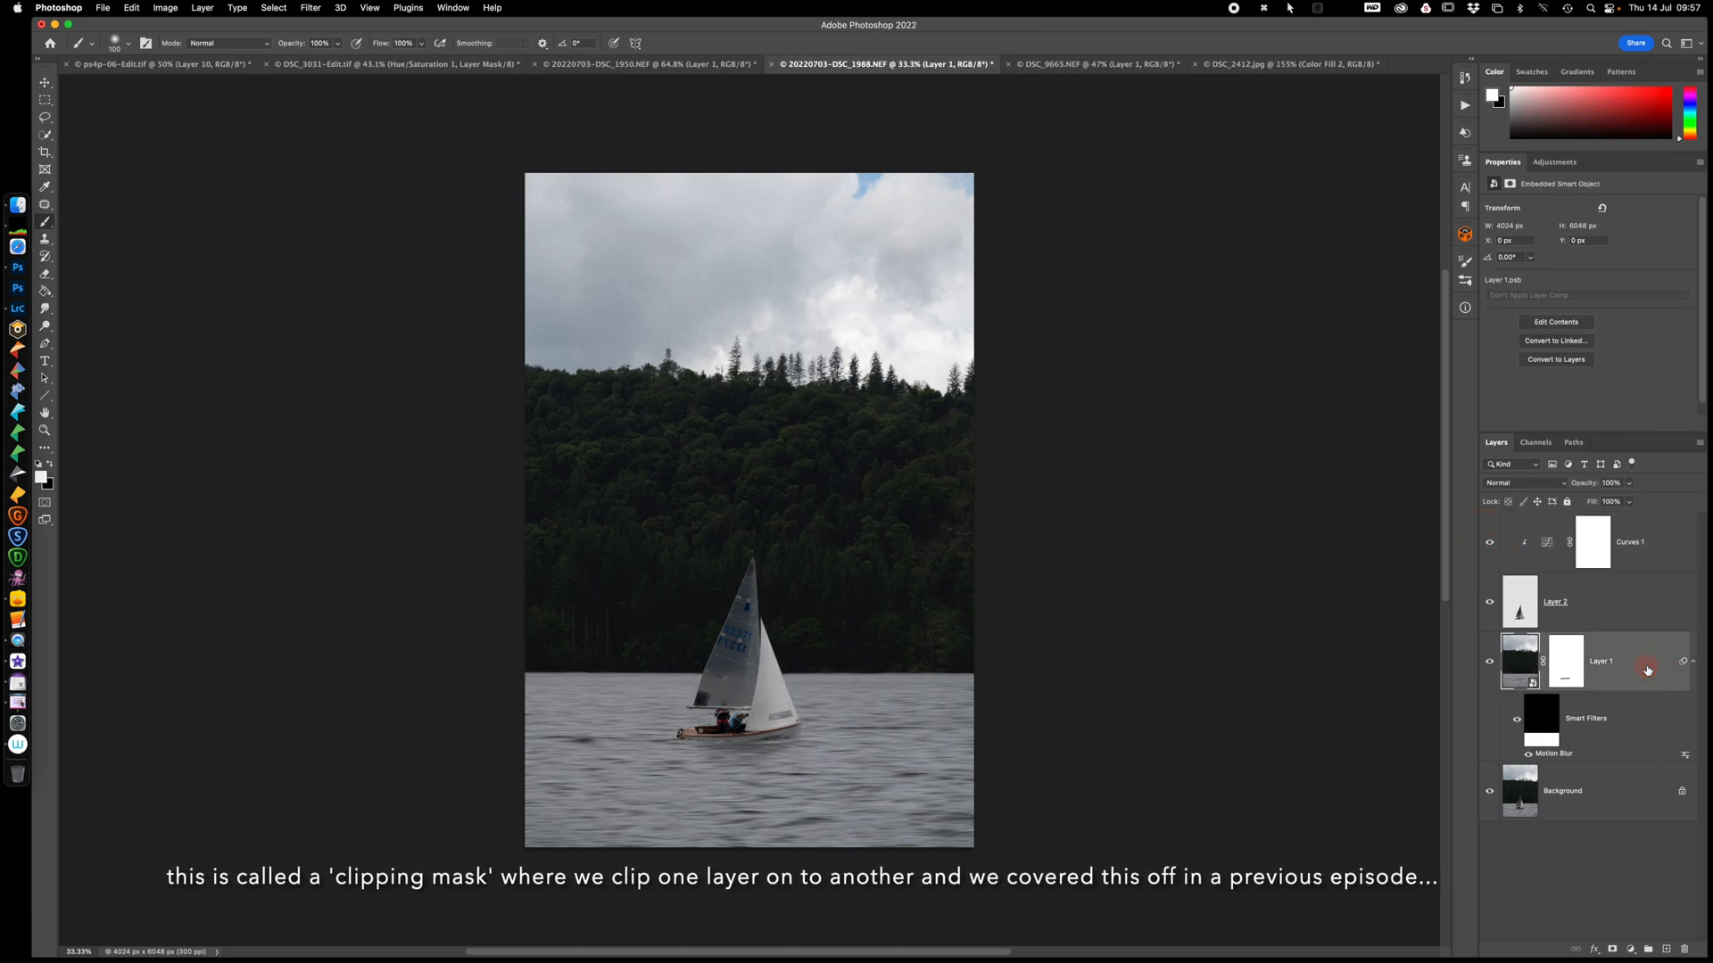
pyautogui.click(1631, 949)
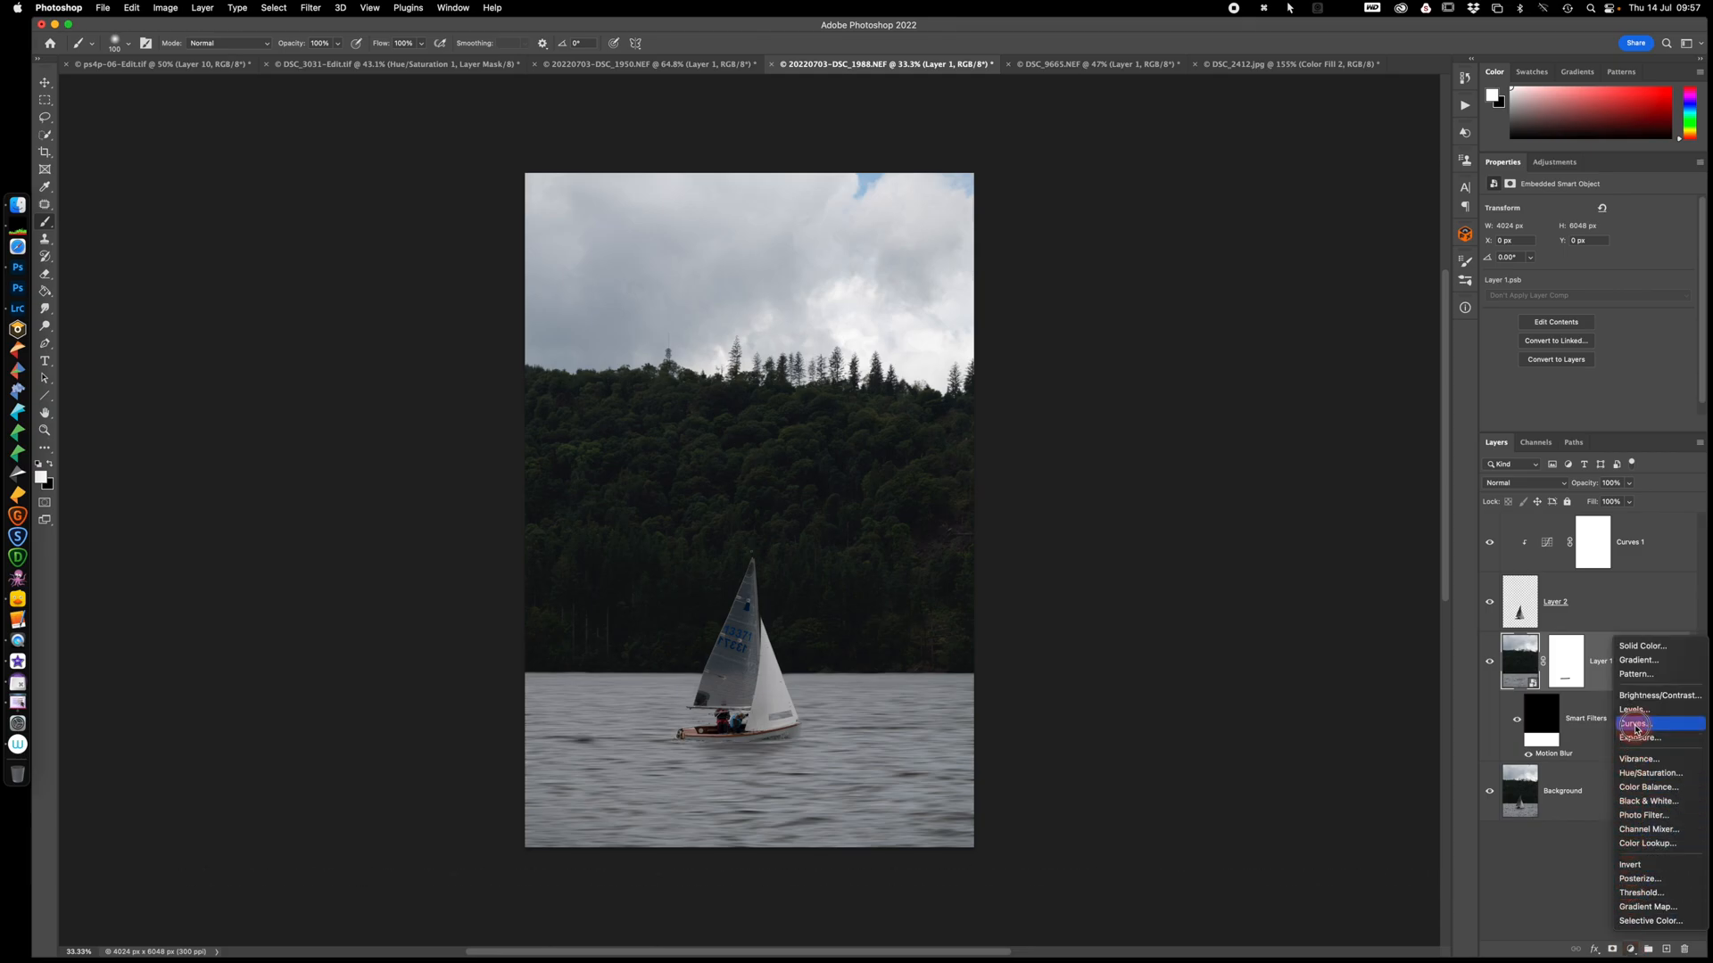
pyautogui.click(1635, 724)
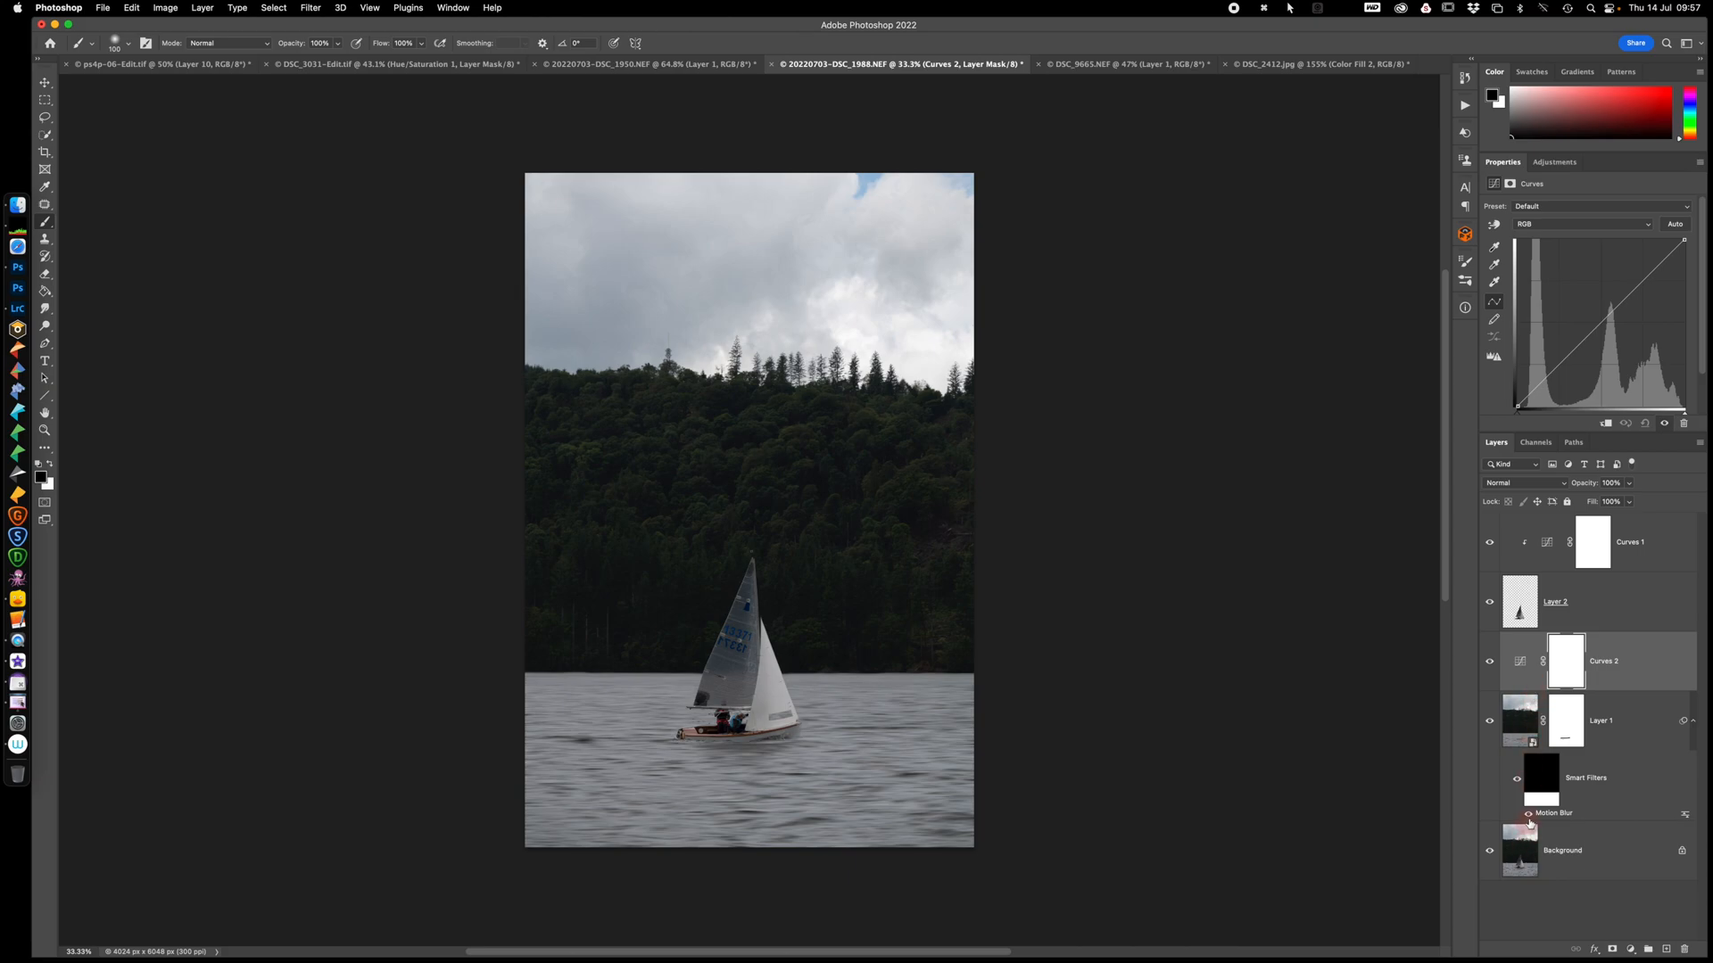
pyautogui.click(1570, 356)
pyautogui.moveTo(1570, 356); pyautogui.dragTo(1569, 364)
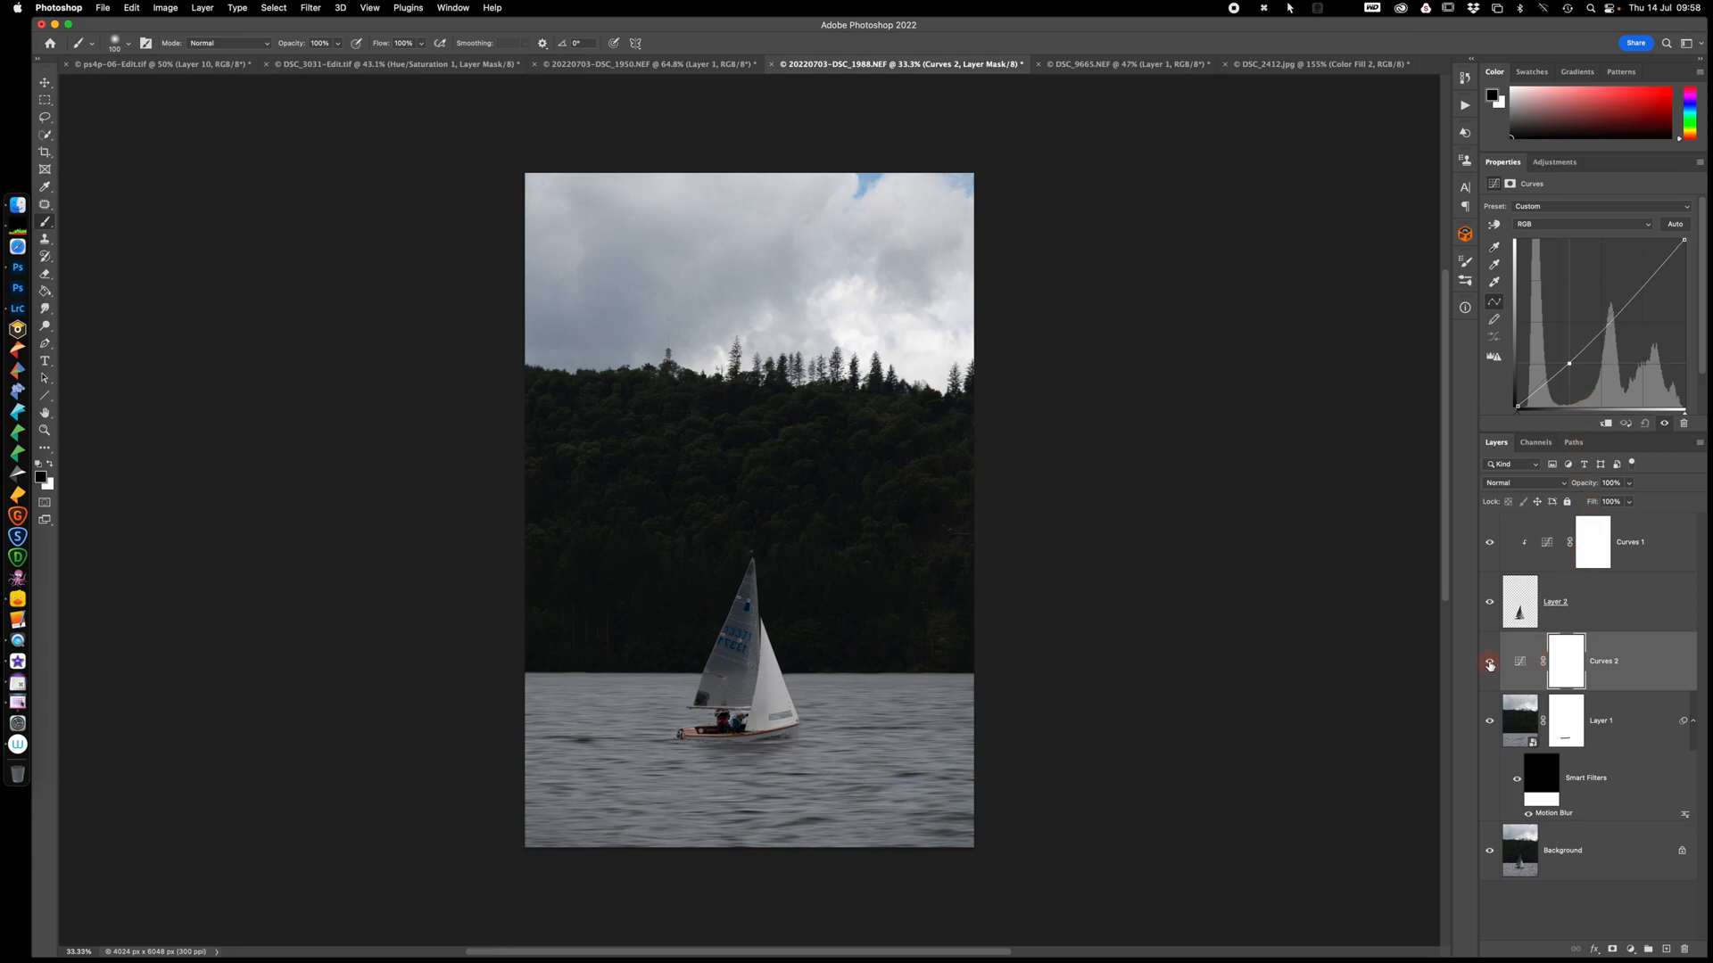
# Compare the image with the background Curves adjustment and the sailboat's clipped Curves adjustment each hidden and shown
pyautogui.click(1489, 663)
pyautogui.click(1489, 663)
pyautogui.click(1489, 543)
pyautogui.click(1490, 545)
# Add a Color Lookup adjustment above Curves 1 at the top of the layer stack and load the LateSunset.3DL 3DLUT file
pyautogui.click(1662, 541)
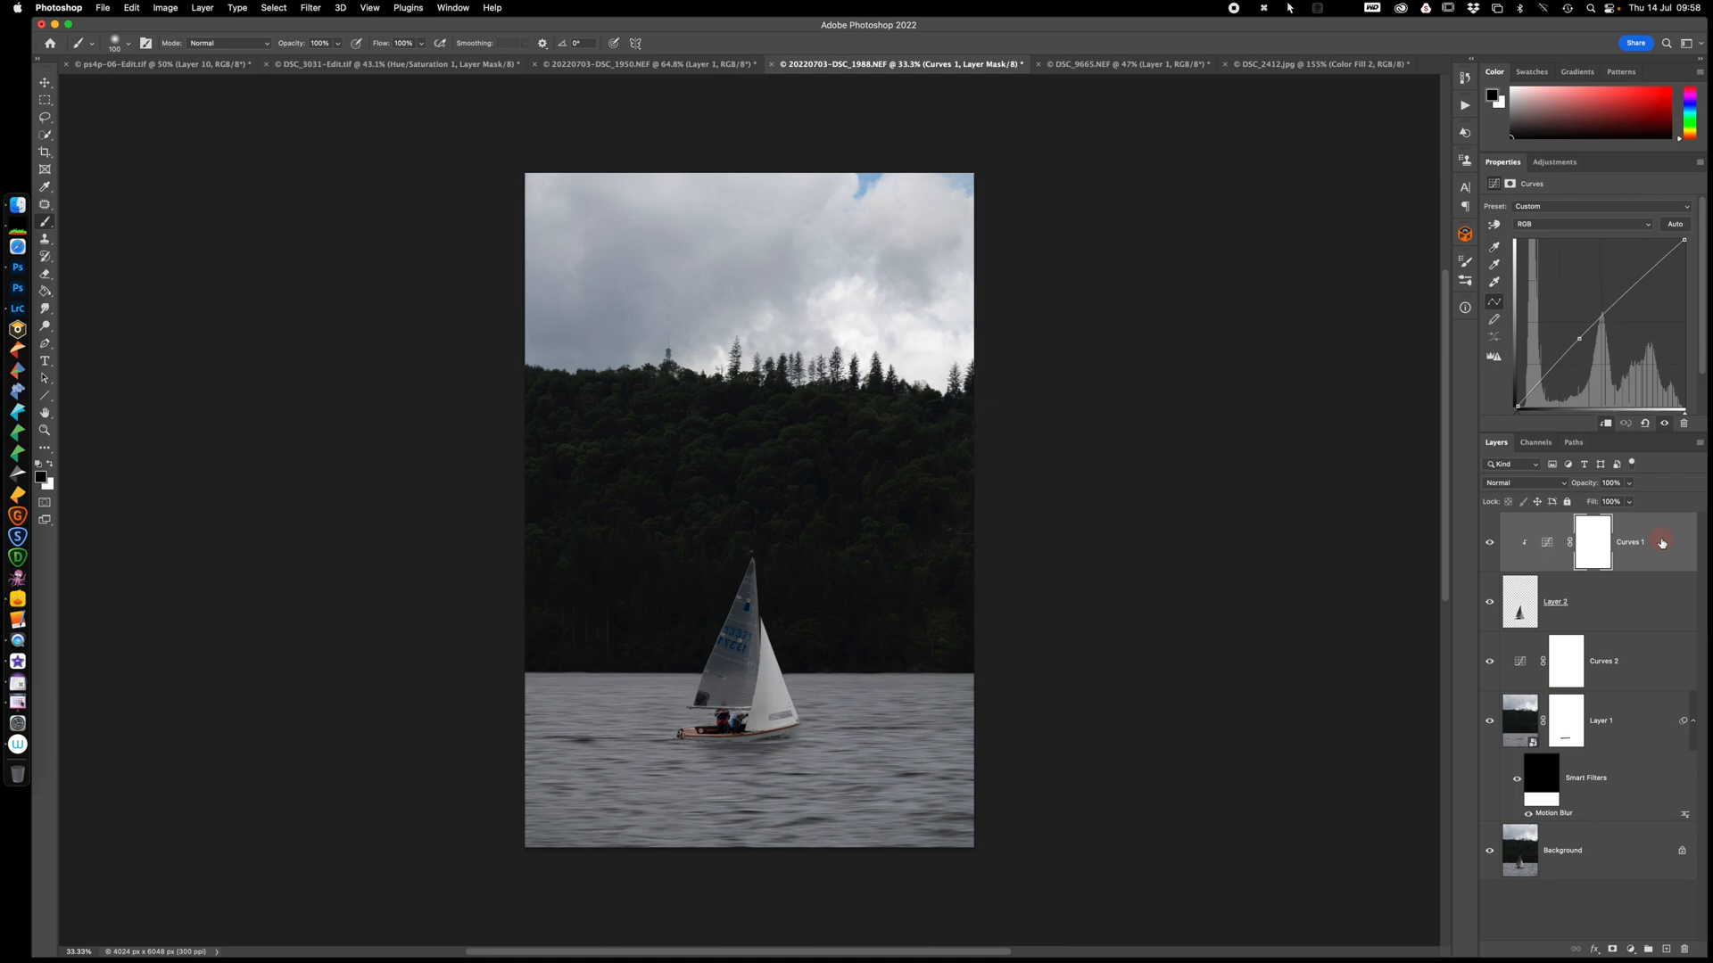
pyautogui.click(1631, 951)
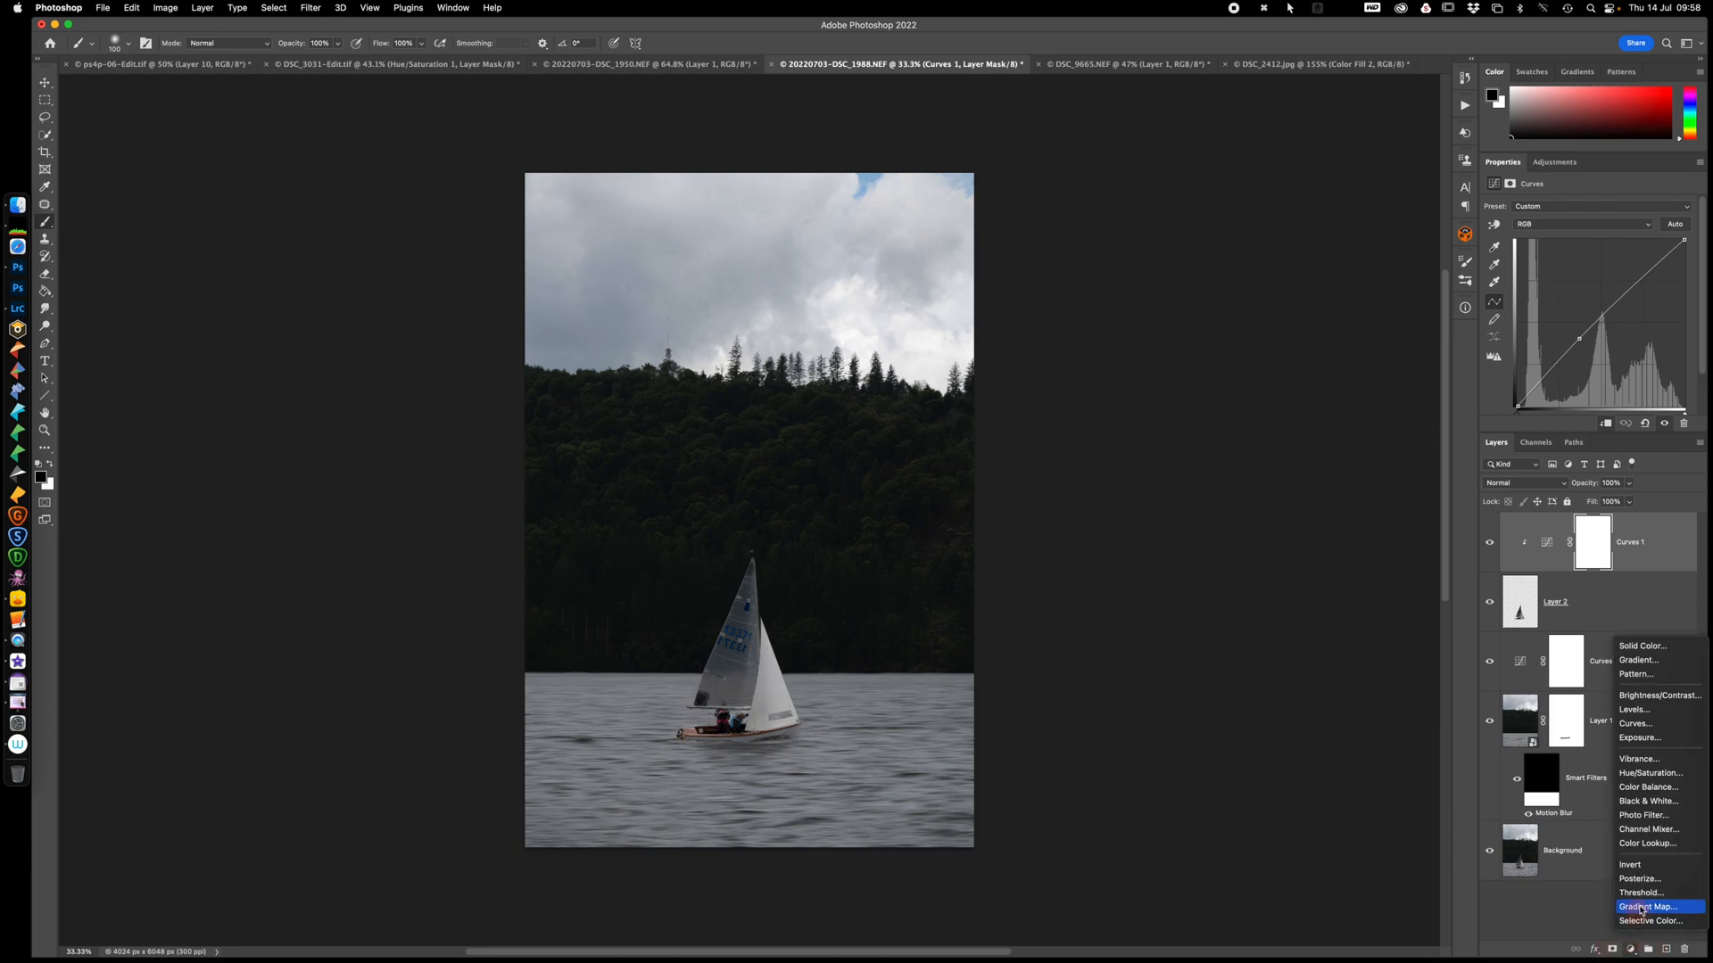
pyautogui.click(1655, 850)
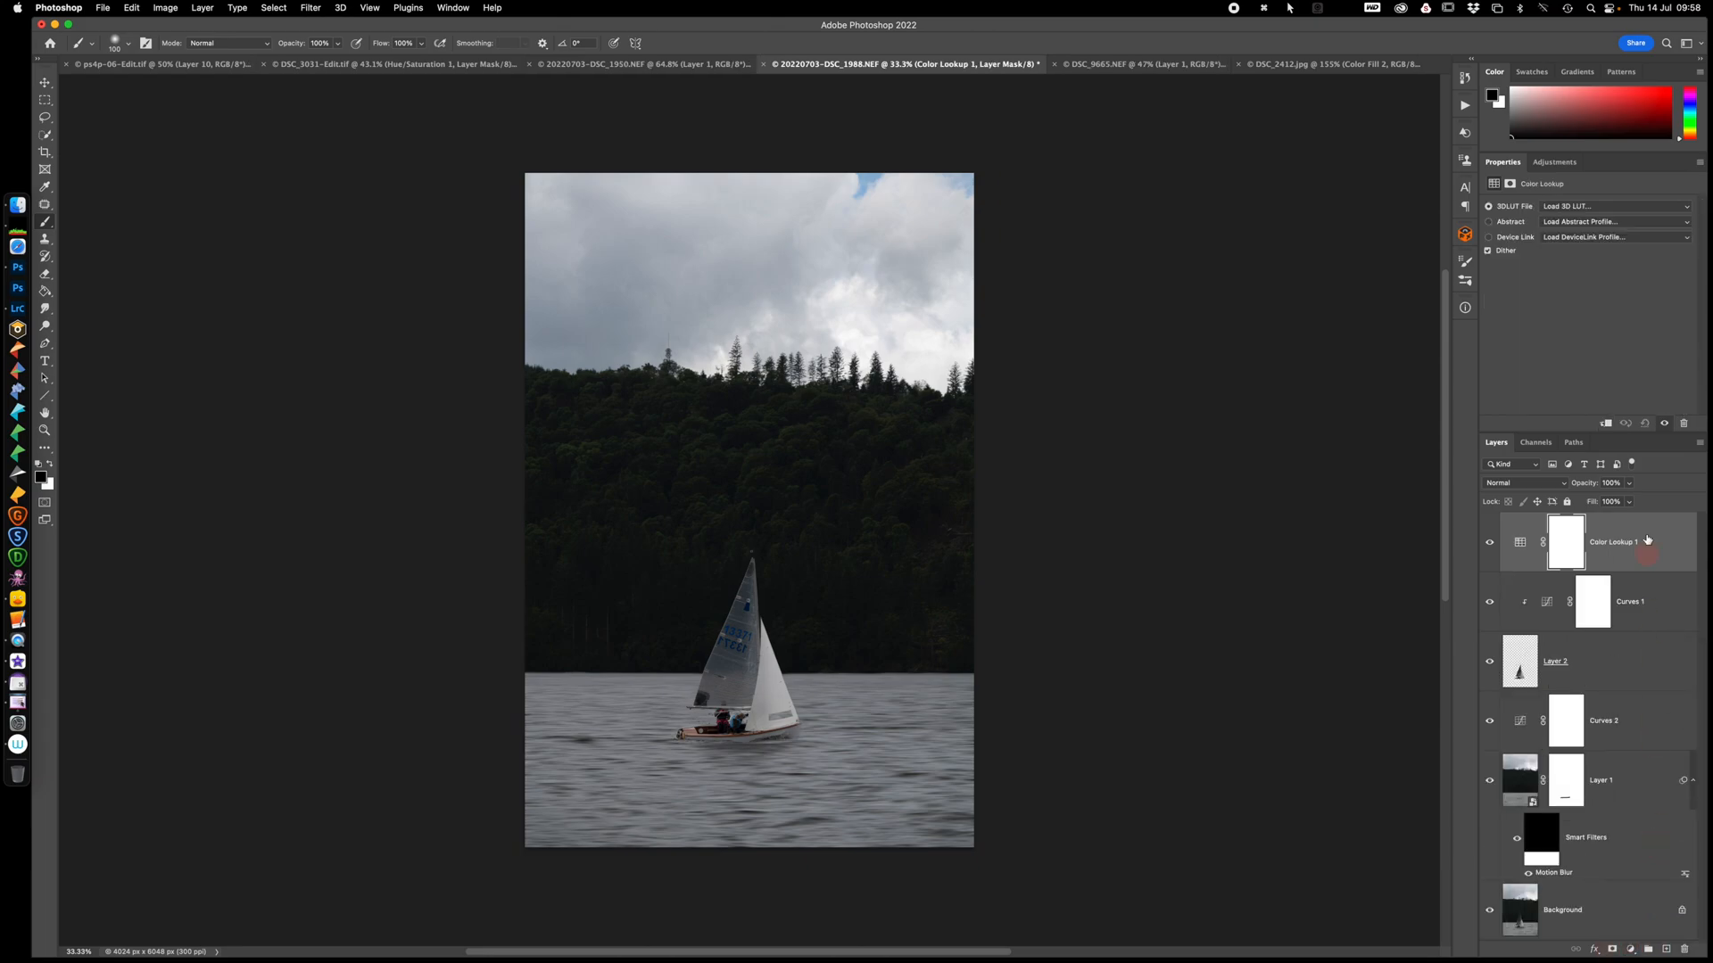
pyautogui.click(1605, 208)
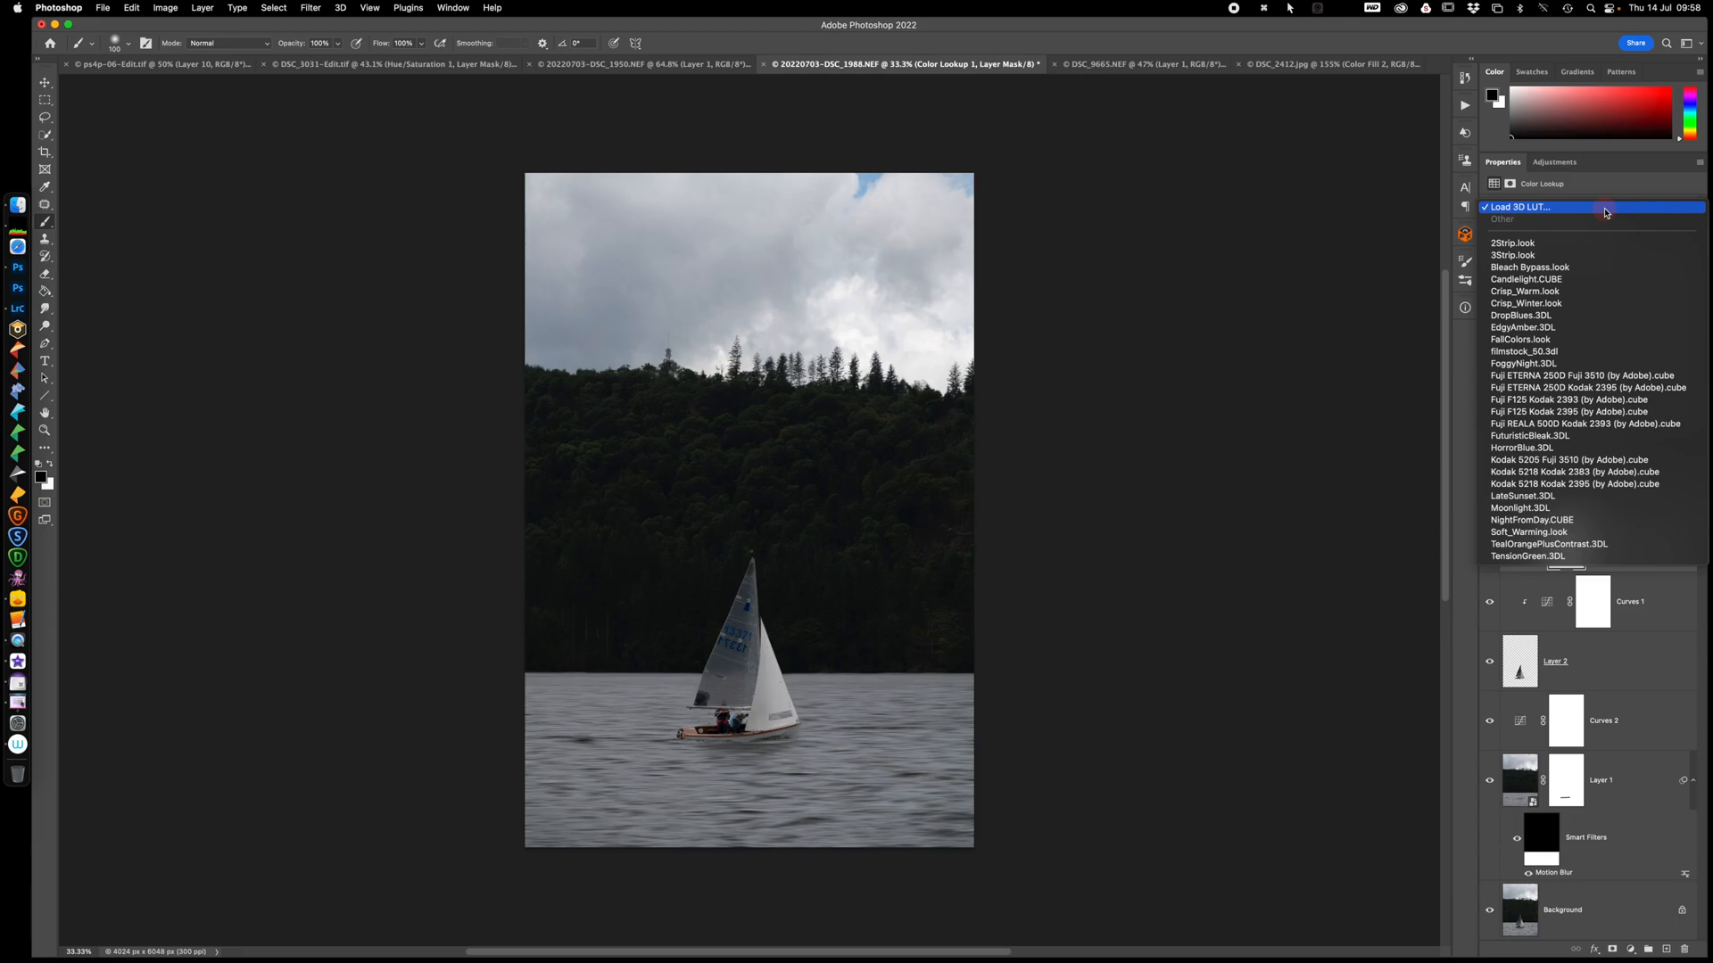
pyautogui.click(1524, 497)
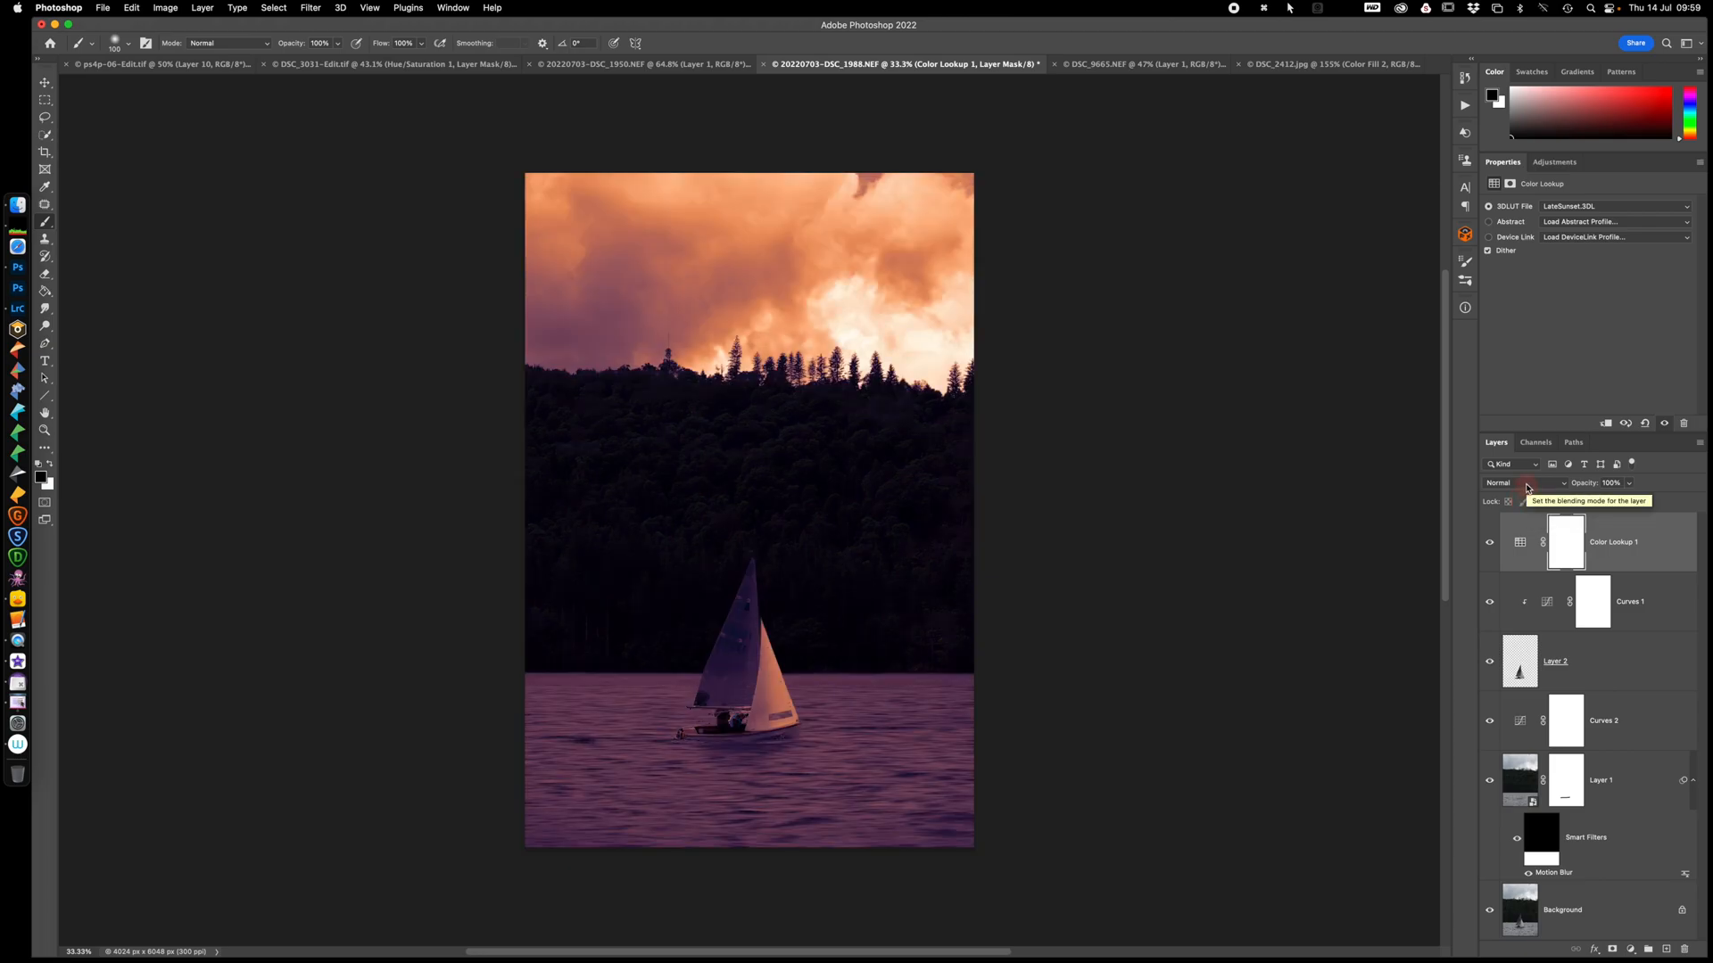
# Set the Color Lookup layer's blending mode to Color and its opacity to 41%, and compare the image with the layer hidden and shown
pyautogui.click(1527, 488)
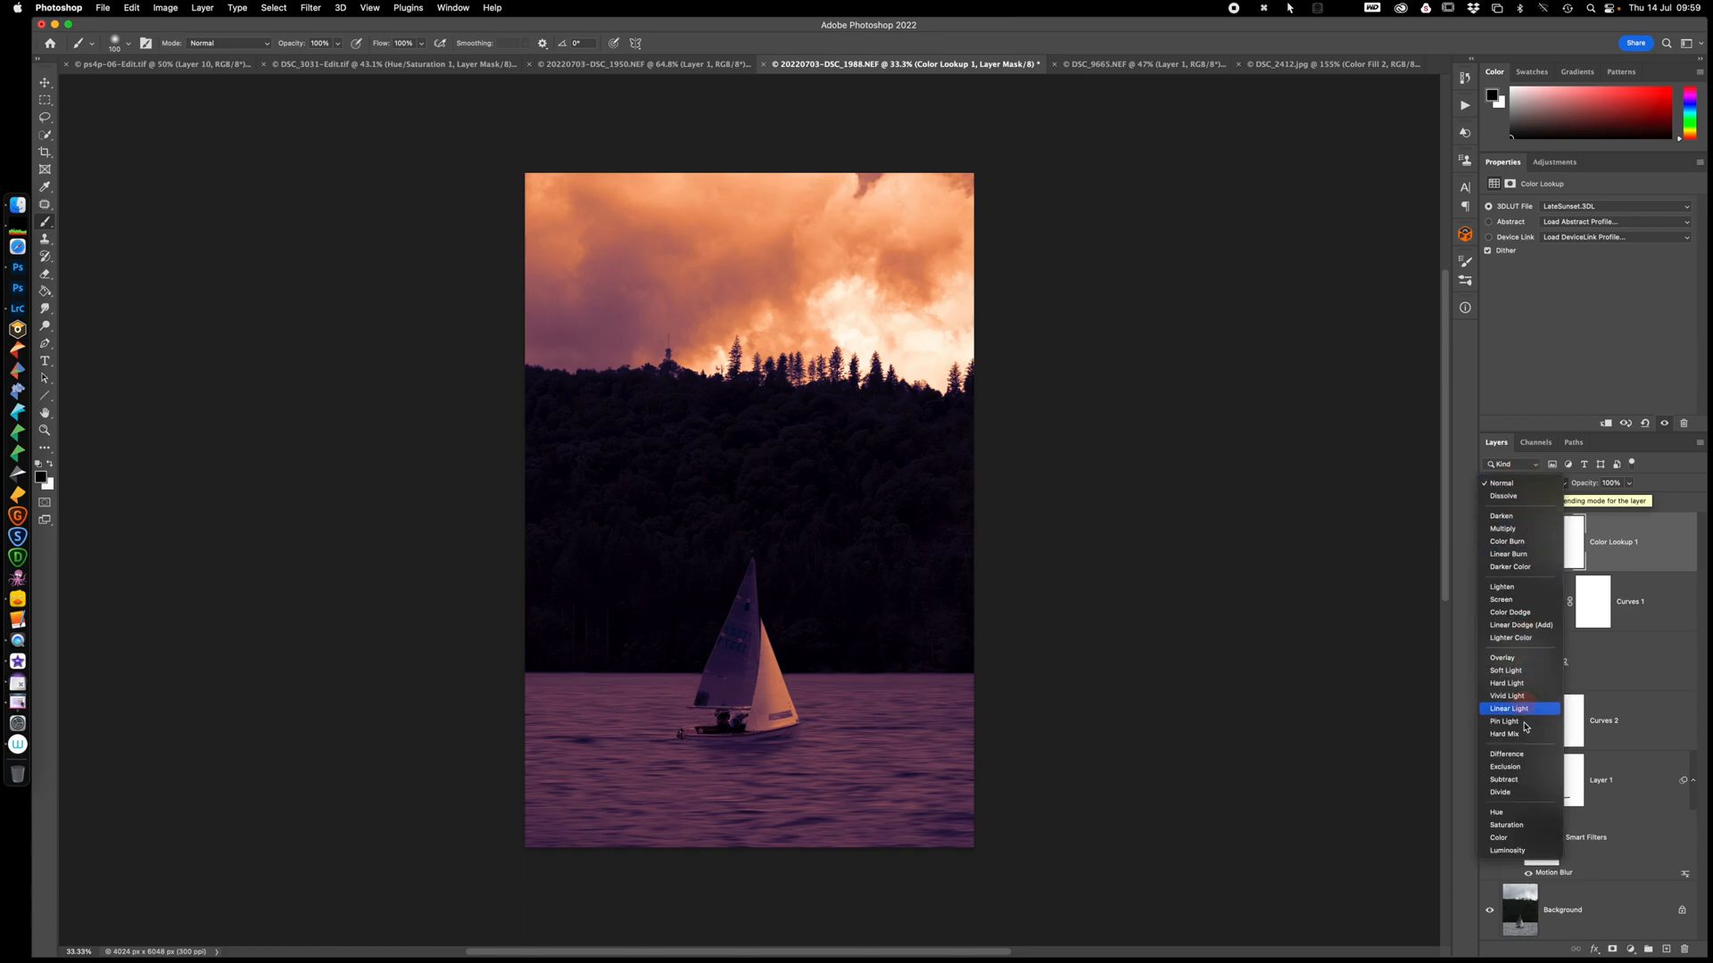
pyautogui.click(1521, 839)
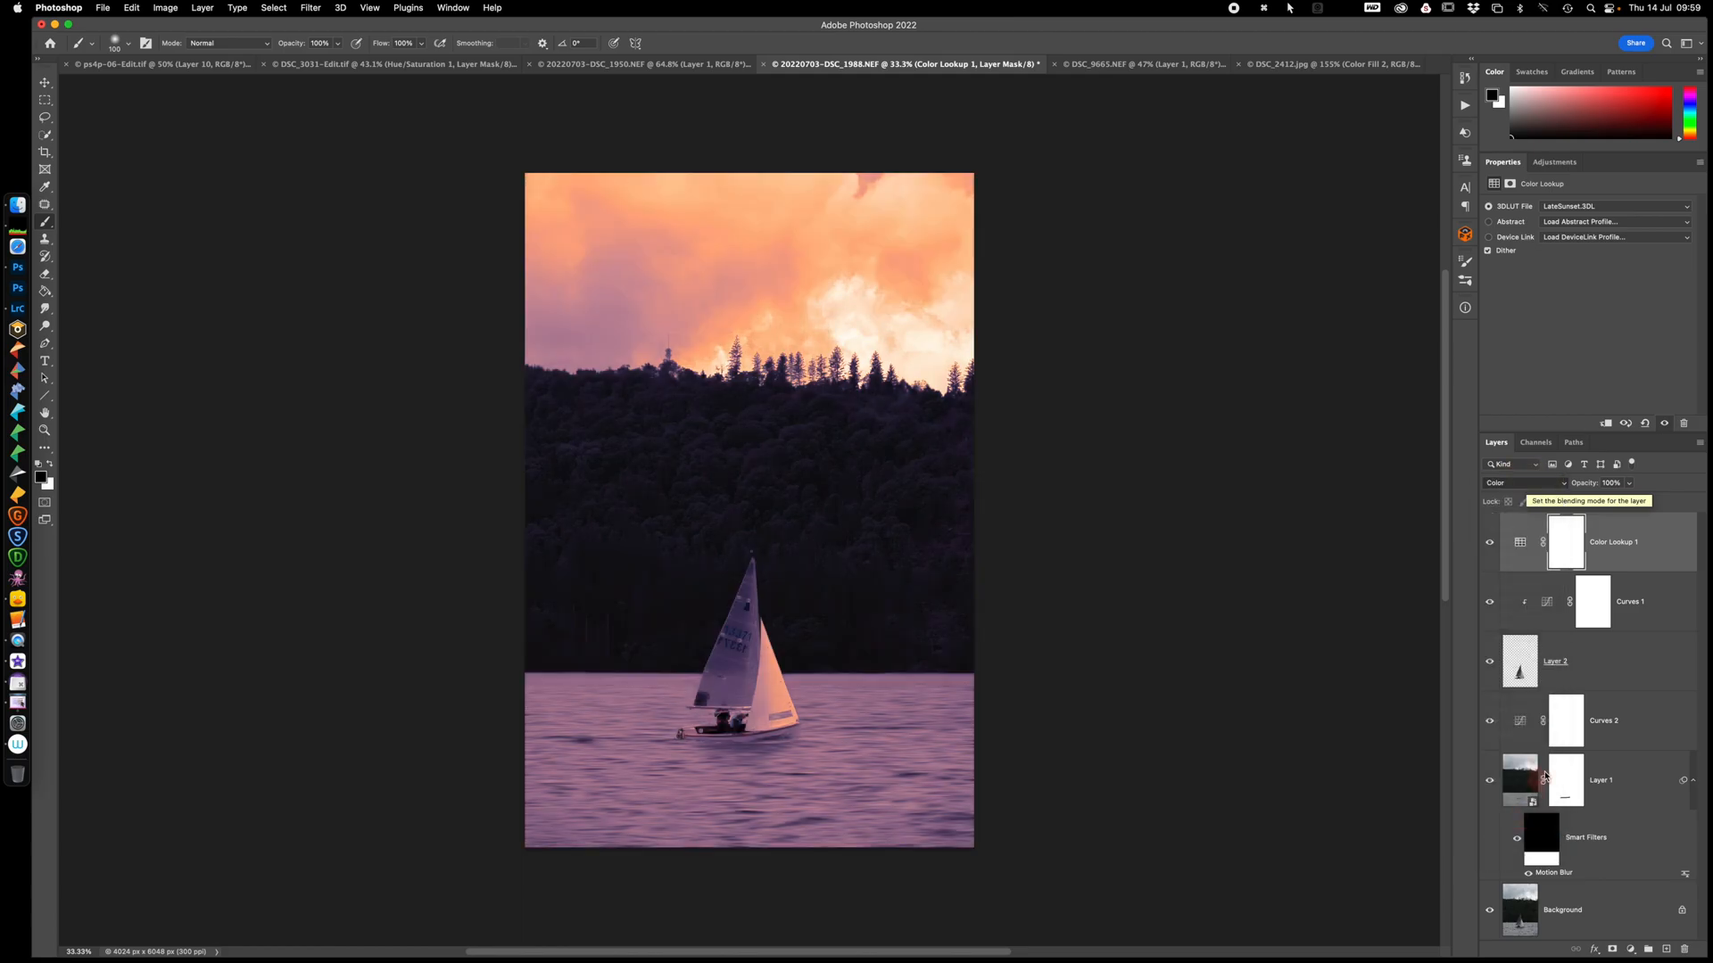
pyautogui.moveTo(1588, 486); pyautogui.dragTo(1548, 486)
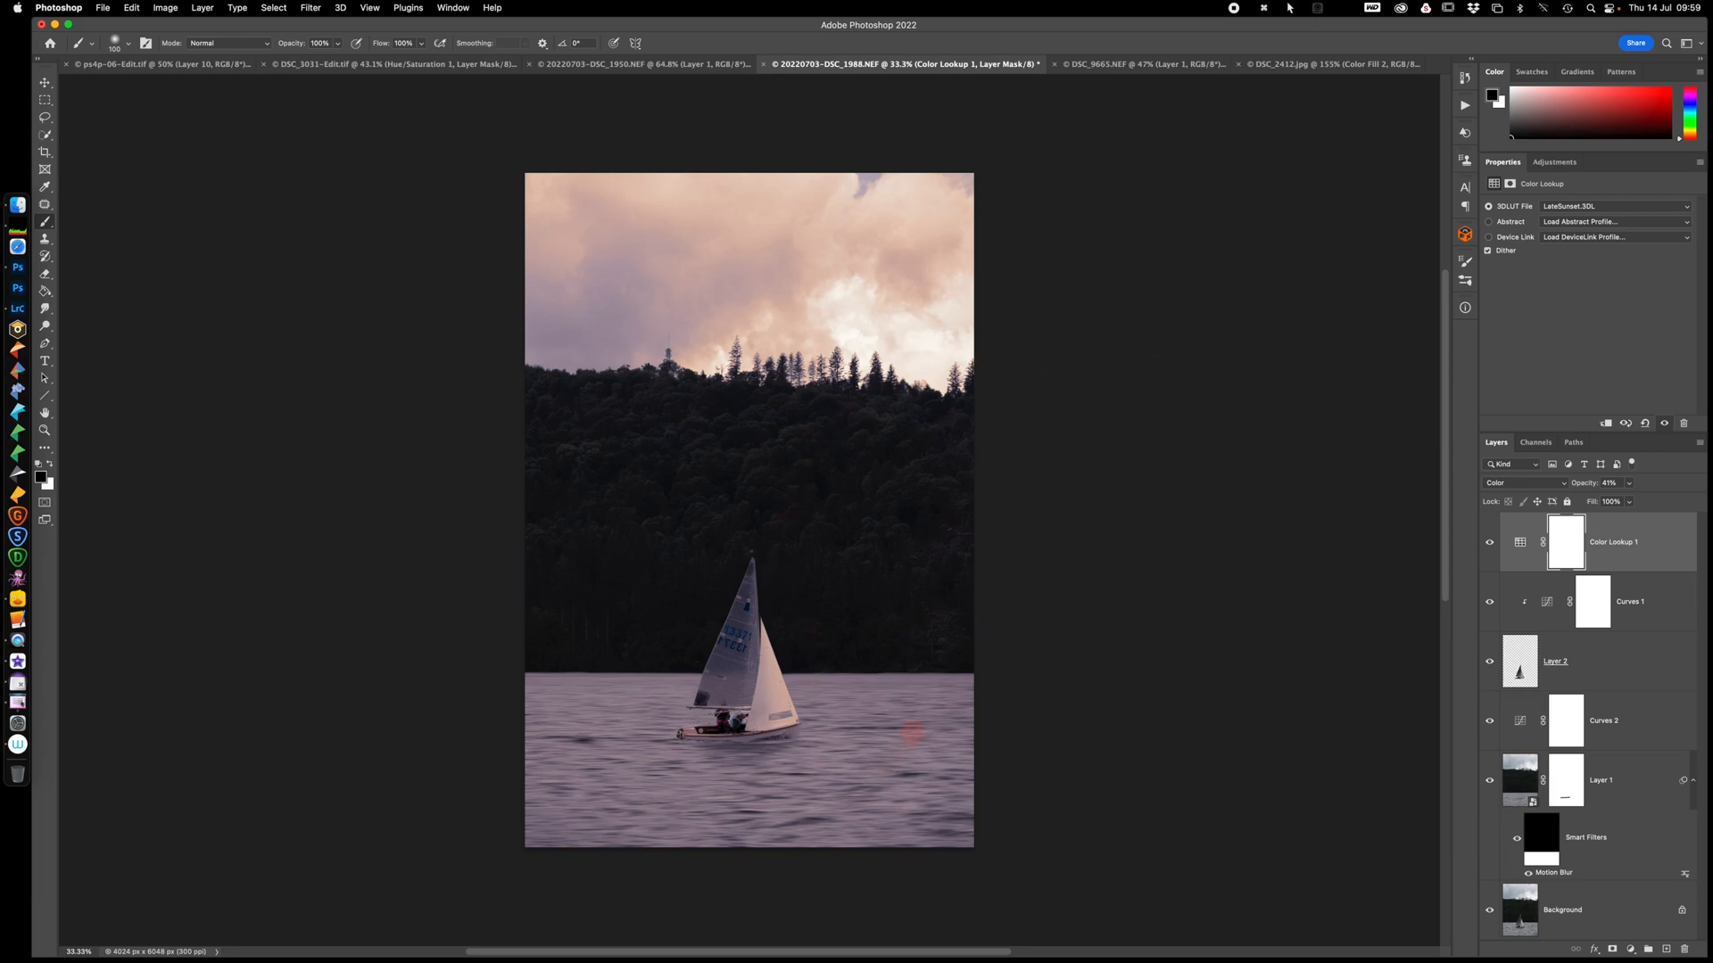
pyautogui.click(1490, 544)
pyautogui.click(1489, 543)
pyautogui.moveTo(44, 291); pyautogui.dragTo(127, 312)
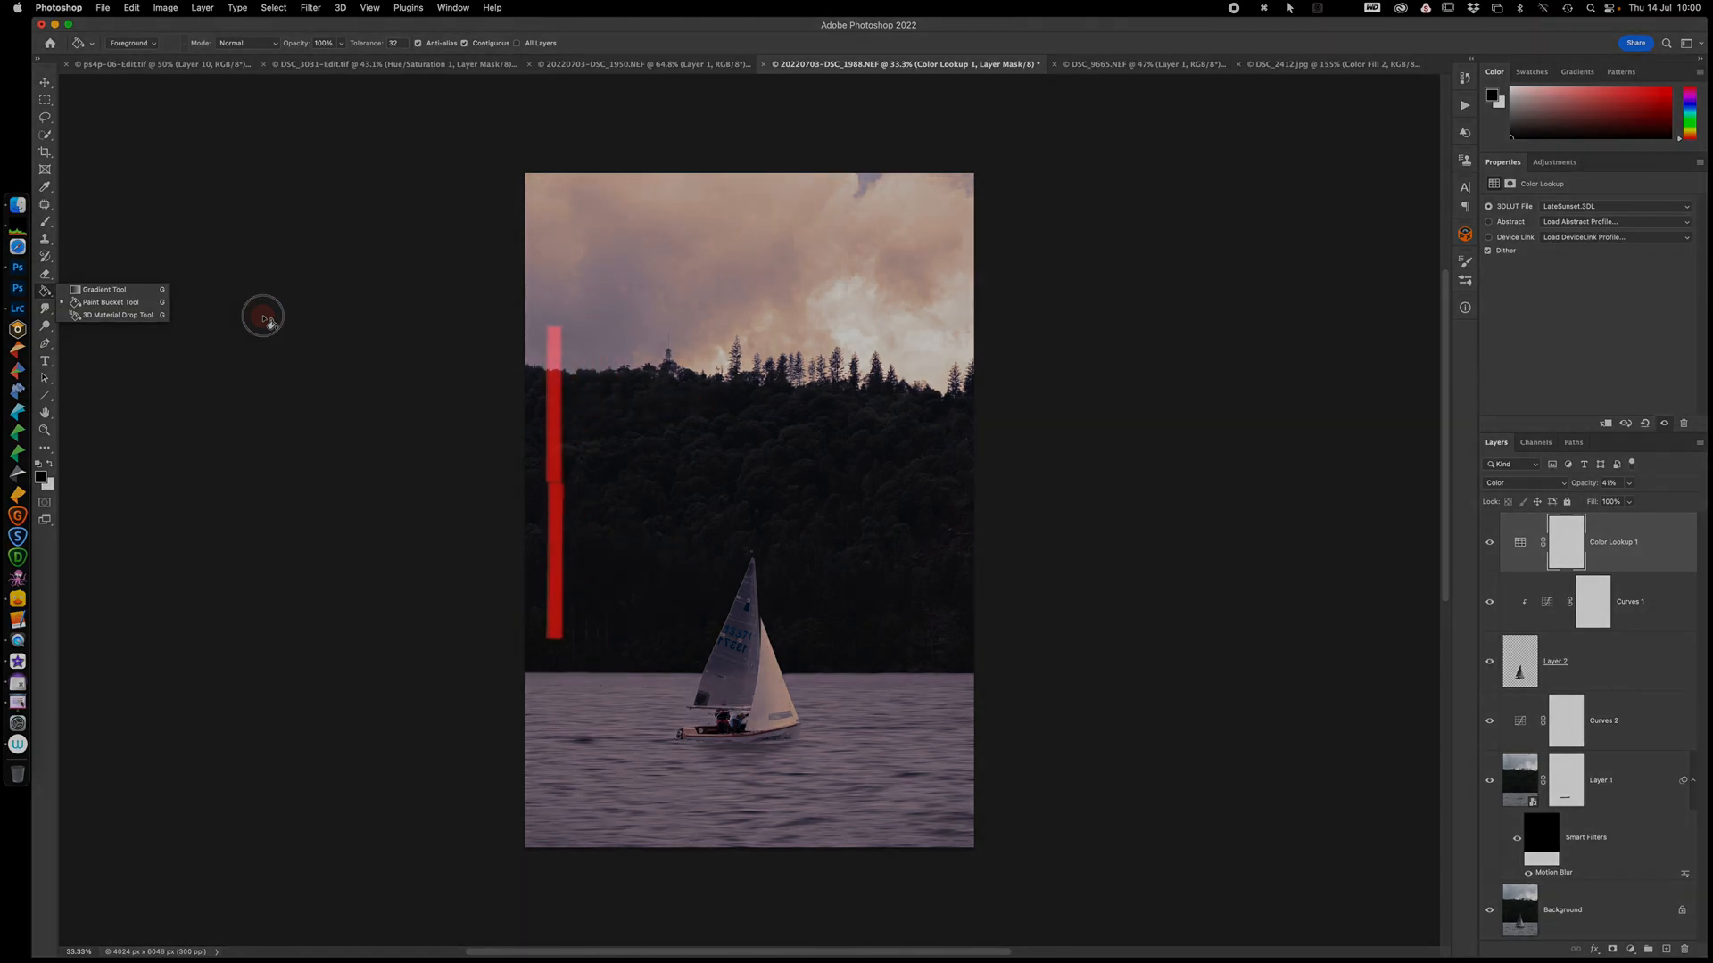
pyautogui.click(263, 318)
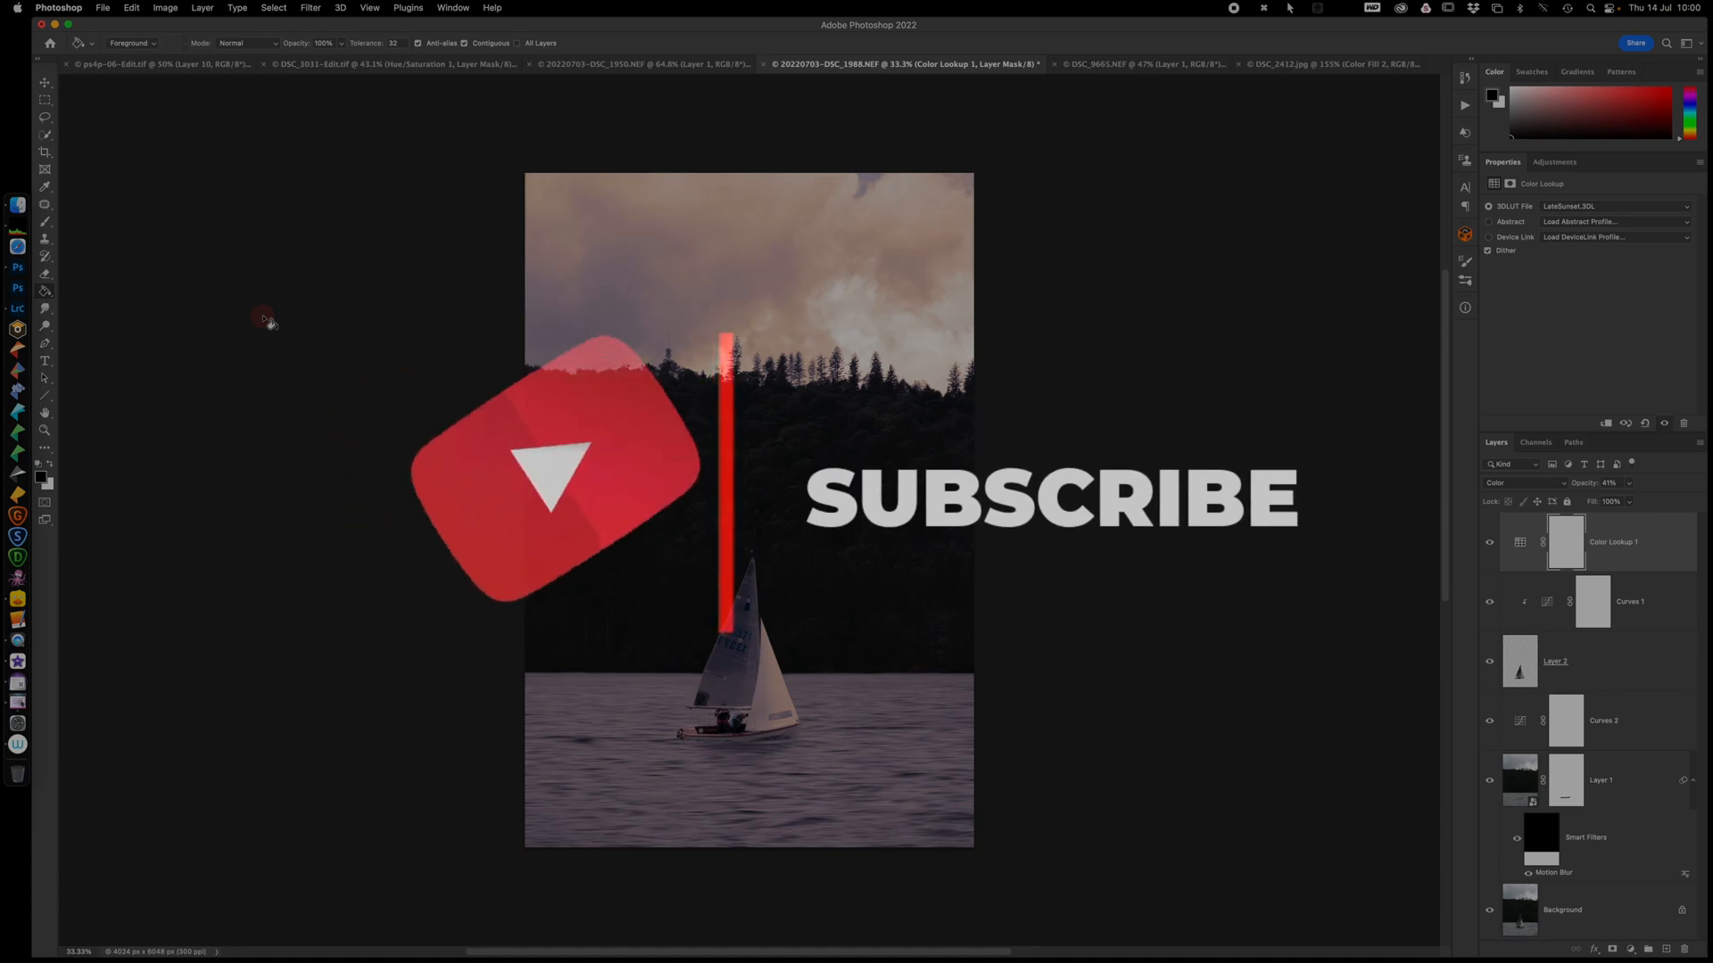